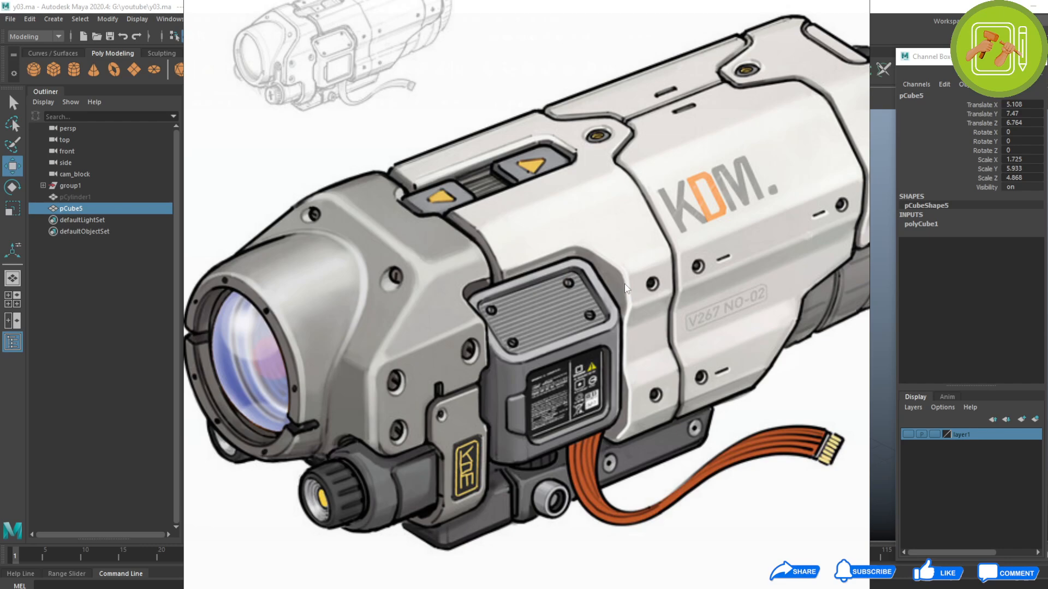
Check the KDM scope concept art, switch back to Maya, and show the reference camera view in wireframe.
{"action": "scroll", "coordinate": [540, 282], "scroll_direction": "down", "scroll_amount": 2}
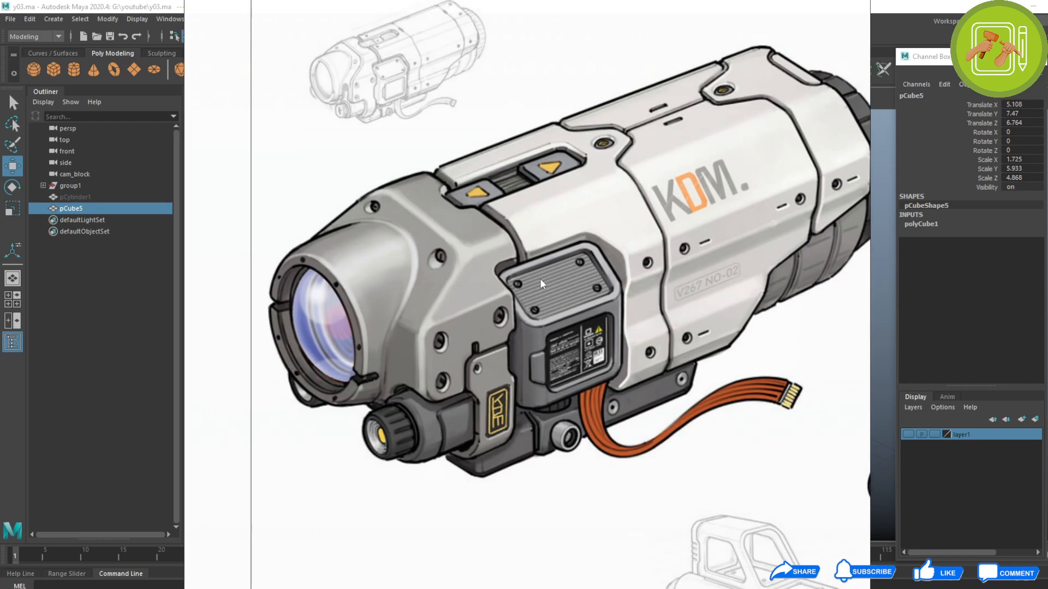
{"action": "key", "text": "alt+Tab"}
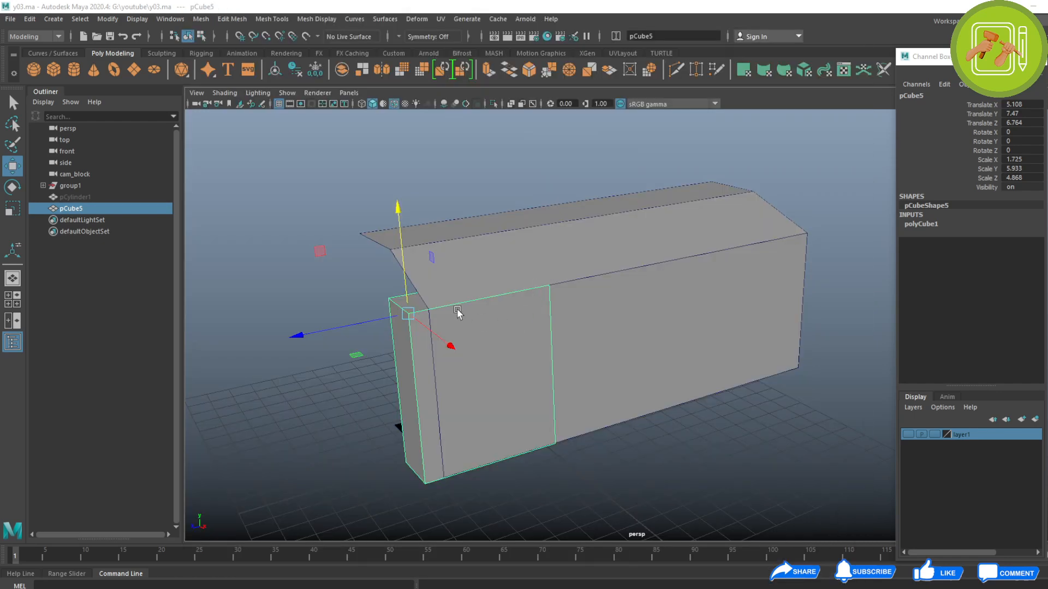
{"action": "mouse_move", "coordinate": [458, 310]}
{"action": "left_mouse_down", "text": "alt"}
{"action": "mouse_move", "coordinate": [482, 316]}
{"action": "mouse_move", "coordinate": [491, 293]}
{"action": "mouse_move", "coordinate": [448, 324]}
{"action": "left_mouse_up", "text": "alt"}
{"action": "key", "text": "space"}
{"action": "key", "text": "space"}
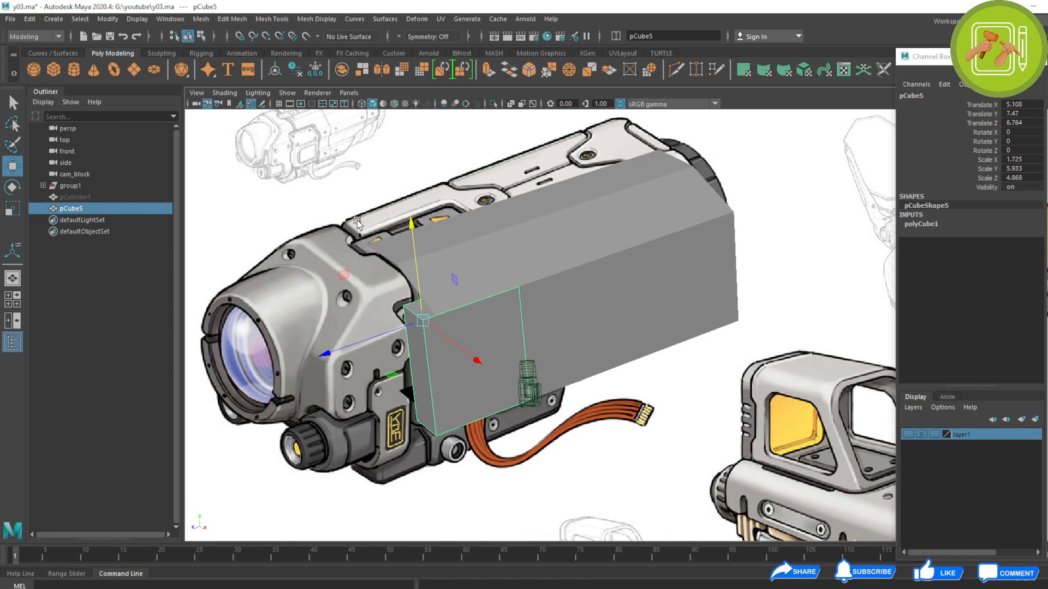
{"action": "key", "text": "4"}
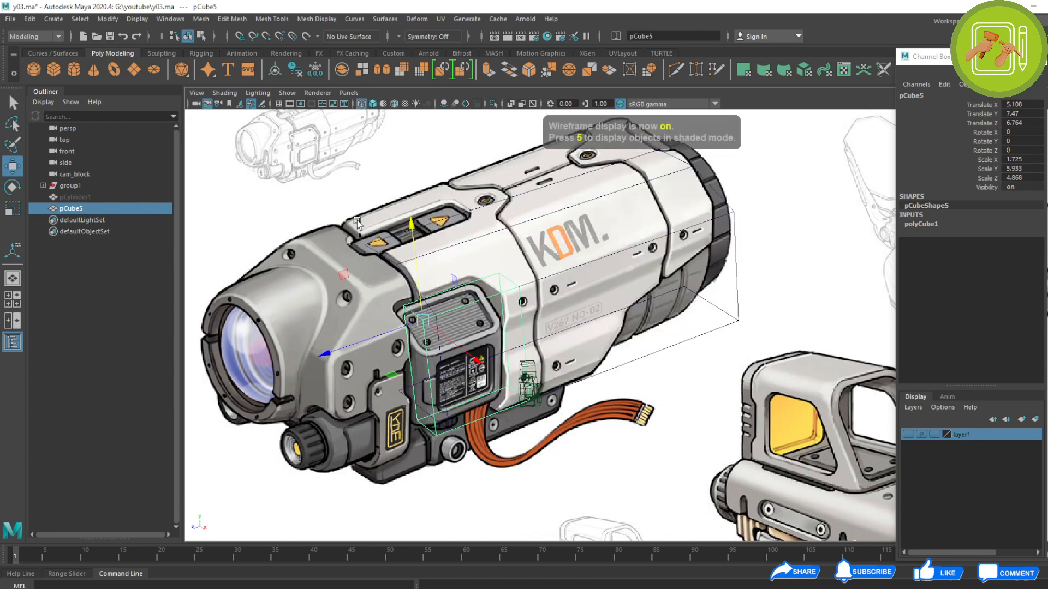
Hide camera objects in the reference camera viewport.
{"action": "left_click", "coordinate": [552, 215]}
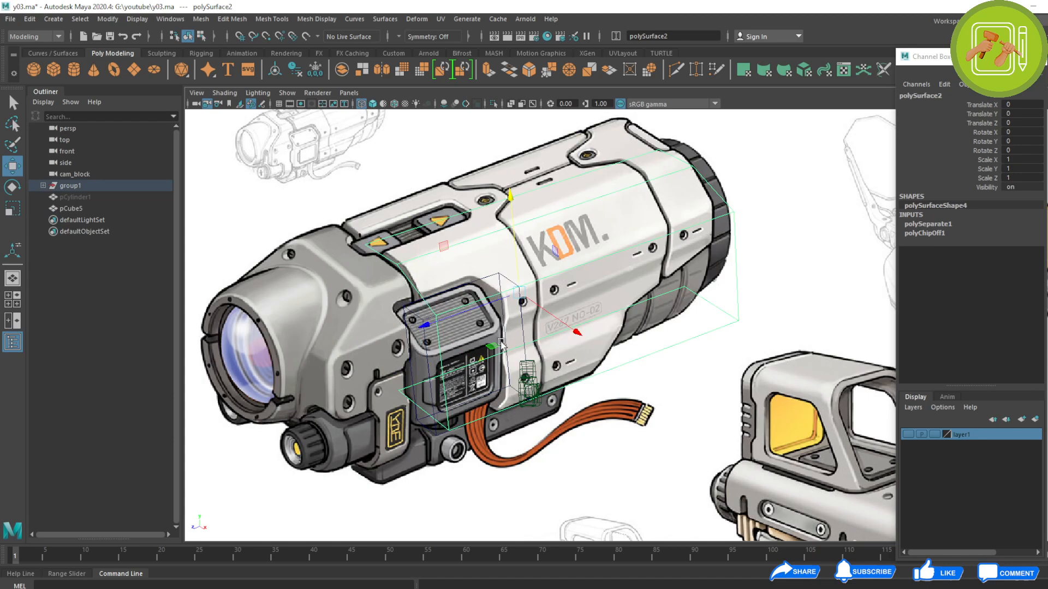
{"action": "left_click", "coordinate": [286, 95]}
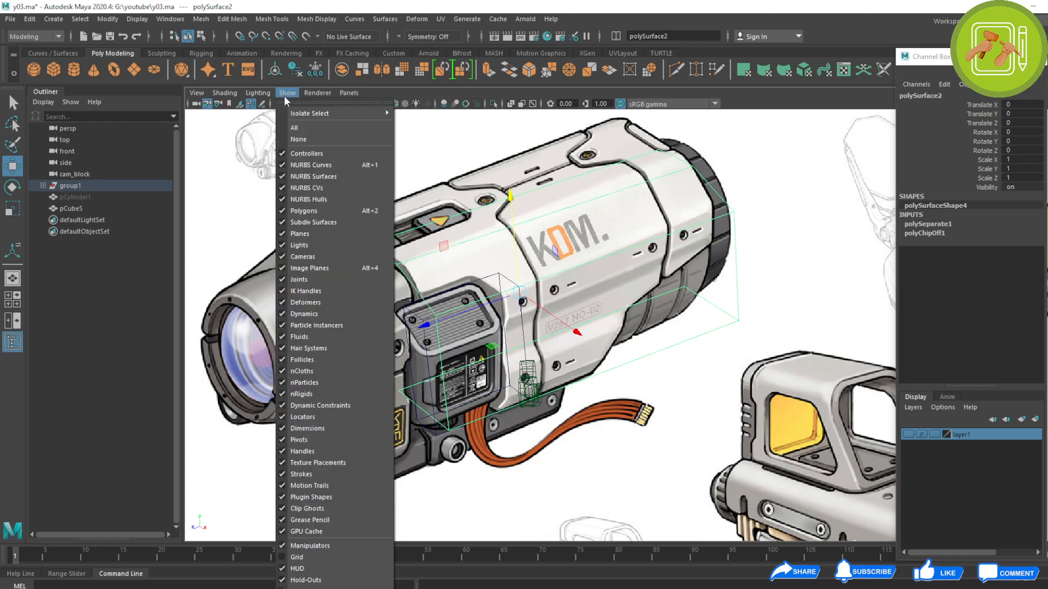
{"action": "left_click", "coordinate": [285, 256]}
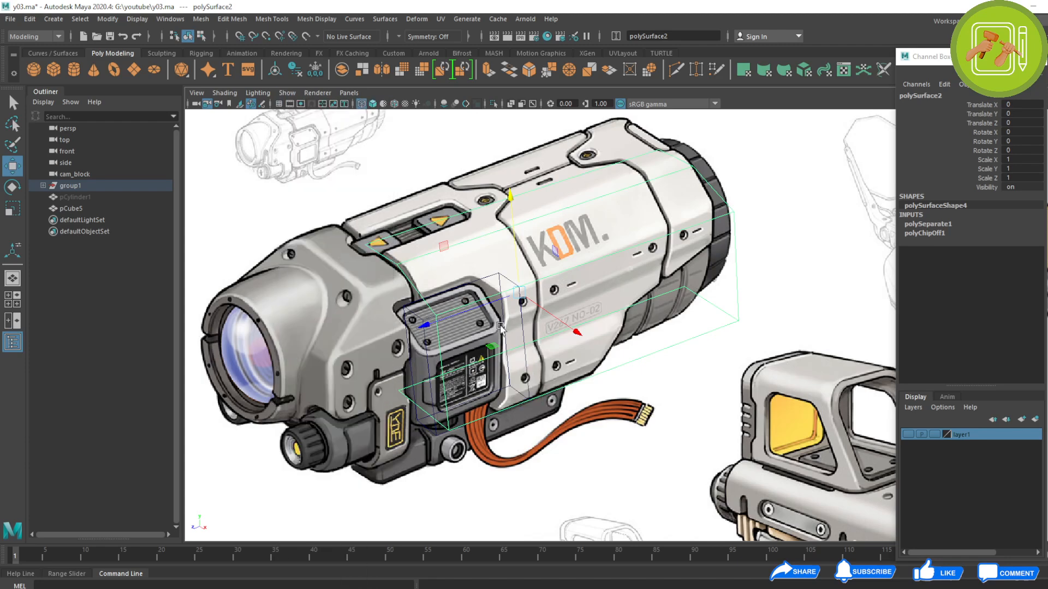
Scale the side module box along Z to 3.863, comparing it against the reference image.
{"action": "left_click", "coordinate": [488, 278]}
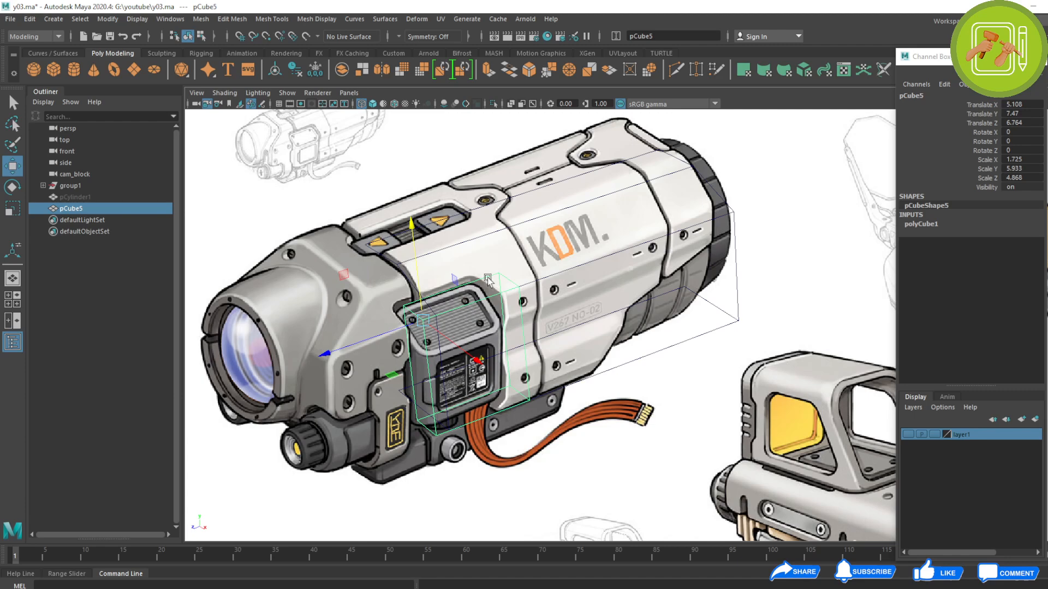
{"action": "key", "text": "5"}
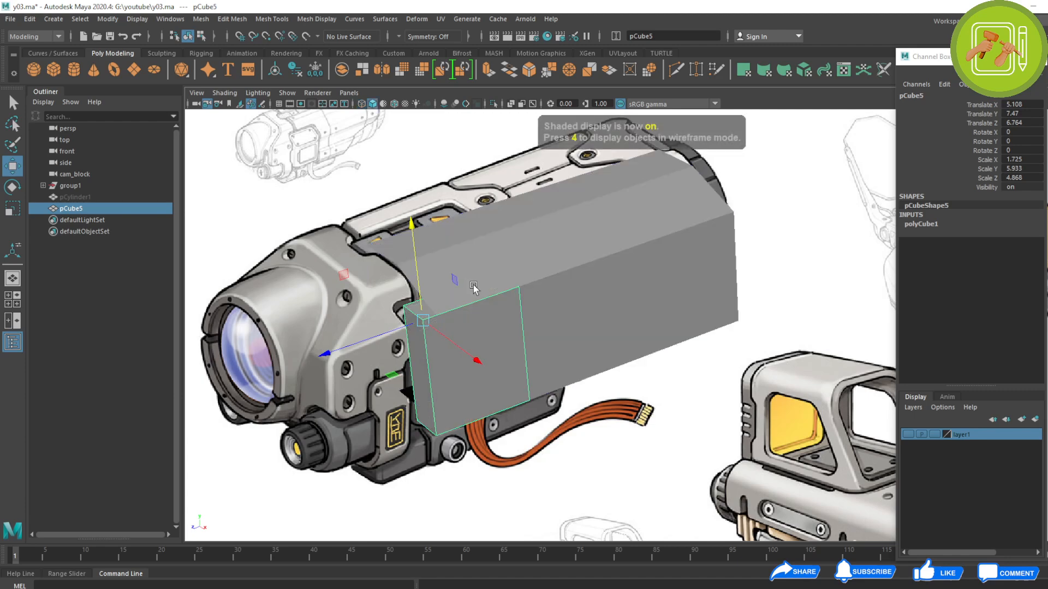
{"action": "key", "text": "4"}
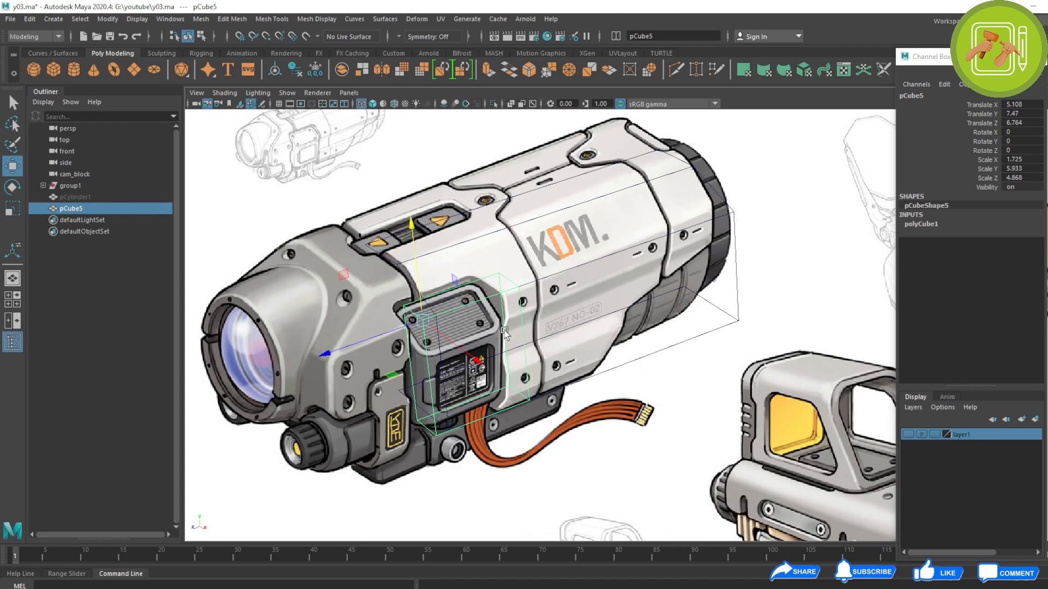
{"action": "key", "text": "r"}
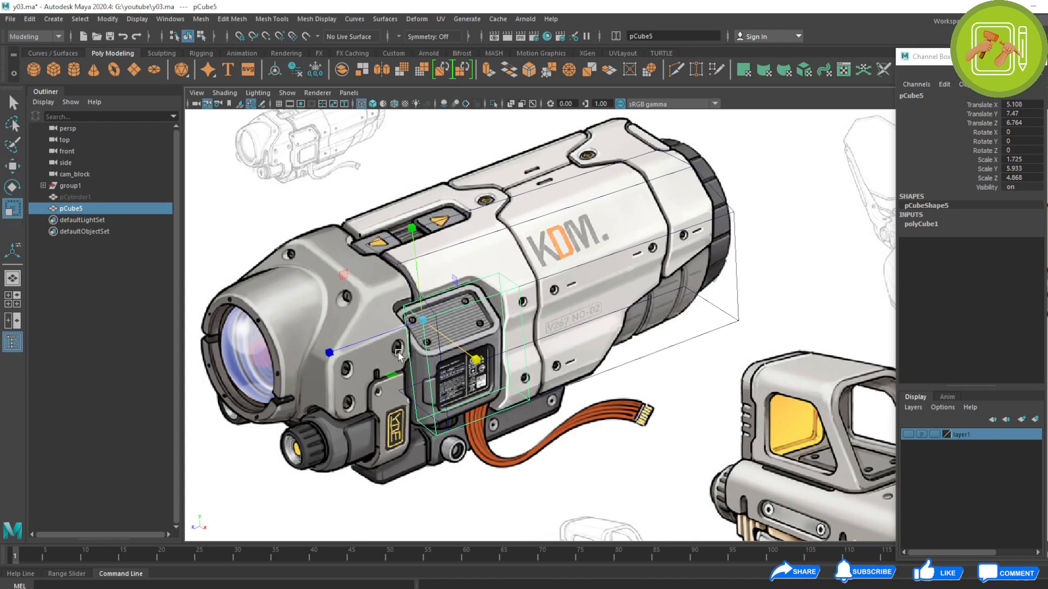
{"action": "left_click_drag", "start_coordinate": [332, 351], "coordinate": [361, 347]}
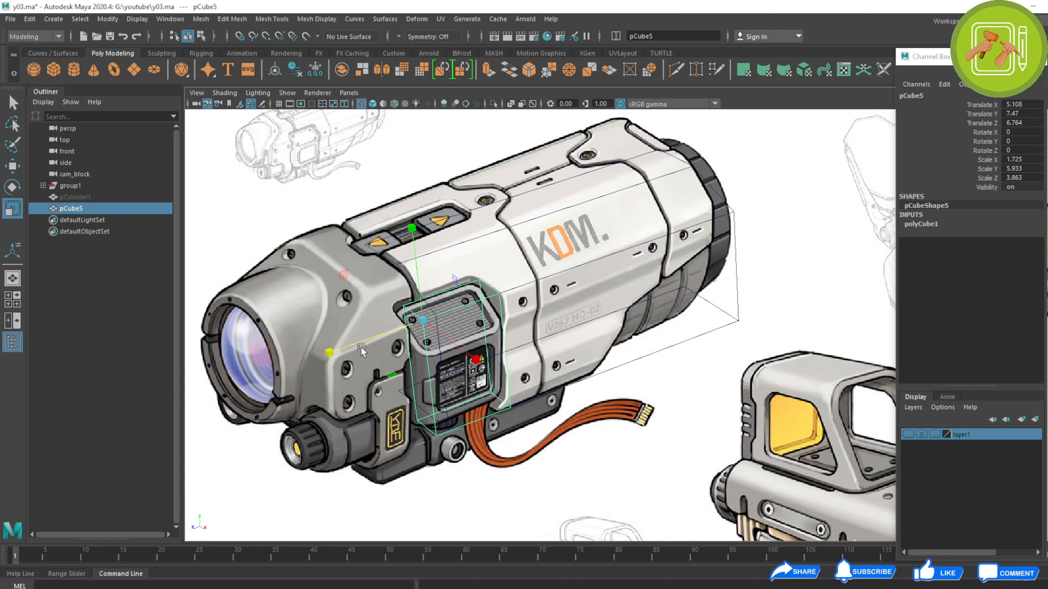
Snap the side box's pivot to its rear upper corner and stretch it along Z to a scale of 4.614.
{"action": "key", "text": "w"}
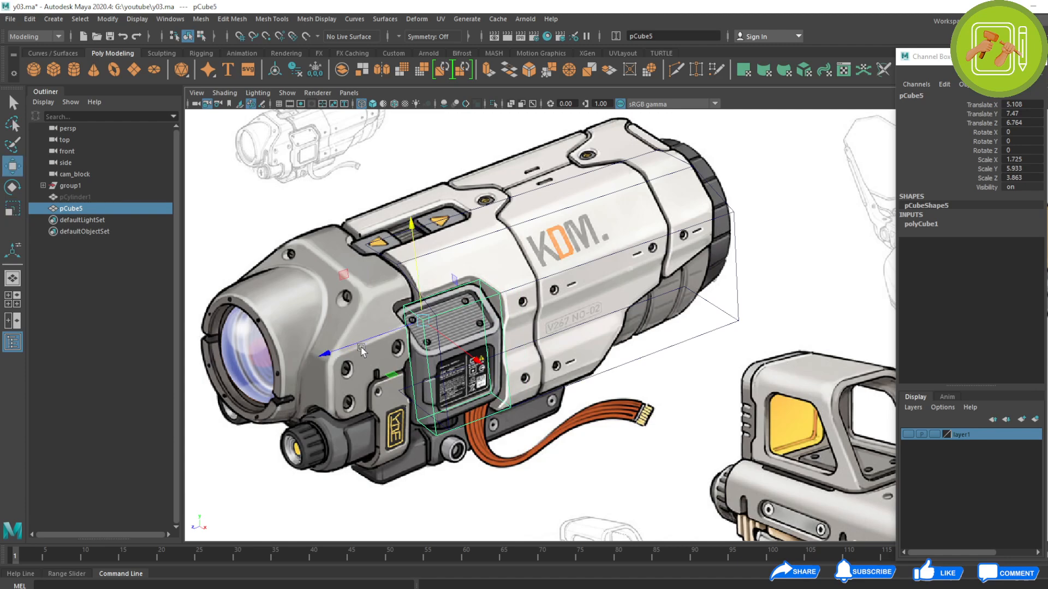
{"action": "key", "text": "d"}
{"action": "key", "text": "c"}
{"action": "middle_click_drag", "start_coordinate": [493, 296], "coordinate": [503, 292]}
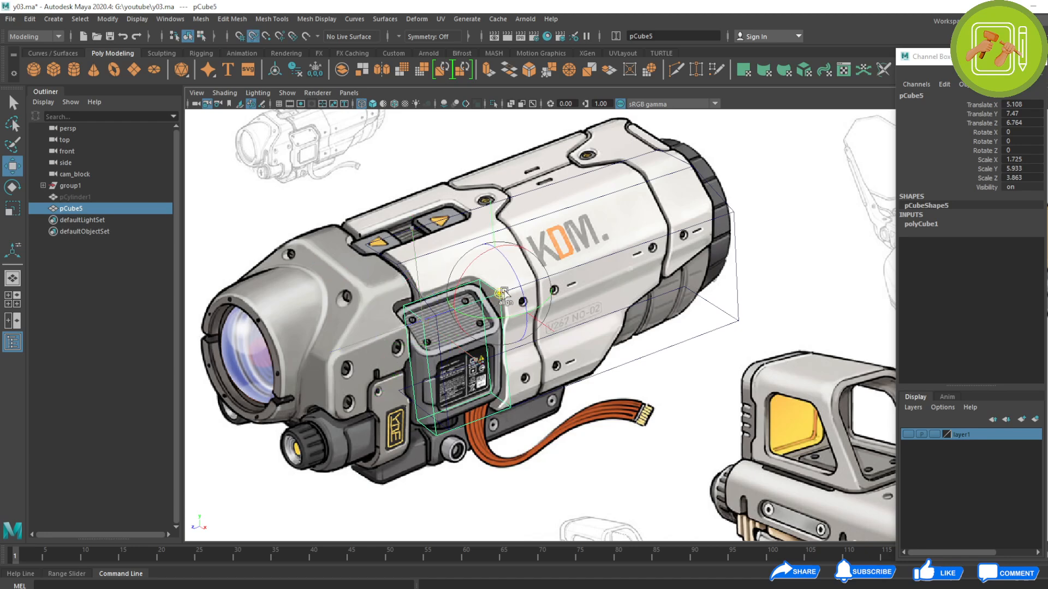
{"action": "key", "text": "r"}
{"action": "left_click_drag", "start_coordinate": [408, 328], "coordinate": [389, 334]}
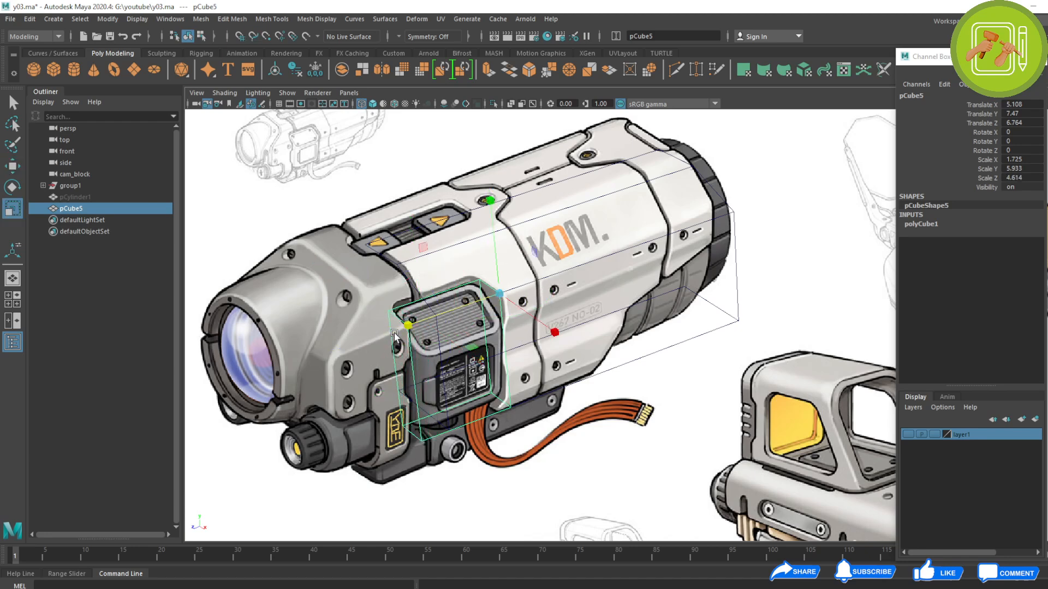
Raise the bottom face of the main body slightly in the reference camera view, and return to object selection.
{"action": "key", "text": "space"}
{"action": "key", "text": "space"}
{"action": "left_click_drag", "start_coordinate": [513, 293], "coordinate": [494, 305], "text": "alt"}
{"action": "key", "text": "w"}
{"action": "key", "text": "space"}
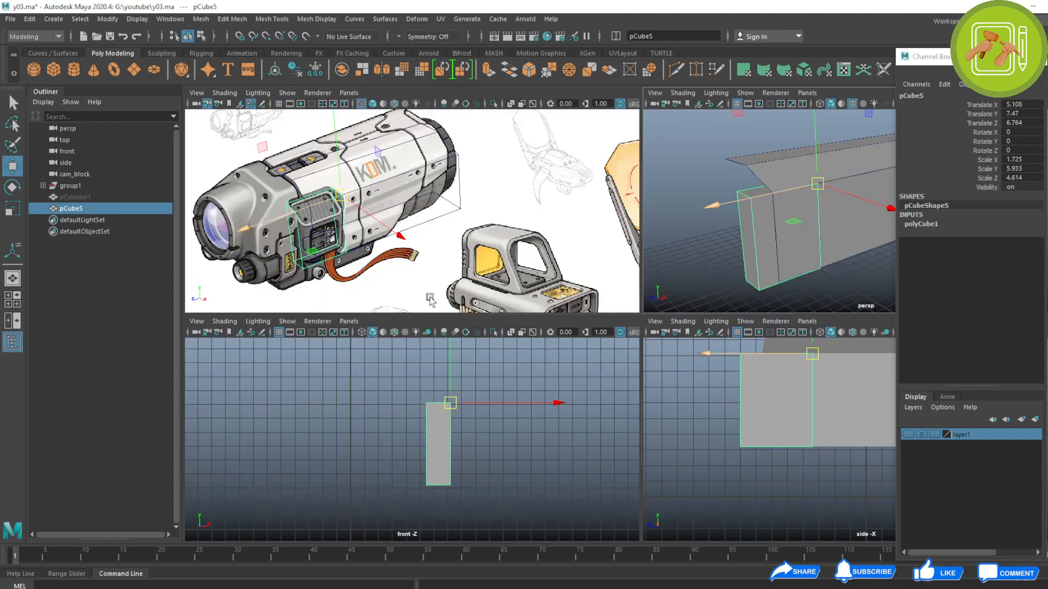
{"action": "key", "text": "space"}
{"action": "key", "text": "space"}
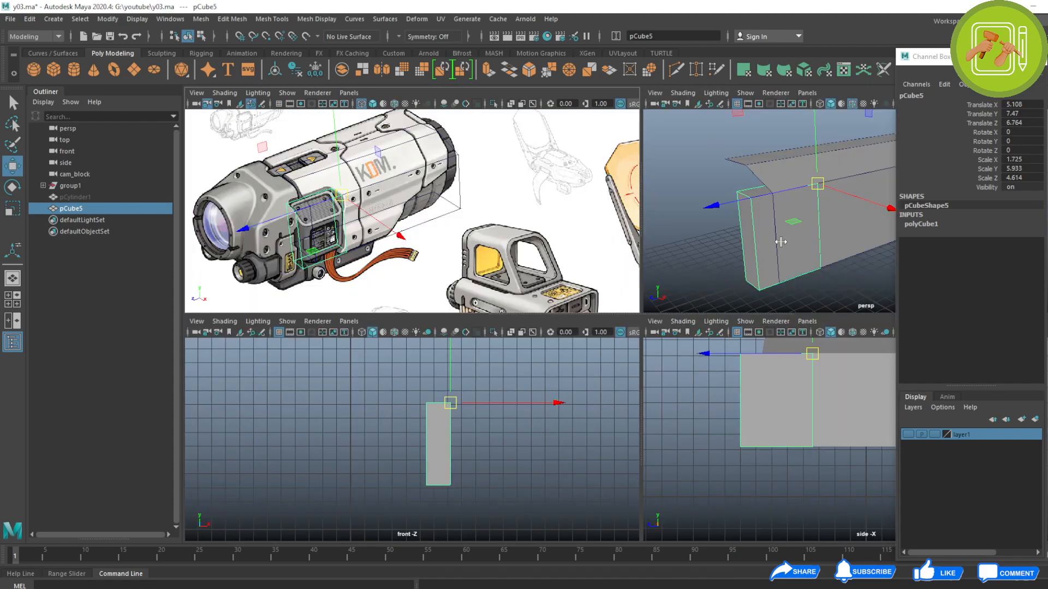
{"action": "key", "text": "space"}
{"action": "left_click_drag", "start_coordinate": [688, 332], "coordinate": [650, 344], "text": "alt"}
{"action": "left_click", "coordinate": [650, 344]}
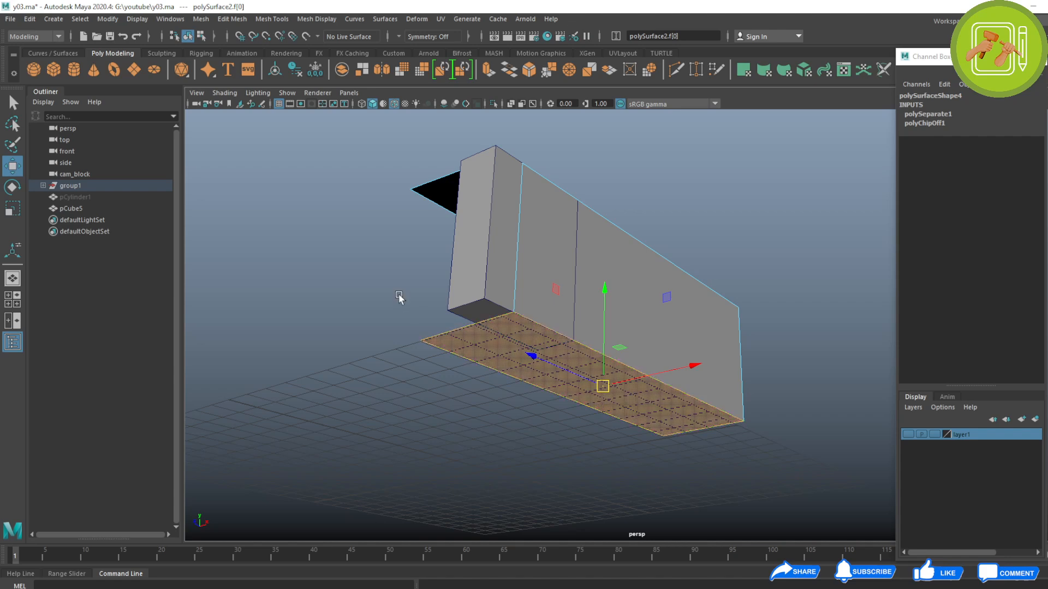
{"action": "left_click_drag", "start_coordinate": [309, 156], "coordinate": [450, 323], "text": "alt"}
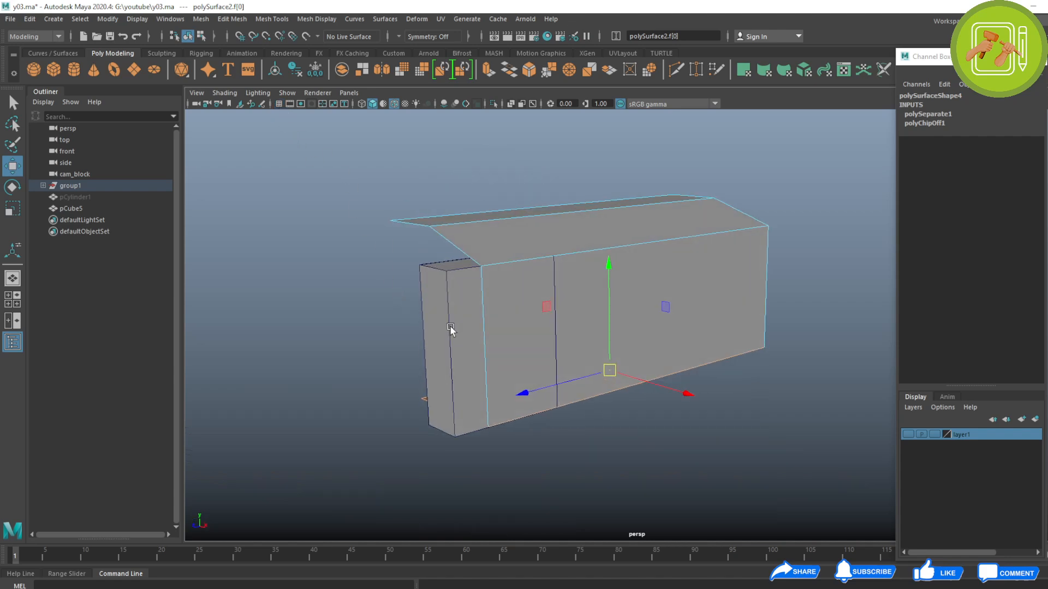
{"action": "key", "text": "space"}
{"action": "key", "text": "space"}
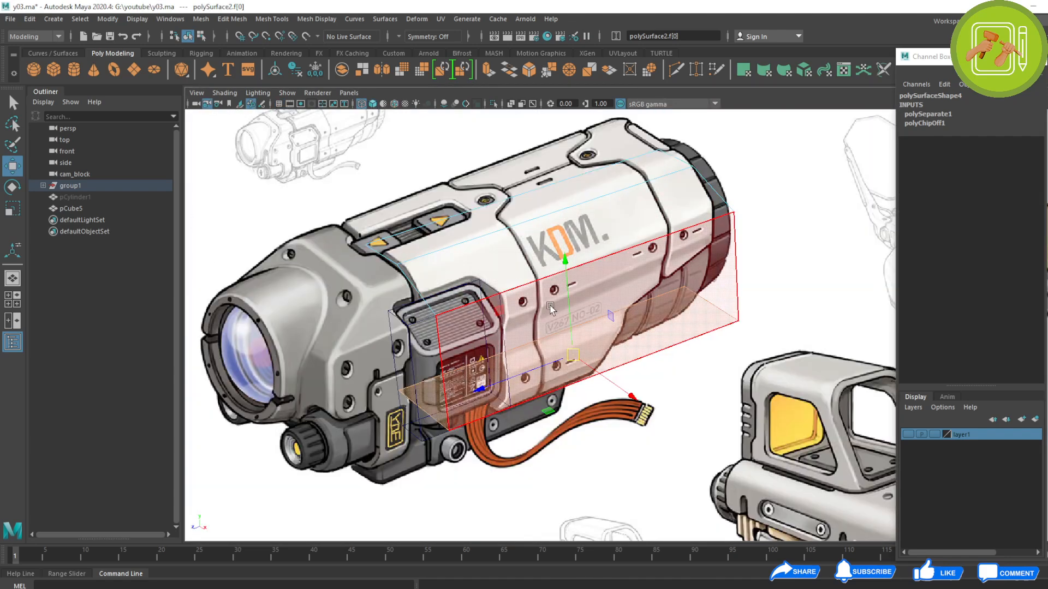
{"action": "left_click_drag", "start_coordinate": [567, 299], "coordinate": [569, 276]}
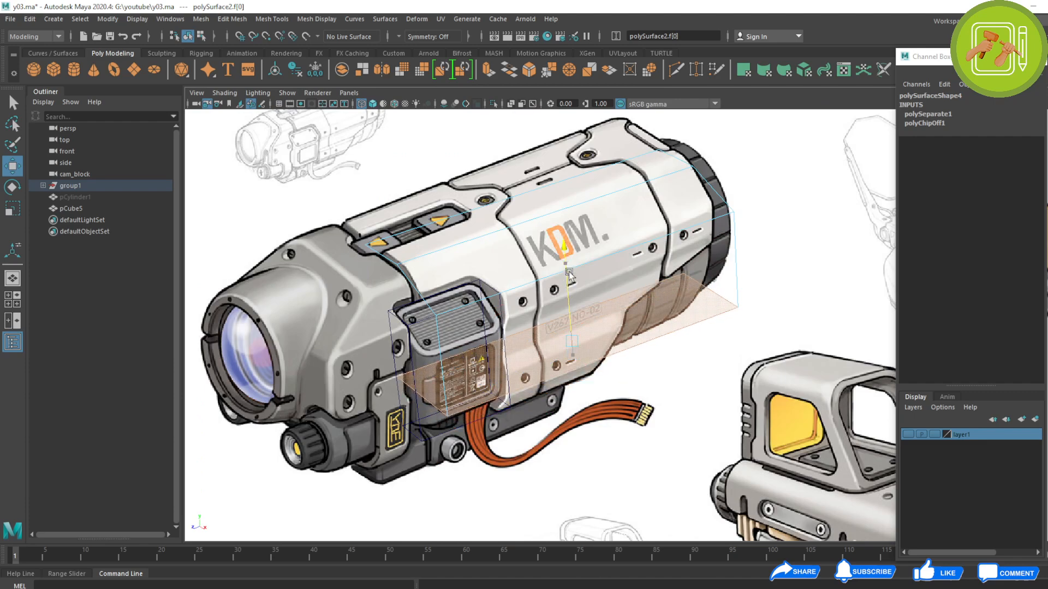
{"action": "key", "text": "F8"}
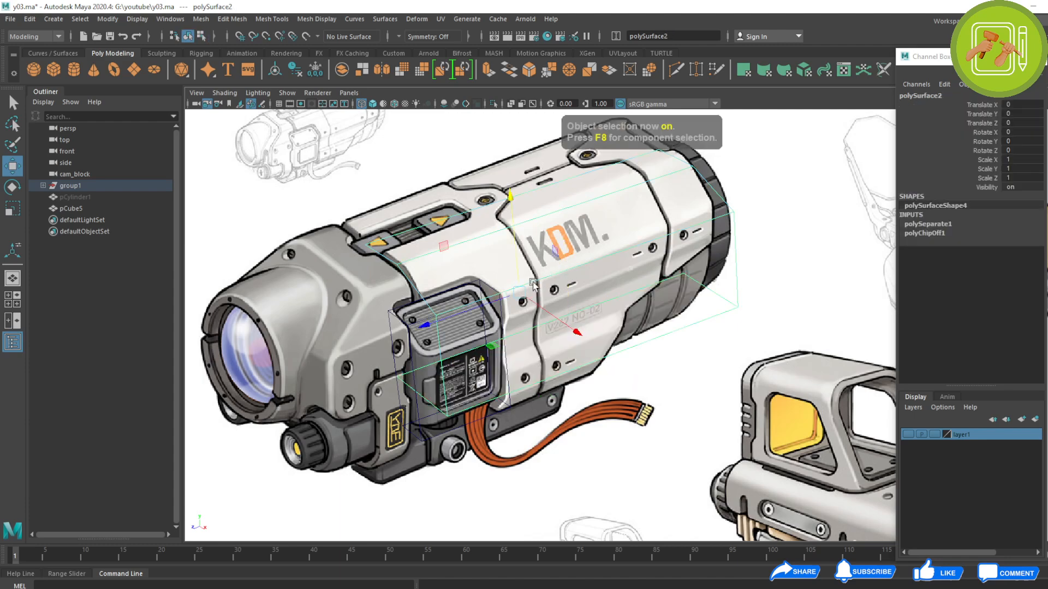
{"action": "left_click", "coordinate": [403, 309]}
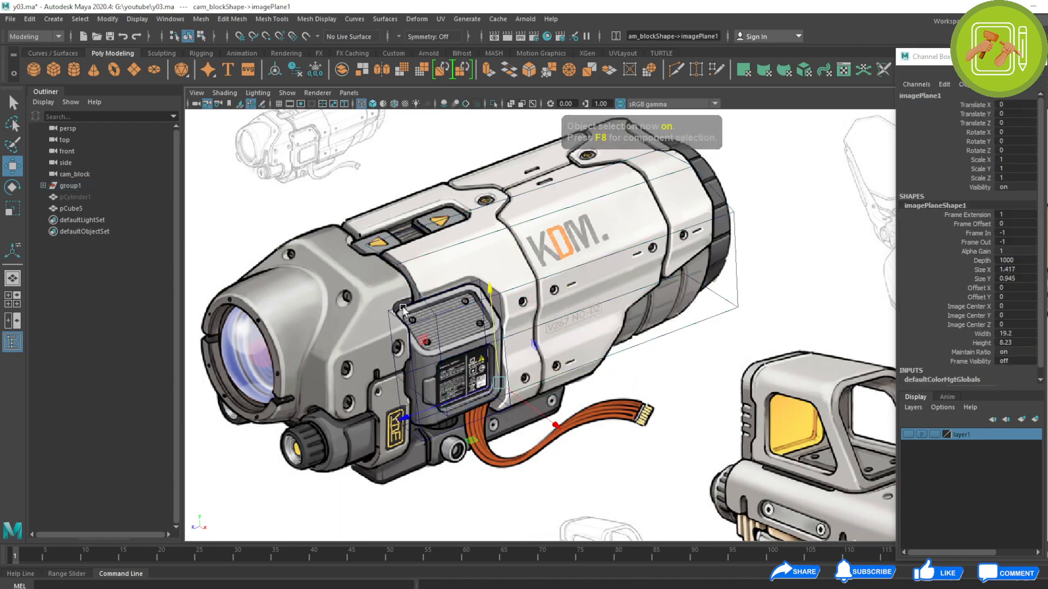
{"action": "left_click", "coordinate": [403, 306]}
{"action": "right_click_drag", "start_coordinate": [403, 305], "coordinate": [402, 269]}
{"action": "left_click", "coordinate": [444, 295]}
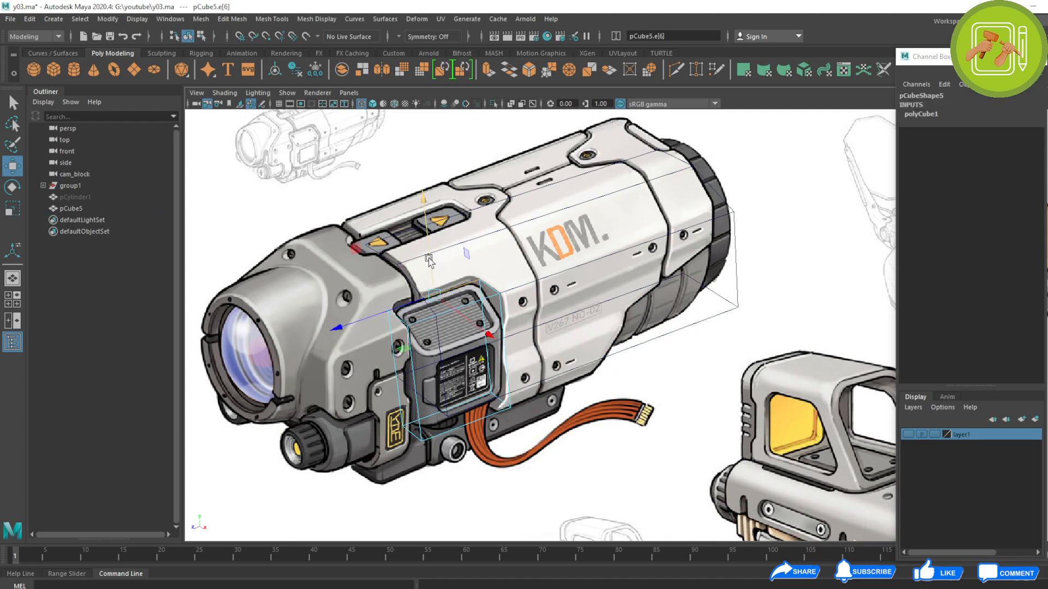
Raise the side box's top face above the body's side edge, matching the reference, and return to object selection.
{"action": "key", "text": "space"}
{"action": "key", "text": "space"}
{"action": "left_click_drag", "start_coordinate": [655, 217], "coordinate": [494, 336], "text": "alt"}
{"action": "right_click_drag", "start_coordinate": [494, 335], "coordinate": [494, 382]}
{"action": "left_click", "coordinate": [503, 318]}
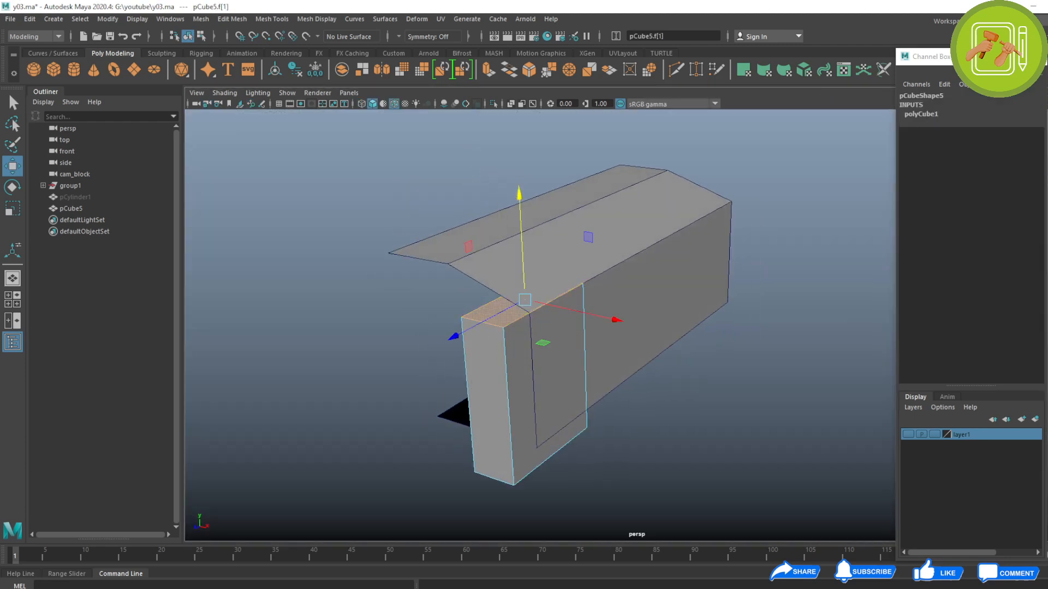
{"action": "key", "text": "alt+Tab"}
{"action": "key", "text": "alt+Tab"}
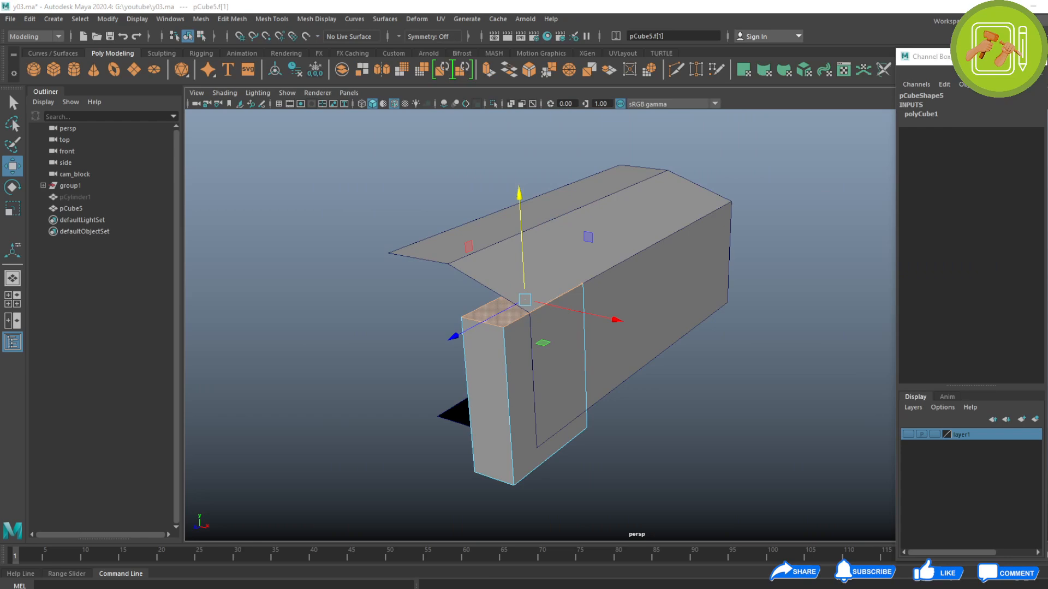
{"action": "scroll", "coordinate": [557, 324], "scroll_direction": "up", "scroll_amount": 3}
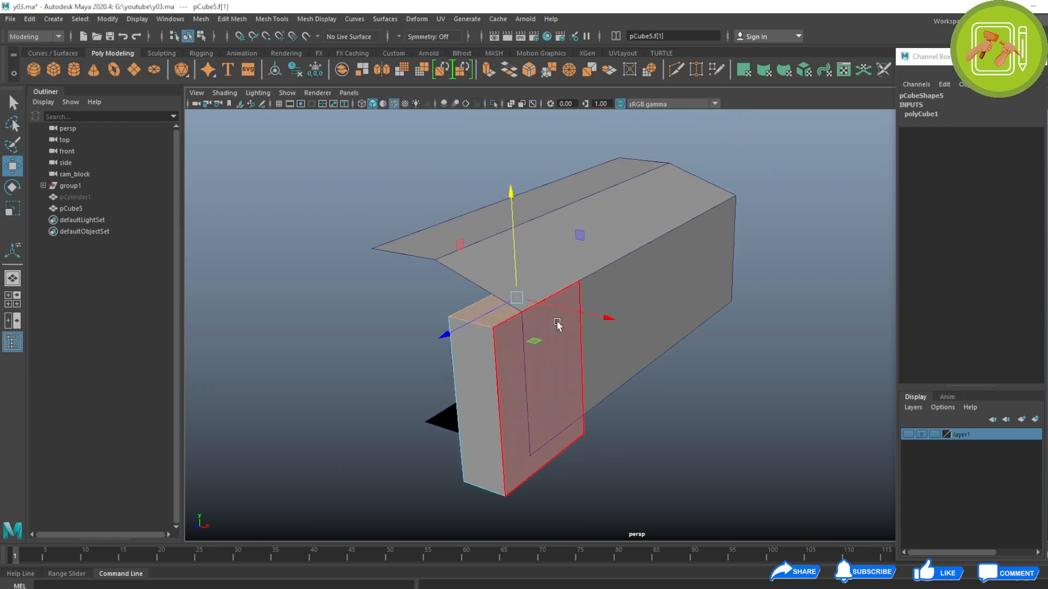
{"action": "left_click_drag", "start_coordinate": [586, 355], "coordinate": [564, 354], "text": "alt"}
{"action": "middle_click_drag", "start_coordinate": [564, 354], "coordinate": [576, 356], "text": "alt"}
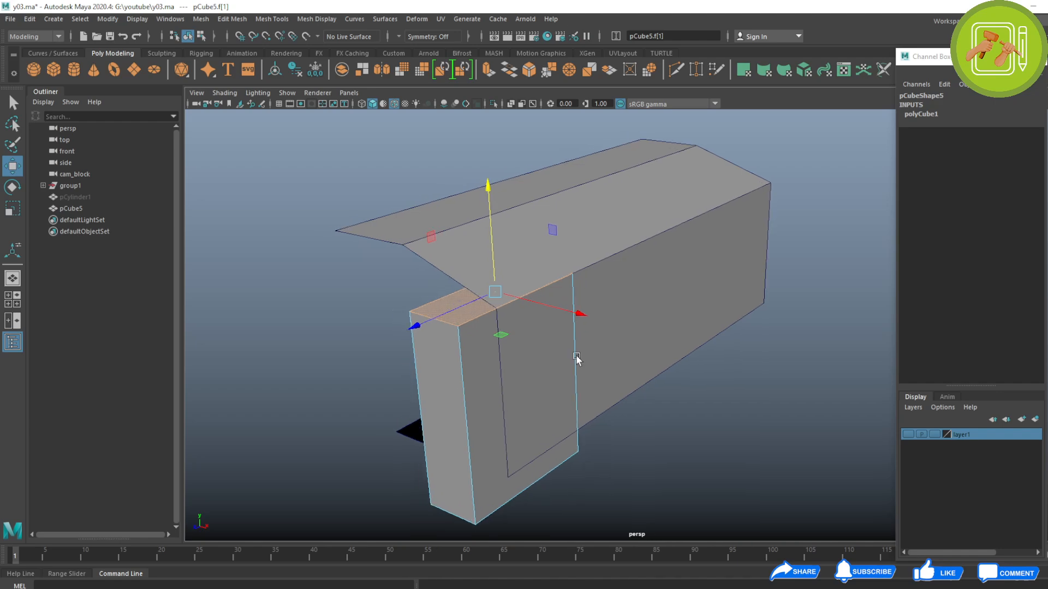
{"action": "key", "text": "space"}
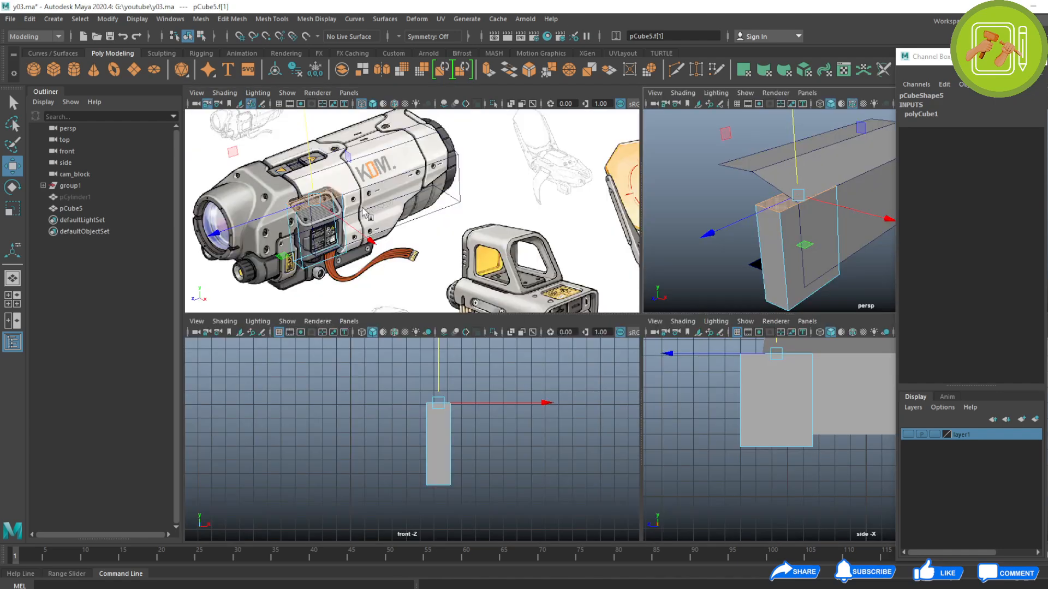
{"action": "left_click_drag", "start_coordinate": [796, 170], "coordinate": [798, 146]}
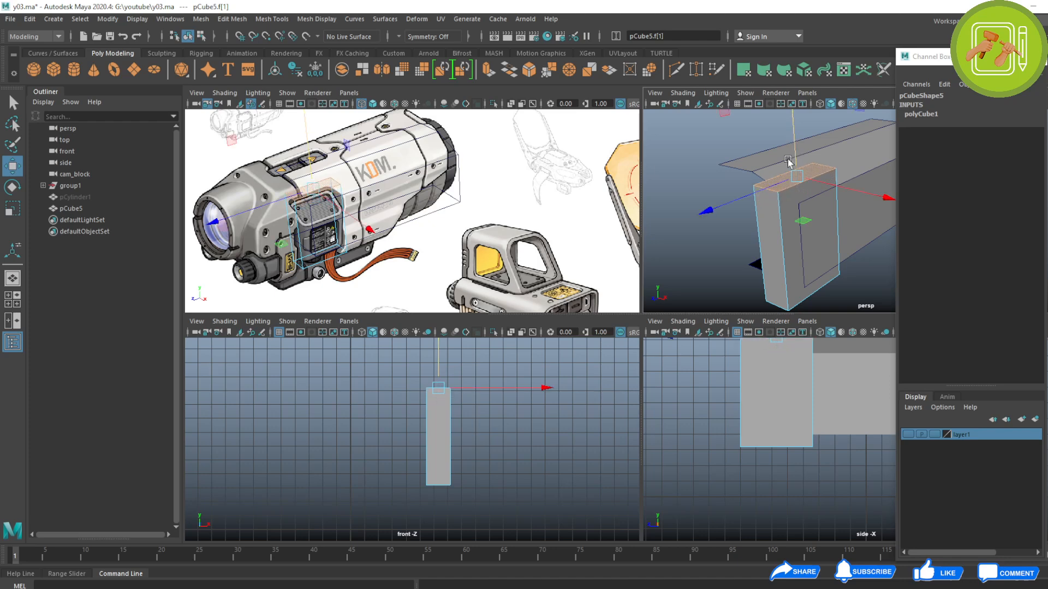
{"action": "key", "text": "space"}
{"action": "left_click_drag", "start_coordinate": [777, 171], "coordinate": [554, 290], "text": "alt"}
{"action": "key", "text": "F8"}
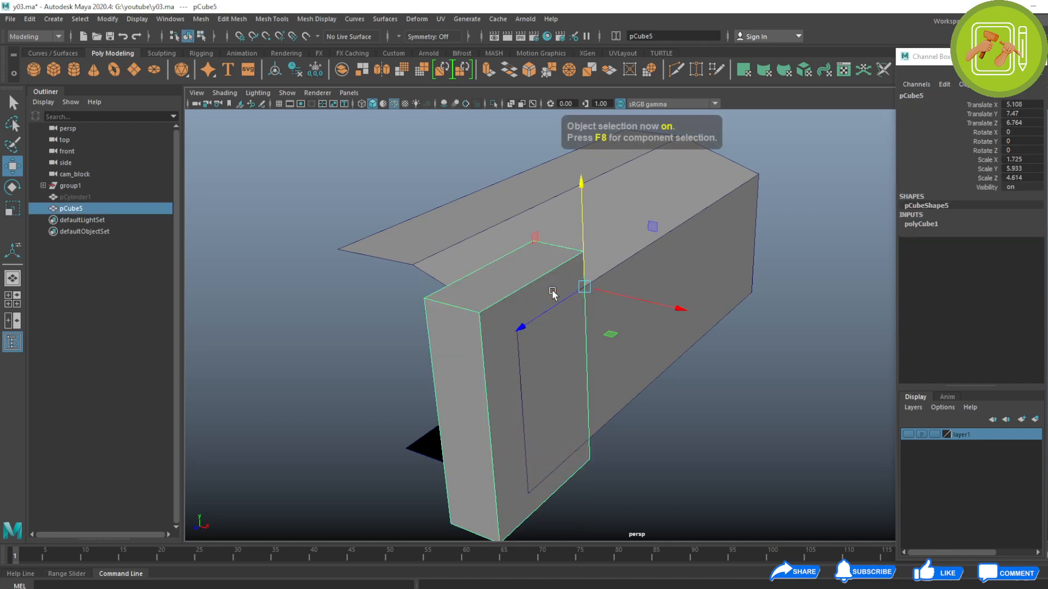
Examine from several angles how the side box meets the main body's sloped surface, and reselect the box.
{"action": "left_click", "coordinate": [702, 424]}
{"action": "left_click_drag", "start_coordinate": [635, 423], "coordinate": [506, 409], "text": "alt"}
{"action": "right_click_drag", "start_coordinate": [506, 409], "coordinate": [667, 386], "text": "alt"}
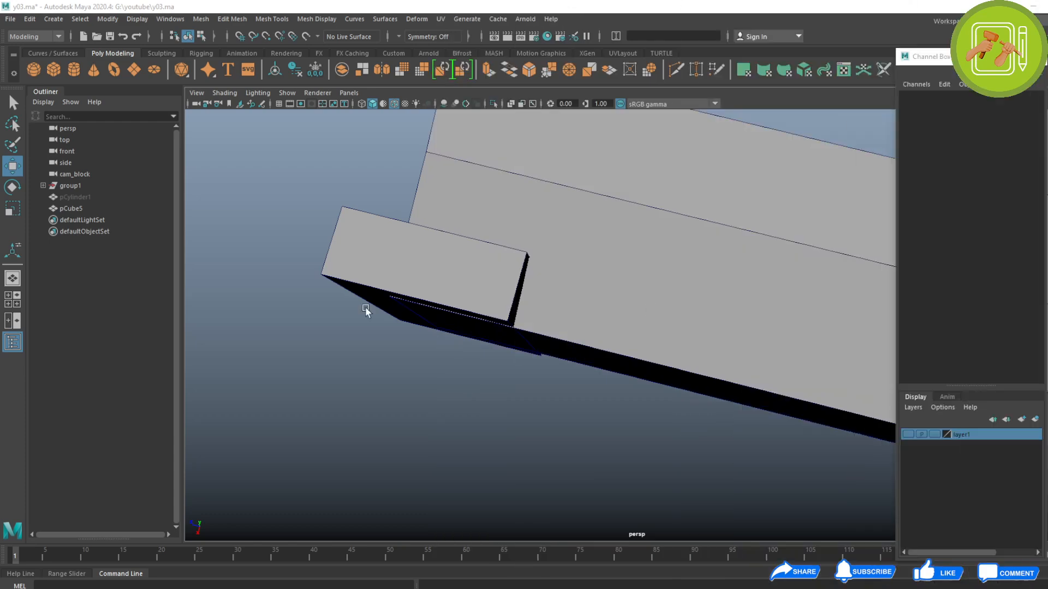
{"action": "left_click_drag", "start_coordinate": [366, 310], "coordinate": [519, 457], "text": "alt"}
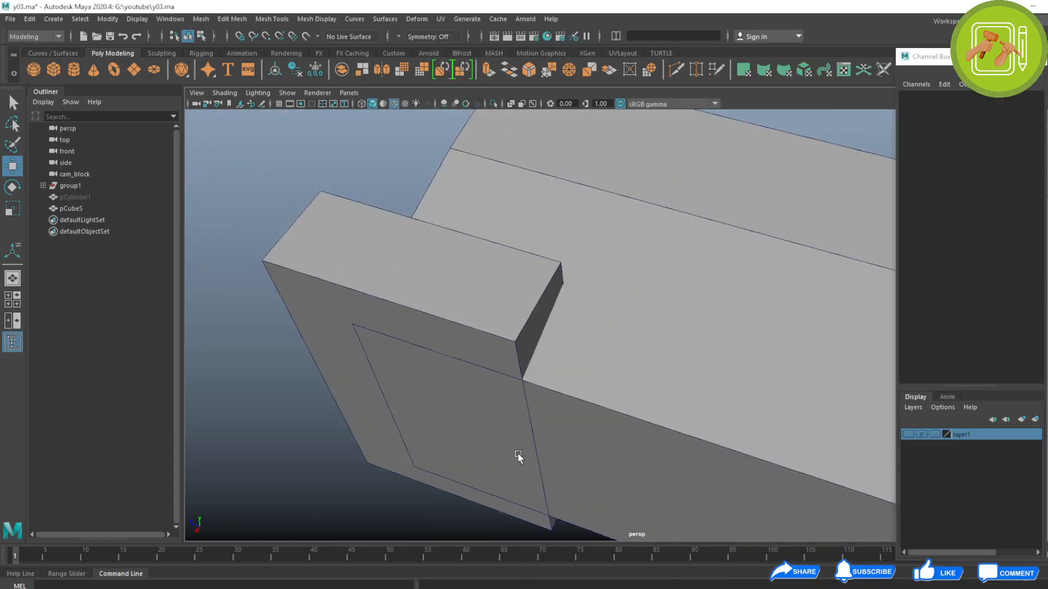
{"action": "left_click_drag", "start_coordinate": [489, 380], "coordinate": [510, 388], "text": "alt"}
{"action": "left_click", "coordinate": [491, 293]}
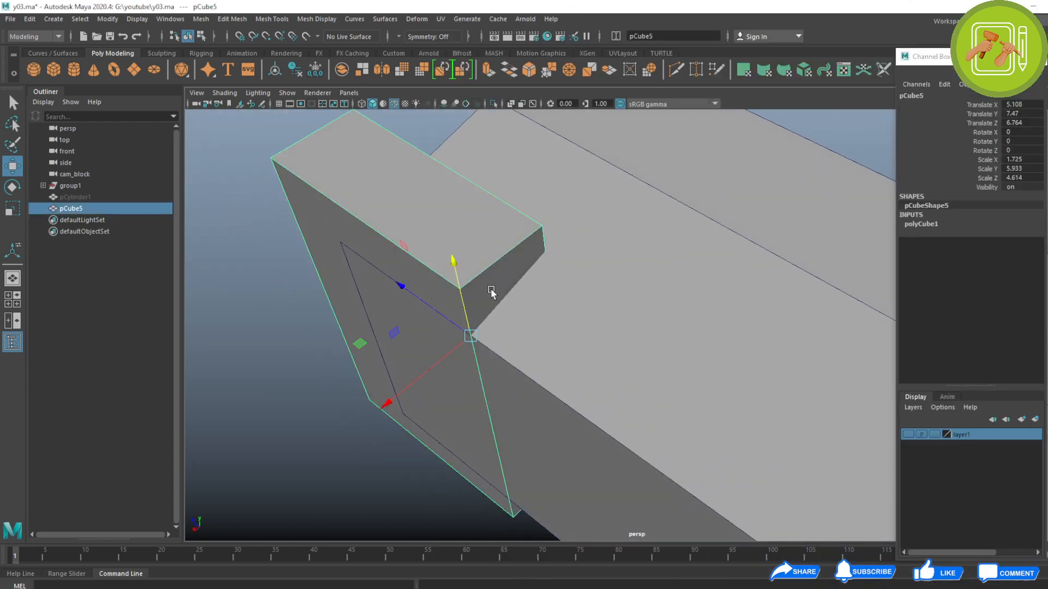
{"action": "key", "text": "space"}
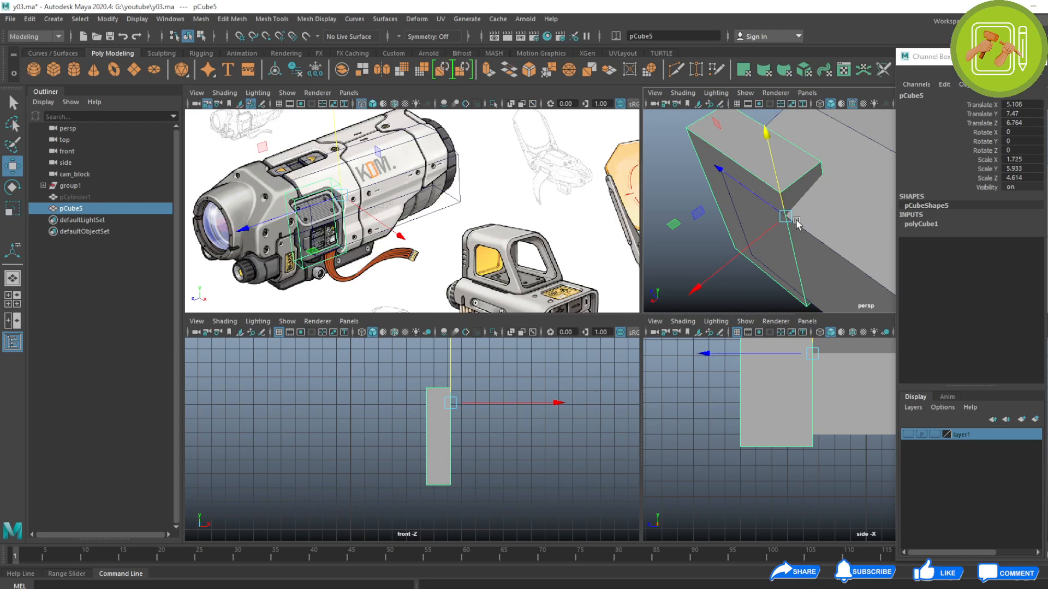
Bevel the side box's inner rear vertical edge where it meets the main body's sloped surface.
{"action": "left_click_drag", "start_coordinate": [797, 224], "coordinate": [757, 230], "text": "alt"}
{"action": "key", "text": "F10"}
{"action": "left_click", "coordinate": [767, 238]}
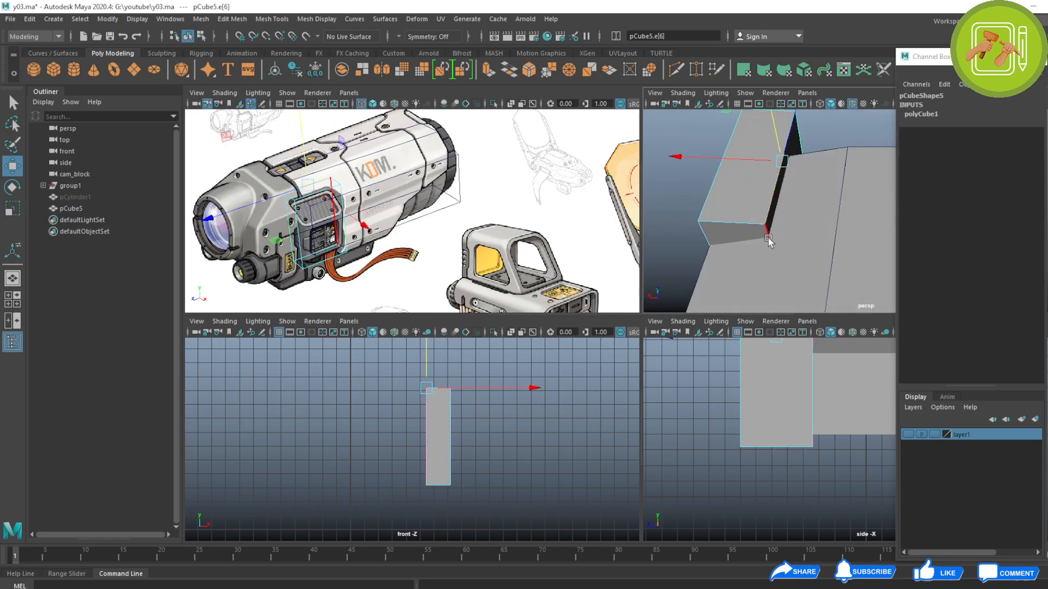
{"action": "left_click", "coordinate": [767, 235]}
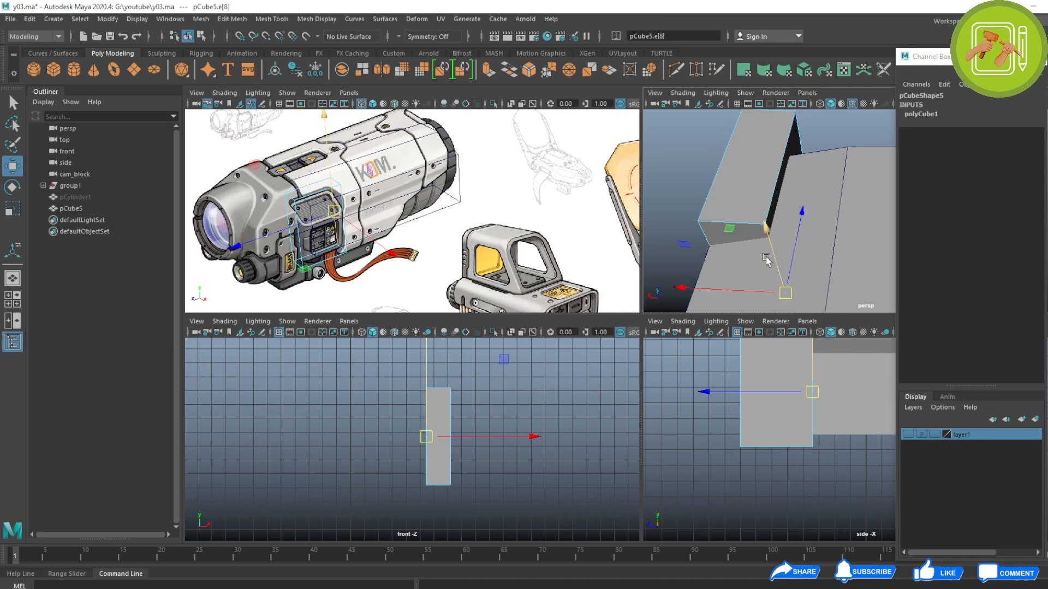
{"action": "left_click_drag", "start_coordinate": [764, 240], "coordinate": [766, 244], "text": "alt"}
{"action": "key", "text": "space"}
{"action": "left_click_drag", "start_coordinate": [627, 304], "coordinate": [666, 229], "text": "alt"}
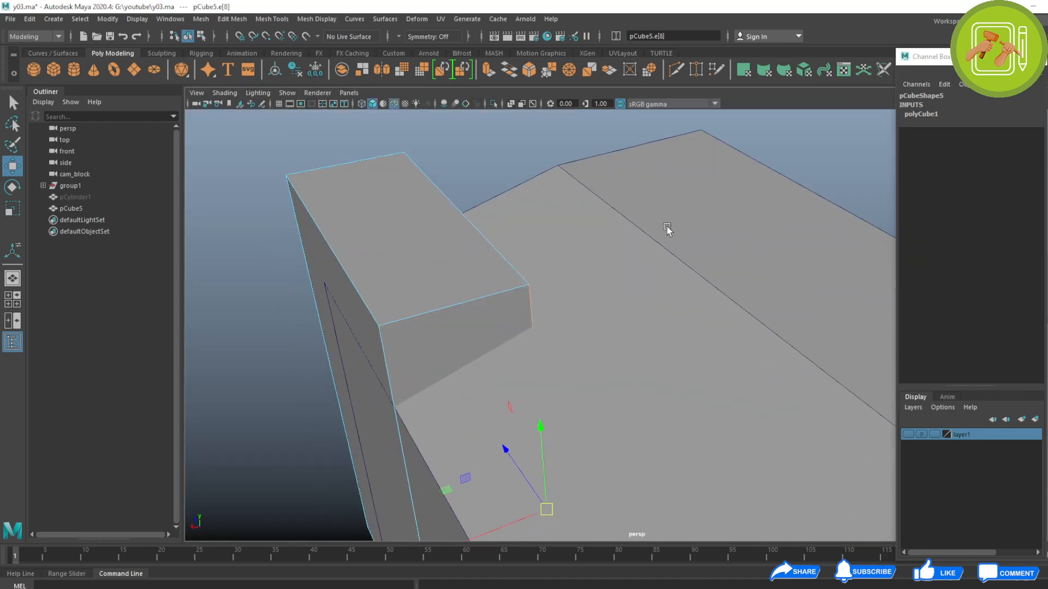
{"action": "key", "text": "ctrl+b"}
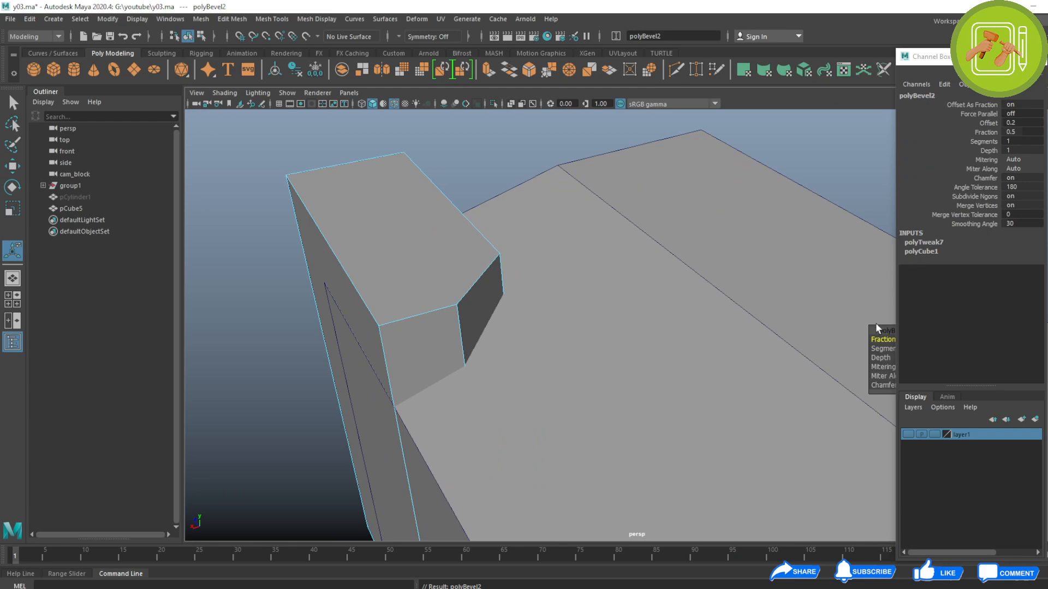
{"action": "key", "text": "ctrl+shift+a"}
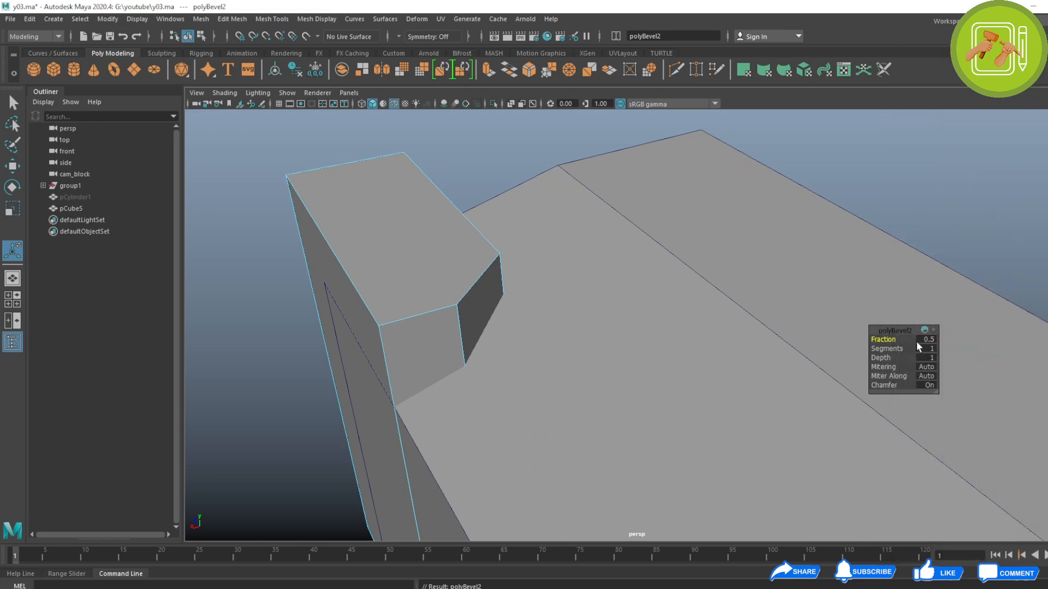
Set the edge bevel to 2 segments, trying a fraction of 0.2 before reducing it to 0.15.
{"action": "left_click", "coordinate": [927, 340]}
{"action": "type", "text": "0.2"}
{"action": "key", "text": "Return"}
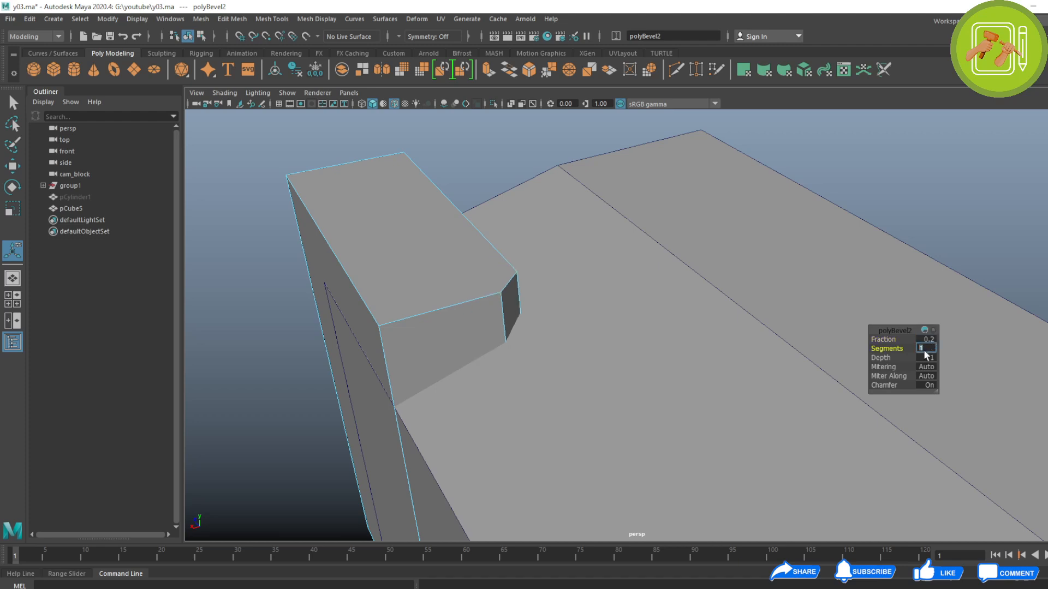
{"action": "left_click", "coordinate": [923, 349]}
{"action": "type", "text": "2"}
{"action": "key", "text": "Return"}
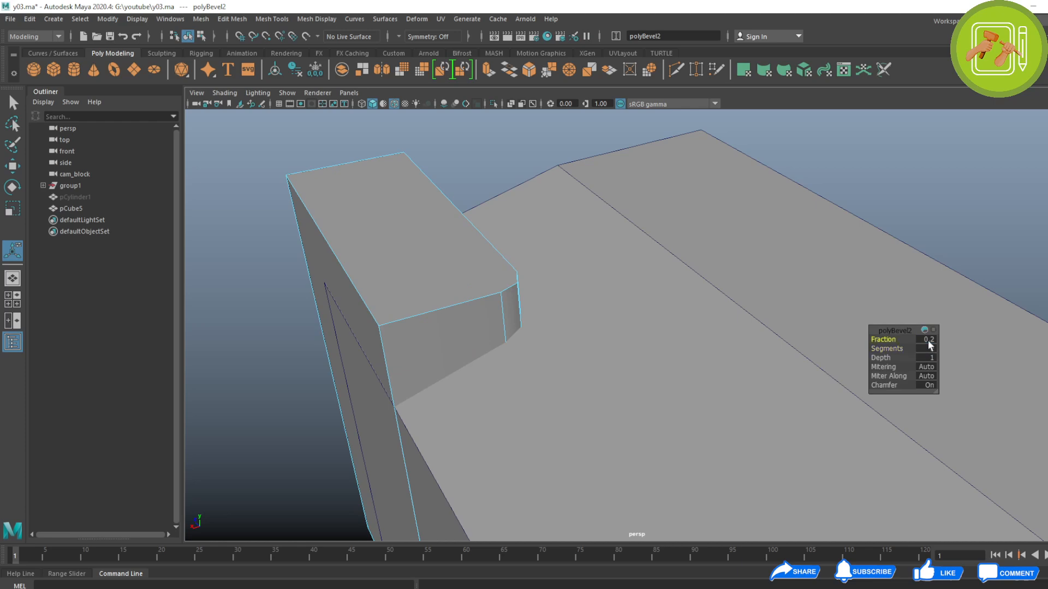
{"action": "left_click", "coordinate": [928, 340]}
{"action": "type", "text": "0.15"}
{"action": "key", "text": "Return"}
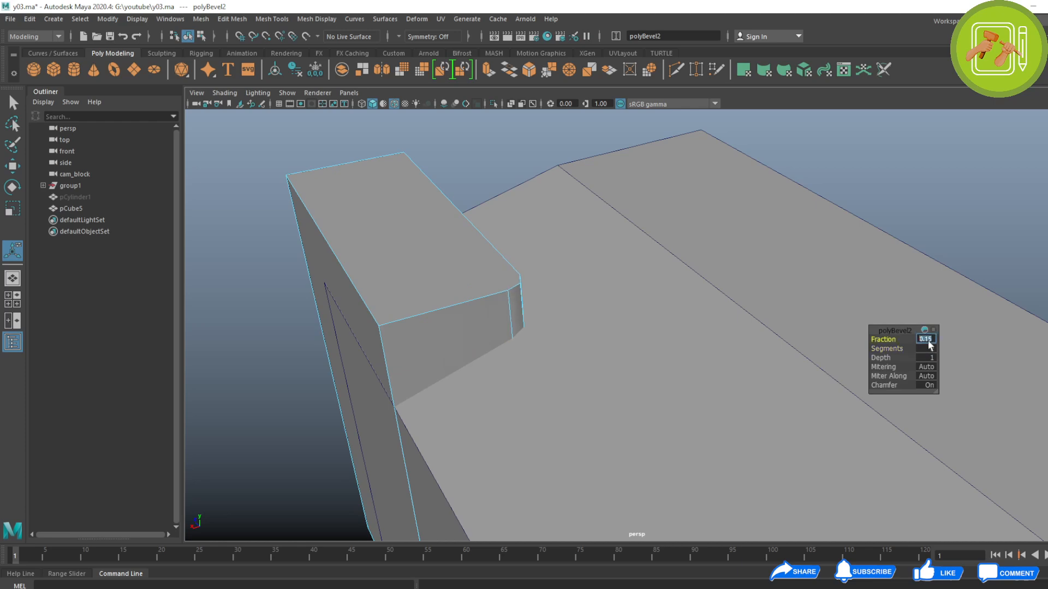
Compare the bevelled side box with the reference in shaded and wireframe display, and examine its corner in perspective.
{"action": "left_click_drag", "start_coordinate": [538, 445], "coordinate": [529, 424], "text": "alt"}
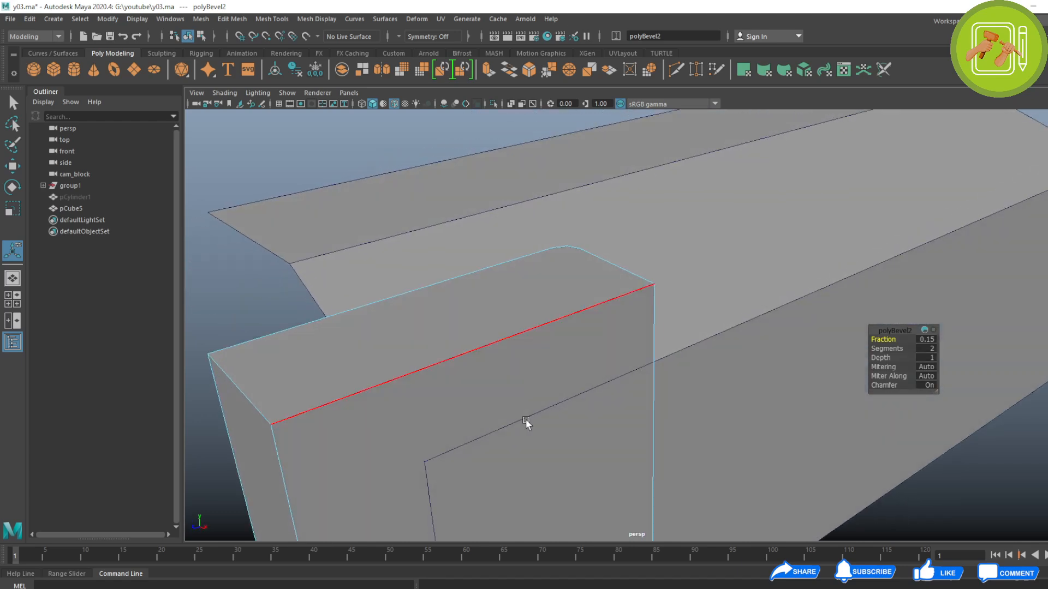
{"action": "key", "text": "space"}
{"action": "key", "text": "space"}
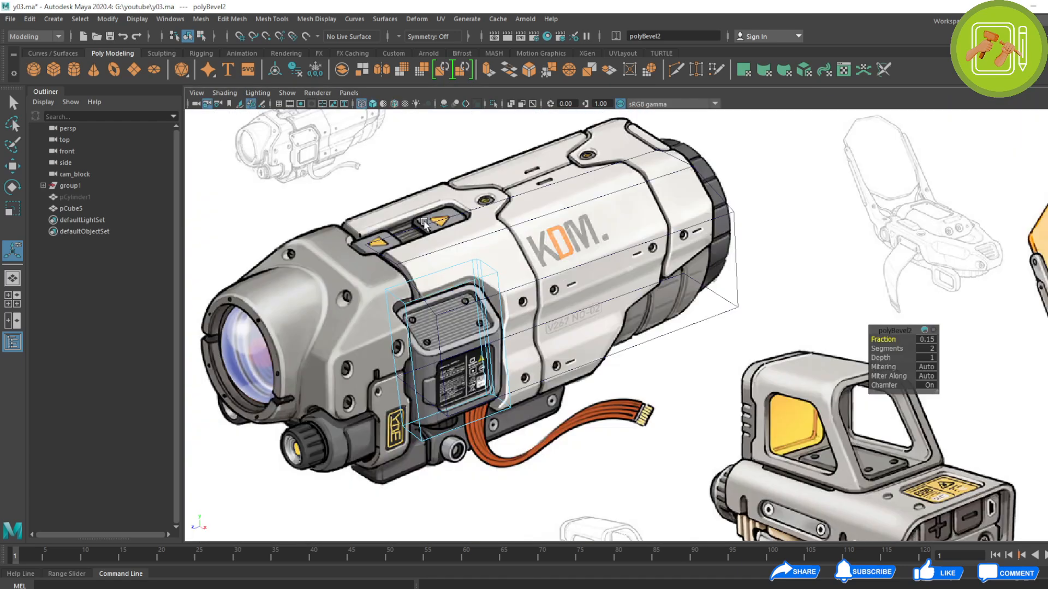
{"action": "key", "text": "5"}
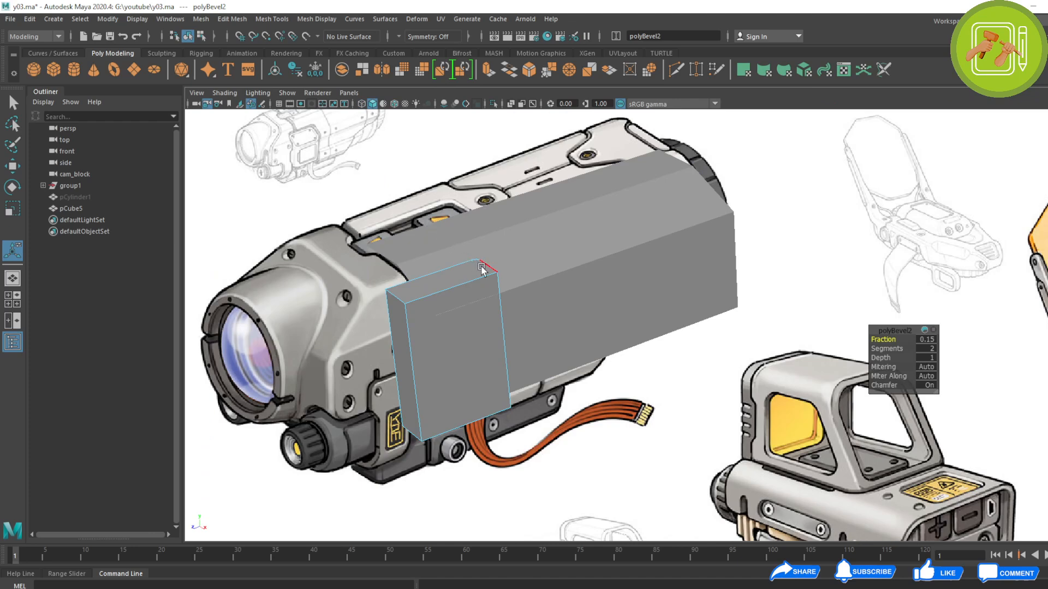
{"action": "key", "text": "4"}
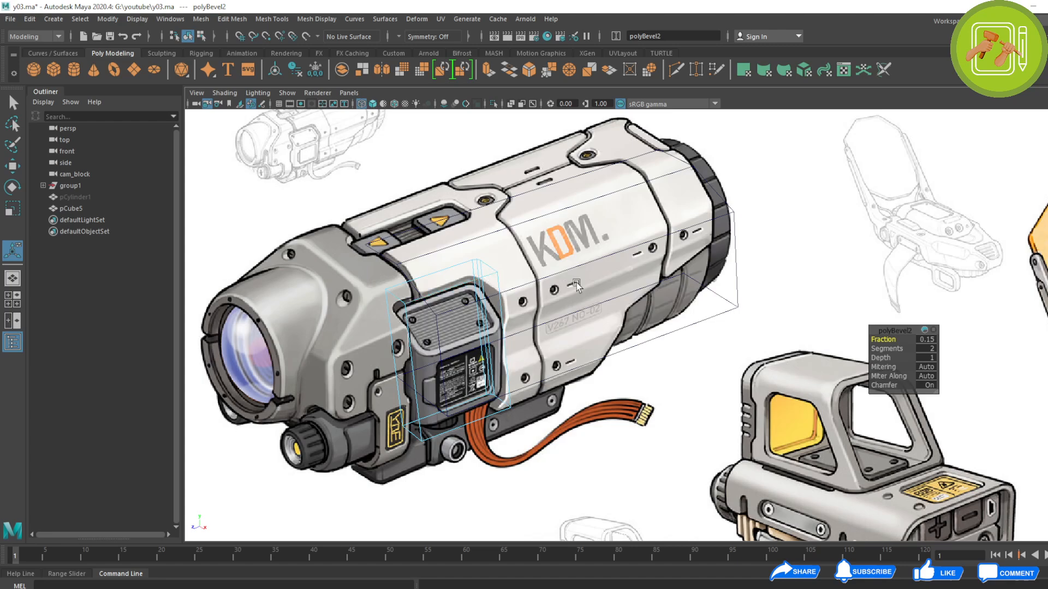
{"action": "key", "text": "space"}
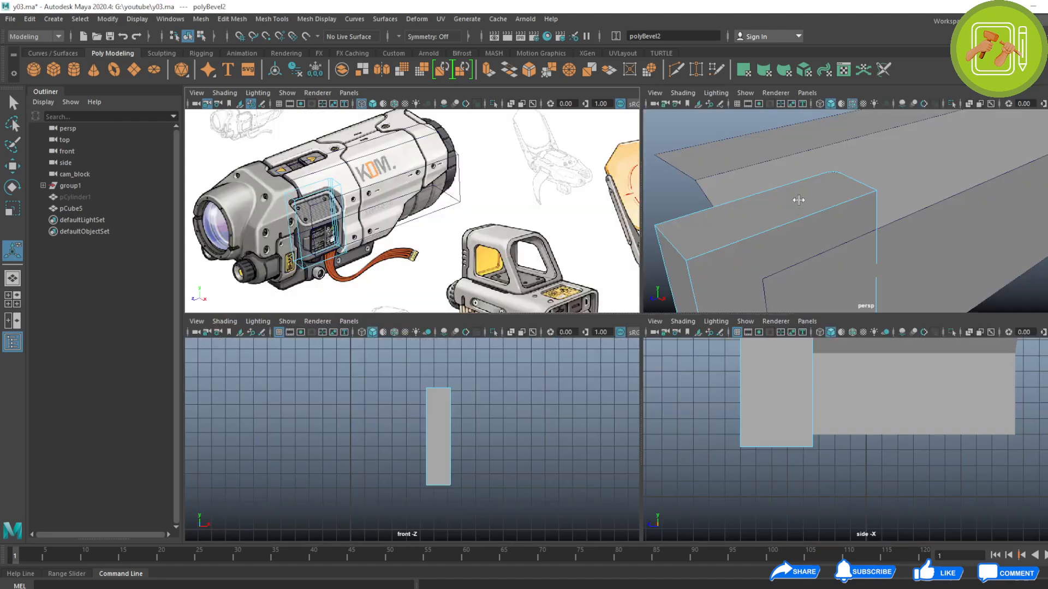
{"action": "key", "text": "space"}
{"action": "left_click_drag", "start_coordinate": [643, 289], "coordinate": [513, 386], "text": "alt"}
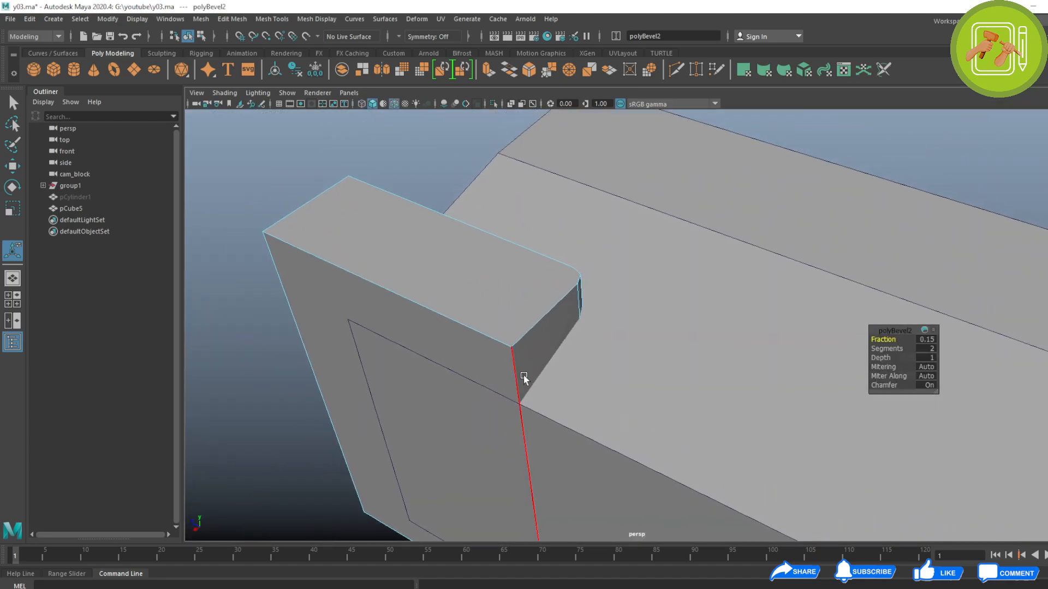
Return to object selection, select the side box and main body, and keep the Boolean operations open as a floating list.
{"action": "key", "text": "F8"}
{"action": "right_click_drag", "start_coordinate": [581, 381], "coordinate": [549, 349], "text": "alt"}
{"action": "left_click_drag", "start_coordinate": [549, 349], "coordinate": [554, 386], "text": "alt"}
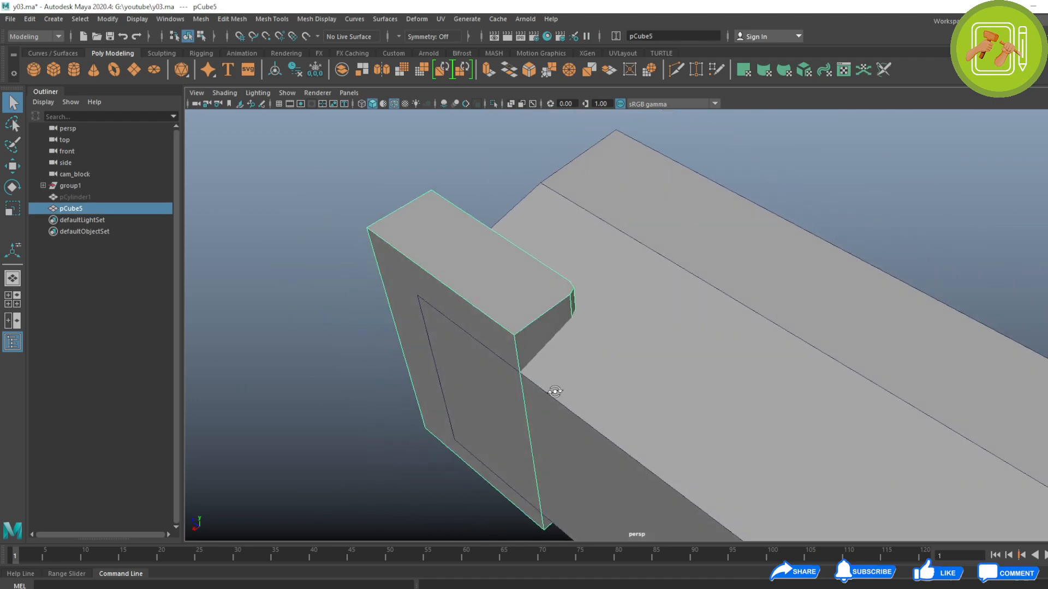
{"action": "key", "text": "w"}
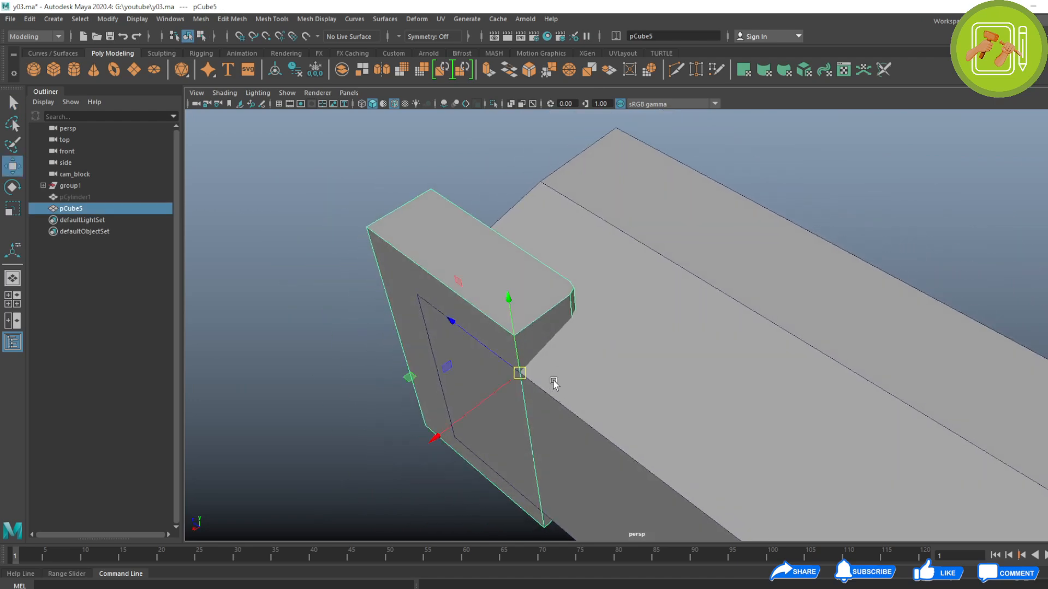
{"action": "left_click", "coordinate": [652, 318]}
{"action": "left_click_drag", "start_coordinate": [651, 319], "coordinate": [541, 381], "text": "alt"}
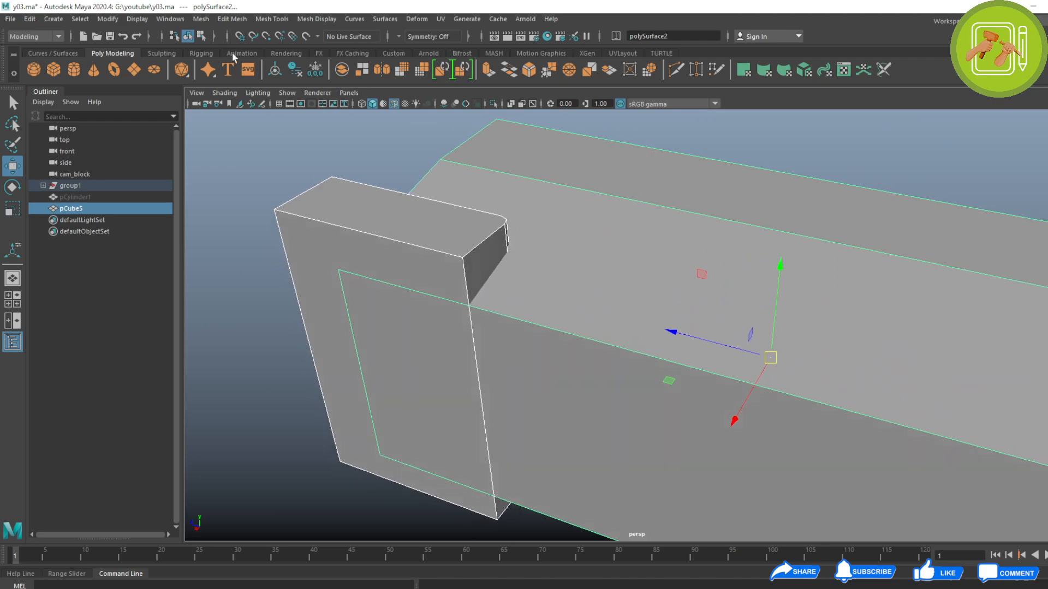
{"action": "left_click", "coordinate": [200, 18]}
{"action": "mouse_move", "coordinate": [216, 48]}
{"action": "left_click", "coordinate": [365, 32]}
{"action": "left_click", "coordinate": [200, 19]}
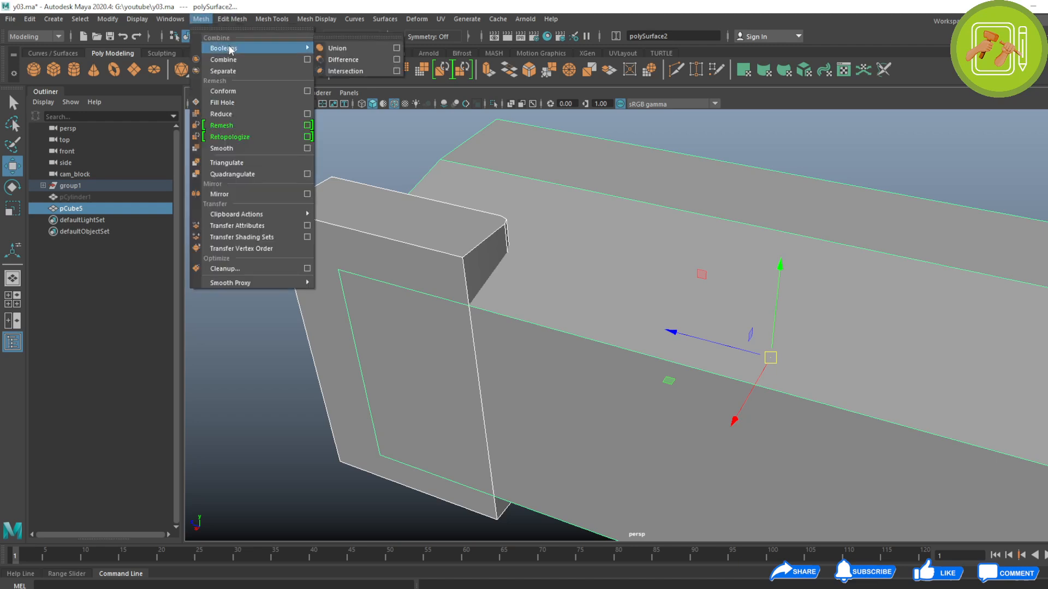
{"action": "left_click", "coordinate": [360, 41]}
Try Boolean Difference and Intersection with the side box selected before the main body, undoing each attempt.
{"action": "left_click_drag", "start_coordinate": [416, 191], "coordinate": [460, 210], "text": "alt"}
{"action": "left_click_drag", "start_coordinate": [478, 265], "coordinate": [418, 267], "text": "alt"}
{"action": "left_click", "coordinate": [385, 249]}
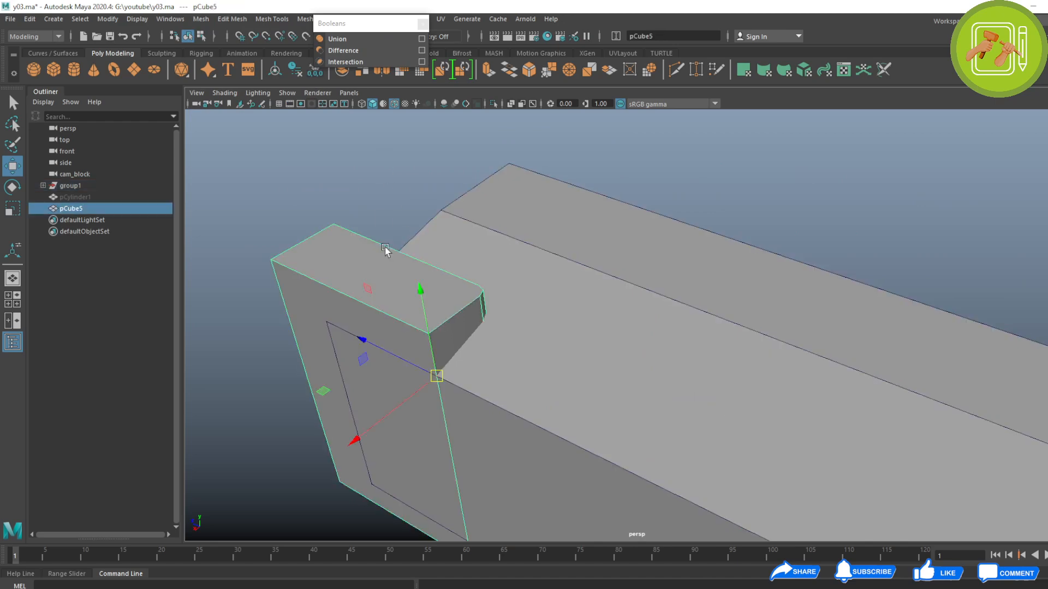
{"action": "left_click", "coordinate": [461, 251], "text": "shift"}
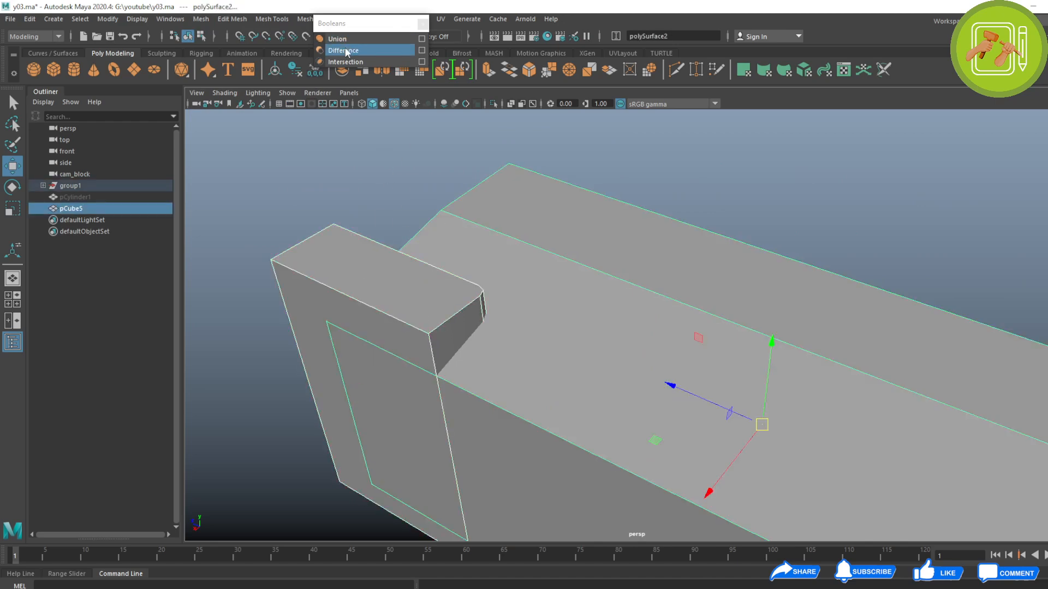
{"action": "left_click", "coordinate": [344, 50]}
{"action": "key", "text": "ctrl+z"}
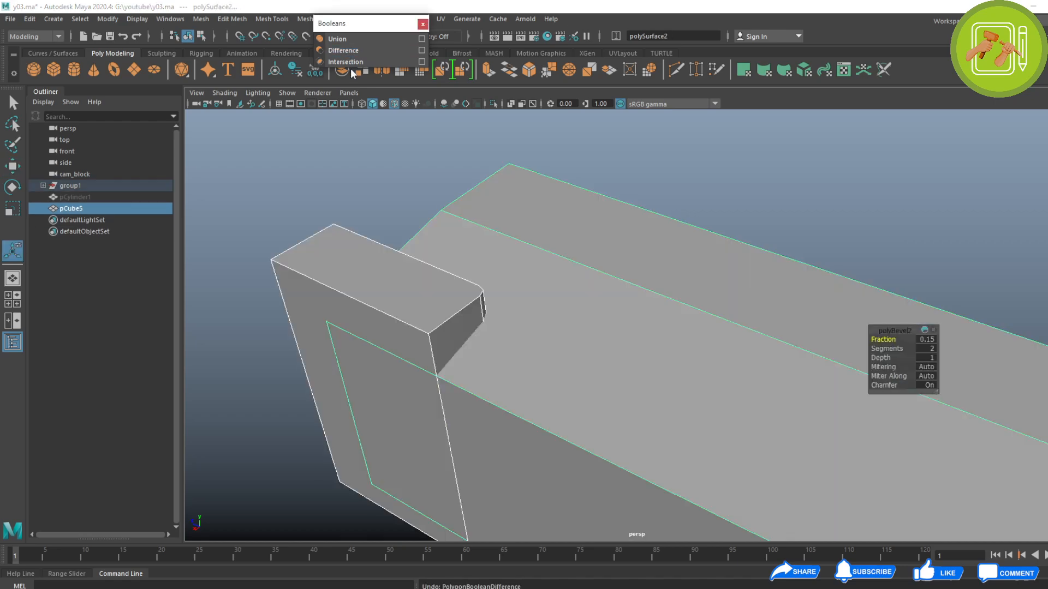
{"action": "left_click", "coordinate": [355, 62]}
{"action": "key", "text": "ctrl+z"}
Try subtracting the side box from the main body with Boolean Difference, and undo the operation.
{"action": "left_click", "coordinate": [400, 210]}
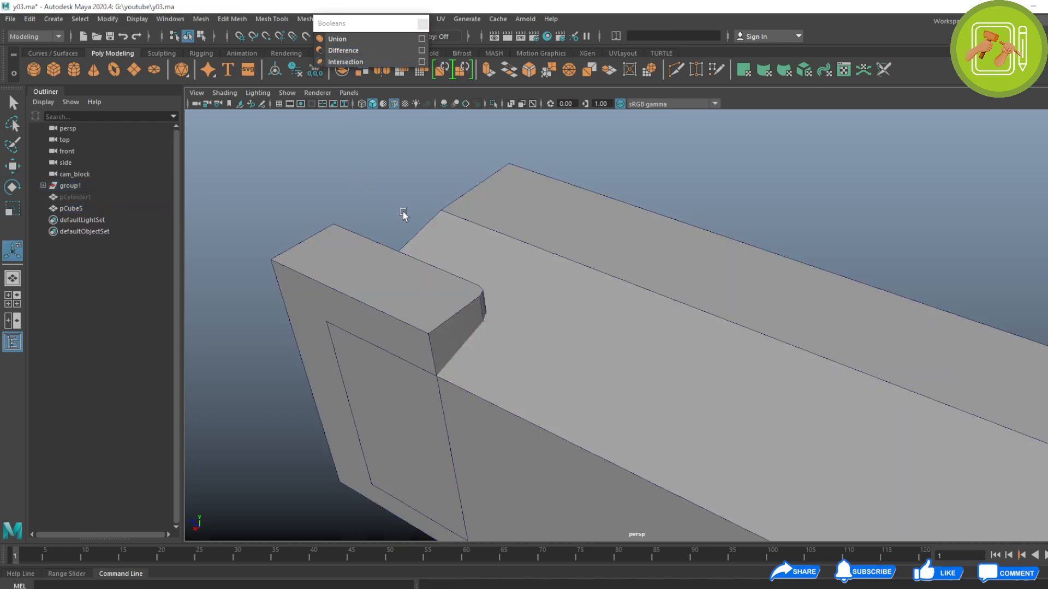
{"action": "left_click", "coordinate": [507, 269]}
{"action": "left_click", "coordinate": [400, 283], "text": "shift"}
{"action": "left_click", "coordinate": [354, 50]}
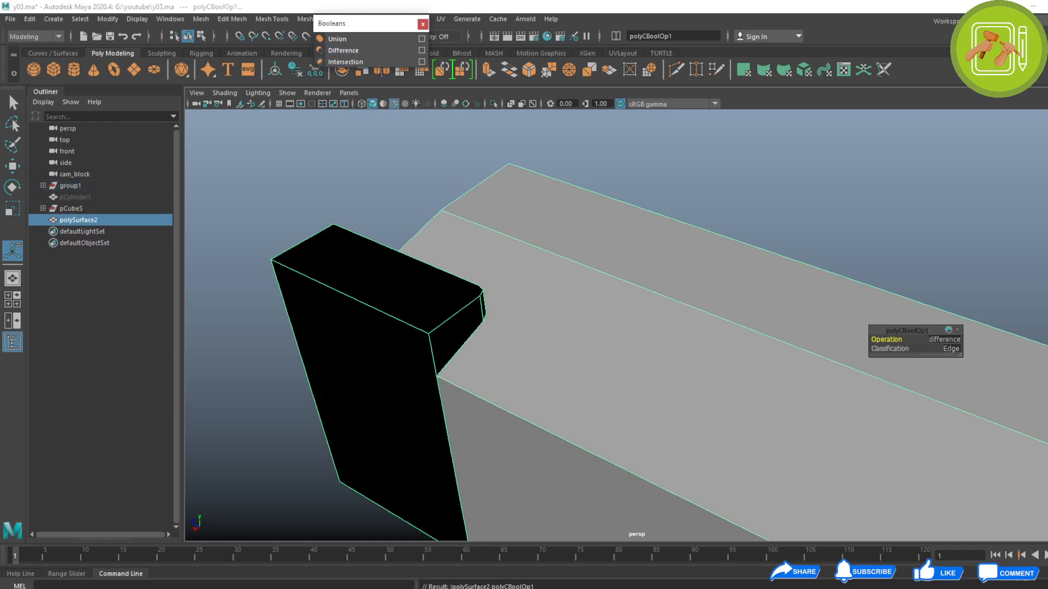
{"action": "key", "text": "ctrl+z"}
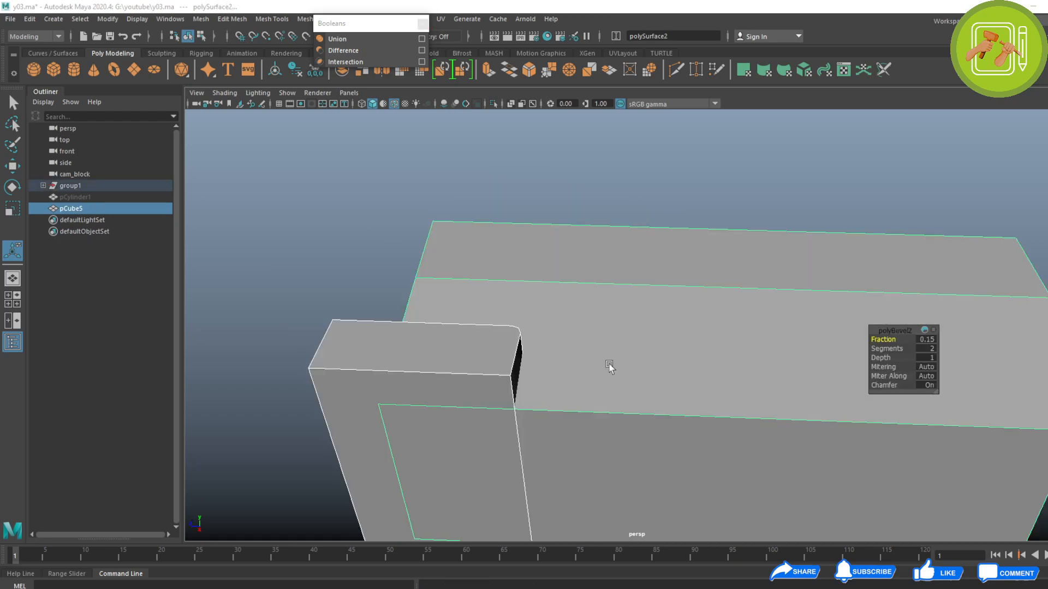
Insert an edge loop around the main body at the side box's rear face and another lengthwise along the sloped face.
{"action": "left_click_drag", "start_coordinate": [608, 365], "coordinate": [577, 408], "text": "alt"}
{"action": "middle_click_drag", "start_coordinate": [569, 386], "coordinate": [550, 367], "text": "alt"}
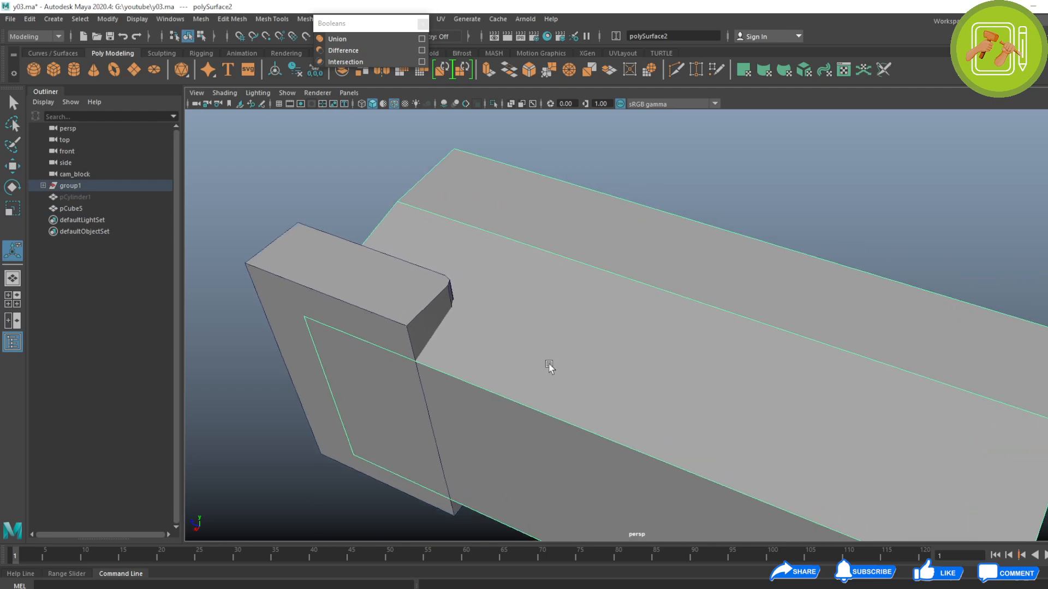
{"action": "key", "text": "w"}
{"action": "right_click_drag", "start_coordinate": [565, 229], "coordinate": [498, 253], "text": "shift"}
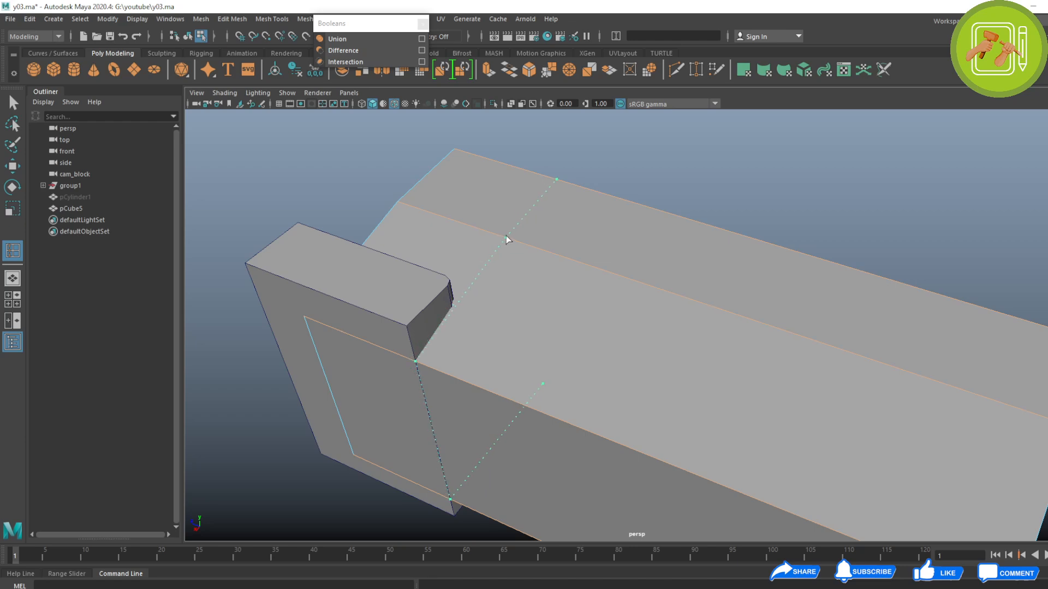
{"action": "left_click", "coordinate": [508, 240]}
{"action": "left_click_drag", "start_coordinate": [507, 236], "coordinate": [473, 358], "text": "alt"}
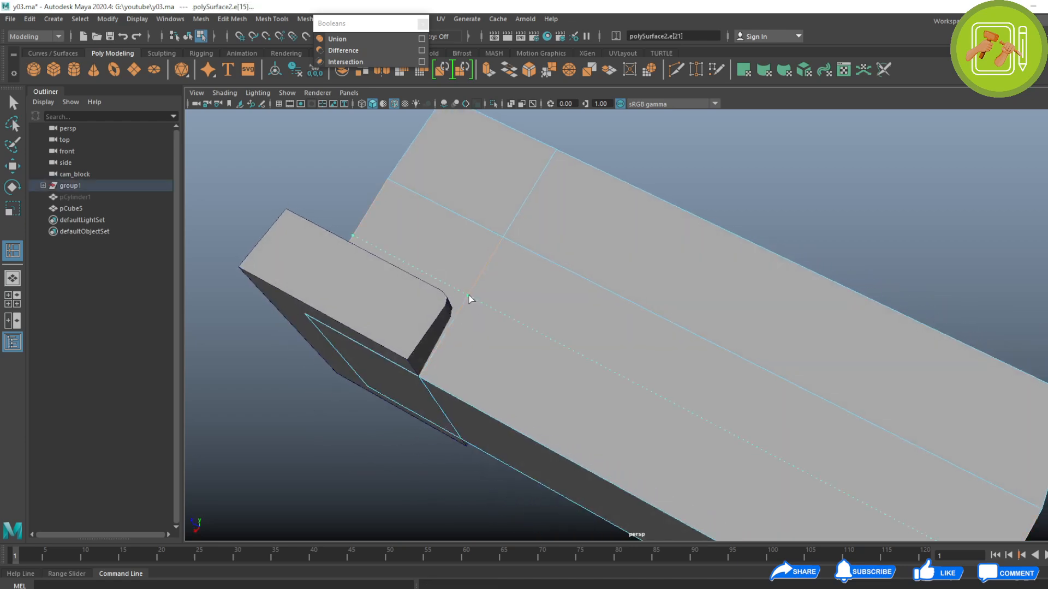
{"action": "left_click", "coordinate": [467, 301]}
{"action": "left_click_drag", "start_coordinate": [532, 384], "coordinate": [509, 348], "text": "alt"}
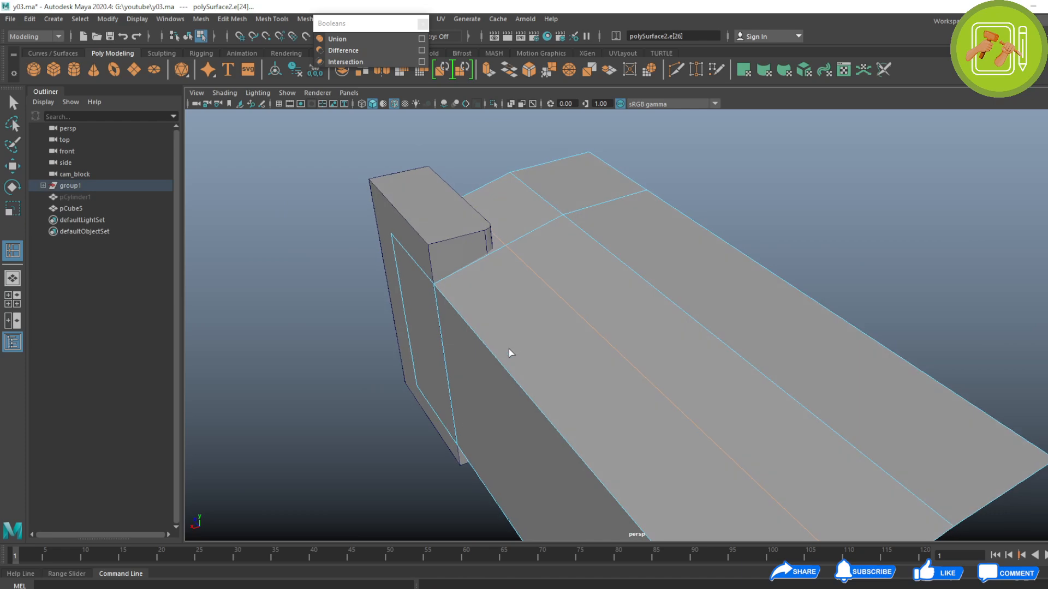
{"action": "key", "text": "w"}
Try Boolean Difference on the loop-cut main body with the side box selected first, and undo it.
{"action": "left_click", "coordinate": [473, 242]}
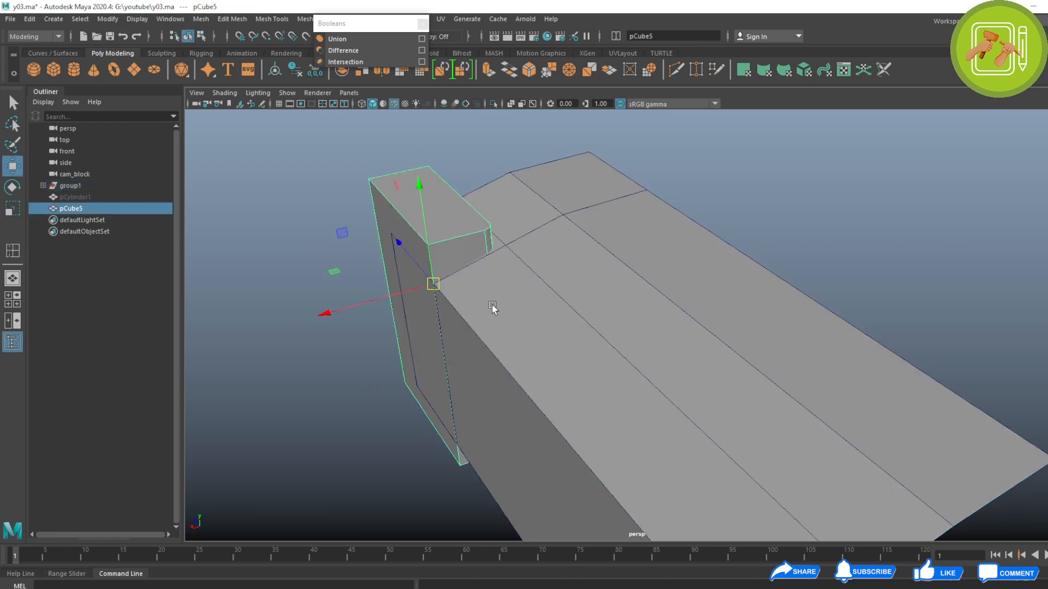
{"action": "left_click_drag", "start_coordinate": [493, 304], "coordinate": [507, 332], "text": "alt"}
{"action": "left_click", "coordinate": [493, 275], "text": "shift"}
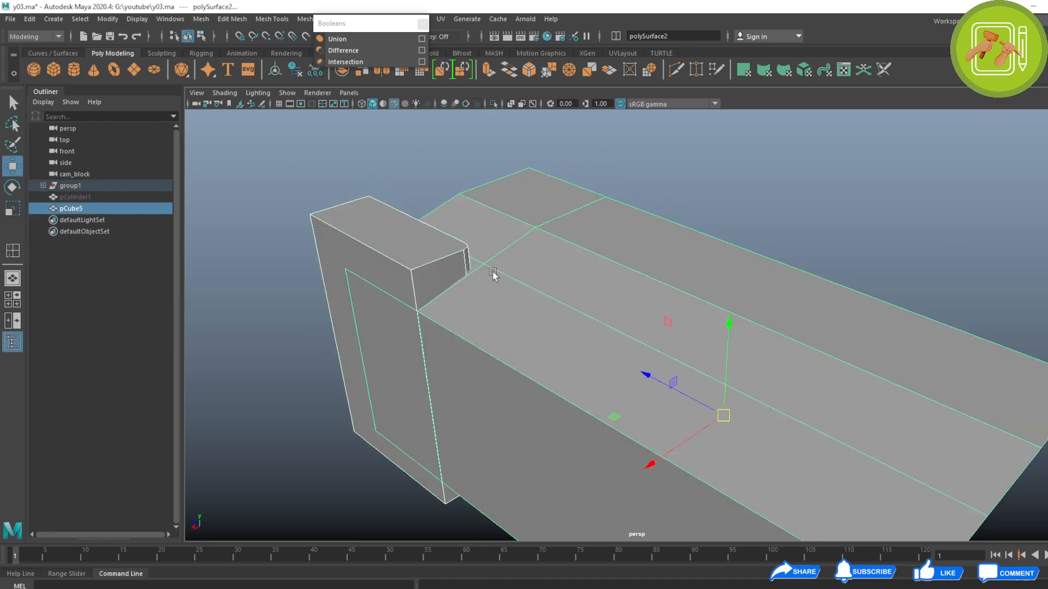
{"action": "left_click", "coordinate": [358, 50]}
{"action": "key", "text": "ctrl+z"}
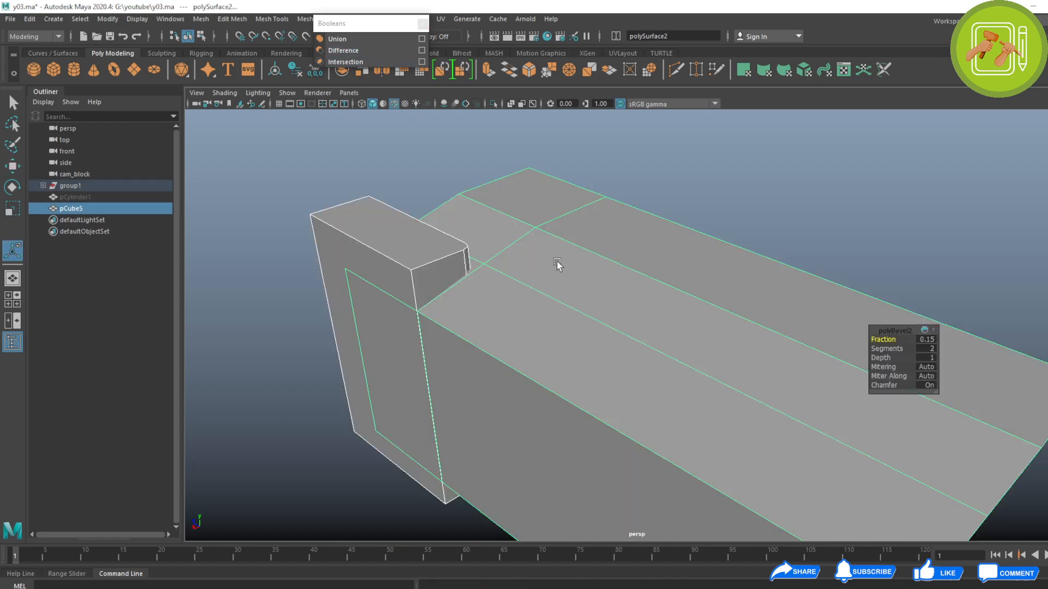
Subtract the side box from the main body with Boolean Difference and delete the resulting mesh's construction history.
{"action": "left_click", "coordinate": [557, 263]}
{"action": "left_click", "coordinate": [438, 239], "text": "shift"}
{"action": "left_click", "coordinate": [356, 51]}
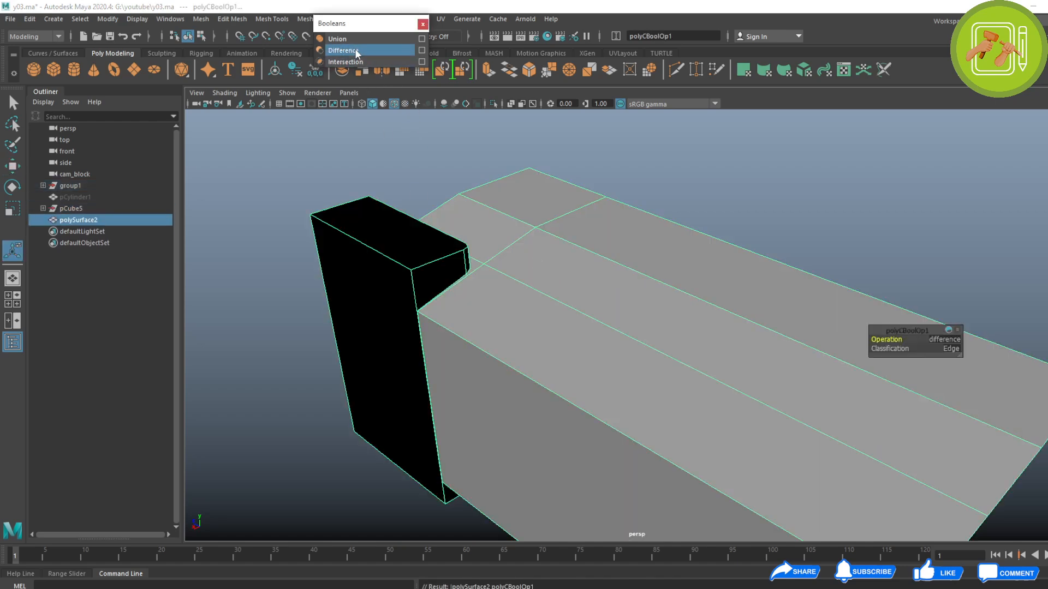
{"action": "left_click_drag", "start_coordinate": [447, 303], "coordinate": [637, 388], "text": "alt"}
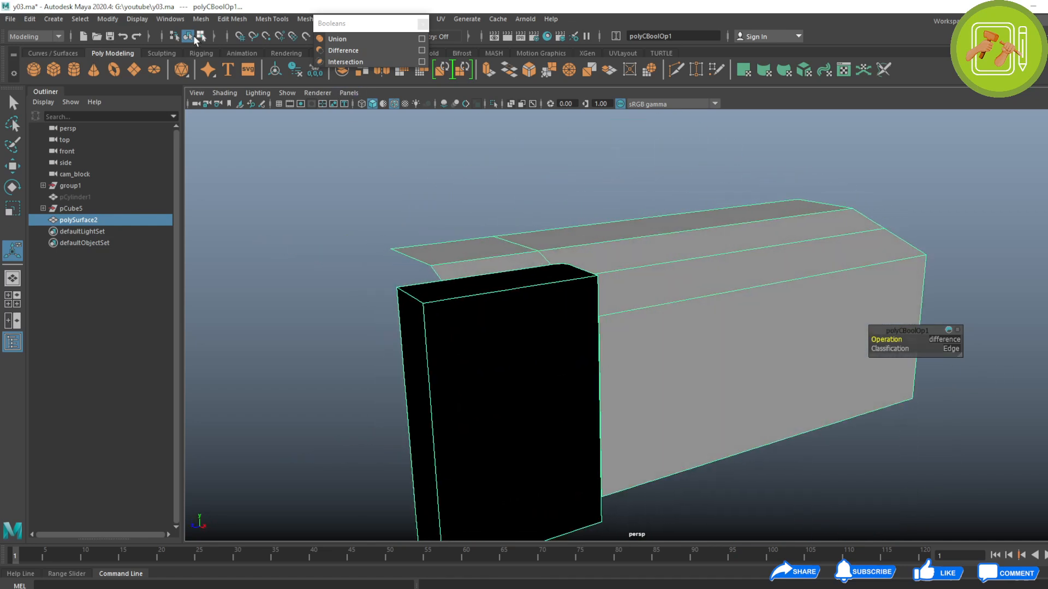
{"action": "left_click", "coordinate": [27, 18]}
{"action": "mouse_move", "coordinate": [60, 154]}
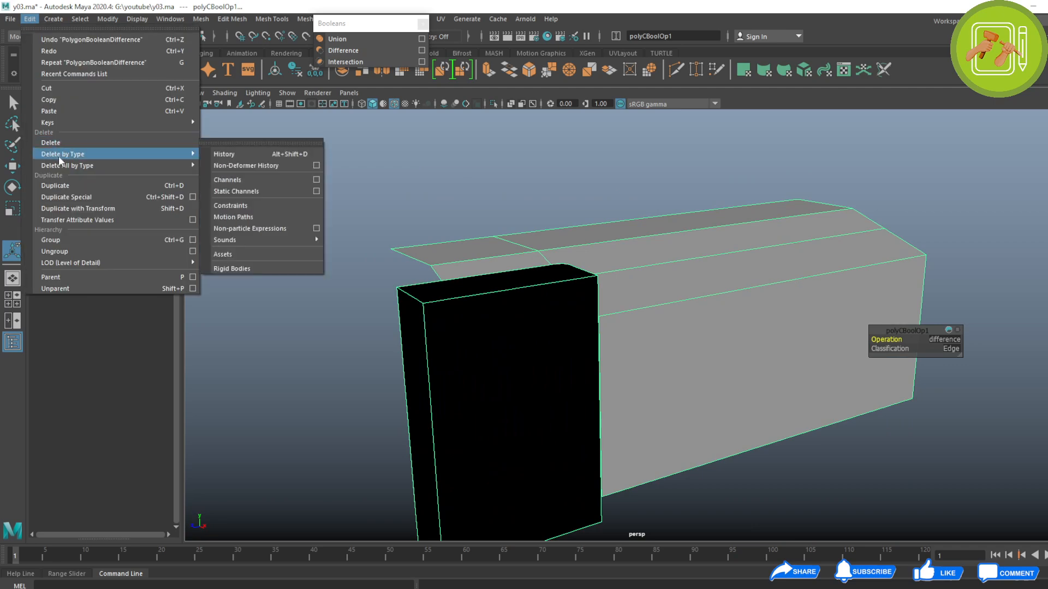
{"action": "left_click", "coordinate": [223, 157]}
Select the leftover side box faces on the Boolean result and delete them, leaving only the cut main body.
{"action": "left_click_drag", "start_coordinate": [480, 306], "coordinate": [472, 343], "text": "alt"}
{"action": "right_click_drag", "start_coordinate": [472, 343], "coordinate": [484, 353]}
{"action": "double_click", "coordinate": [485, 351]}
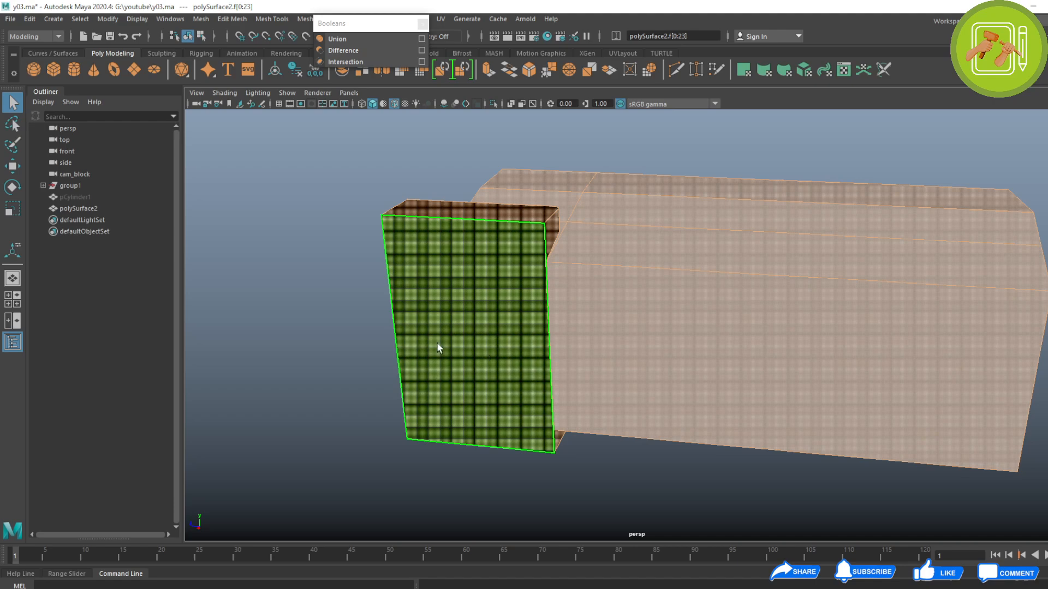
{"action": "left_click_drag", "start_coordinate": [437, 342], "coordinate": [430, 397], "text": "alt"}
{"action": "left_click", "coordinate": [464, 285]}
{"action": "left_click_drag", "start_coordinate": [461, 320], "coordinate": [525, 291], "text": "alt"}
{"action": "left_click", "coordinate": [524, 303], "text": "shift"}
{"action": "left_click_drag", "start_coordinate": [500, 349], "coordinate": [682, 312], "text": "alt"}
{"action": "left_click", "coordinate": [524, 195], "text": "shift"}
{"action": "left_click", "coordinate": [525, 150], "text": "shift"}
{"action": "left_click", "coordinate": [779, 283]}
{"action": "left_click_drag", "start_coordinate": [779, 284], "coordinate": [514, 398], "text": "alt"}
{"action": "left_click", "coordinate": [556, 224], "text": "shift"}
{"action": "left_click_drag", "start_coordinate": [622, 272], "coordinate": [497, 376], "text": "alt"}
{"action": "right_click_drag", "start_coordinate": [497, 376], "coordinate": [500, 377], "text": "alt"}
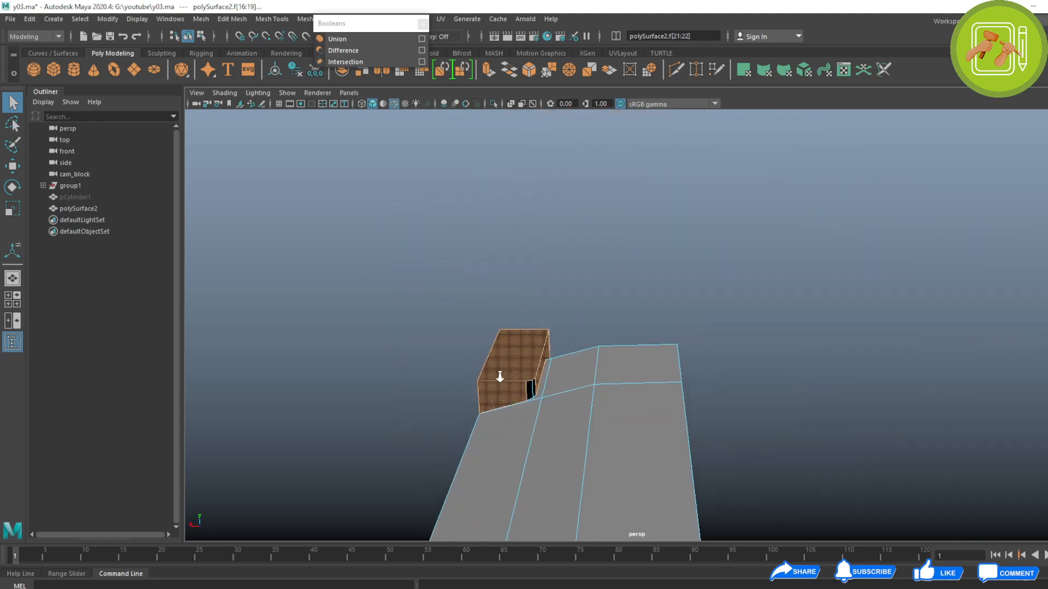
{"action": "left_click_drag", "start_coordinate": [500, 377], "coordinate": [601, 383], "text": "alt"}
{"action": "key", "text": "w"}
{"action": "key", "text": "Delete"}
Remove the small leftover bevel faces protruding below the notch's inner corner.
{"action": "right_click_drag", "start_coordinate": [602, 383], "coordinate": [629, 465], "text": "alt"}
{"action": "middle_click_drag", "start_coordinate": [629, 465], "coordinate": [634, 367], "text": "alt"}
{"action": "right_click_drag", "start_coordinate": [634, 366], "coordinate": [708, 445], "text": "alt"}
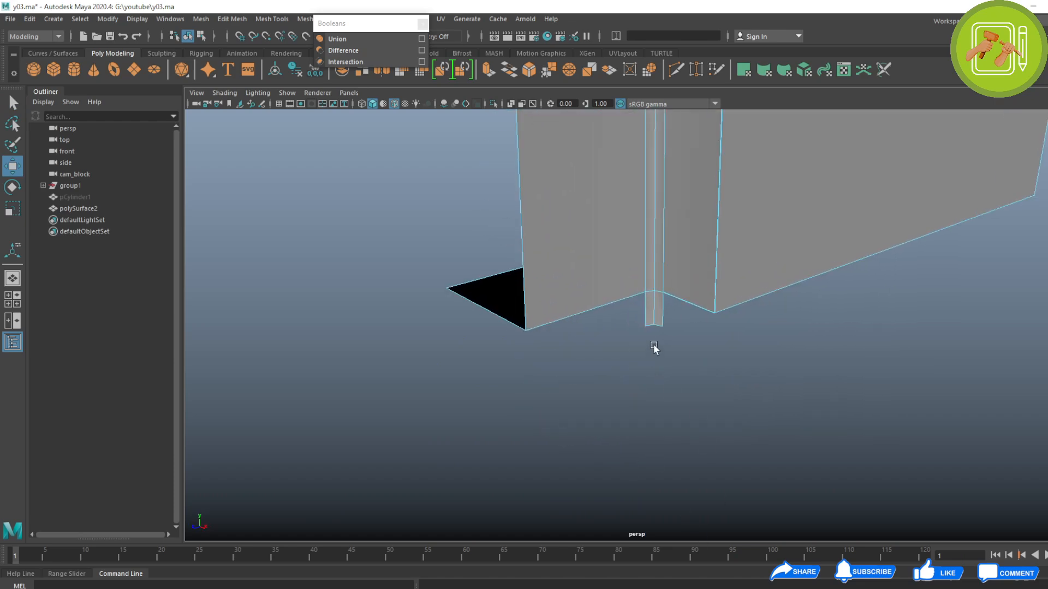
{"action": "left_click", "coordinate": [652, 316]}
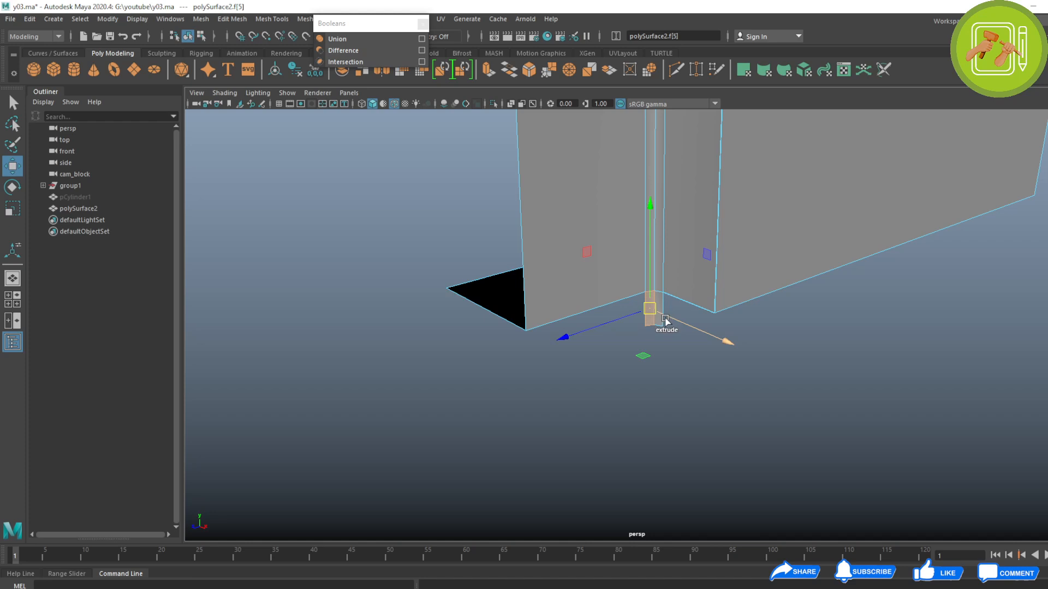
{"action": "left_click", "coordinate": [682, 351]}
{"action": "left_click_drag", "start_coordinate": [662, 281], "coordinate": [623, 354], "text": "alt"}
{"action": "right_click_drag", "start_coordinate": [622, 353], "coordinate": [610, 373], "text": "alt"}
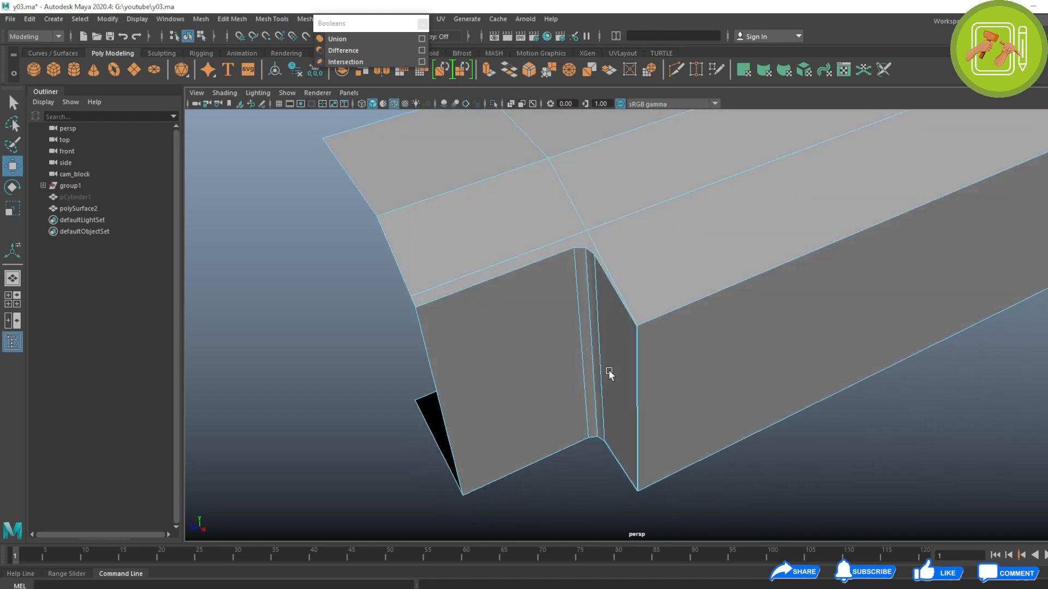
{"action": "left_click_drag", "start_coordinate": [610, 373], "coordinate": [609, 375], "text": "alt"}
{"action": "key", "text": "F8"}
{"action": "key", "text": "F8"}
{"action": "left_click", "coordinate": [796, 443]}
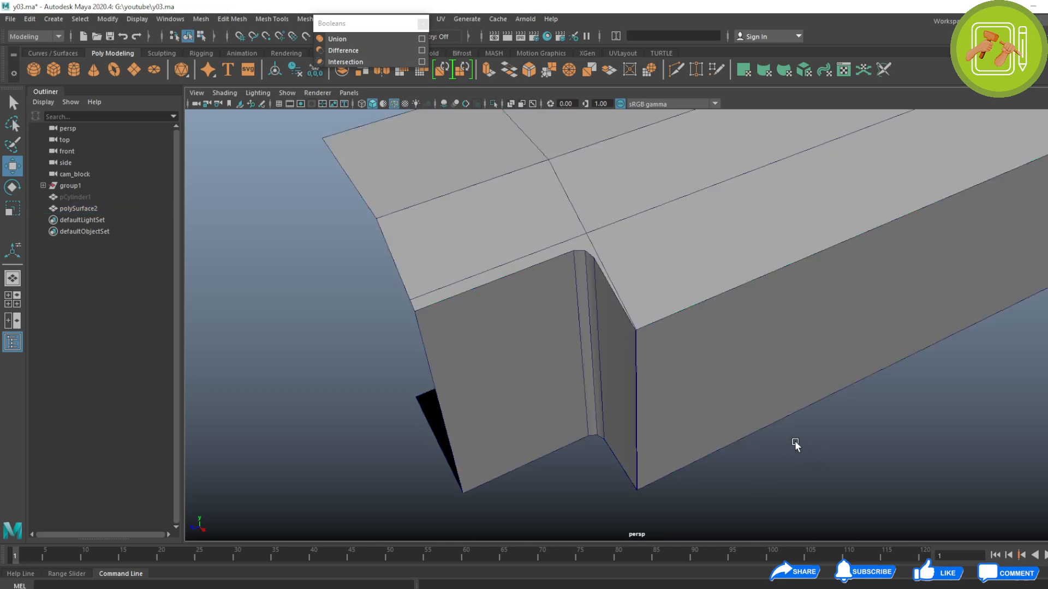
{"action": "right_click_drag", "start_coordinate": [796, 443], "coordinate": [633, 407], "text": "alt"}
{"action": "left_click_drag", "start_coordinate": [634, 407], "coordinate": [550, 386], "text": "alt"}
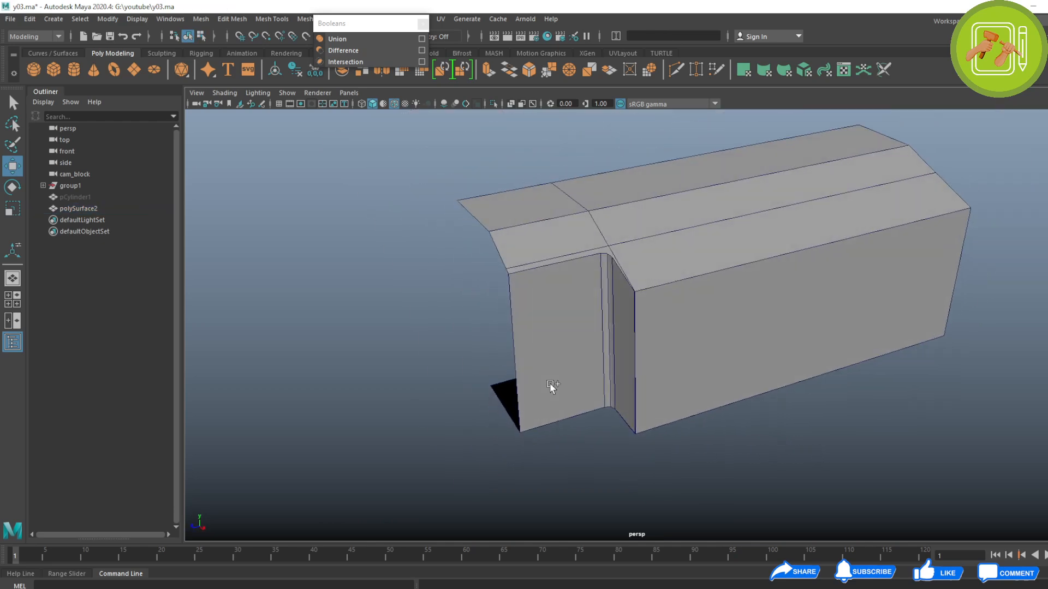
Unhide the front block, check it against the concept art in the reference camera view, and hide it again.
{"action": "key", "text": "ctrl+shift+h"}
{"action": "key", "text": "space"}
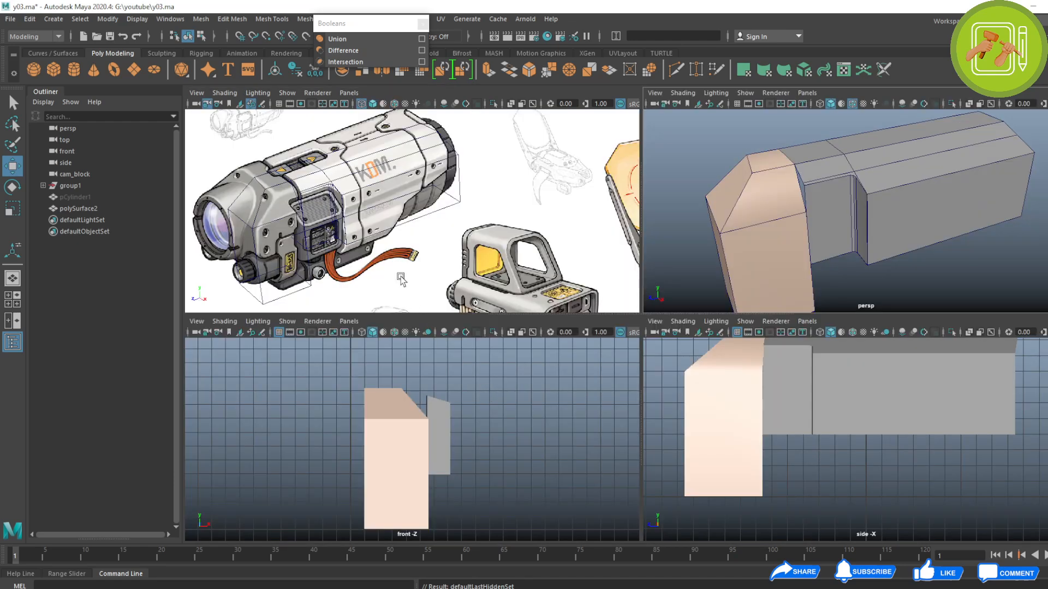
{"action": "key", "text": "space"}
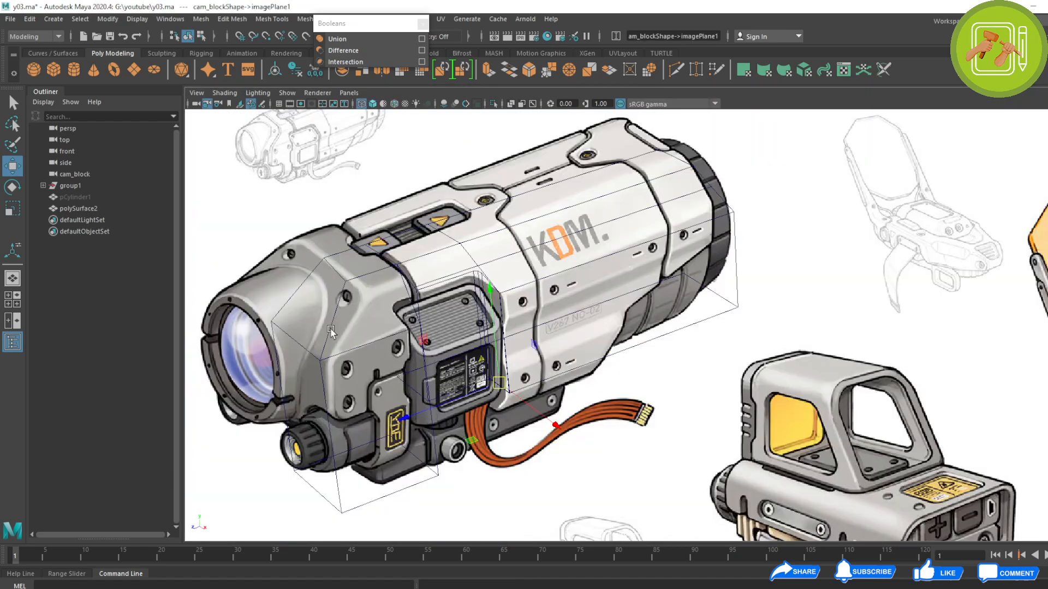
{"action": "left_click", "coordinate": [331, 331]}
{"action": "key", "text": "ctrl+h"}
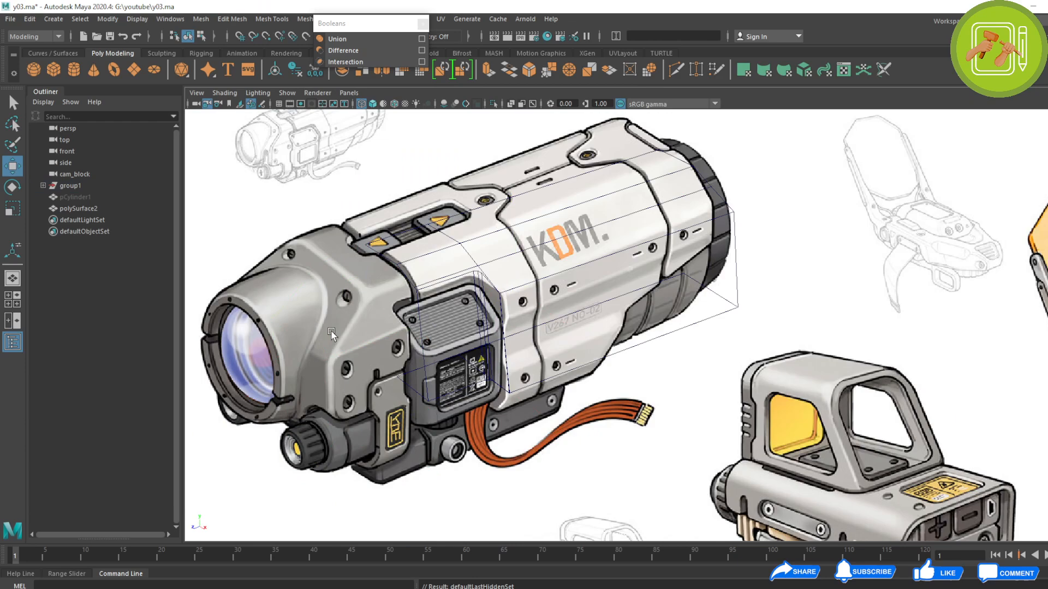
Compare the cut main body with the concept art by alternating between shaded and wireframe display.
{"action": "key", "text": "5"}
{"action": "key", "text": "4"}
{"action": "key", "text": "5"}
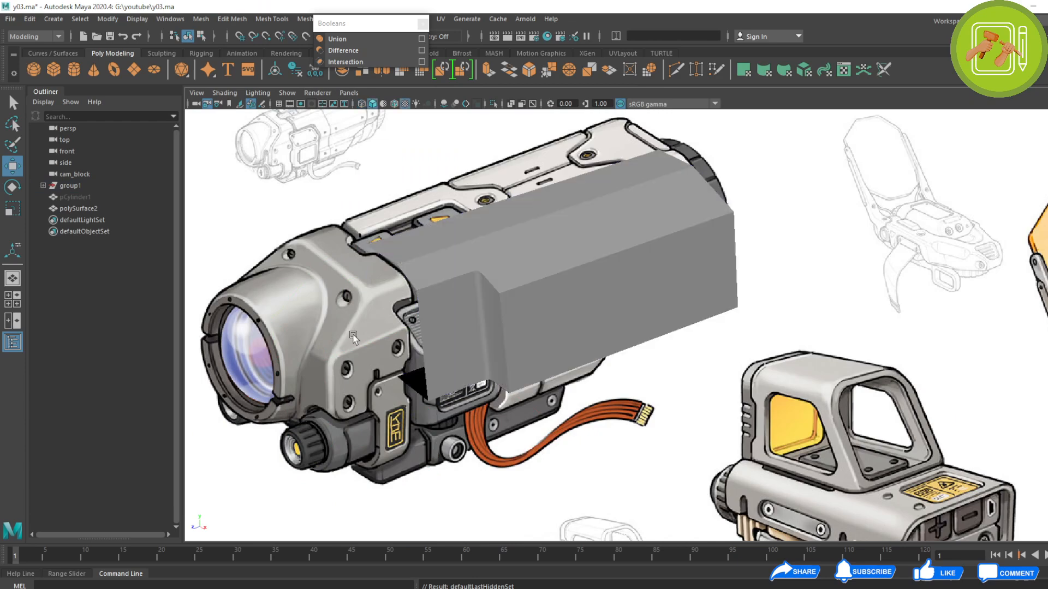
{"action": "key", "text": "4"}
{"action": "key", "text": "5"}
{"action": "key", "text": "4"}
{"action": "key", "text": "5"}
{"action": "key", "text": "4"}
{"action": "key", "text": "5"}
{"action": "key", "text": "4"}
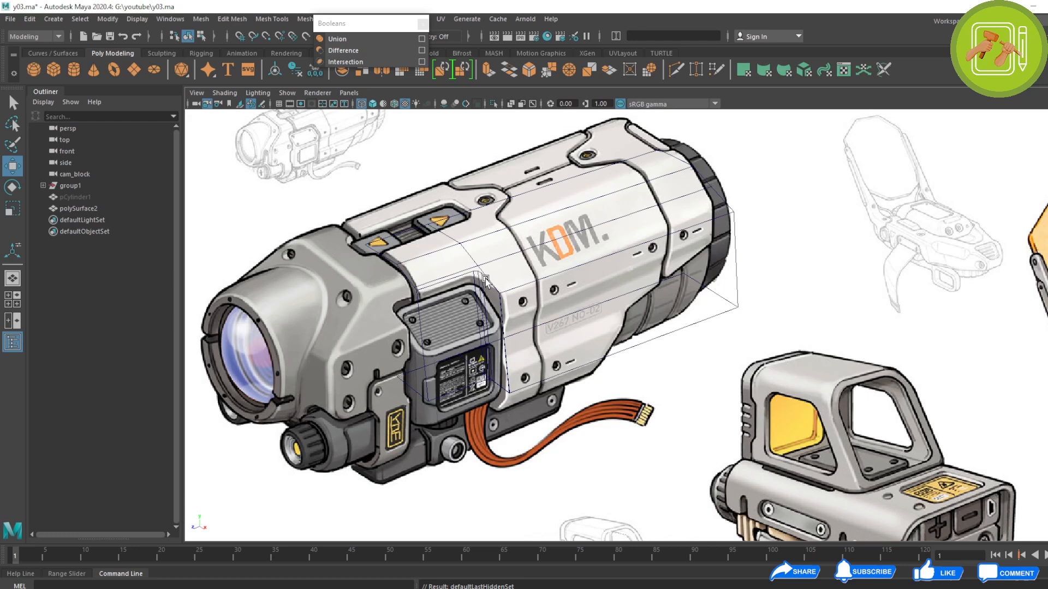
{"action": "key", "text": "5"}
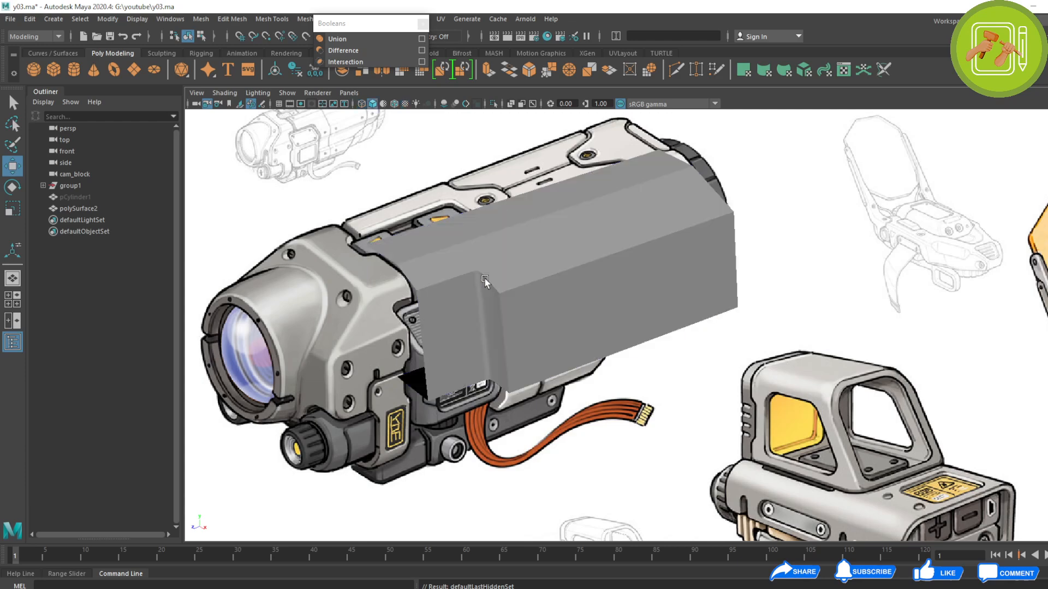
{"action": "key", "text": "4"}
{"action": "key", "text": "5"}
{"action": "key", "text": "4"}
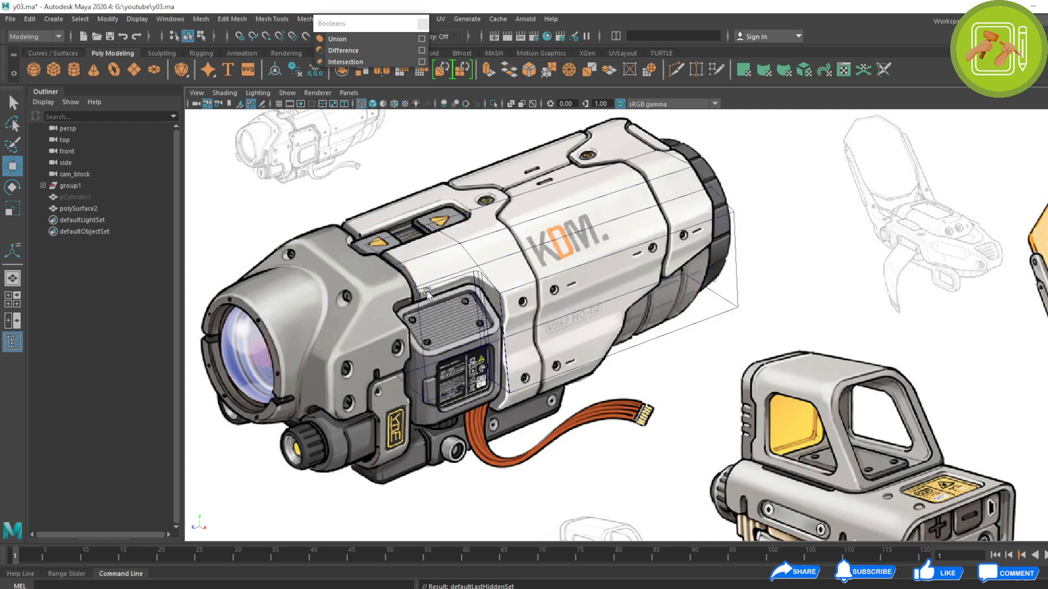
{"action": "key", "text": "5"}
{"action": "key", "text": "4"}
{"action": "key", "text": "5"}
{"action": "key", "text": "4"}
Select the main body, return to the perspective view and save the scene.
{"action": "left_click", "coordinate": [549, 274]}
{"action": "key", "text": "space"}
{"action": "key", "text": "space"}
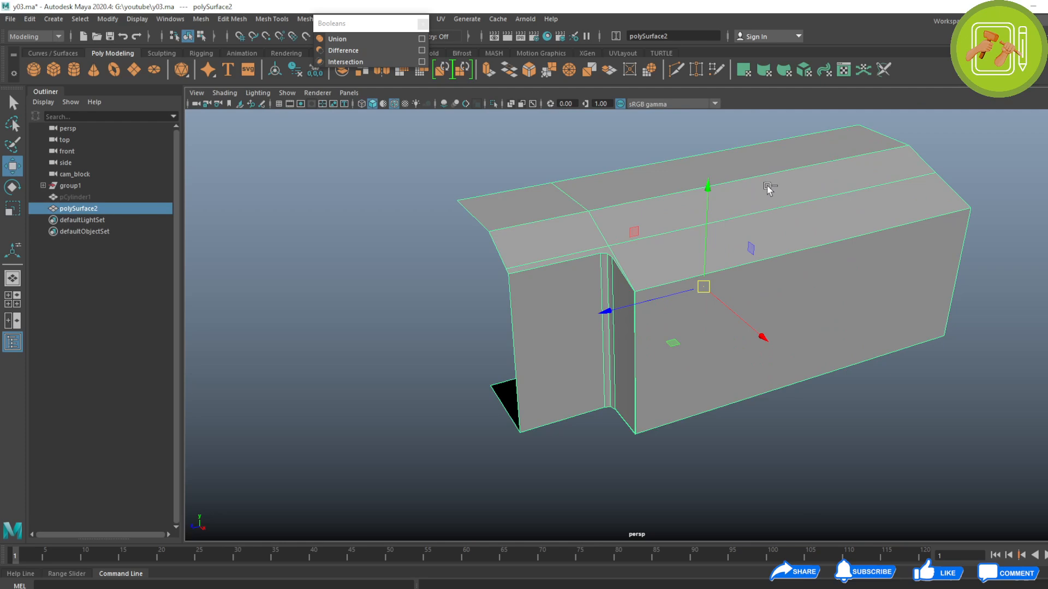
{"action": "key", "text": "ctrl+s"}
Multi-Cut from the notch's middle bevel vertex to the edge loop intersection, and from its front bevel vertex to the lengthwise loop.
{"action": "left_click_drag", "start_coordinate": [660, 262], "coordinate": [627, 428], "text": "alt"}
{"action": "scroll", "coordinate": [627, 428], "scroll_direction": "up", "scroll_amount": 5}
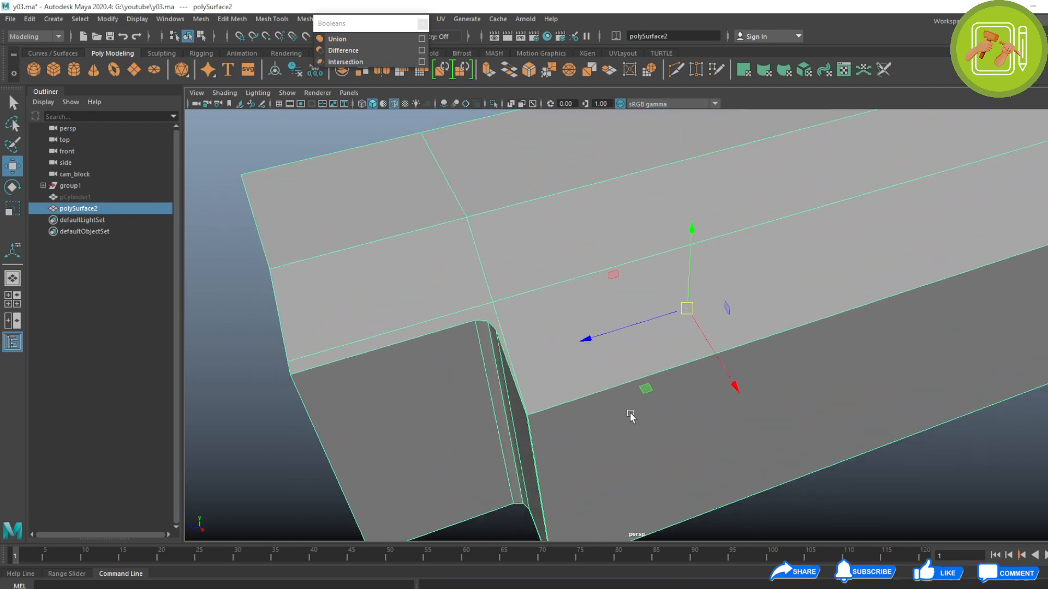
{"action": "scroll", "coordinate": [631, 415], "scroll_direction": "up", "scroll_amount": 6}
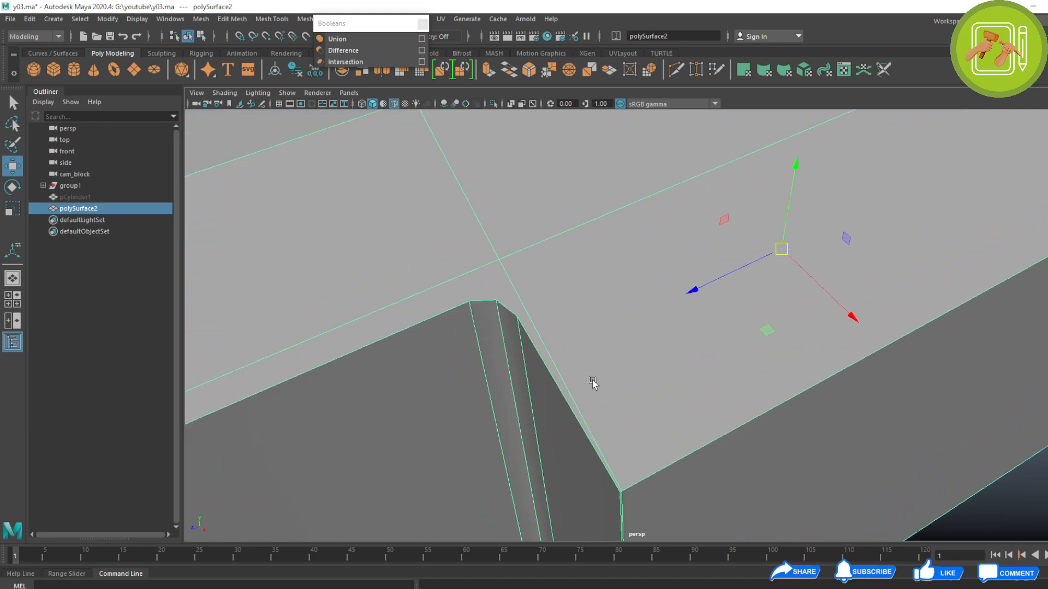
{"action": "middle_click_drag", "start_coordinate": [593, 382], "coordinate": [627, 379], "text": "alt"}
{"action": "middle_click_drag", "start_coordinate": [533, 358], "coordinate": [575, 346], "text": "alt"}
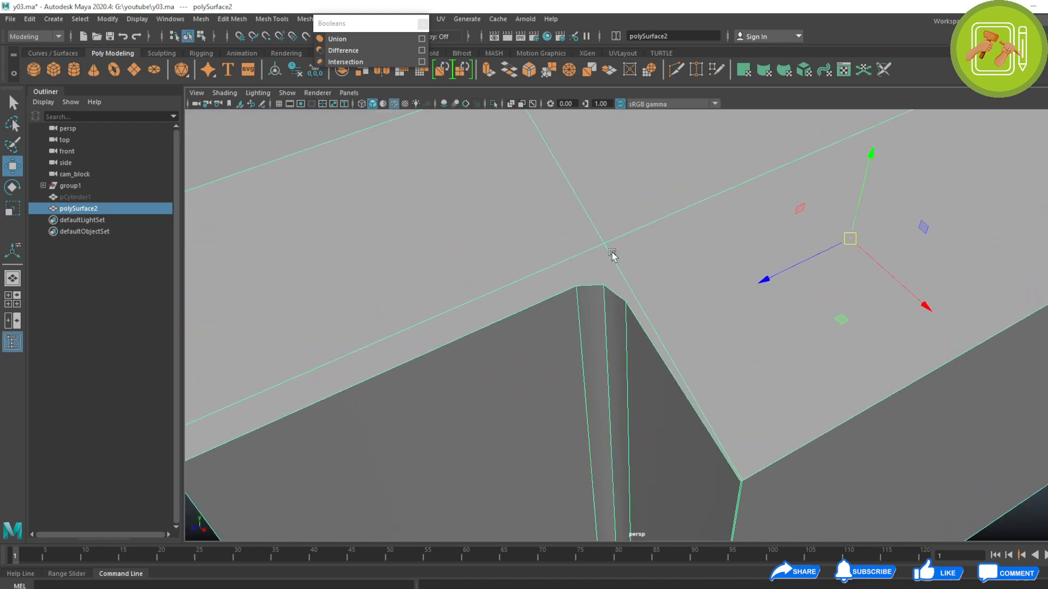
{"action": "right_click_drag", "start_coordinate": [611, 253], "coordinate": [487, 233], "text": "shift"}
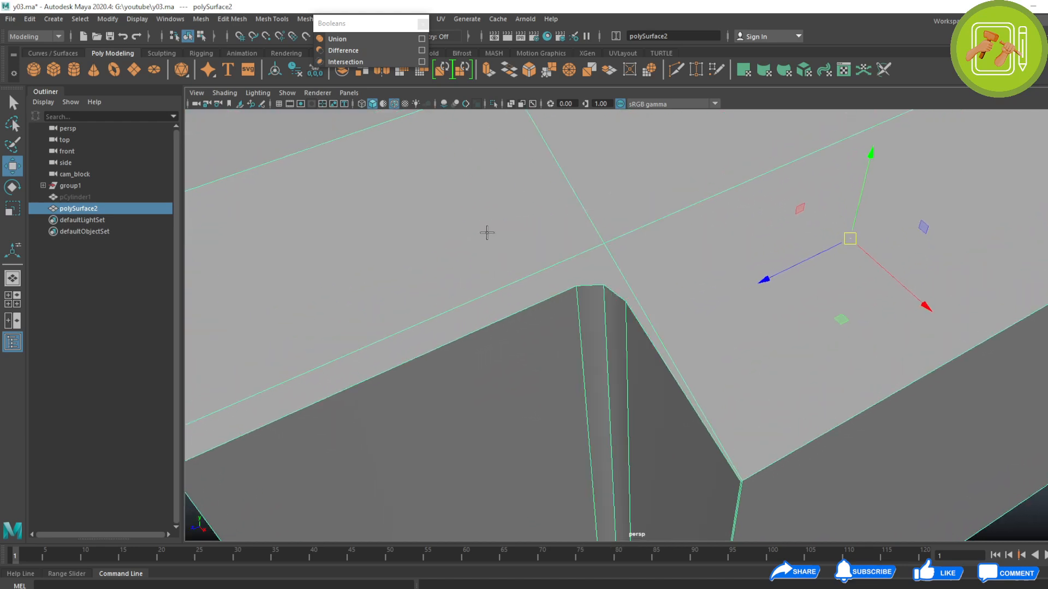
{"action": "left_click", "coordinate": [602, 286]}
{"action": "left_click", "coordinate": [604, 244]}
{"action": "right_click", "coordinate": [581, 239]}
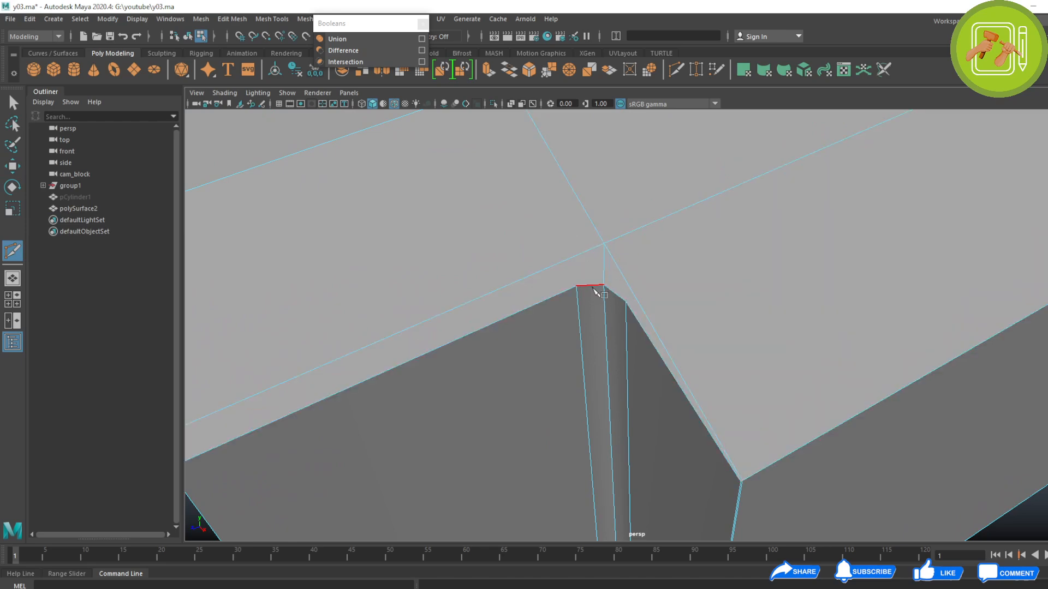
{"action": "left_click", "coordinate": [561, 263]}
{"action": "right_click", "coordinate": [562, 265]}
Multi-Cut a lengthwise edge from the notch's rear bevel vertex along the sloped face to the body's far end.
{"action": "left_click_drag", "start_coordinate": [634, 338], "coordinate": [578, 348], "text": "alt"}
{"action": "left_click", "coordinate": [529, 292]}
{"action": "scroll", "coordinate": [525, 332], "scroll_direction": "down", "scroll_amount": 3}
{"action": "middle_click_drag", "start_coordinate": [524, 335], "coordinate": [486, 375], "text": "alt"}
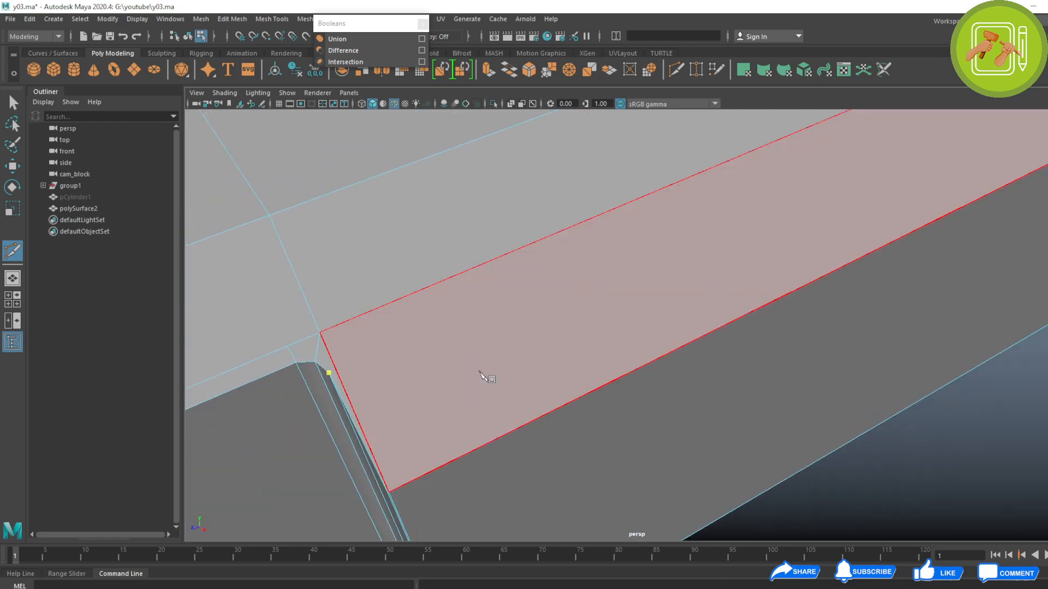
{"action": "scroll", "coordinate": [637, 322], "scroll_direction": "down", "scroll_amount": 5}
{"action": "left_click_drag", "start_coordinate": [637, 322], "coordinate": [657, 300], "text": "alt"}
{"action": "scroll", "coordinate": [660, 317], "scroll_direction": "up", "scroll_amount": 3}
{"action": "middle_click_drag", "start_coordinate": [669, 364], "coordinate": [709, 351], "text": "alt"}
{"action": "scroll", "coordinate": [709, 351], "scroll_direction": "up", "scroll_amount": 1}
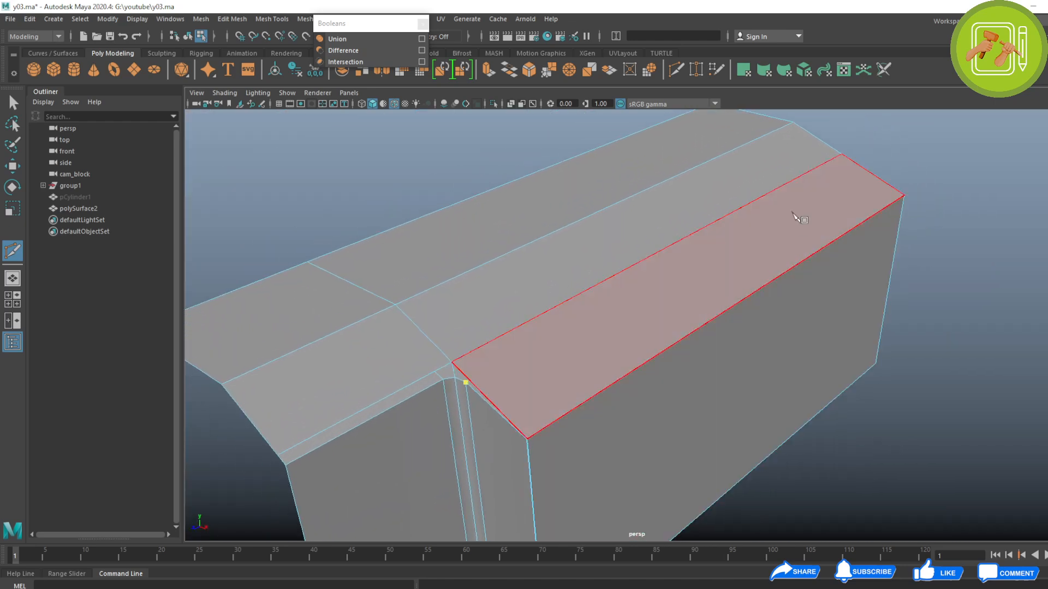
{"action": "right_click", "coordinate": [857, 166]}
Multi-Cut from the loop intersection across the new lengthwise edge and down the side wall, close behind the notch's outer corner.
{"action": "scroll", "coordinate": [607, 326], "scroll_direction": "up", "scroll_amount": 3}
{"action": "middle_click_drag", "start_coordinate": [570, 434], "coordinate": [604, 389], "text": "alt"}
{"action": "left_click_drag", "start_coordinate": [597, 377], "coordinate": [524, 342], "text": "alt"}
{"action": "left_click", "coordinate": [490, 262]}
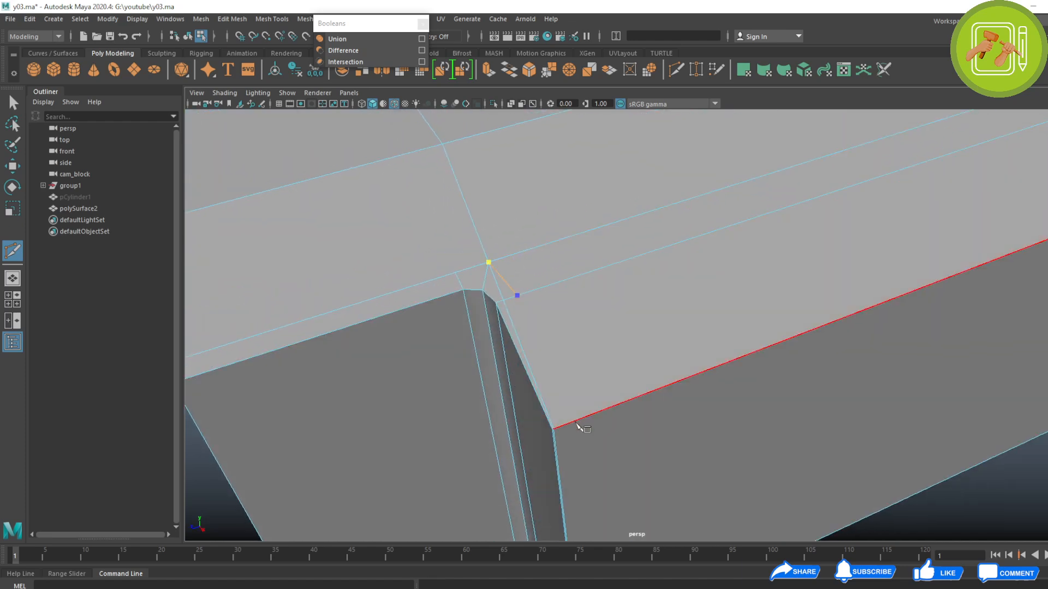
{"action": "left_click_drag", "start_coordinate": [581, 421], "coordinate": [626, 371], "text": "alt"}
{"action": "middle_click_drag", "start_coordinate": [626, 371], "coordinate": [626, 359], "text": "alt"}
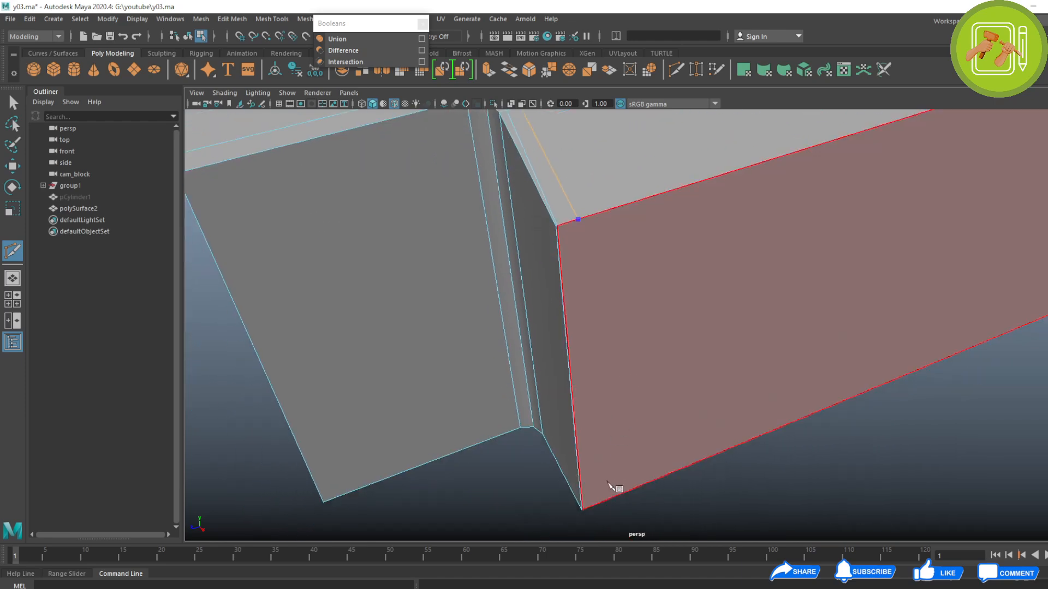
{"action": "left_click", "coordinate": [604, 501]}
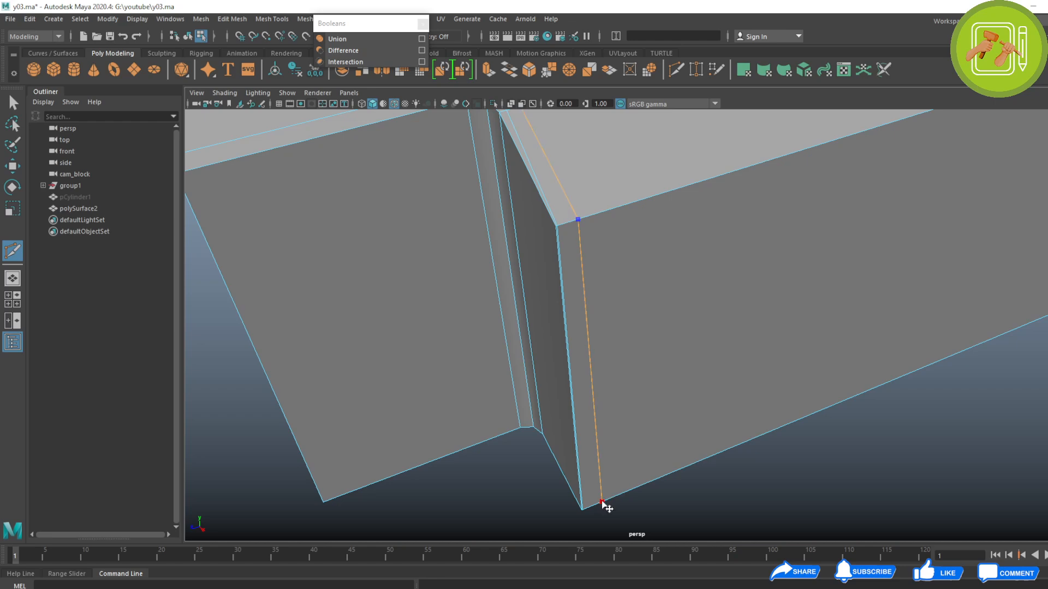
{"action": "right_click", "coordinate": [604, 502]}
Delete the old diagonal edge between the loop intersection and the notch's outer corner, and return to object mode.
{"action": "middle_click_drag", "start_coordinate": [595, 407], "coordinate": [590, 502], "text": "alt"}
{"action": "key", "text": "w"}
{"action": "left_click", "coordinate": [494, 238]}
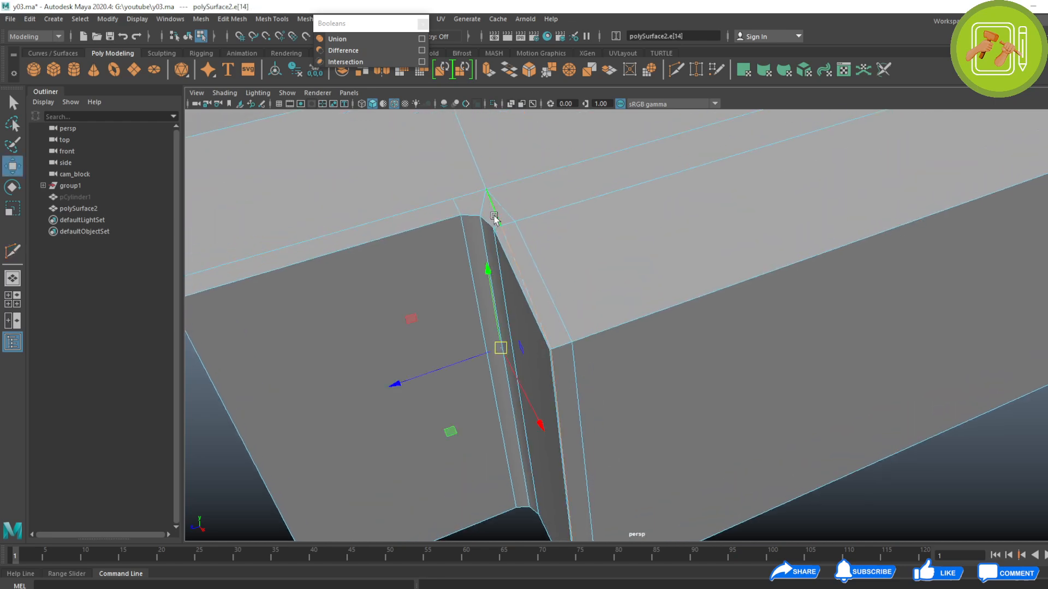
{"action": "right_click_drag", "start_coordinate": [729, 274], "coordinate": [541, 371], "text": "shift"}
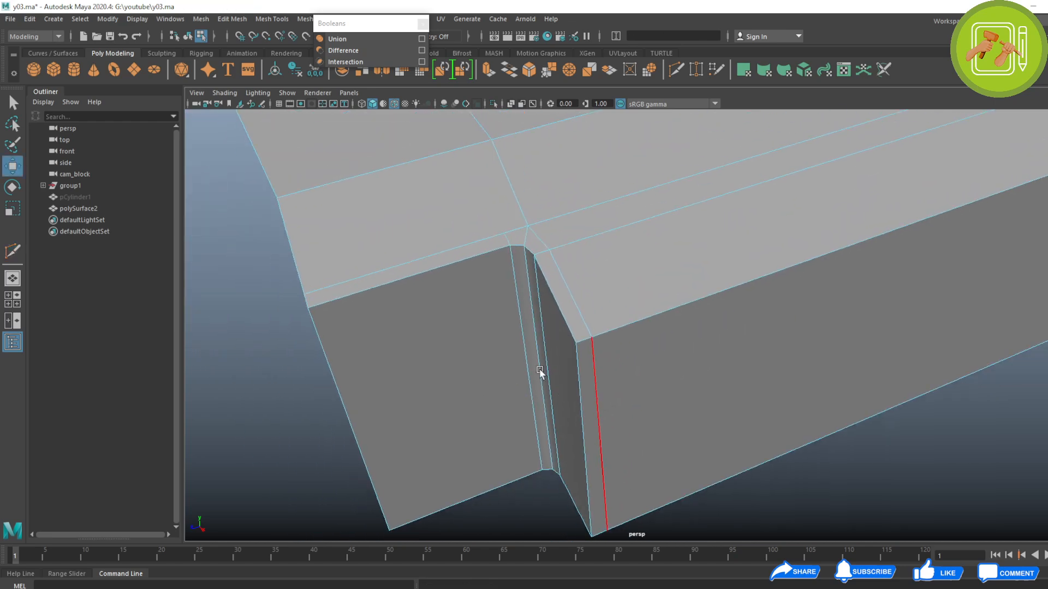
{"action": "left_click_drag", "start_coordinate": [508, 349], "coordinate": [540, 353], "text": "alt"}
{"action": "key", "text": "F8"}
{"action": "left_click", "coordinate": [826, 443]}
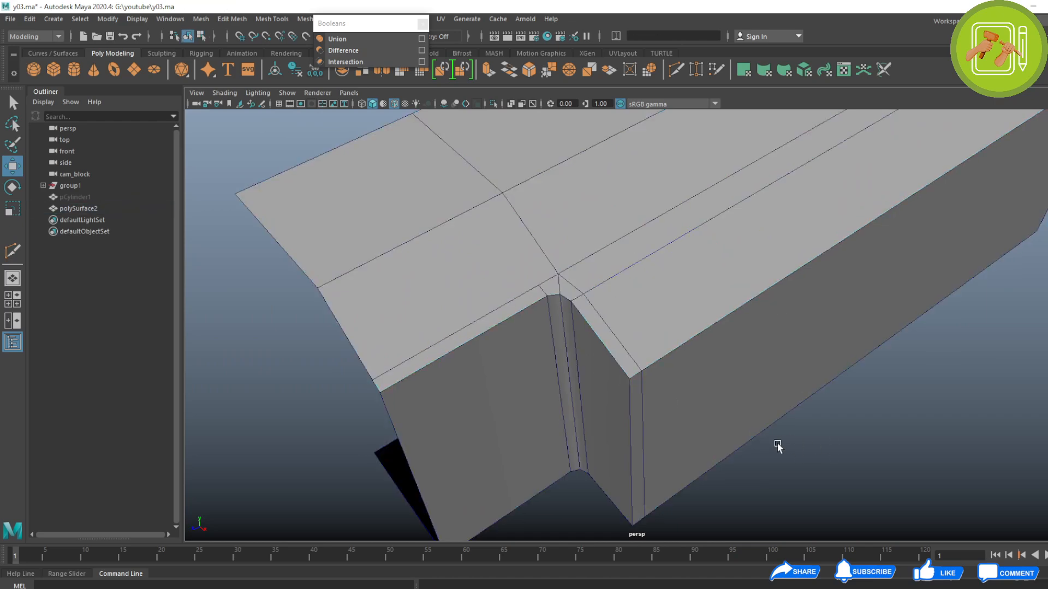
Preview the main body in smooth mesh display, and return it to unsmoothed display.
{"action": "right_click_drag", "start_coordinate": [777, 443], "coordinate": [713, 418], "text": "alt"}
{"action": "left_click_drag", "start_coordinate": [643, 386], "coordinate": [601, 392], "text": "alt"}
{"action": "left_click", "coordinate": [640, 359]}
{"action": "key", "text": "3"}
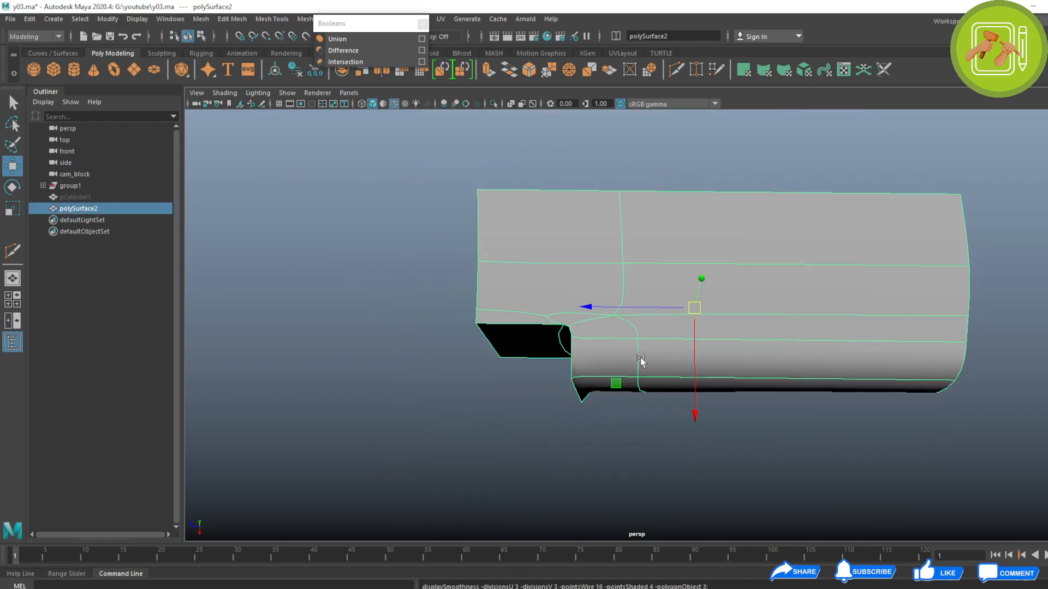
{"action": "left_click", "coordinate": [417, 358]}
{"action": "left_click_drag", "start_coordinate": [460, 401], "coordinate": [516, 360], "text": "alt"}
{"action": "right_click_drag", "start_coordinate": [515, 360], "coordinate": [597, 419], "text": "alt"}
{"action": "left_click", "coordinate": [621, 385]}
{"action": "key", "text": "1"}
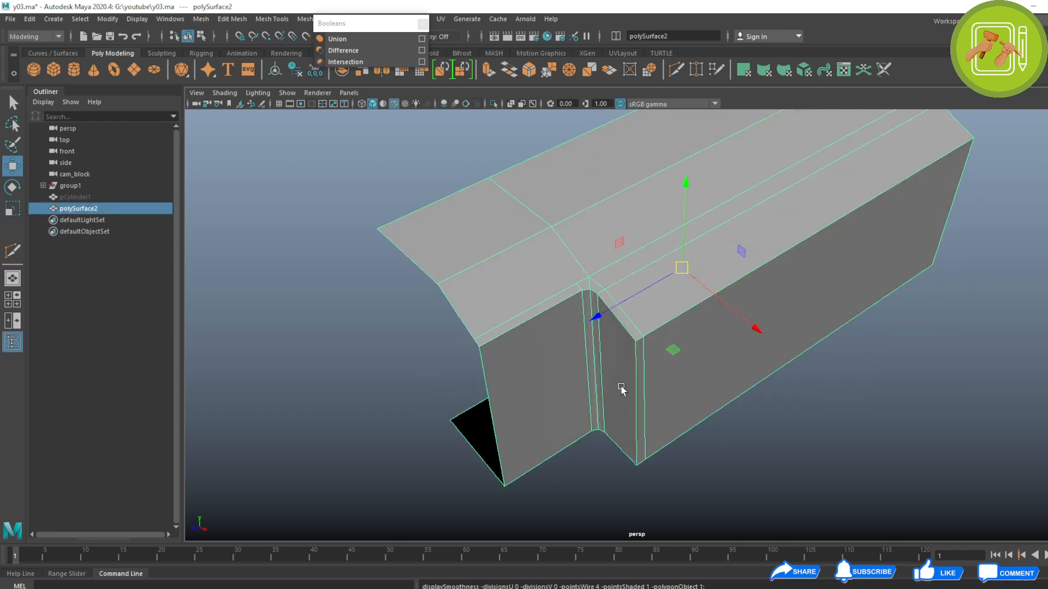
Examine the upper and lower vertices at the notch's outer corner and the surrounding edge flow.
{"action": "right_click_drag", "start_coordinate": [600, 319], "coordinate": [568, 409], "text": "alt"}
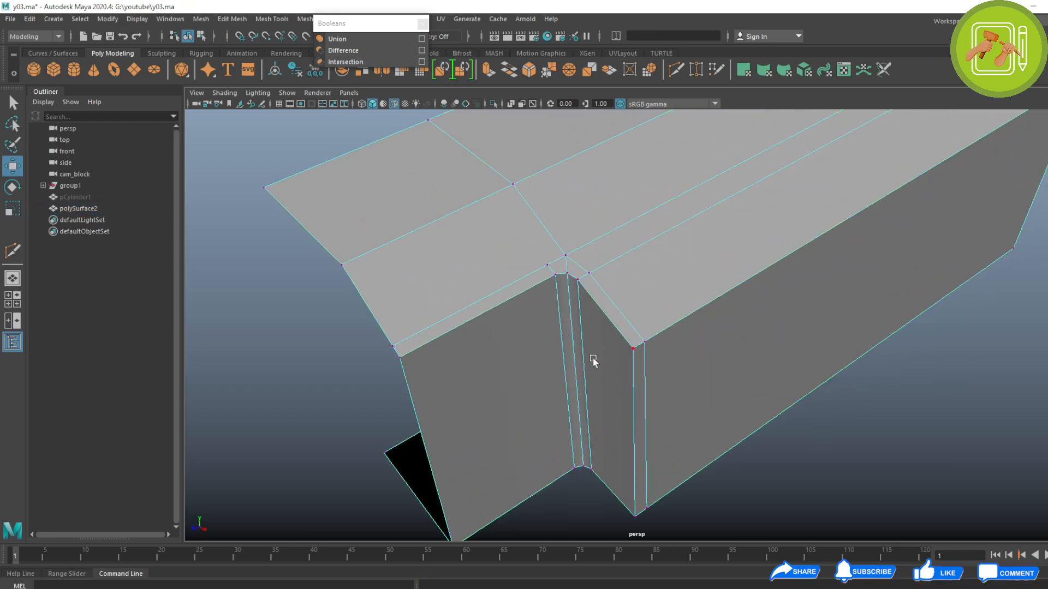
{"action": "left_click", "coordinate": [636, 360]}
{"action": "left_click_drag", "start_coordinate": [622, 416], "coordinate": [631, 415], "text": "alt"}
{"action": "left_click_drag", "start_coordinate": [570, 397], "coordinate": [612, 393], "text": "alt"}
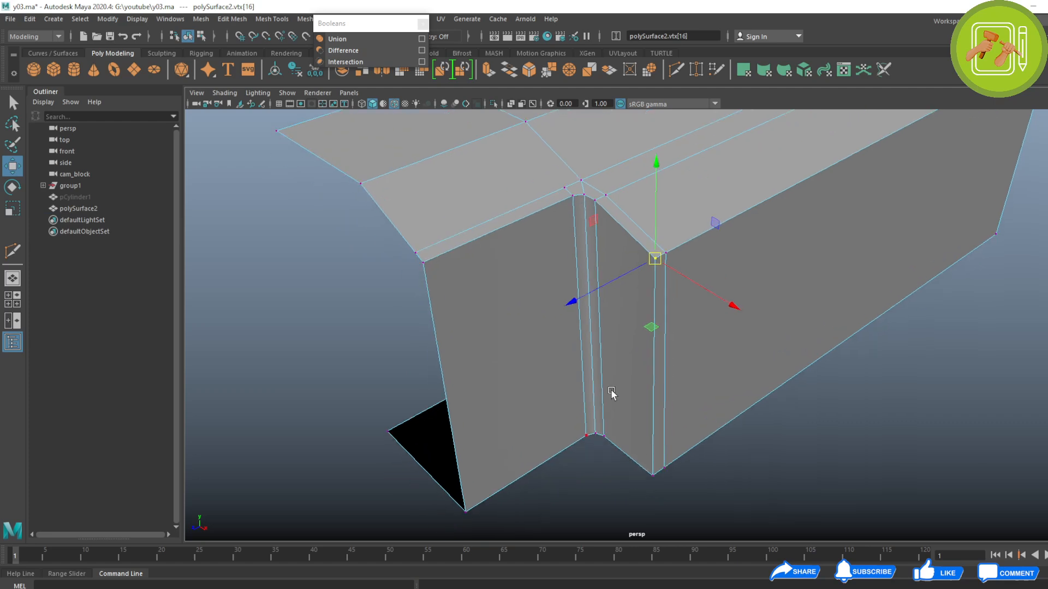
{"action": "left_click", "coordinate": [653, 471]}
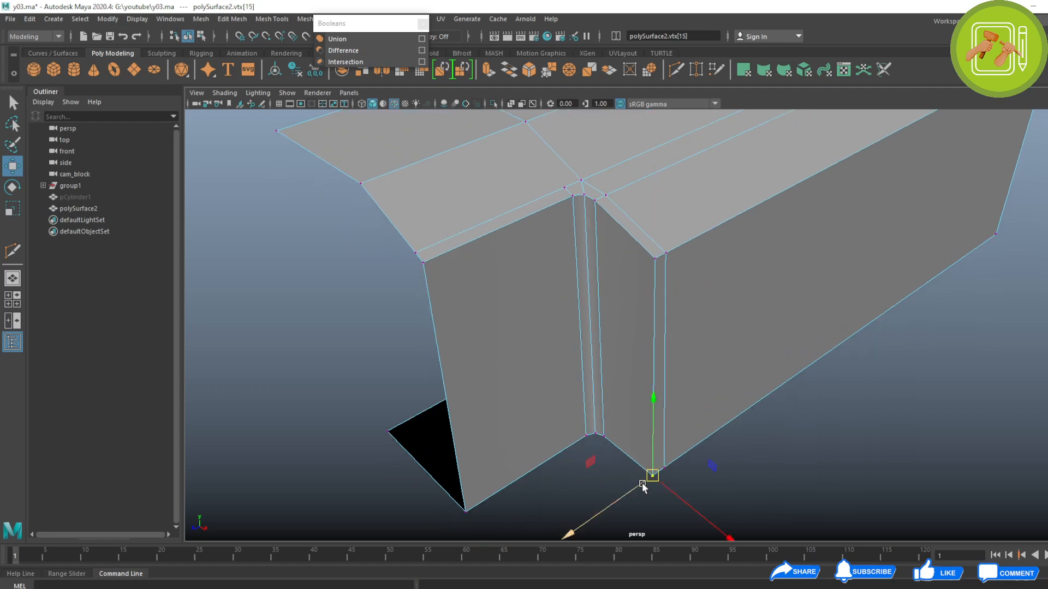
{"action": "key", "text": "F8"}
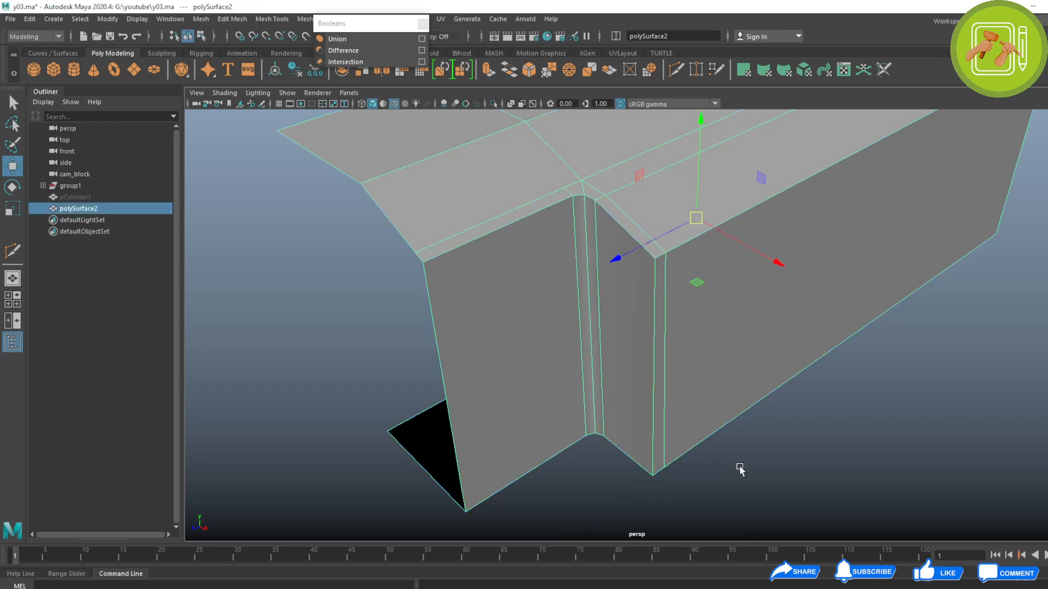
{"action": "left_click", "coordinate": [740, 470]}
{"action": "left_click", "coordinate": [706, 355]}
{"action": "left_click_drag", "start_coordinate": [705, 354], "coordinate": [620, 425], "text": "alt"}
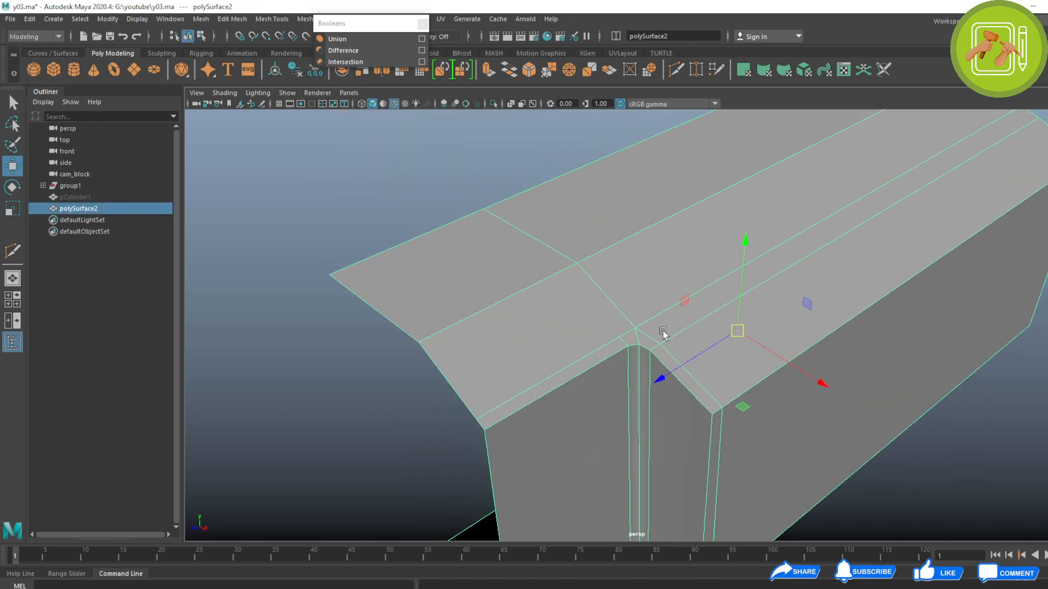
Multi-Cut a crosswise edge from the lengthwise edge beside the notch's bevelled inner corner across the top faces to the far border.
{"action": "right_click_drag", "start_coordinate": [657, 243], "coordinate": [540, 309], "text": "shift"}
{"action": "left_click", "coordinate": [619, 336]}
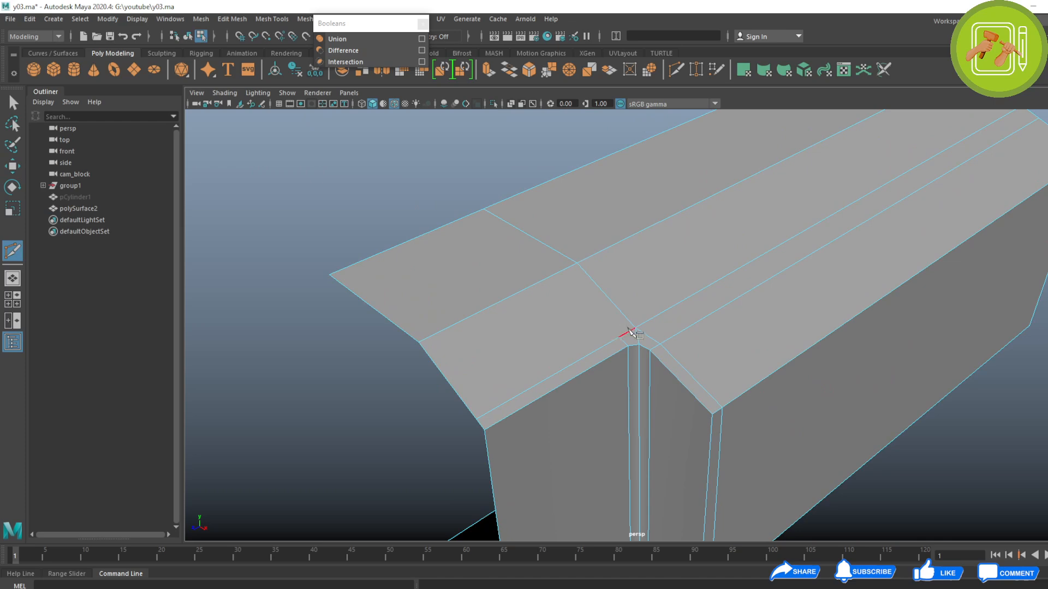
{"action": "left_click_drag", "start_coordinate": [475, 215], "coordinate": [521, 288], "text": "alt"}
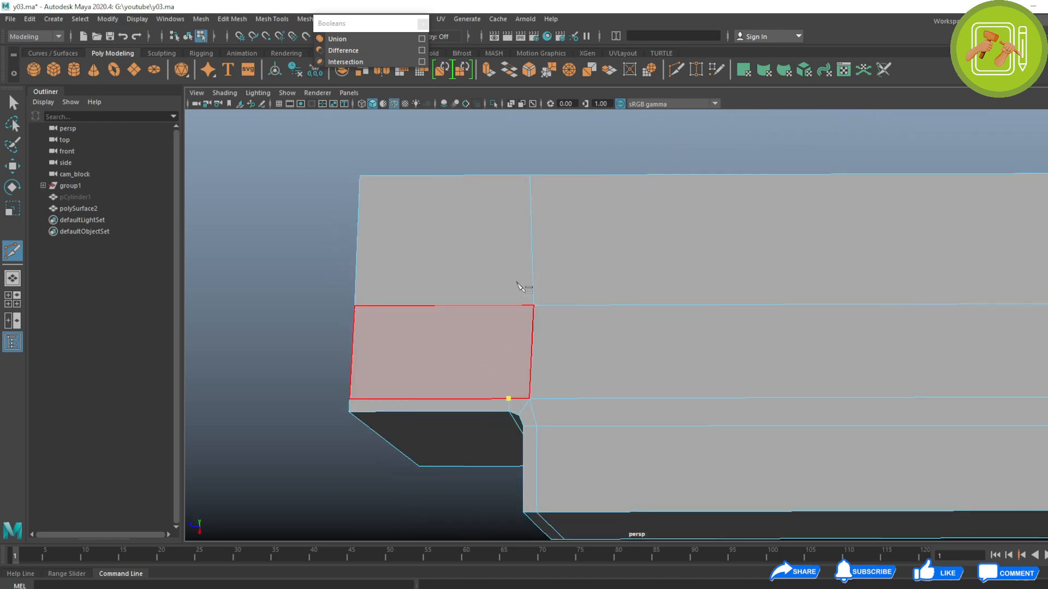
{"action": "left_click", "coordinate": [509, 175]}
{"action": "right_click", "coordinate": [509, 175]}
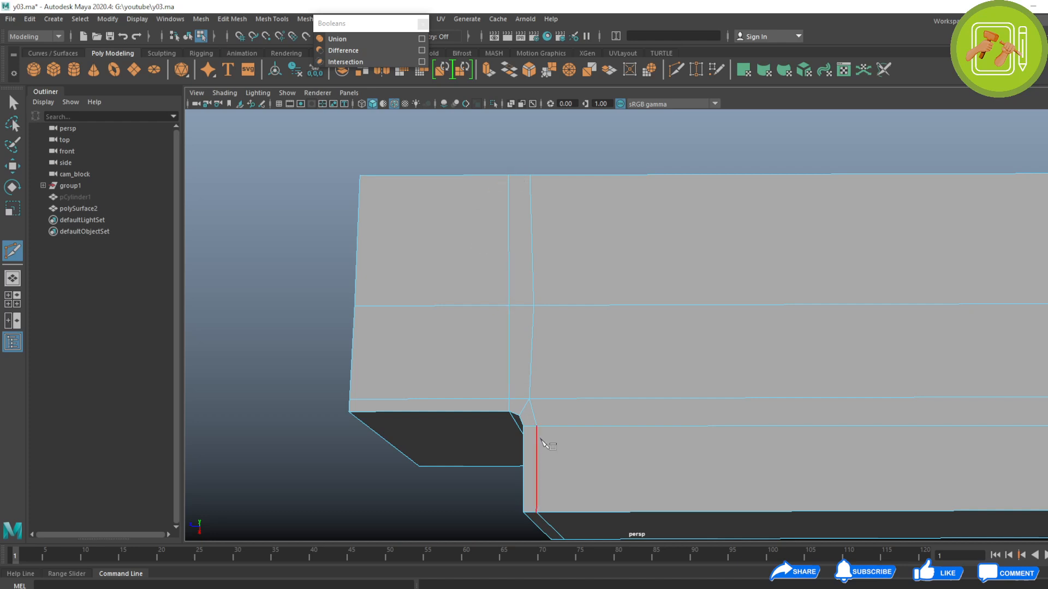
Replace the bent crosswise edge at the loop intersection with a straight cut to the far border, deleting the old edges.
{"action": "left_click", "coordinate": [529, 398]}
{"action": "key", "text": "w"}
{"action": "double_click", "coordinate": [532, 284]}
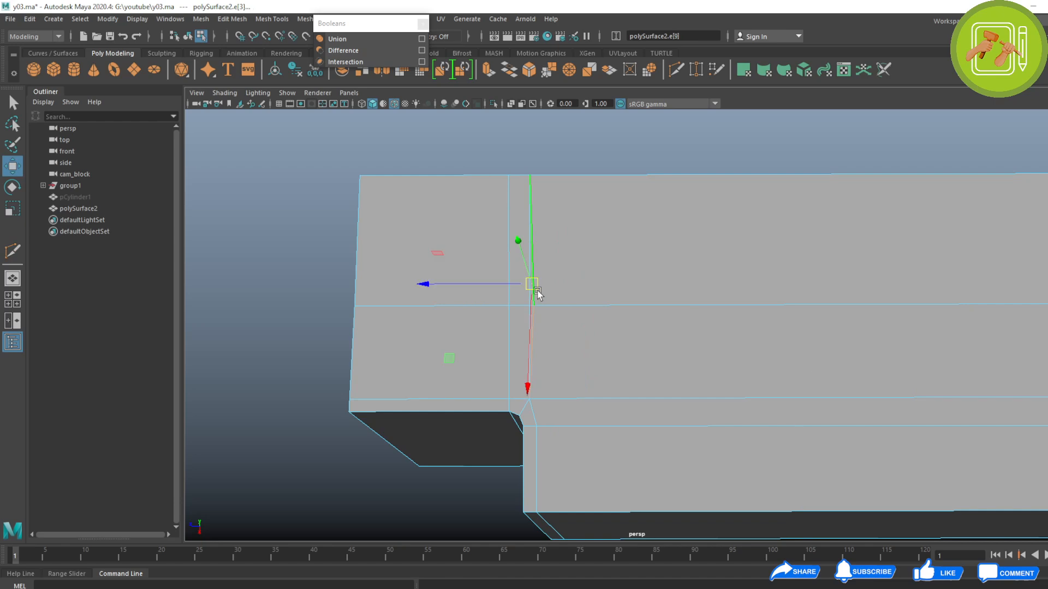
{"action": "key", "text": "Delete"}
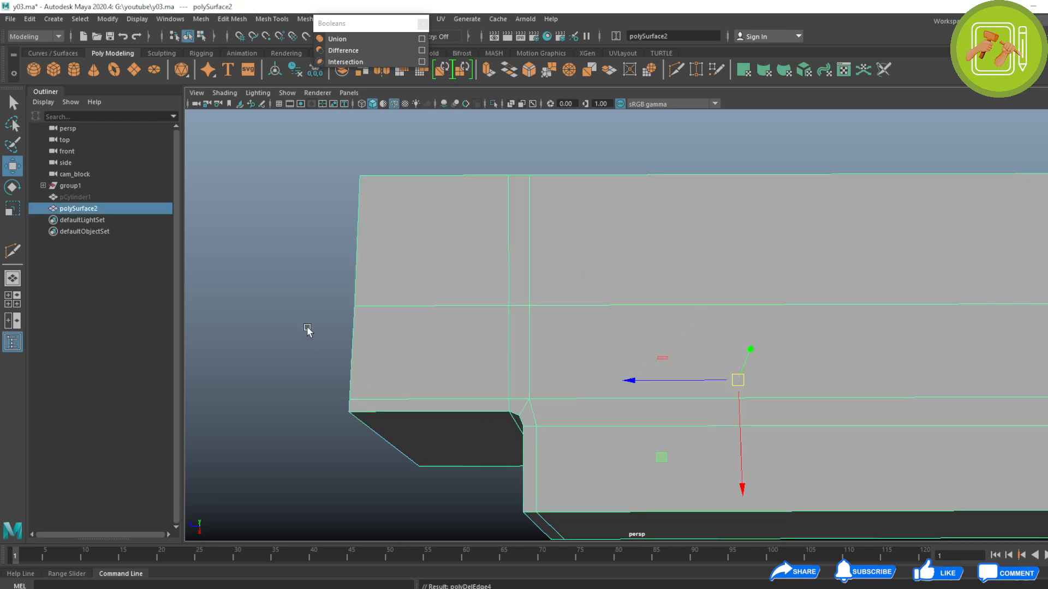
{"action": "left_click", "coordinate": [308, 330]}
Preview the main body in smooth mesh display around the notch.
{"action": "left_click_drag", "start_coordinate": [331, 412], "coordinate": [510, 351], "text": "alt"}
{"action": "left_click", "coordinate": [606, 344]}
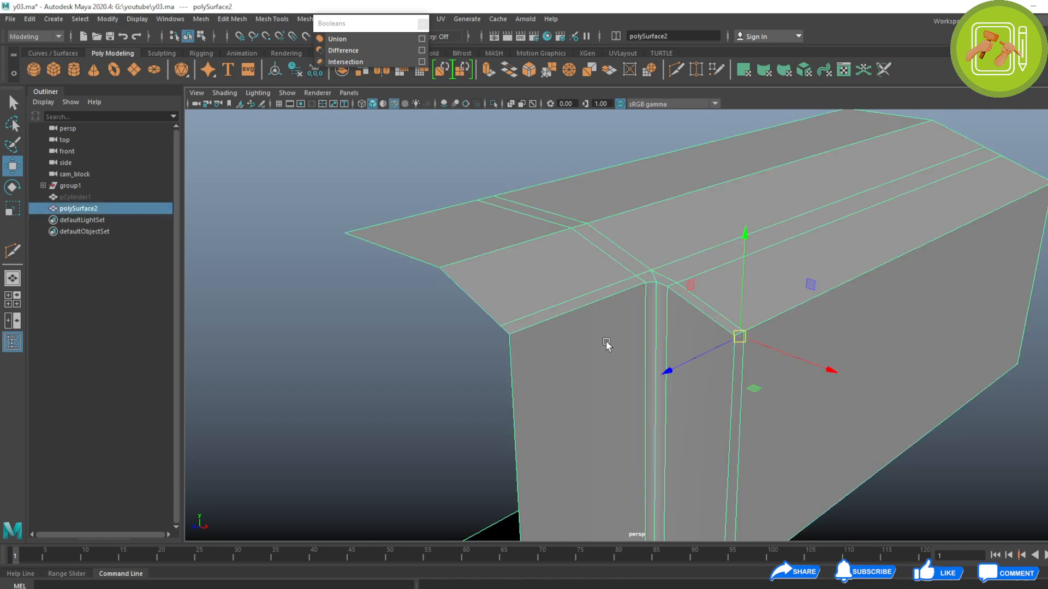
{"action": "key", "text": "3"}
{"action": "scroll", "coordinate": [600, 335], "scroll_direction": "up", "scroll_amount": 5}
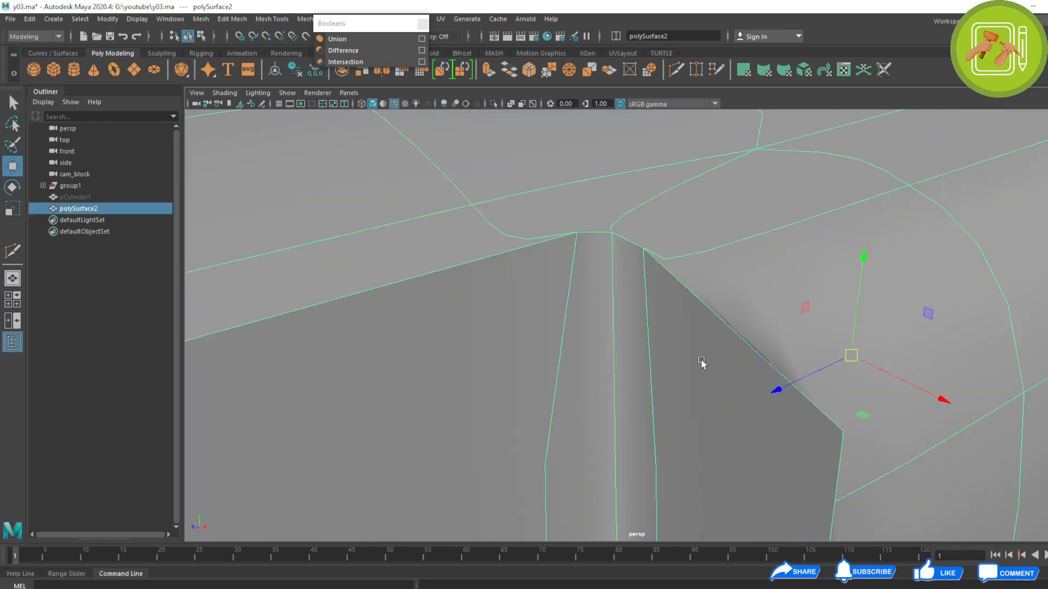
Examine the vertices along the notch's top border in smooth display, and return to object mode with the main body selected.
{"action": "key", "text": "F9"}
{"action": "left_click", "coordinate": [600, 229]}
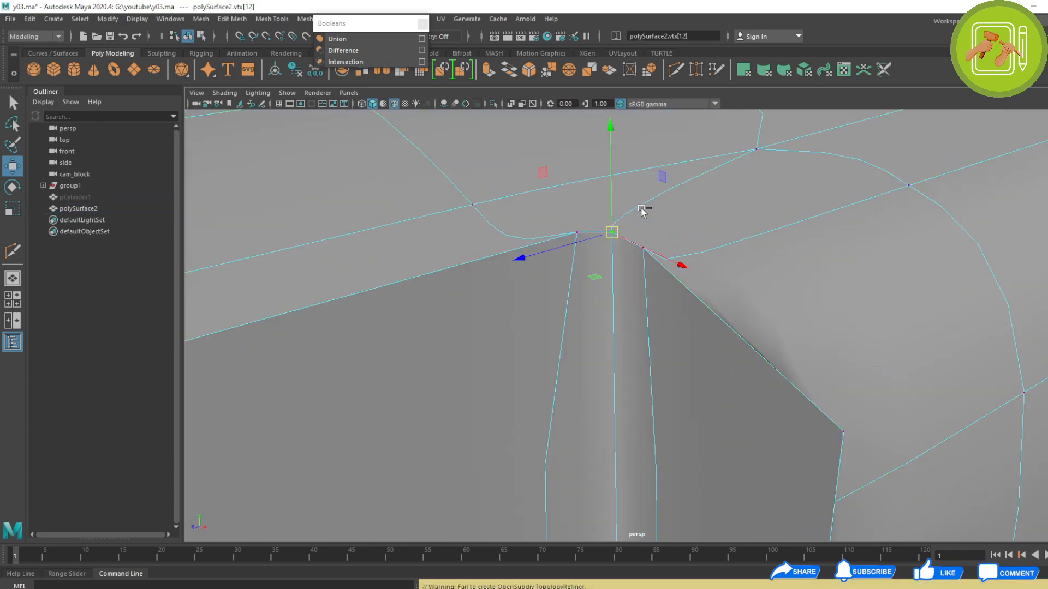
{"action": "left_click", "coordinate": [576, 232]}
{"action": "scroll", "coordinate": [584, 224], "scroll_direction": "down", "scroll_amount": 3}
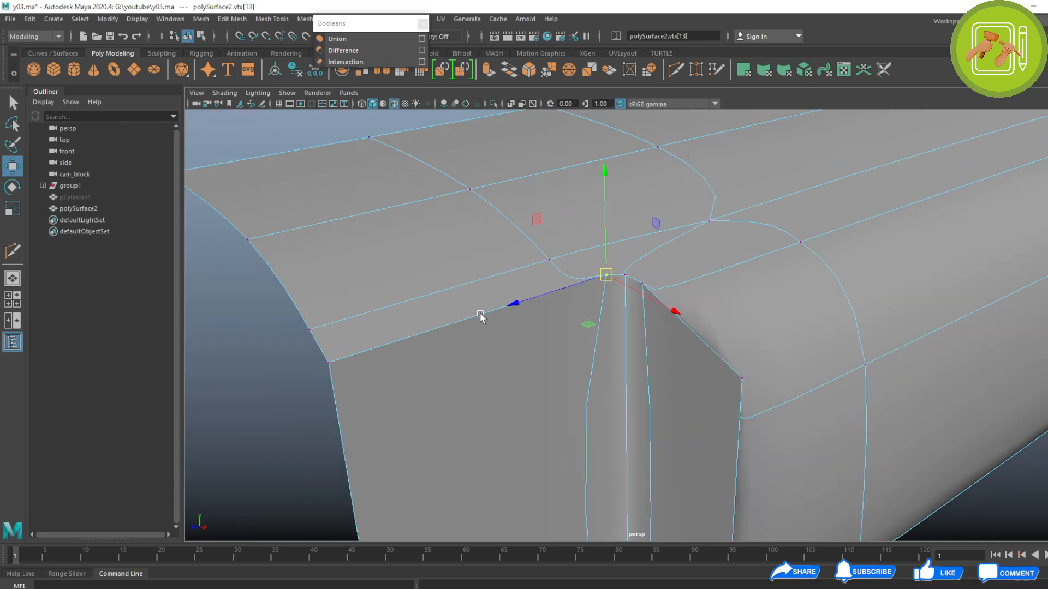
{"action": "left_click", "coordinate": [381, 338]}
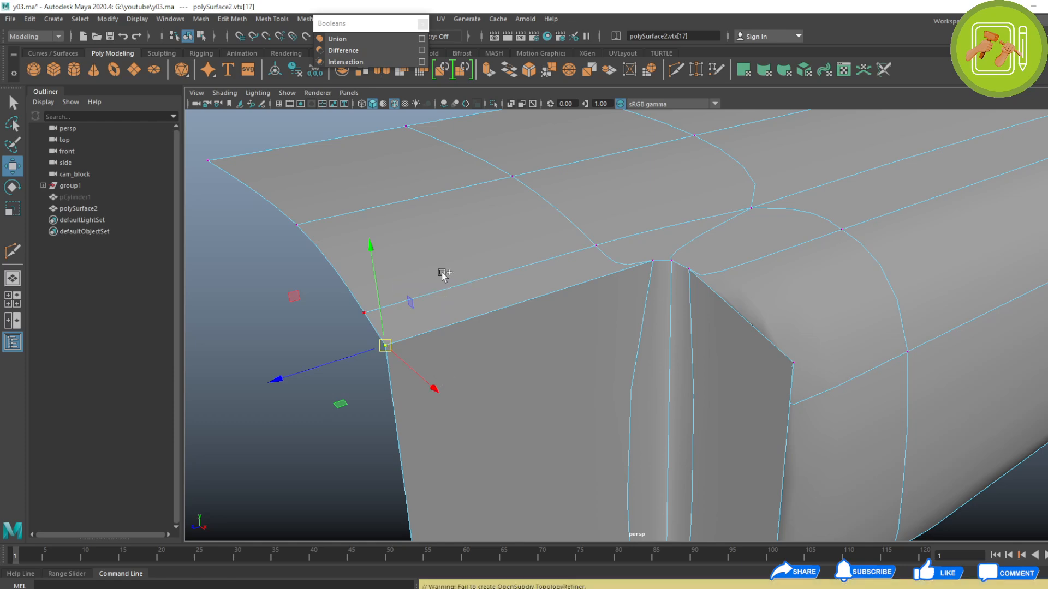
{"action": "left_click", "coordinate": [798, 394]}
{"action": "key", "text": "F8"}
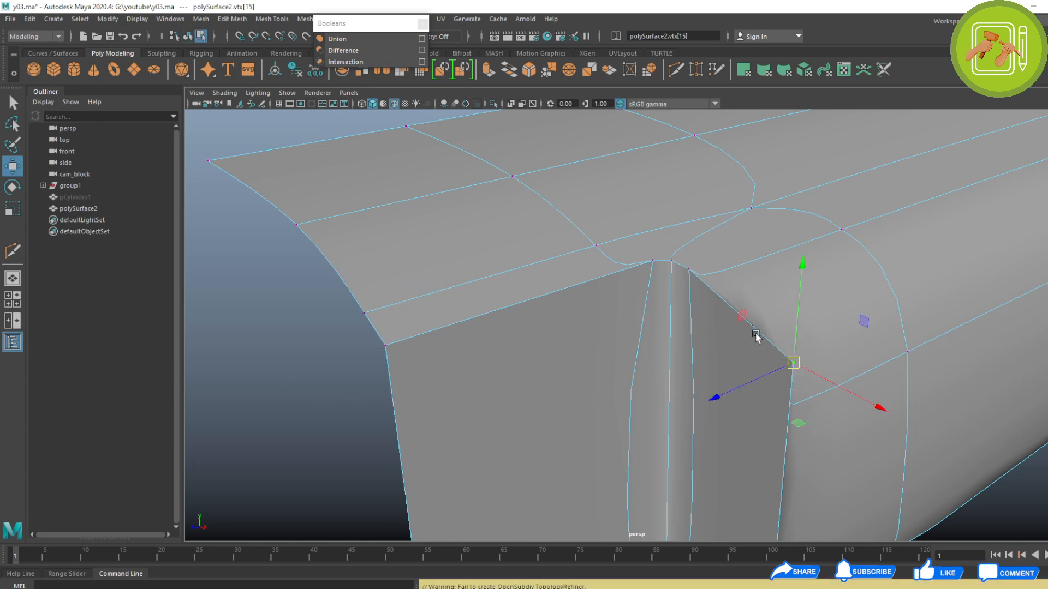
{"action": "key", "text": "F8"}
{"action": "left_click", "coordinate": [332, 368]}
{"action": "scroll", "coordinate": [445, 321], "scroll_direction": "down", "scroll_amount": 3}
{"action": "left_click_drag", "start_coordinate": [444, 322], "coordinate": [601, 416], "text": "alt"}
{"action": "left_click", "coordinate": [622, 402]}
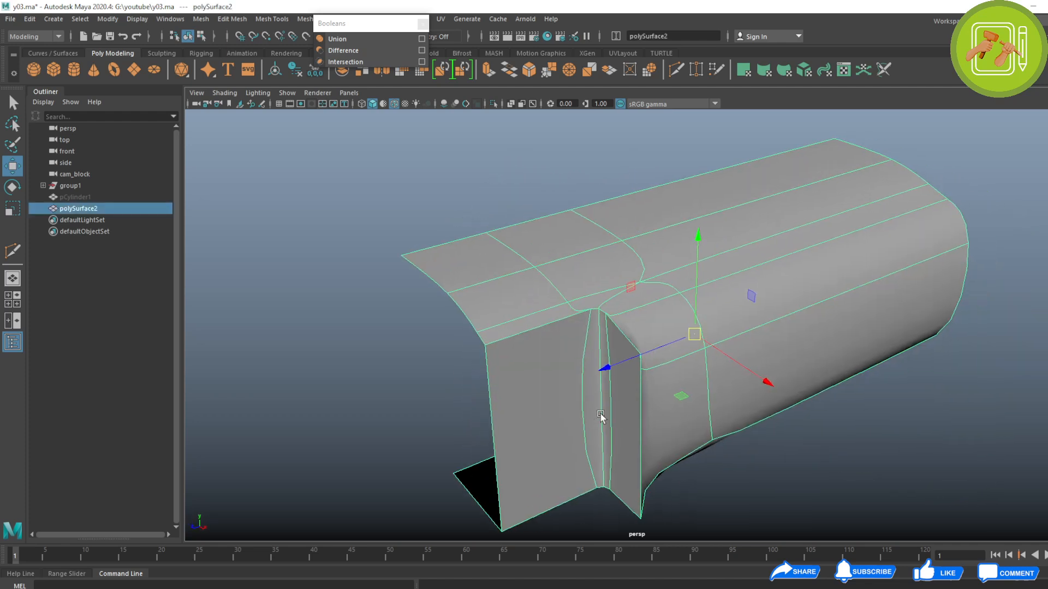
Try reversing and conforming the main body's face normals, and check the mesh from its inner side.
{"action": "left_click", "coordinate": [423, 24]}
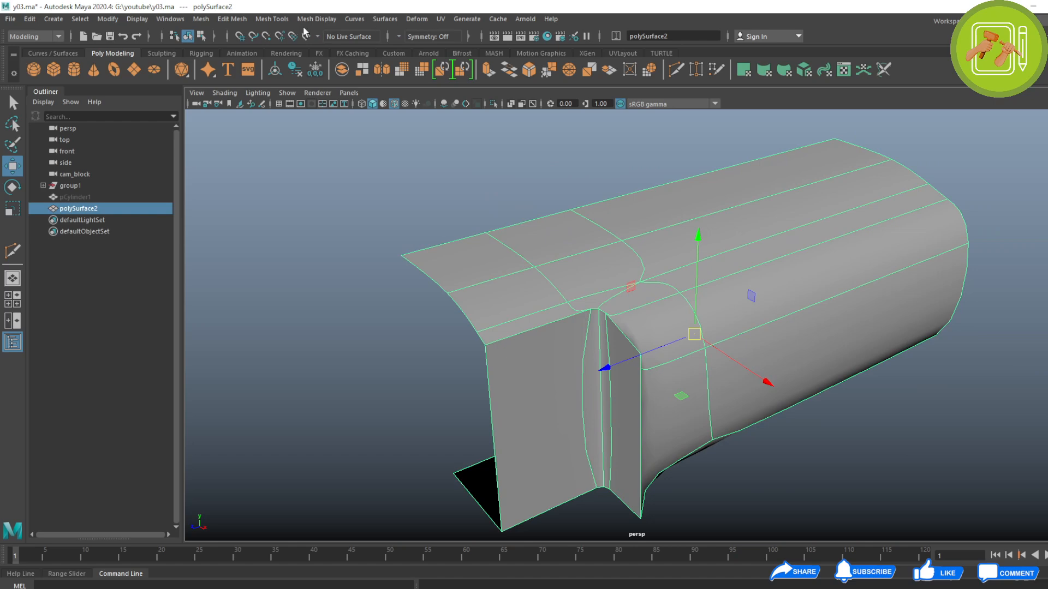
{"action": "left_click", "coordinate": [339, 22]}
{"action": "left_click", "coordinate": [332, 28]}
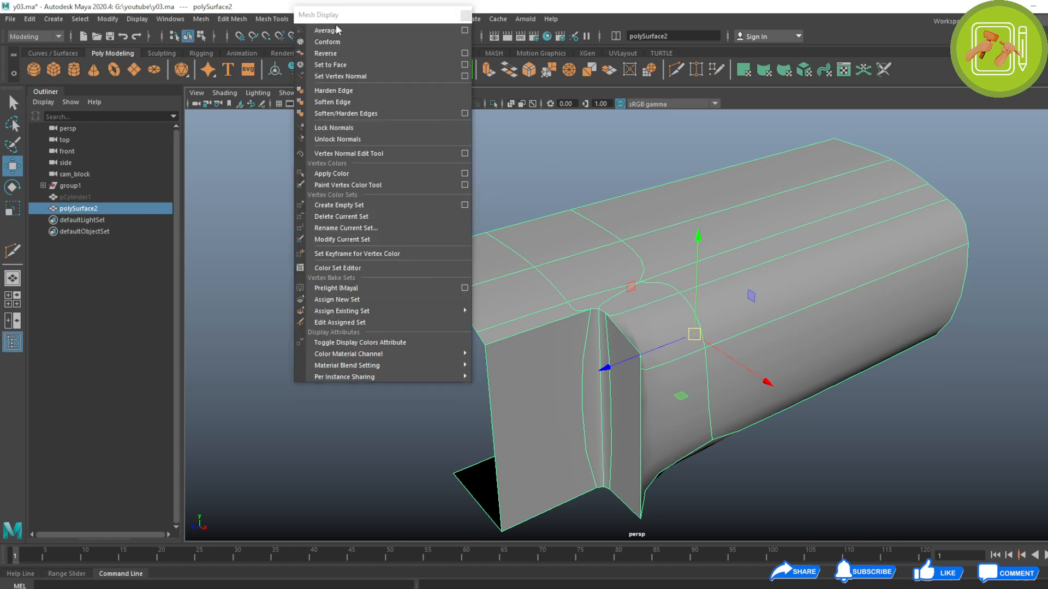
{"action": "left_click", "coordinate": [323, 53]}
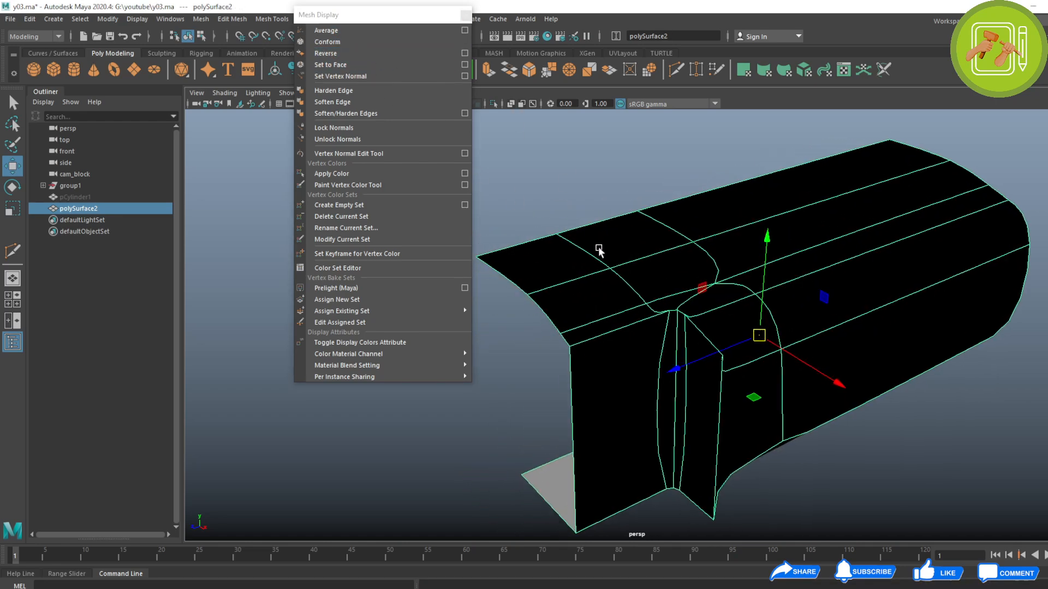
{"action": "left_click", "coordinate": [329, 43]}
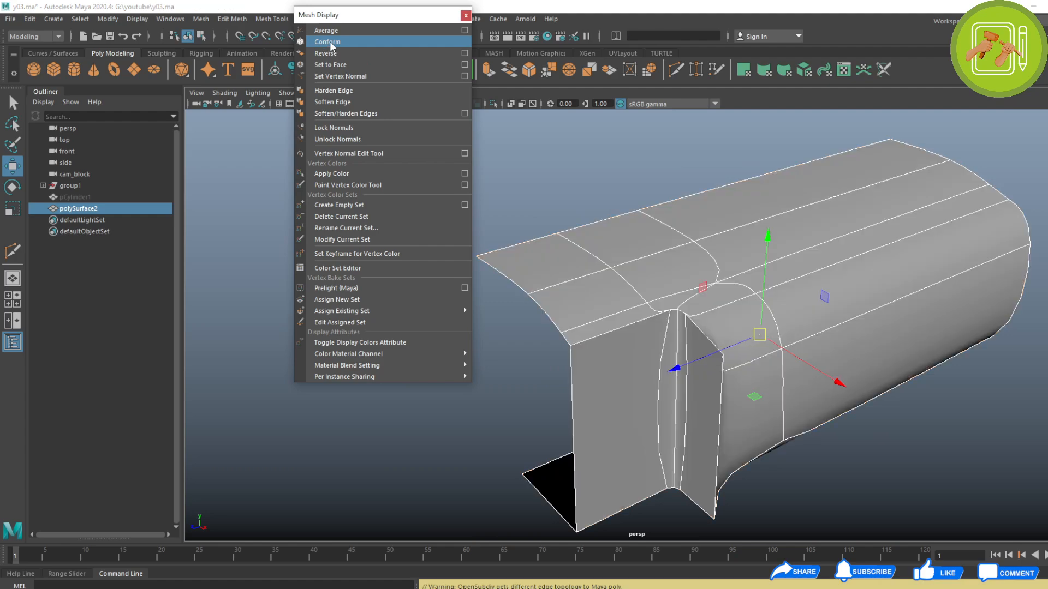
{"action": "left_click", "coordinate": [594, 118]}
{"action": "left_click", "coordinate": [678, 268]}
{"action": "mouse_move", "coordinate": [651, 338]}
{"action": "left_mouse_down", "text": "alt"}
{"action": "mouse_move", "coordinate": [619, 277]}
{"action": "mouse_move", "coordinate": [771, 309]}
{"action": "mouse_move", "coordinate": [718, 333]}
{"action": "mouse_move", "coordinate": [764, 339]}
{"action": "left_mouse_up", "text": "alt"}
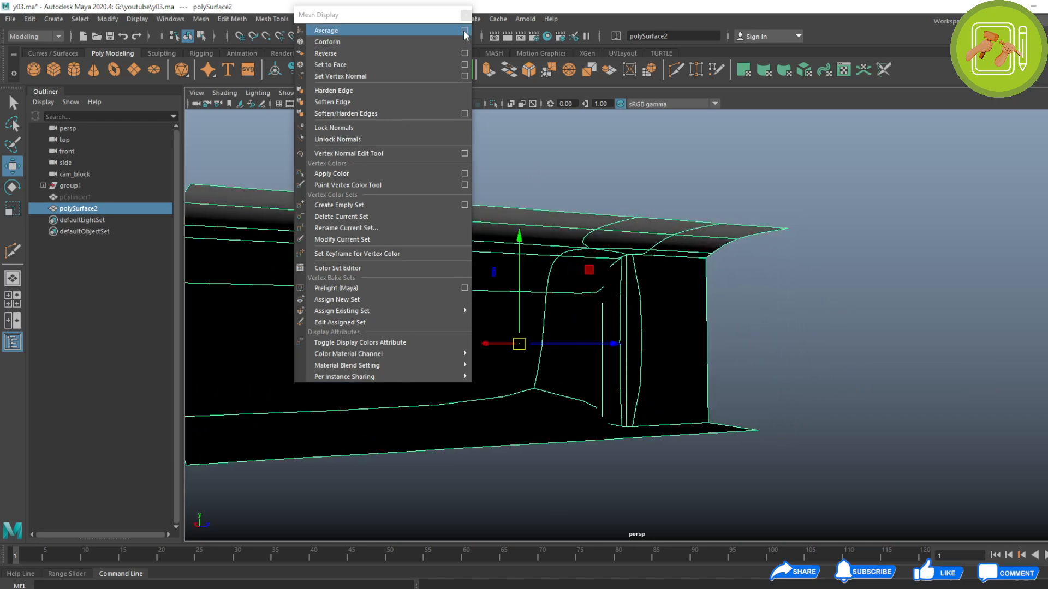
{"action": "left_click", "coordinate": [465, 15]}
Return the main body to unsmoothed display, delete its bottom face, and go back to object mode.
{"action": "scroll", "coordinate": [760, 468], "scroll_direction": "up", "scroll_amount": 3}
{"action": "key", "text": "1"}
{"action": "left_click", "coordinate": [778, 345]}
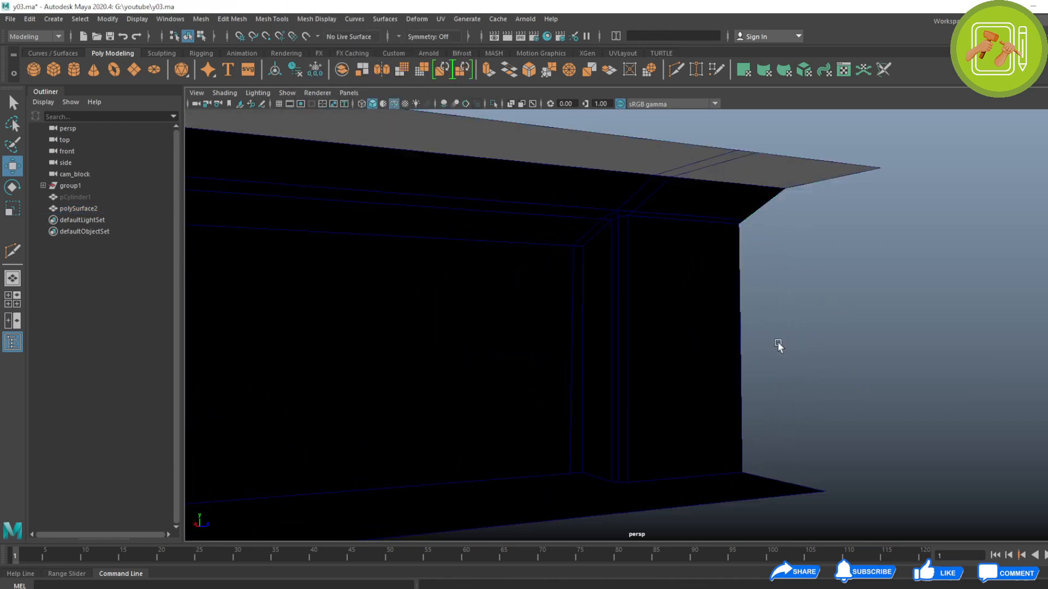
{"action": "left_click", "coordinate": [661, 361]}
{"action": "left_click_drag", "start_coordinate": [653, 363], "coordinate": [675, 348], "text": "alt"}
{"action": "left_click_drag", "start_coordinate": [621, 367], "coordinate": [638, 392], "text": "alt"}
{"action": "right_click_drag", "start_coordinate": [638, 392], "coordinate": [641, 414]}
{"action": "left_click", "coordinate": [661, 415]}
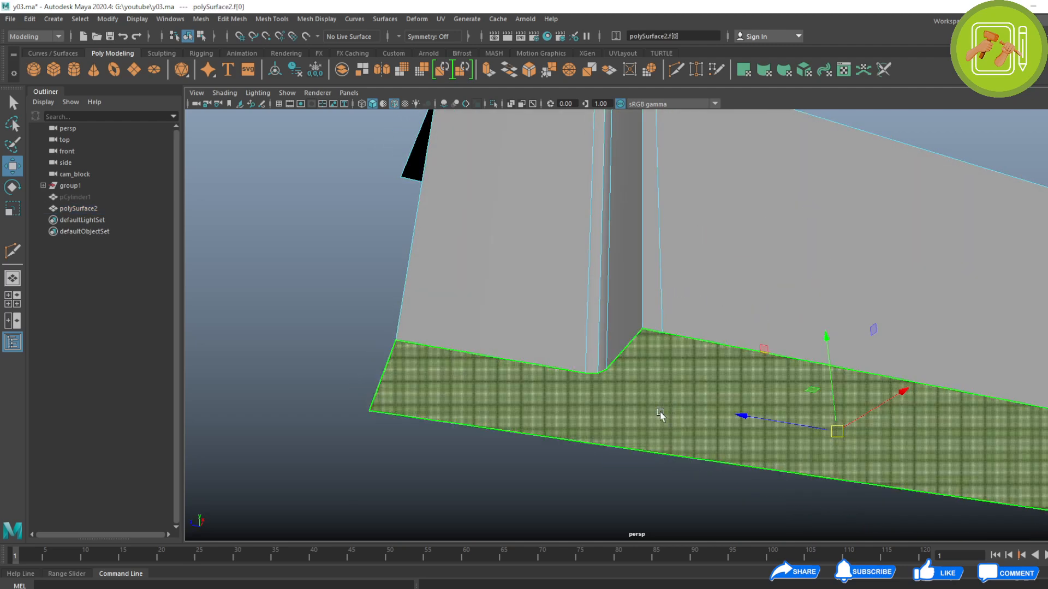
{"action": "left_click_drag", "start_coordinate": [661, 415], "coordinate": [591, 393], "text": "alt"}
{"action": "key", "text": "Delete"}
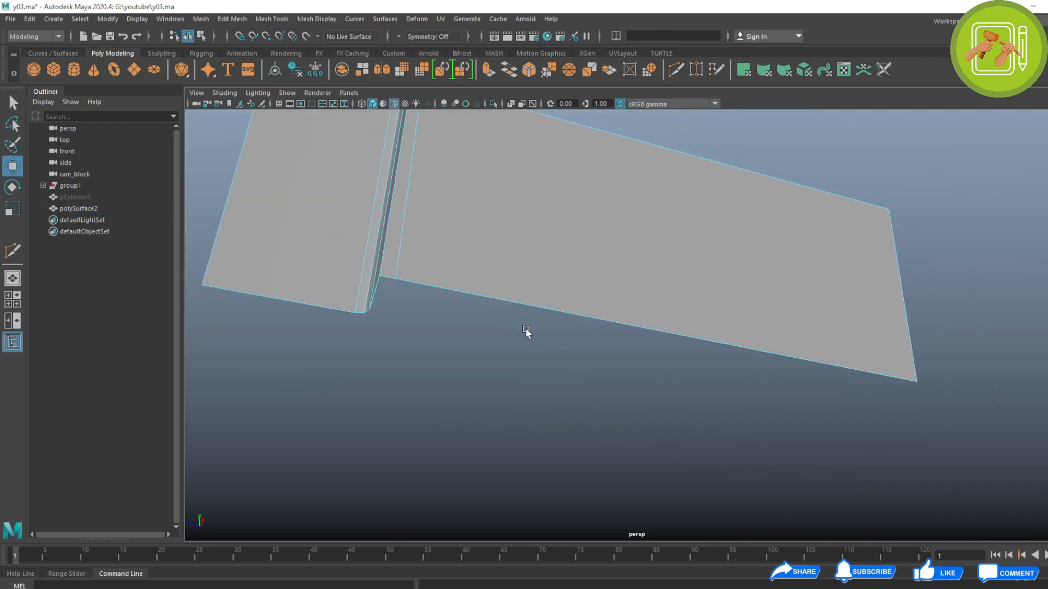
{"action": "left_click_drag", "start_coordinate": [526, 332], "coordinate": [569, 362], "text": "alt"}
{"action": "key", "text": "F8"}
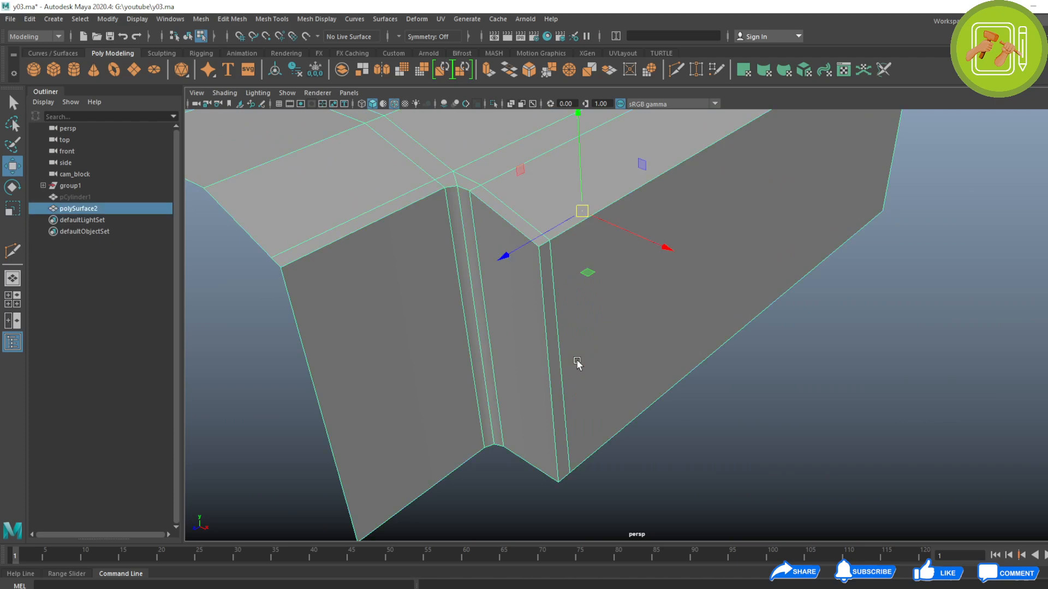
Try deleting the narrow face along the notch's slanted top edge in smooth display, and undo the deletion.
{"action": "key", "text": "3"}
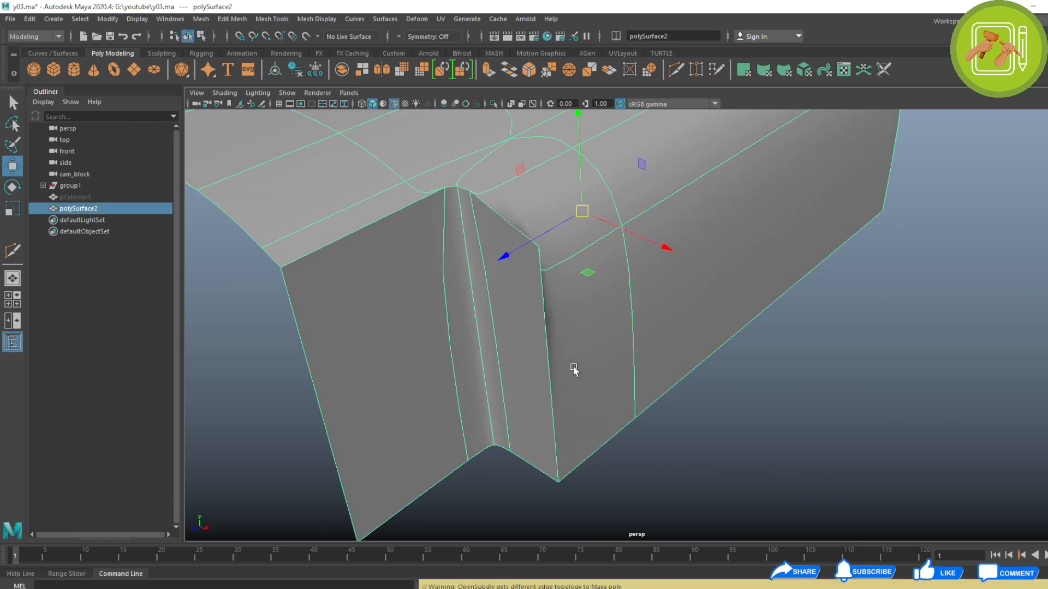
{"action": "scroll", "coordinate": [540, 338], "scroll_direction": "up", "scroll_amount": 3}
{"action": "key", "text": "F11"}
{"action": "left_click", "coordinate": [531, 332]}
{"action": "left_click", "coordinate": [580, 262]}
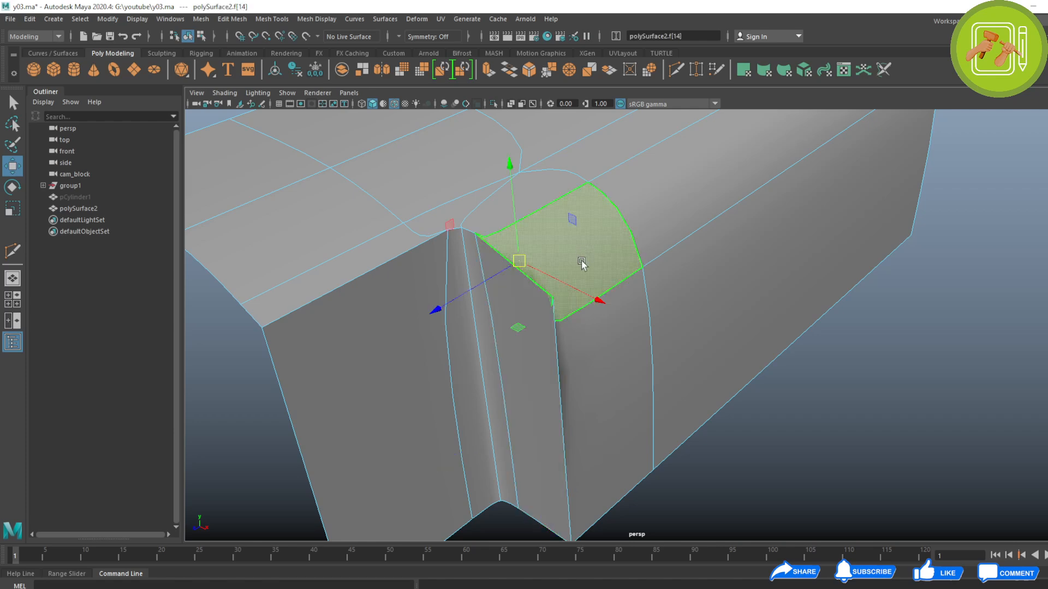
{"action": "key", "text": "F10"}
{"action": "left_click", "coordinate": [539, 270]}
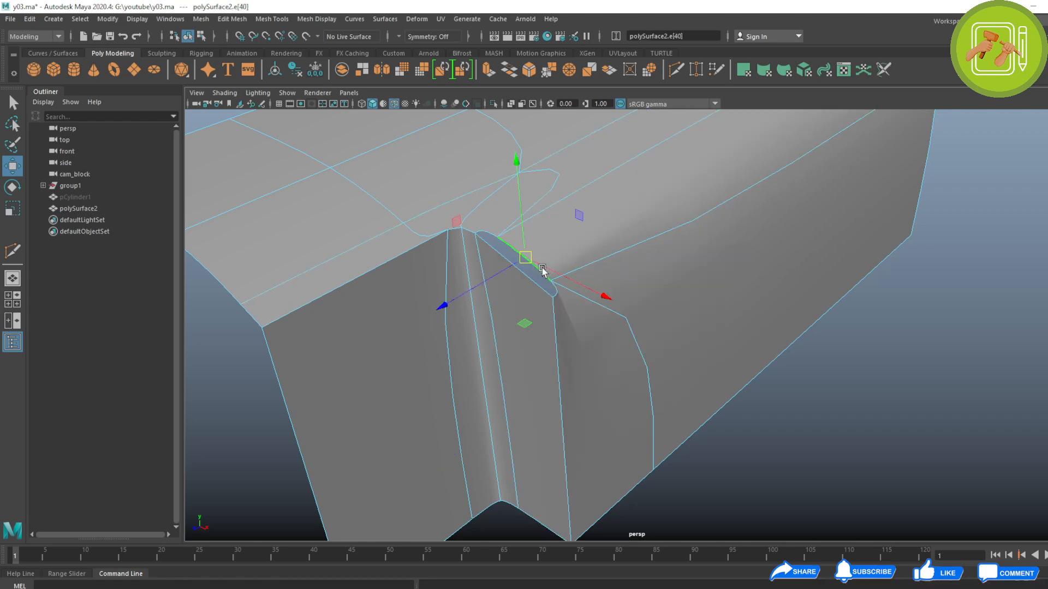
{"action": "right_click", "coordinate": [543, 271], "text": "shift"}
{"action": "left_click", "coordinate": [525, 419]}
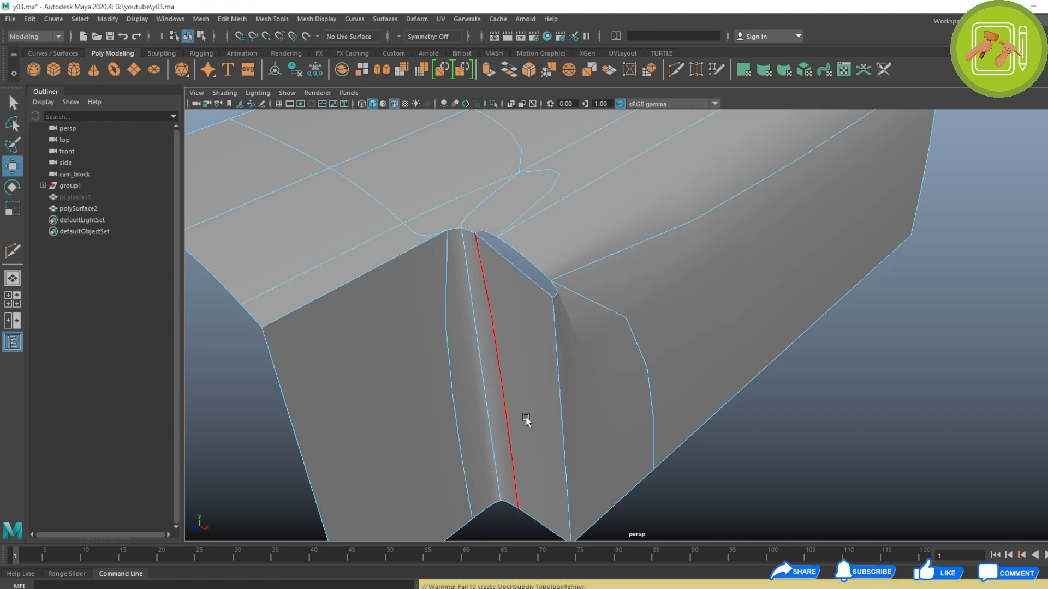
{"action": "key", "text": "ctrl+z"}
{"action": "key", "text": "ctrl+z"}
{"action": "key", "text": "ctrl+z"}
{"action": "key", "text": "ctrl+z"}
{"action": "key", "text": "ctrl+z"}
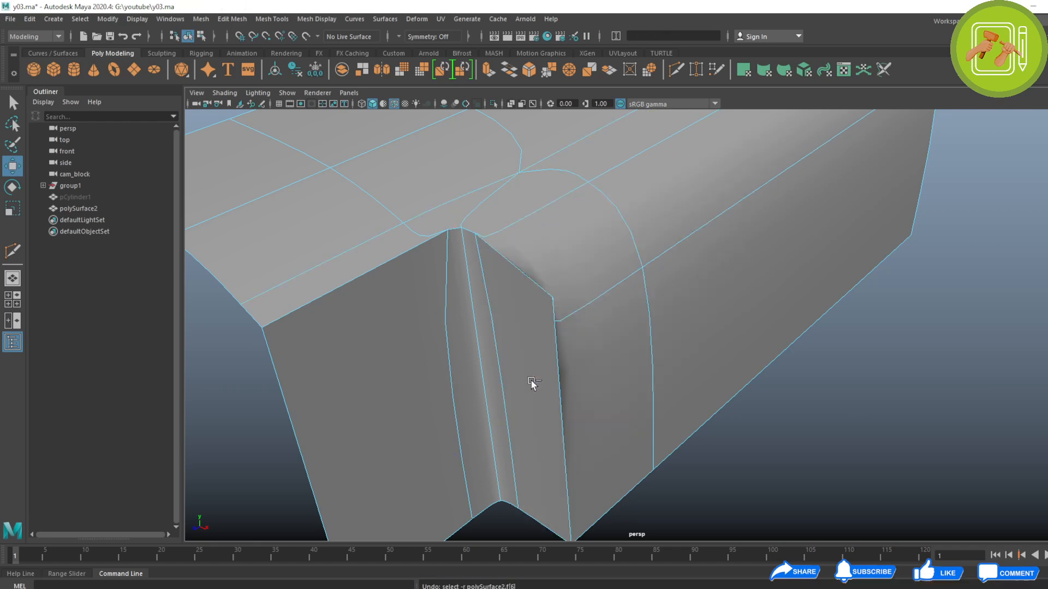
Examine the vertices at the notch's outer and inner top corners from inside the unsmoothed mesh, and return to object mode.
{"action": "key", "text": "F9"}
{"action": "left_click", "coordinate": [541, 279]}
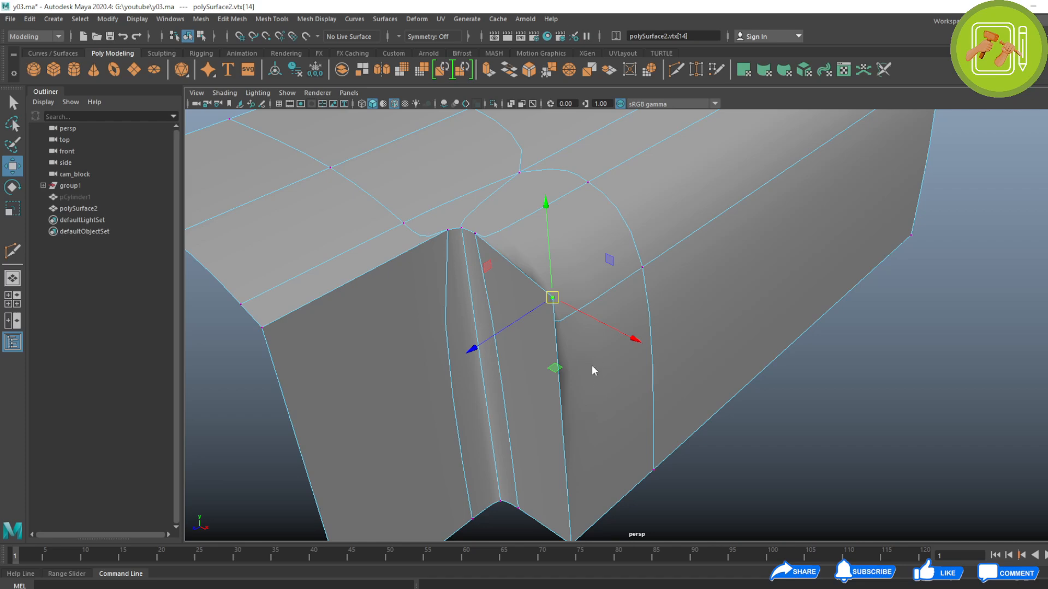
{"action": "left_click_drag", "start_coordinate": [587, 185], "coordinate": [575, 391], "text": "alt"}
{"action": "key", "text": "1"}
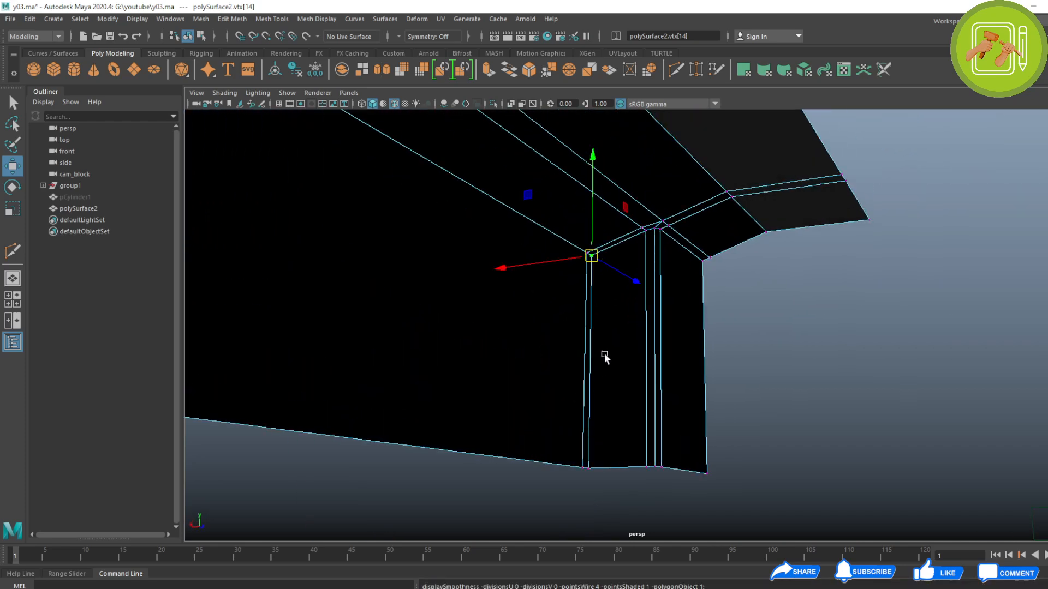
{"action": "scroll", "coordinate": [607, 365], "scroll_direction": "up", "scroll_amount": 3}
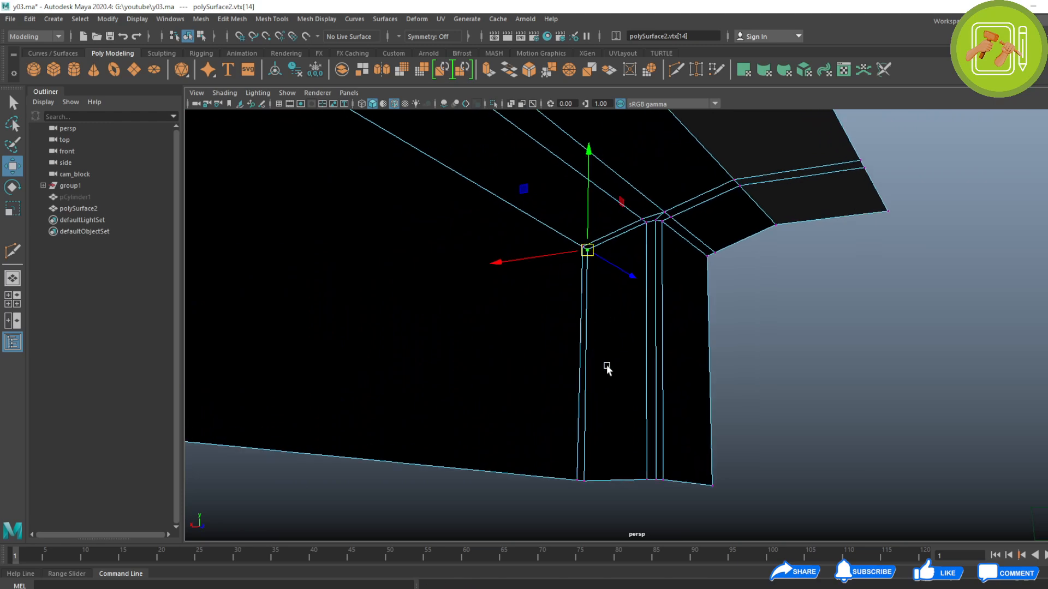
{"action": "left_click", "coordinate": [574, 240]}
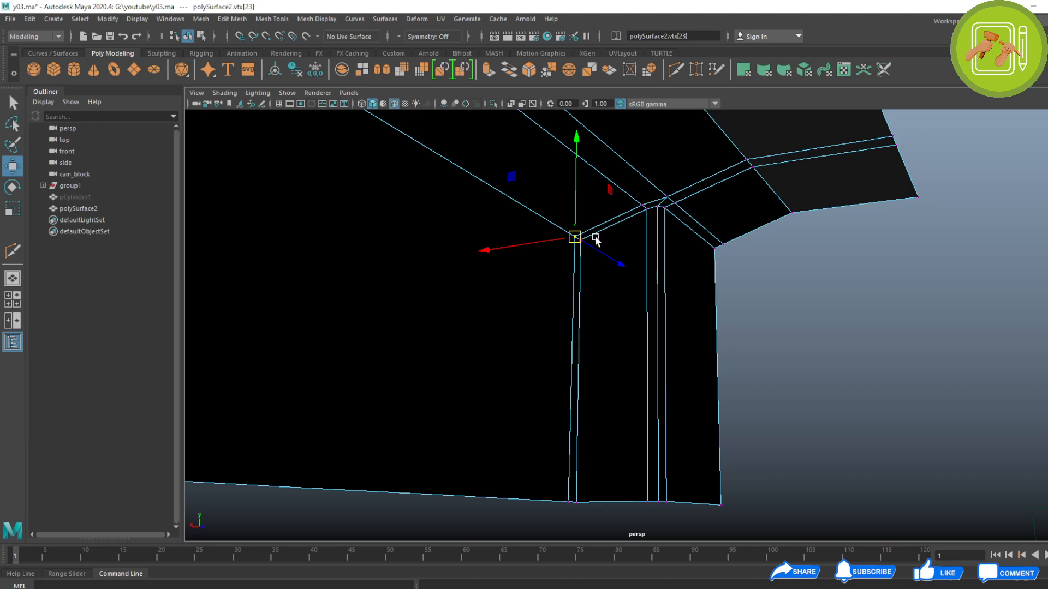
{"action": "left_click", "coordinate": [646, 212]}
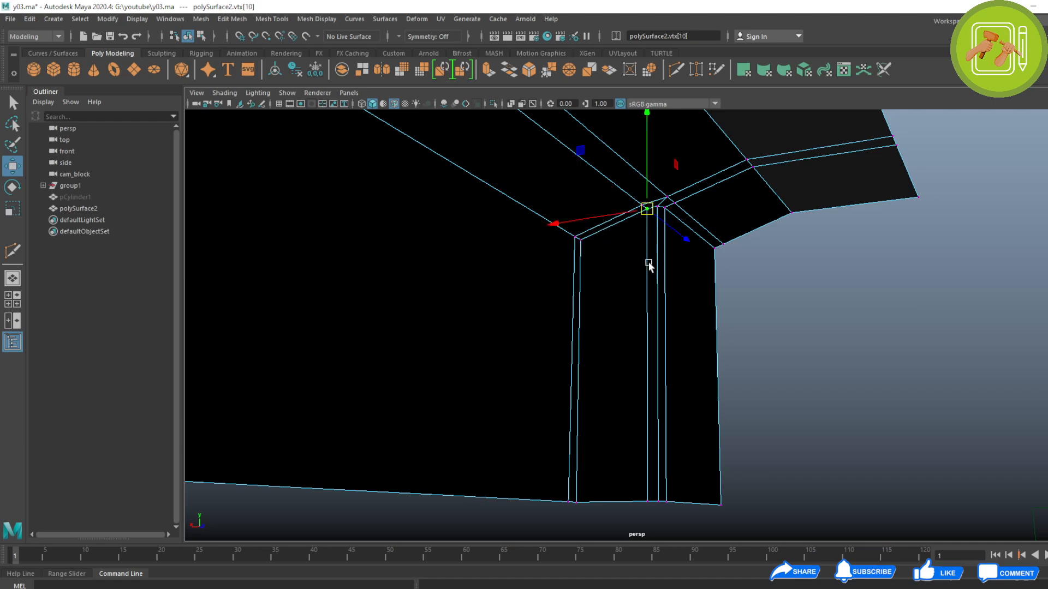
{"action": "key", "text": "f"}
{"action": "left_click_drag", "start_coordinate": [695, 366], "coordinate": [551, 396], "text": "alt"}
{"action": "key", "text": "F8"}
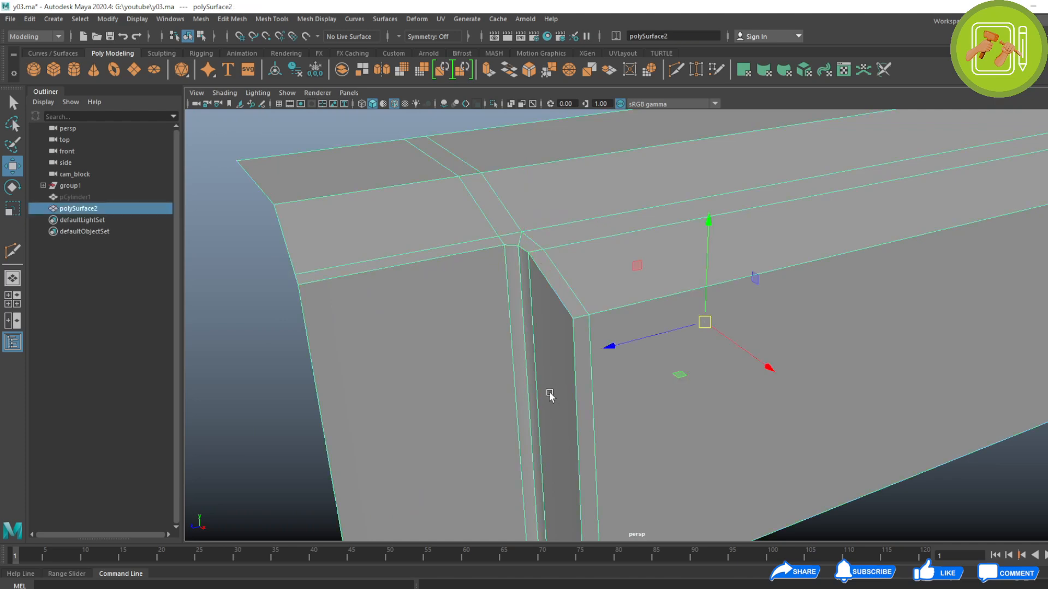
In smooth display, delete the small top face bordering the notch's bevelled inner corner.
{"action": "key", "text": "3"}
{"action": "left_click_drag", "start_coordinate": [526, 329], "coordinate": [547, 415], "text": "alt"}
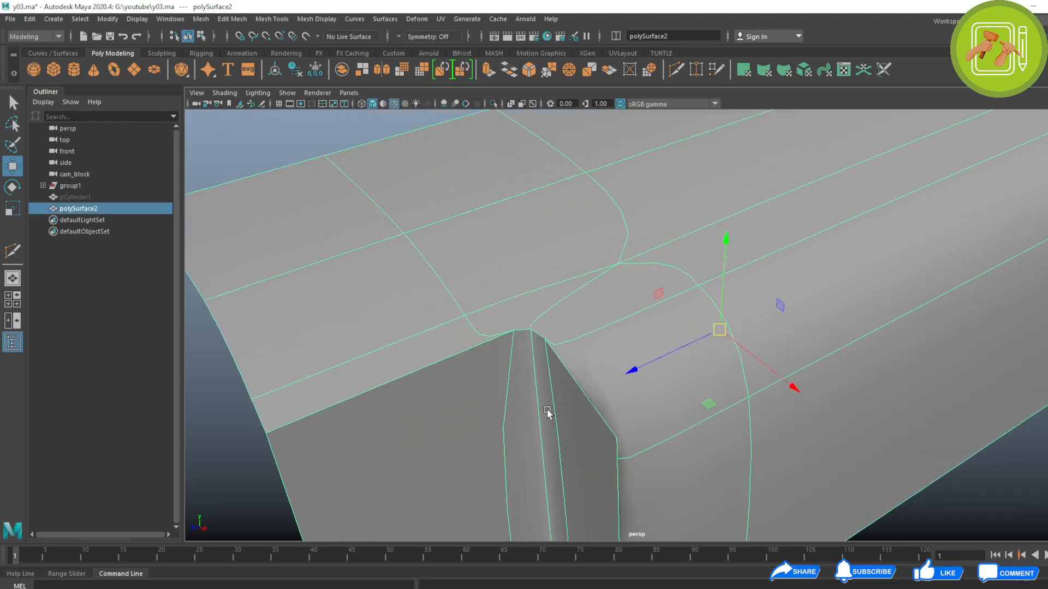
{"action": "middle_click_drag", "start_coordinate": [547, 415], "coordinate": [644, 440], "text": "alt"}
{"action": "scroll", "coordinate": [643, 440], "scroll_direction": "up", "scroll_amount": 1}
{"action": "scroll", "coordinate": [602, 428], "scroll_direction": "up", "scroll_amount": 1}
{"action": "key", "text": "F11"}
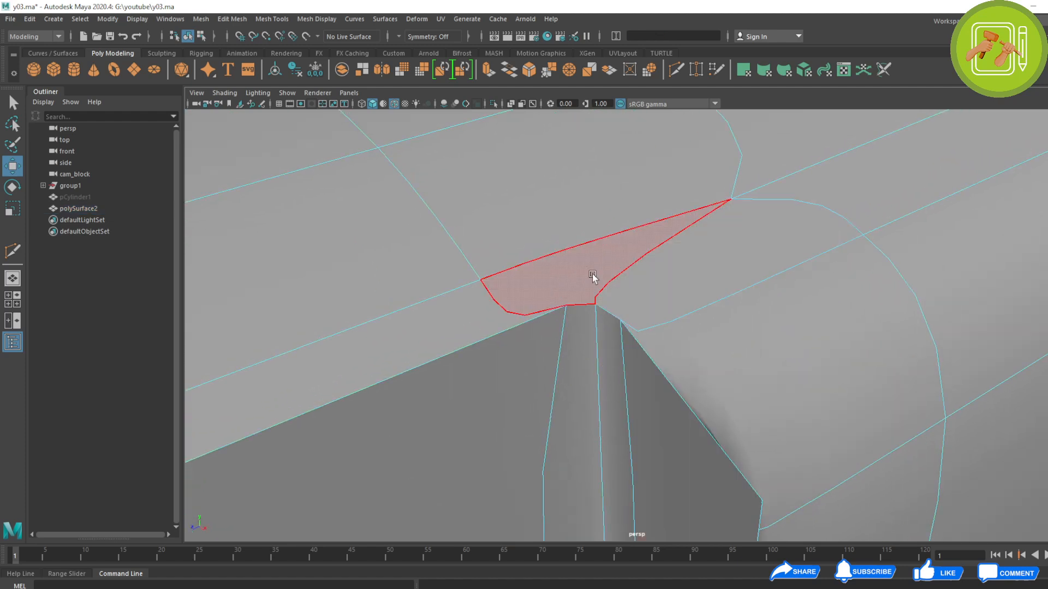
{"action": "left_click", "coordinate": [589, 274]}
{"action": "key", "text": "Delete"}
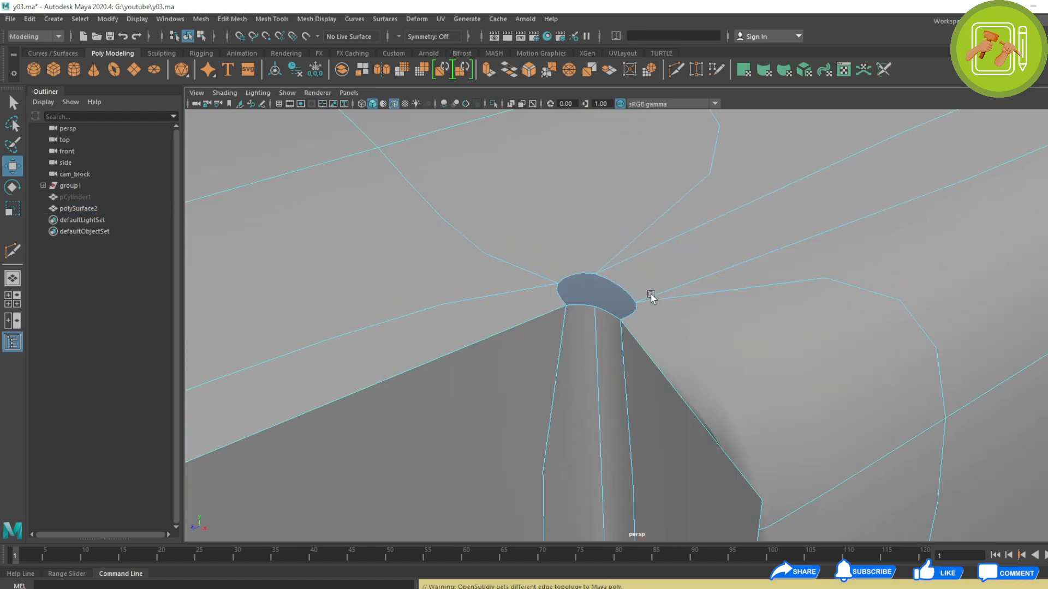
Undo the deletion of the small top face at the notch's inner corner.
{"action": "left_click_drag", "start_coordinate": [644, 300], "coordinate": [565, 355], "text": "alt"}
{"action": "middle_click_drag", "start_coordinate": [566, 354], "coordinate": [569, 313], "text": "alt"}
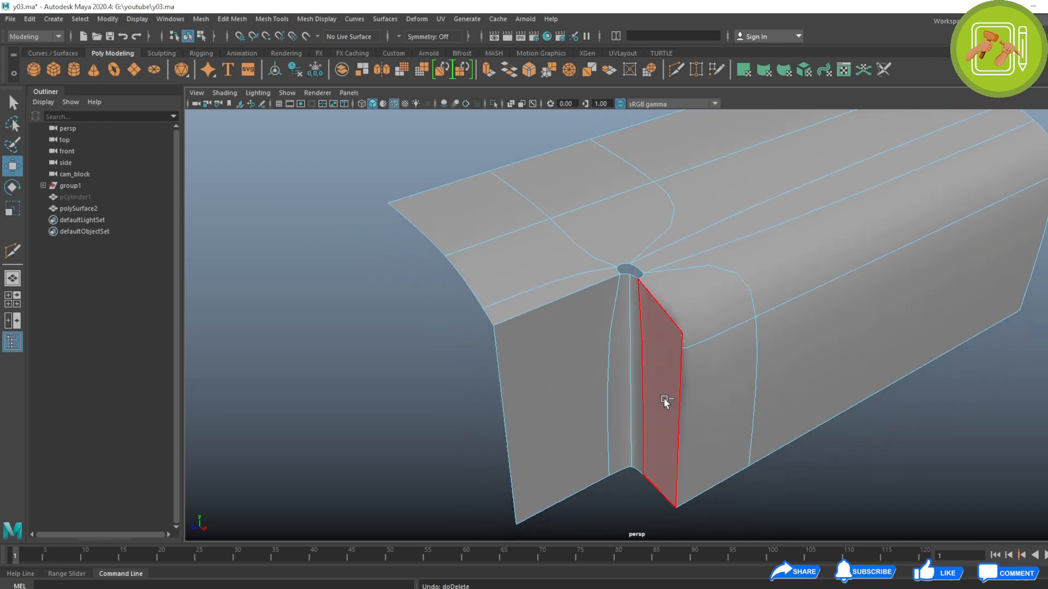
{"action": "key", "text": "ctrl+z"}
{"action": "key", "text": "ctrl+z"}
{"action": "key", "text": "ctrl+z"}
Try reversing the normals of the notch's four side faces, and flip them back to their original direction.
{"action": "key", "text": "F11"}
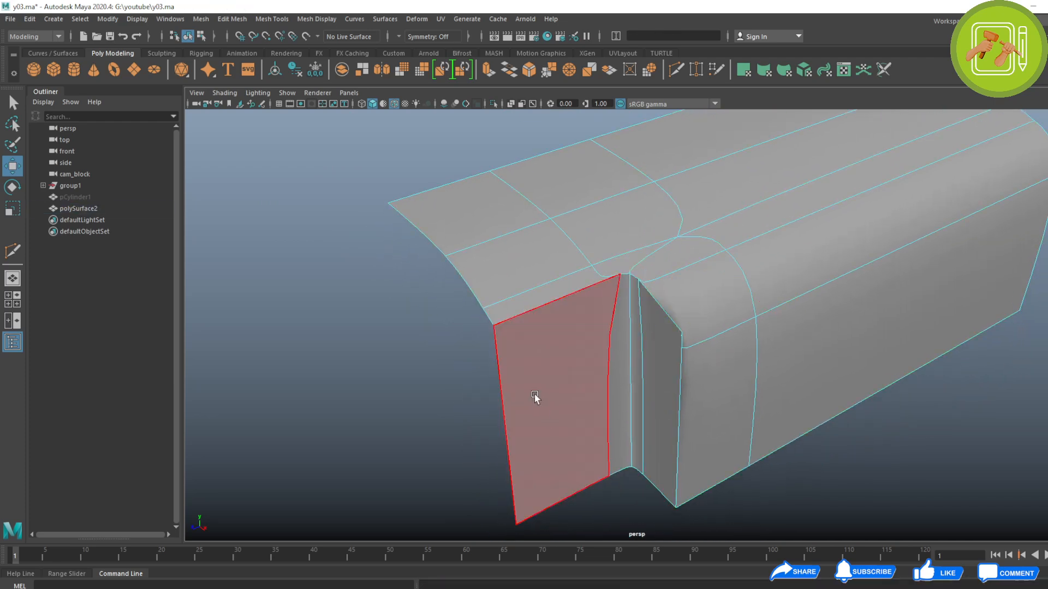
{"action": "left_click", "coordinate": [536, 398]}
{"action": "left_click", "coordinate": [621, 388], "text": "shift"}
{"action": "left_click", "coordinate": [663, 355], "text": "shift"}
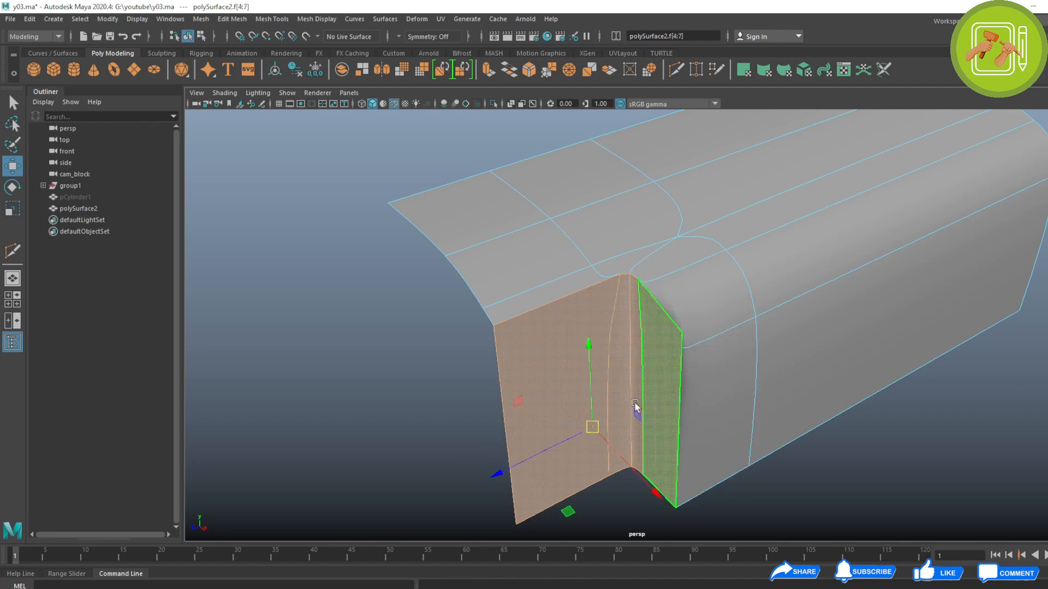
{"action": "middle_click_drag", "start_coordinate": [605, 377], "coordinate": [557, 366], "text": "alt"}
{"action": "left_click", "coordinate": [316, 21]}
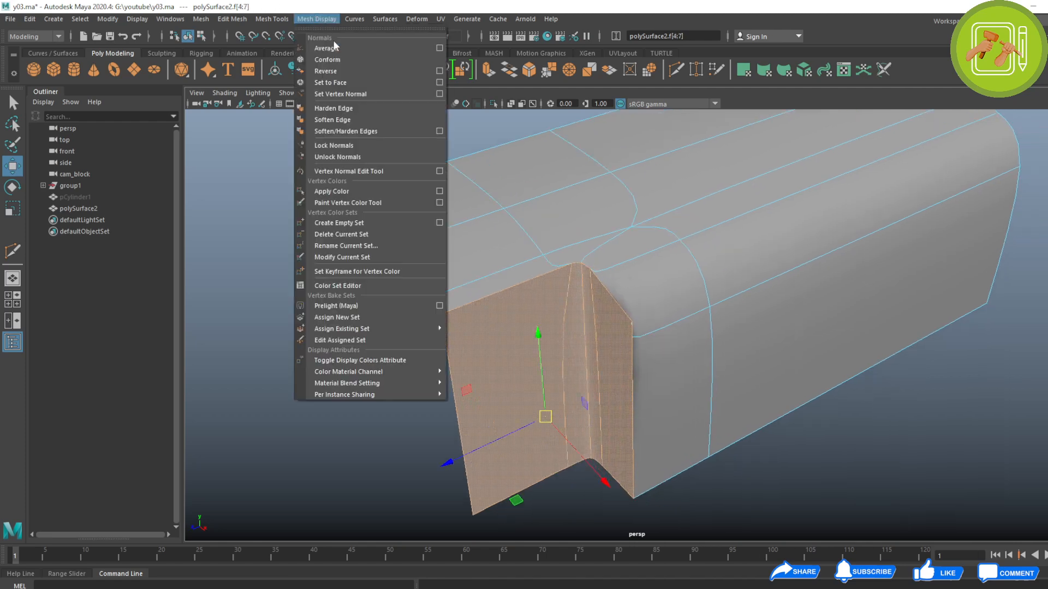
{"action": "left_click", "coordinate": [336, 28]}
{"action": "left_click", "coordinate": [340, 55]}
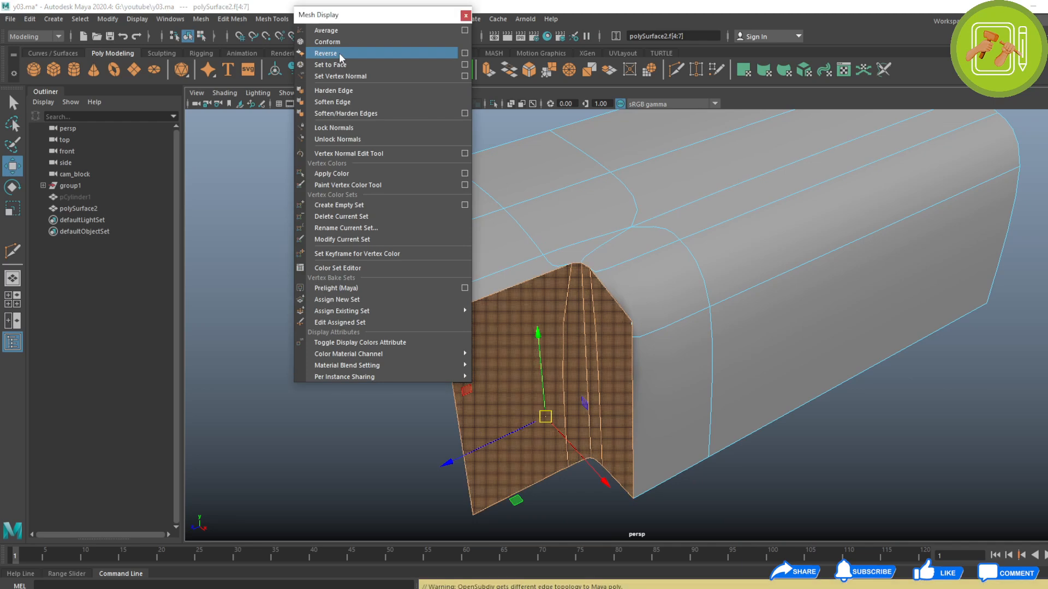
{"action": "left_click", "coordinate": [340, 55]}
{"action": "left_click", "coordinate": [340, 54]}
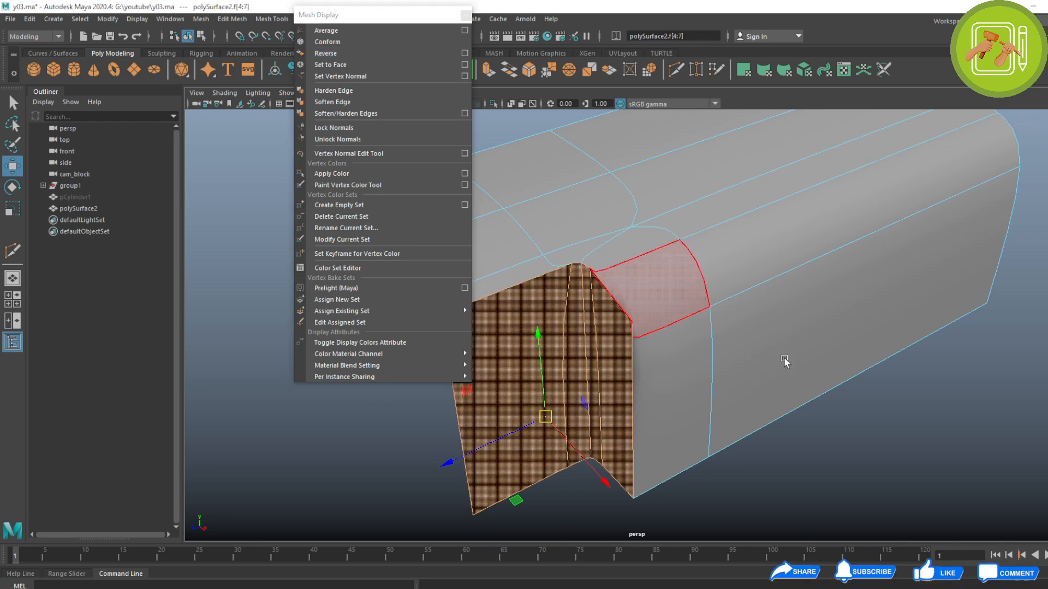
{"action": "middle_click_drag", "start_coordinate": [786, 363], "coordinate": [850, 358], "text": "alt"}
{"action": "left_click", "coordinate": [339, 53]}
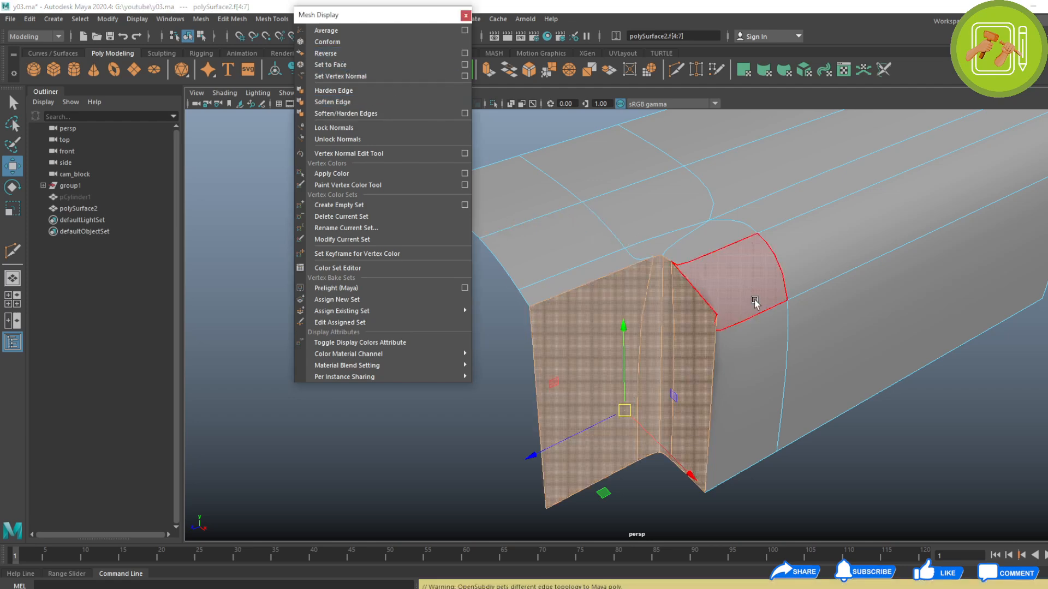
Delete the two small top faces meeting at the notch's bevelled inner corner.
{"action": "middle_click_drag", "start_coordinate": [727, 297], "coordinate": [753, 304], "text": "alt"}
{"action": "left_click", "coordinate": [711, 268]}
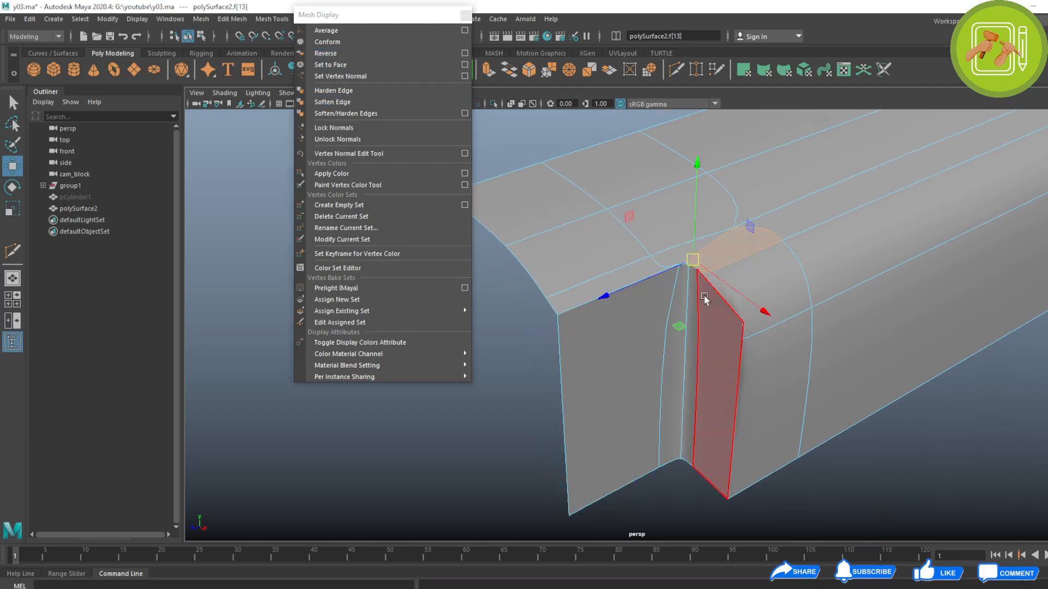
{"action": "right_click_drag", "start_coordinate": [700, 303], "coordinate": [744, 288], "text": "alt"}
{"action": "left_click", "coordinate": [700, 212], "text": "shift"}
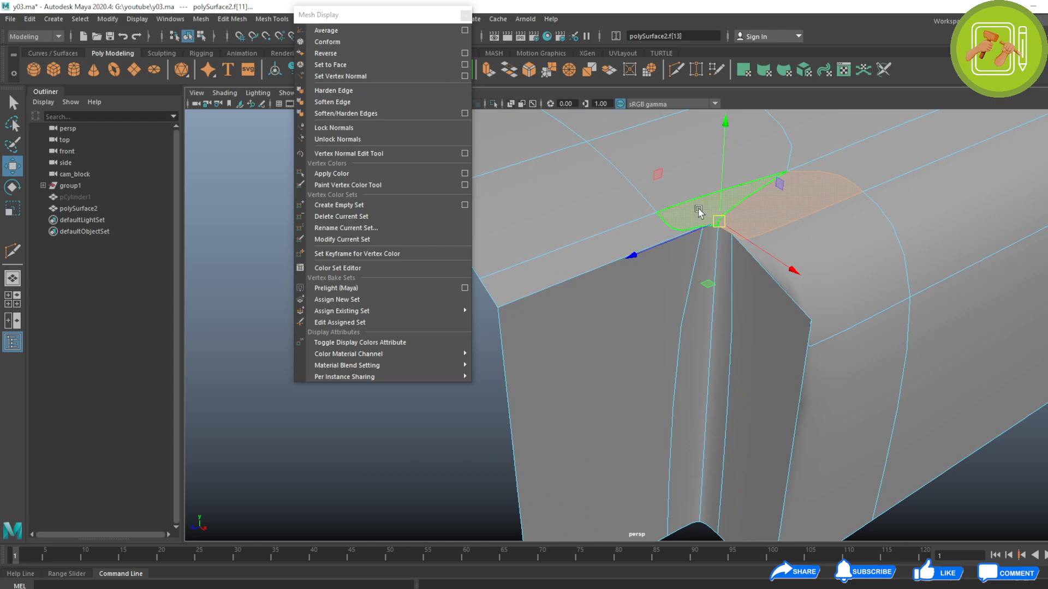
{"action": "key", "text": "Delete"}
{"action": "key", "text": "F10"}
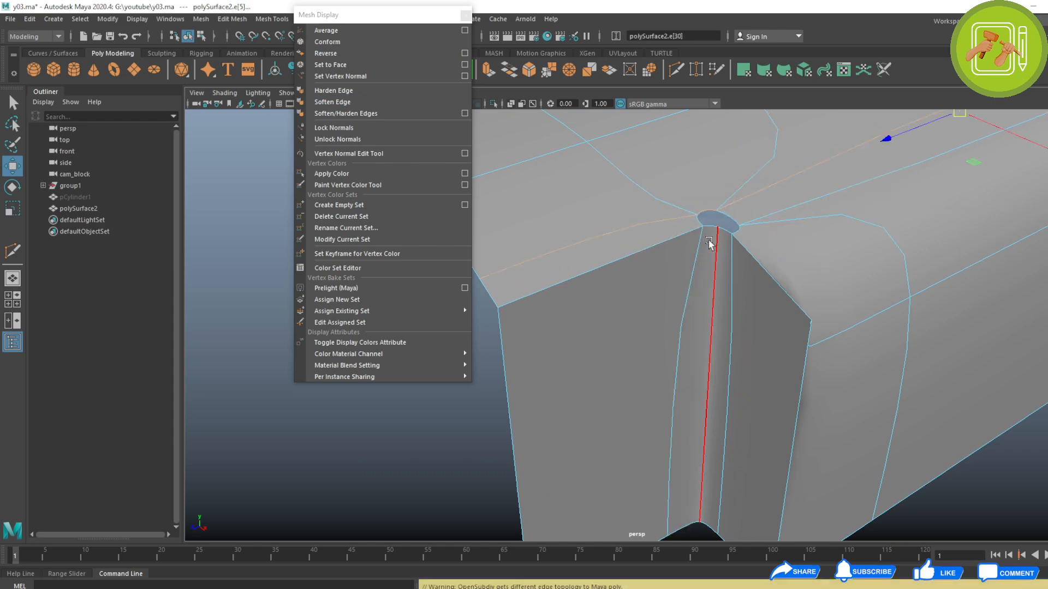
Delete the two narrow vertical faces running down the notch's bevelled inner corner.
{"action": "key", "text": "F11"}
{"action": "left_click", "coordinate": [709, 244]}
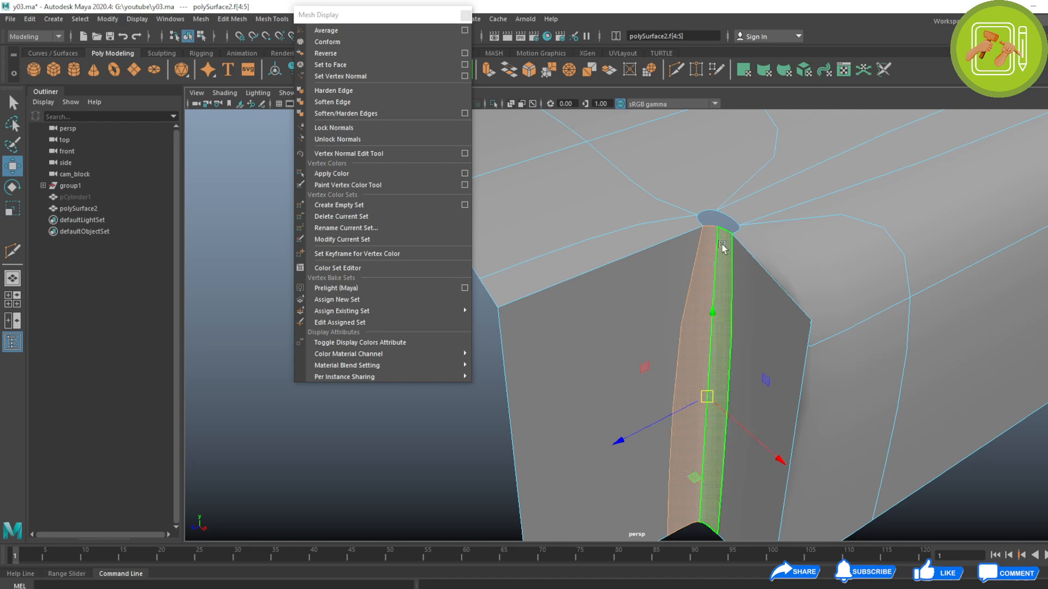
{"action": "key", "text": "Delete"}
Undo the face deletions and the edits before them, back to the unsmoothed main body in object mode.
{"action": "key", "text": "ctrl+z"}
{"action": "key", "text": "ctrl+z"}
{"action": "key", "text": "ctrl+z"}
{"action": "key", "text": "ctrl+z"}
{"action": "key", "text": "ctrl+z"}
{"action": "key", "text": "ctrl+z"}
{"action": "key", "text": "ctrl+z"}
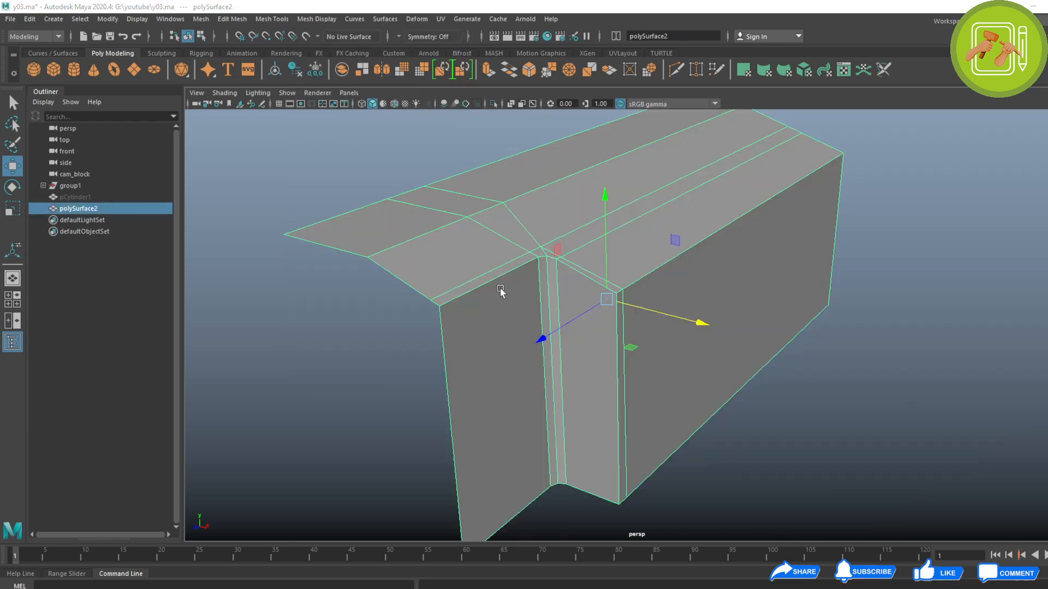
Examine the notch's corners on the main body in smooth display, and return it to unsmoothed display.
{"action": "right_click_drag", "start_coordinate": [501, 291], "coordinate": [652, 356], "text": "alt"}
{"action": "left_click_drag", "start_coordinate": [652, 356], "coordinate": [544, 374], "text": "alt"}
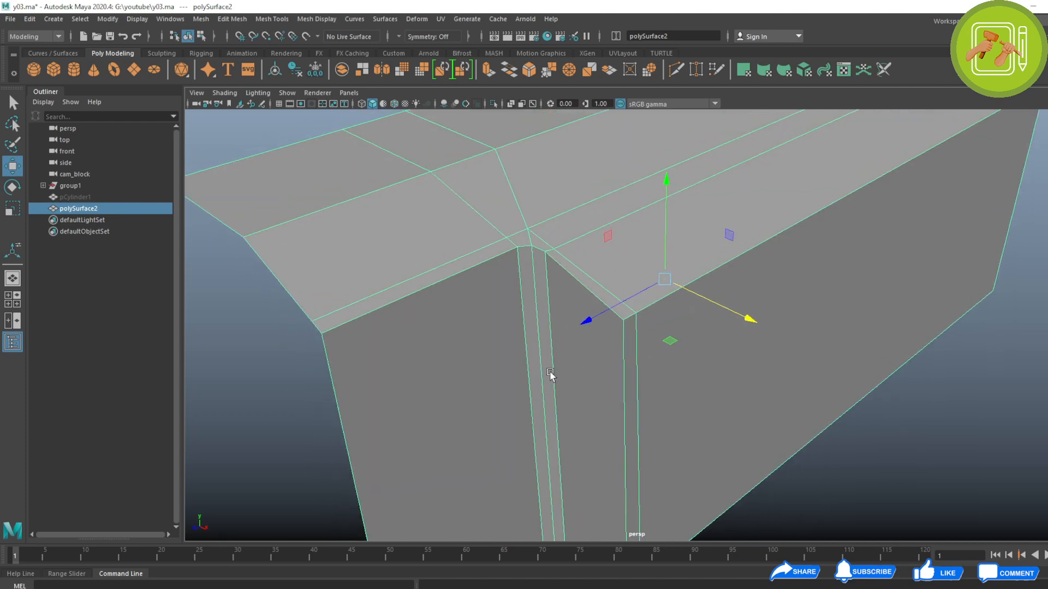
{"action": "key", "text": "3"}
{"action": "right_click_drag", "start_coordinate": [530, 360], "coordinate": [356, 276], "text": "alt"}
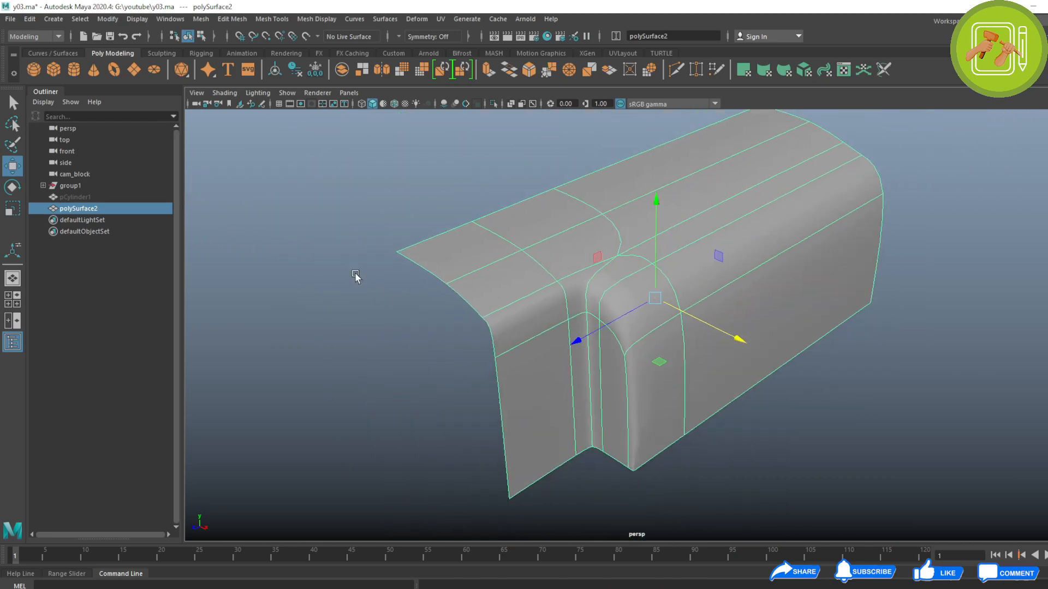
{"action": "left_click", "coordinate": [356, 280]}
{"action": "left_click_drag", "start_coordinate": [421, 382], "coordinate": [403, 369], "text": "alt"}
{"action": "right_click_drag", "start_coordinate": [402, 370], "coordinate": [442, 386], "text": "alt"}
{"action": "left_click_drag", "start_coordinate": [442, 386], "coordinate": [596, 342], "text": "alt"}
{"action": "left_click", "coordinate": [597, 342]}
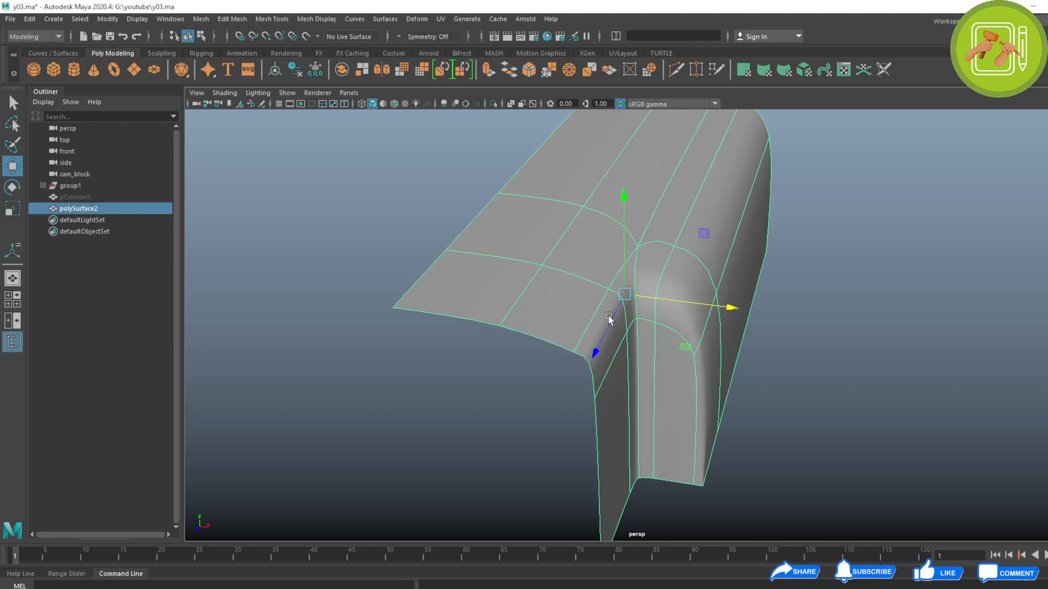
{"action": "key", "text": "1"}
{"action": "left_click_drag", "start_coordinate": [486, 367], "coordinate": [387, 374], "text": "alt"}
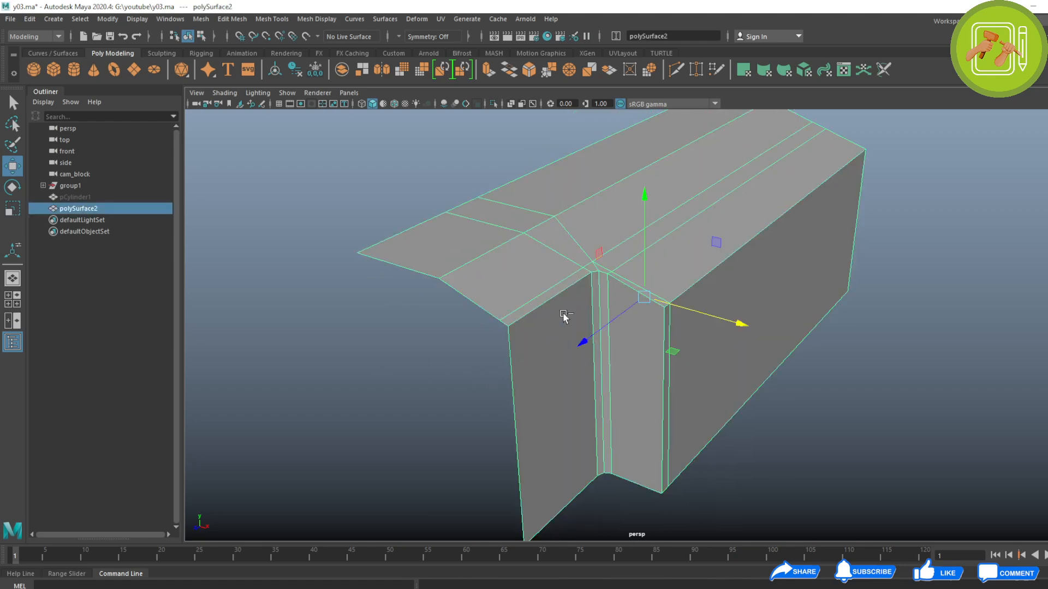
Compare the shaded, smoothed main body with the concept art through the reference camera, and return it to unsmoothed display.
{"action": "key", "text": "space"}
{"action": "key", "text": "space"}
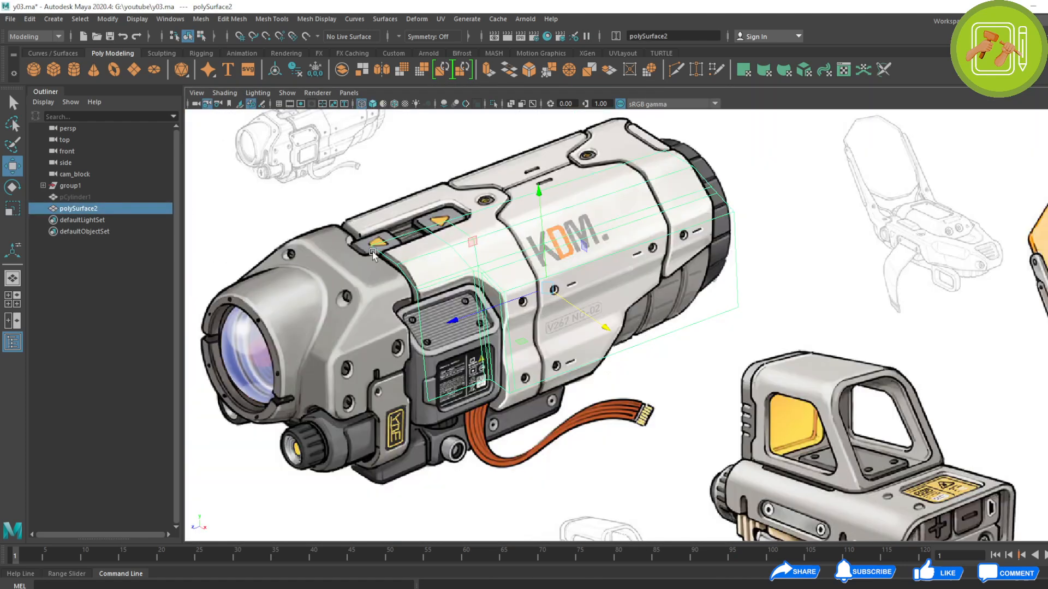
{"action": "key", "text": "5"}
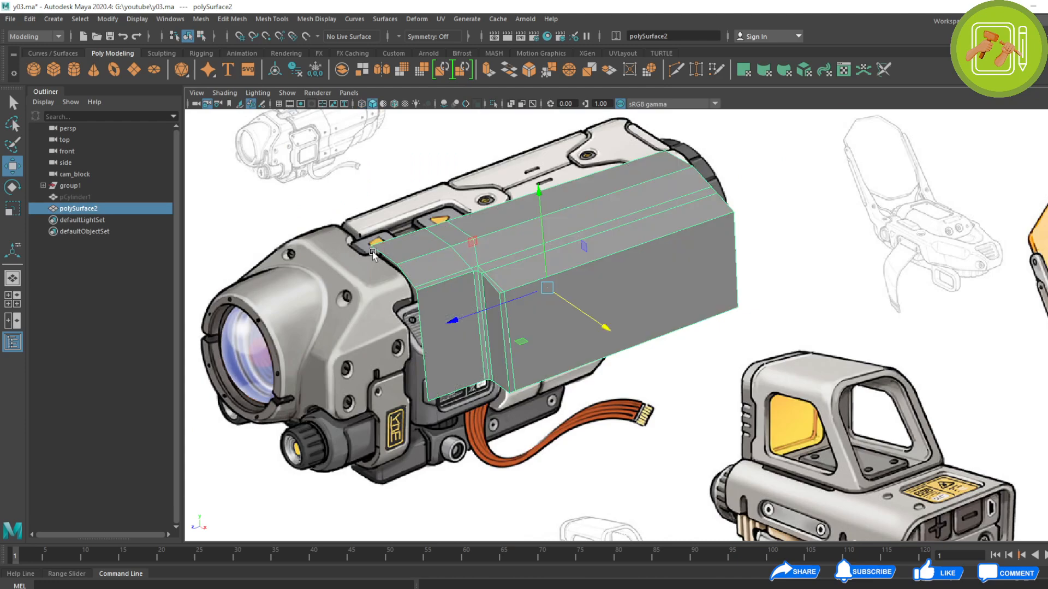
{"action": "key", "text": "3"}
{"action": "left_click", "coordinate": [785, 283]}
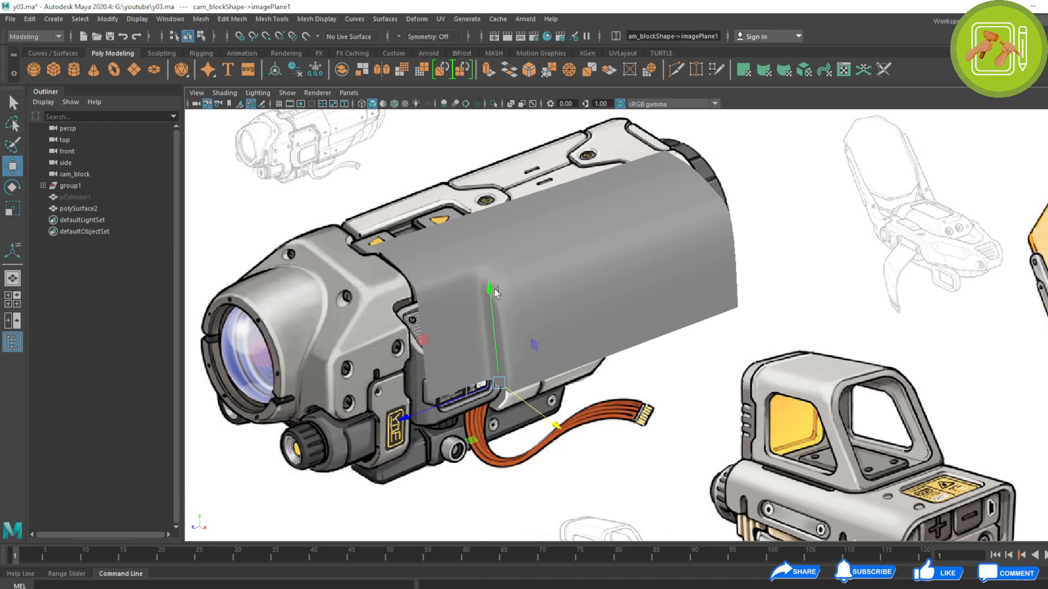
{"action": "left_click", "coordinate": [535, 297]}
{"action": "key", "text": "1"}
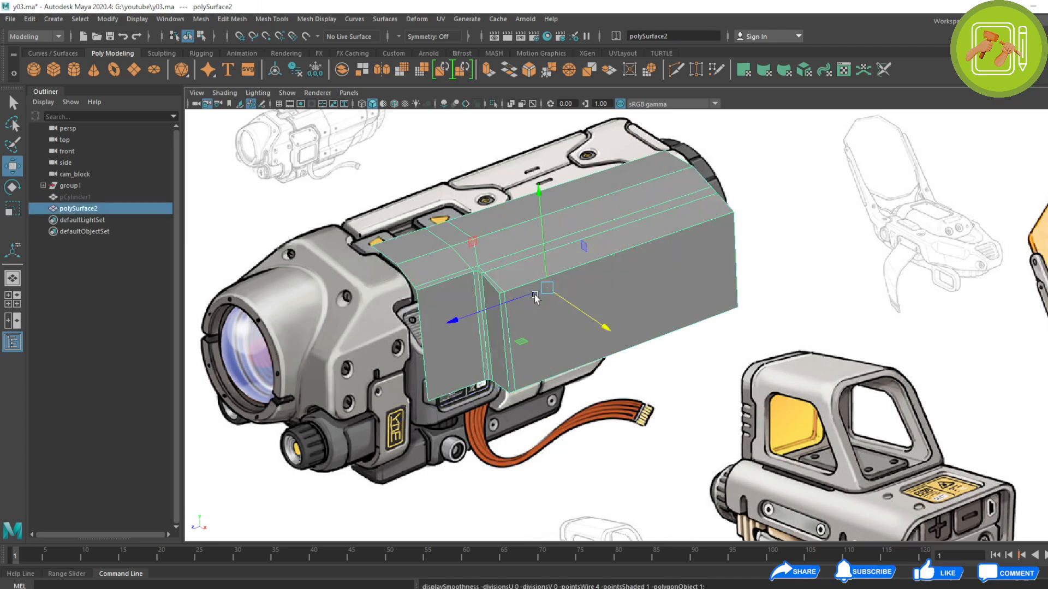
Delete the support edges beside the notch's upper edges and outer vertical corner, plus the extra lengthwise support edge along the body's top.
{"action": "right_click_drag", "start_coordinate": [508, 331], "coordinate": [505, 255]}
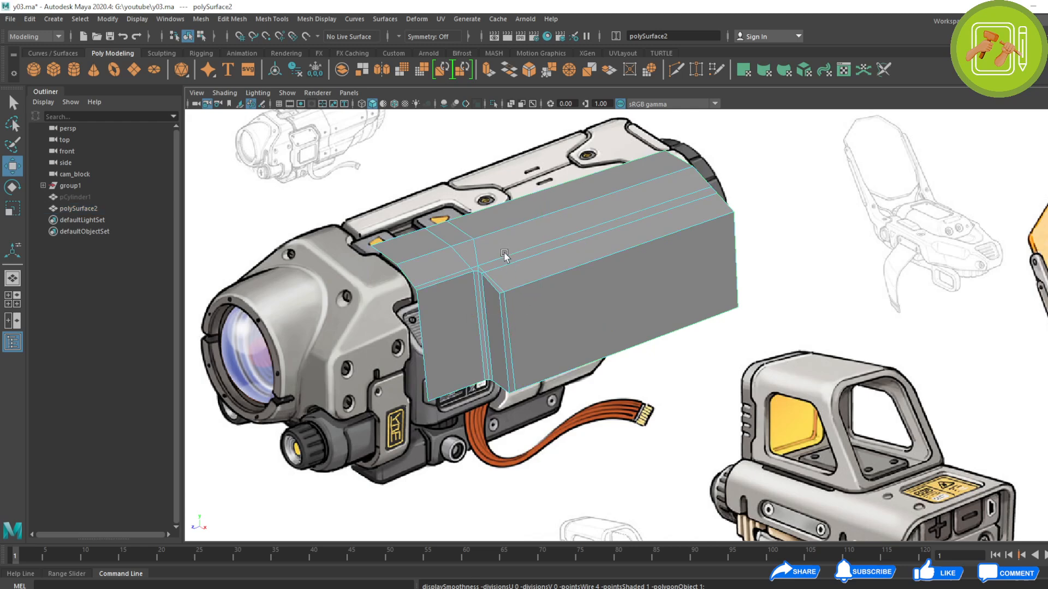
{"action": "double_click", "coordinate": [492, 280]}
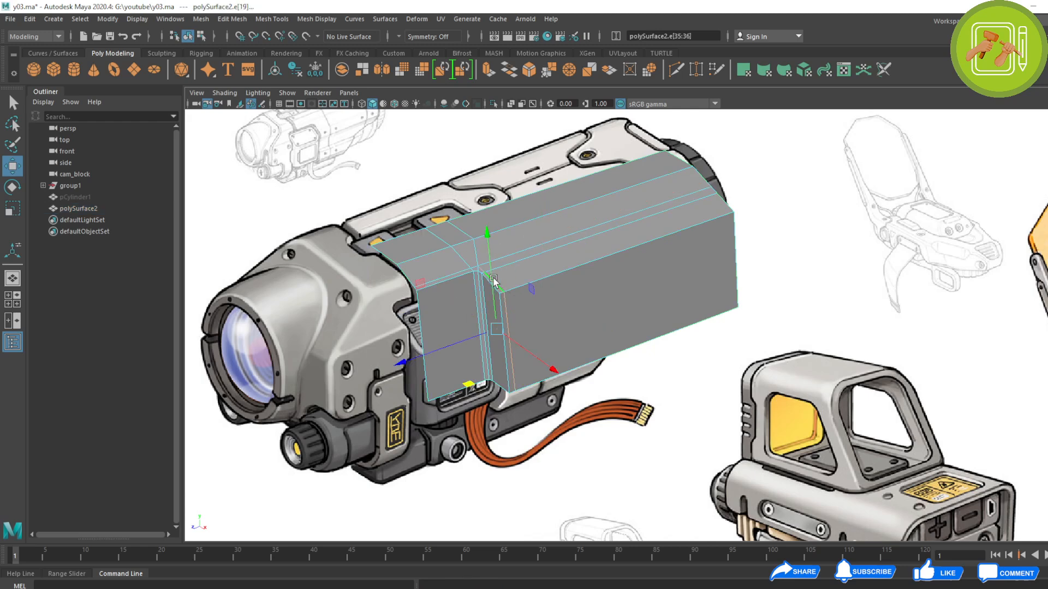
{"action": "left_click", "coordinate": [452, 276]}
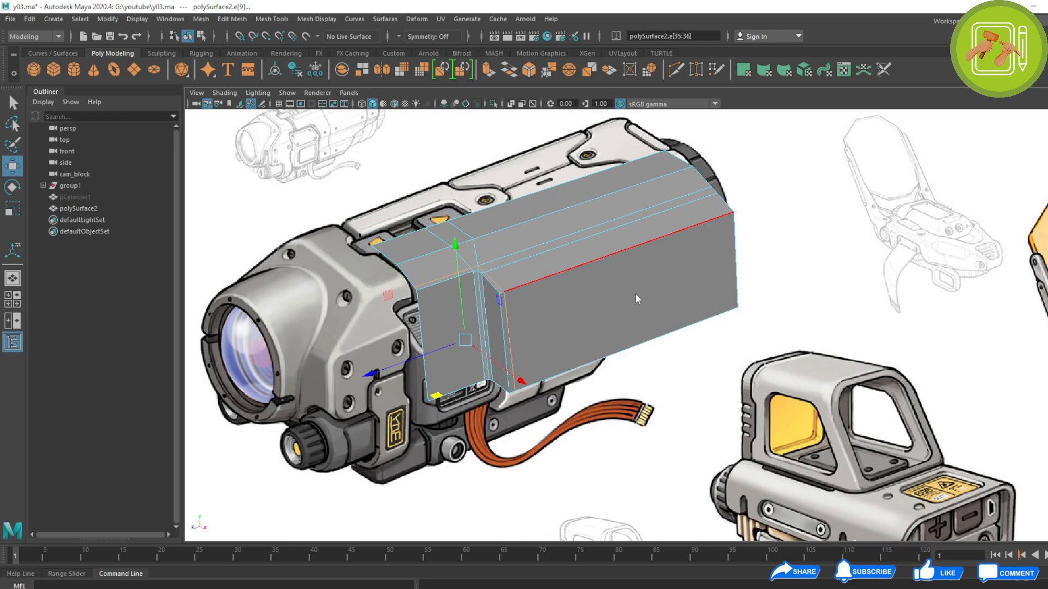
{"action": "key", "text": "ctrl+Delete"}
{"action": "left_click", "coordinate": [499, 262]}
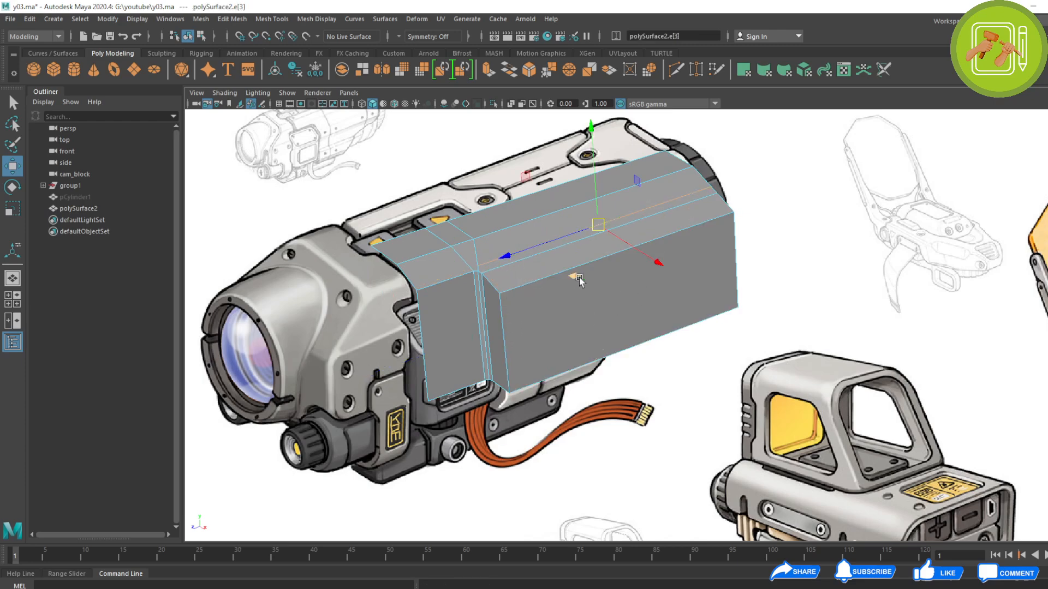
{"action": "key", "text": "ctrl+Delete"}
{"action": "key", "text": "F8"}
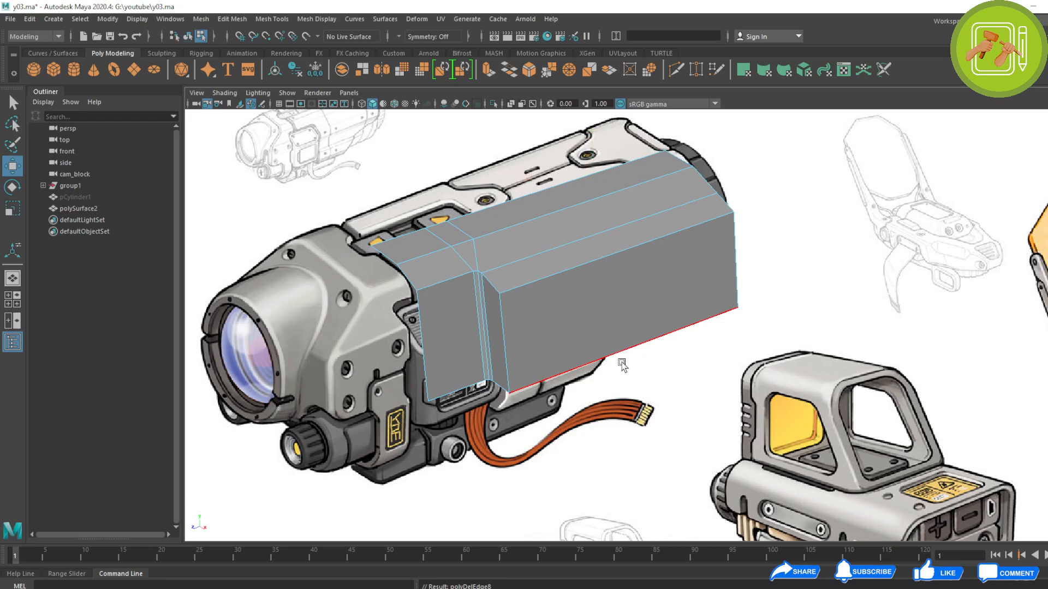
Check the simplified body's smoothing against the concept art, and return it to unsmoothed wireframe display.
{"action": "key", "text": "3"}
{"action": "left_click", "coordinate": [806, 345]}
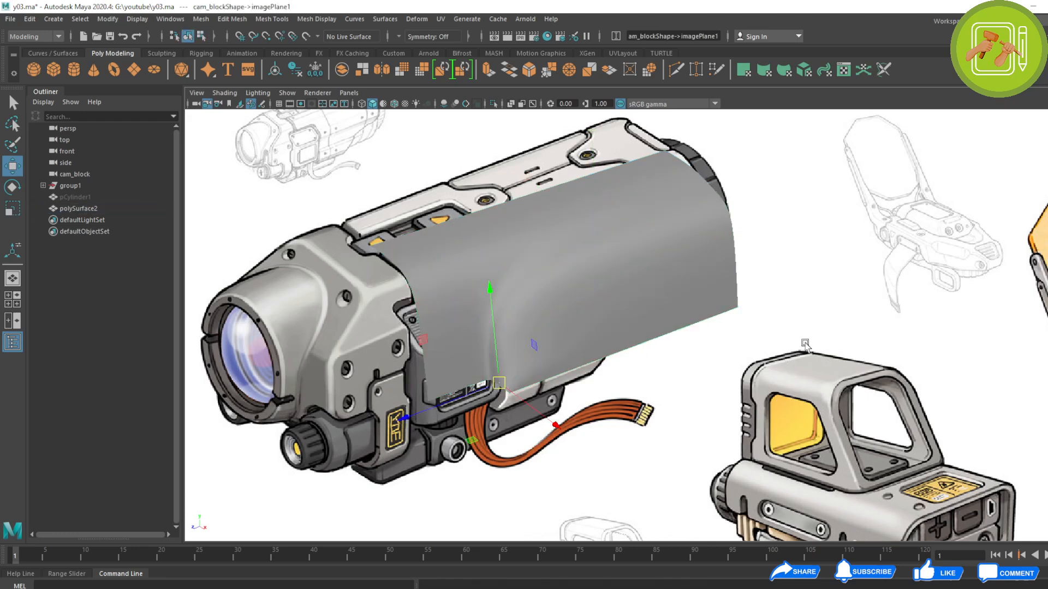
{"action": "left_click", "coordinate": [598, 297]}
{"action": "key", "text": "1"}
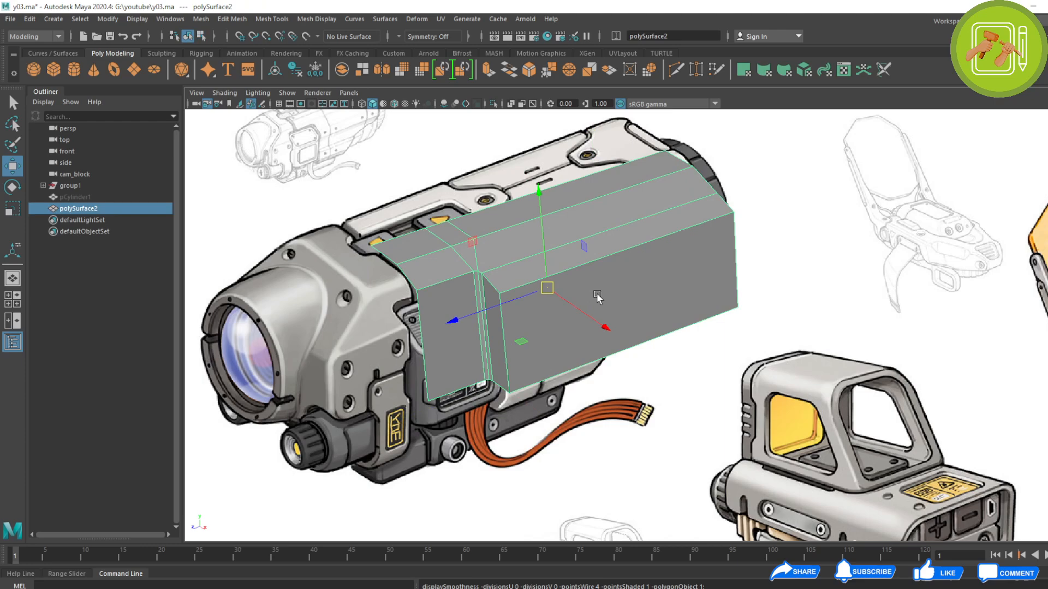
{"action": "key", "text": "4"}
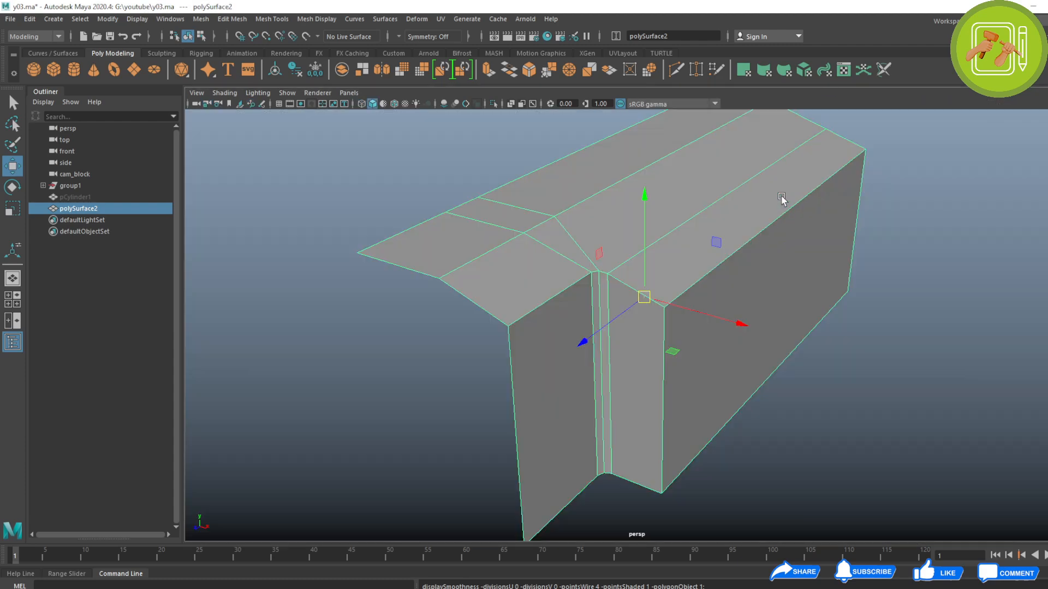
In the perspective view, snap the main body's pivot to the upper outer corner vertex of its notched end.
{"action": "left_click_drag", "start_coordinate": [783, 199], "coordinate": [526, 344], "text": "alt"}
{"action": "right_click_drag", "start_coordinate": [526, 344], "coordinate": [592, 352], "text": "alt"}
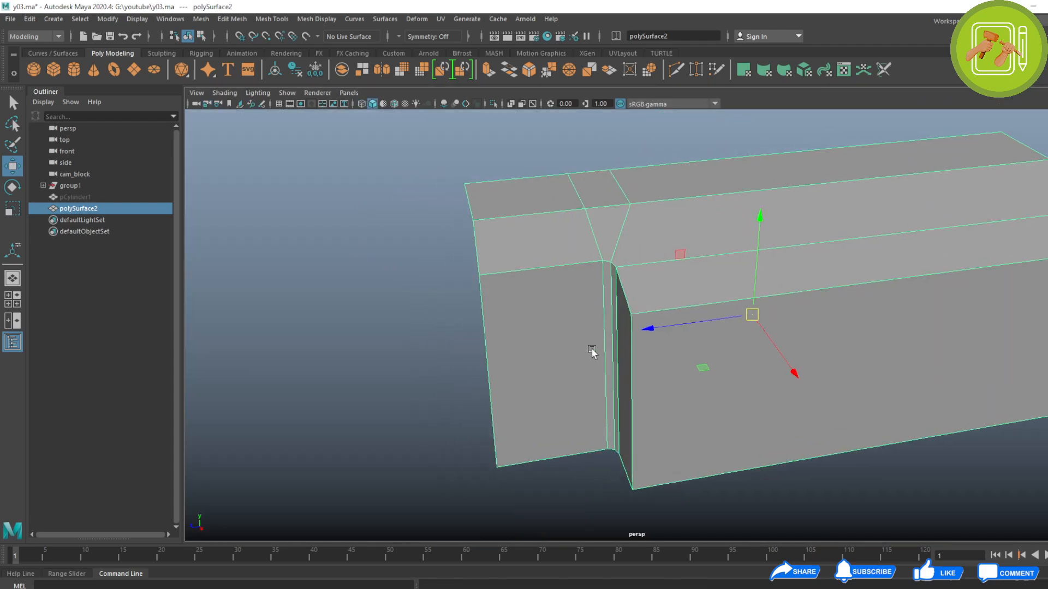
{"action": "left_click_drag", "start_coordinate": [592, 352], "coordinate": [641, 356], "text": "alt"}
{"action": "key", "text": "d"}
{"action": "left_click", "coordinate": [546, 334]}
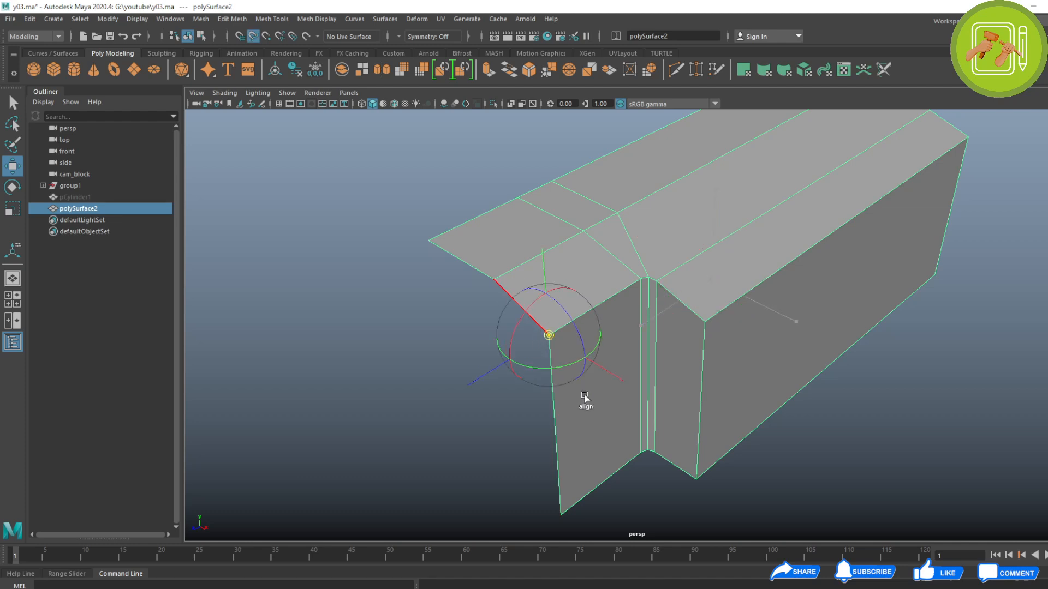
Duplicate the main body and mirror the copy lengthwise about the new pivot with Scale Z set to -1.
{"action": "key", "text": "ctrl+d"}
{"action": "key", "text": "r"}
{"action": "left_click_drag", "start_coordinate": [599, 445], "coordinate": [783, 264], "text": "alt"}
{"action": "left_click_drag", "start_coordinate": [342, 376], "coordinate": [531, 295]}
{"action": "key", "text": "ctrl+a"}
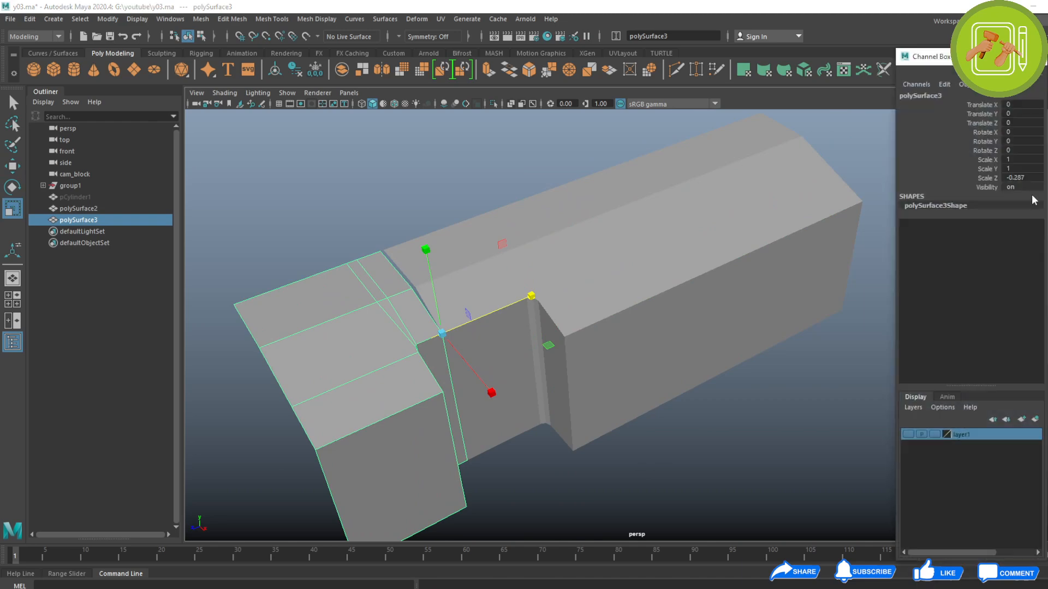
{"action": "left_click", "coordinate": [1036, 178]}
{"action": "type", "text": "-1.0"}
{"action": "key", "text": "Return"}
Open Hypershade, close Render Settings, and assign the HumanBody blinn material to the mirrored copy.
{"action": "left_click_drag", "start_coordinate": [468, 325], "coordinate": [493, 299], "text": "alt"}
{"action": "key", "text": "w"}
{"action": "left_click", "coordinate": [427, 279]}
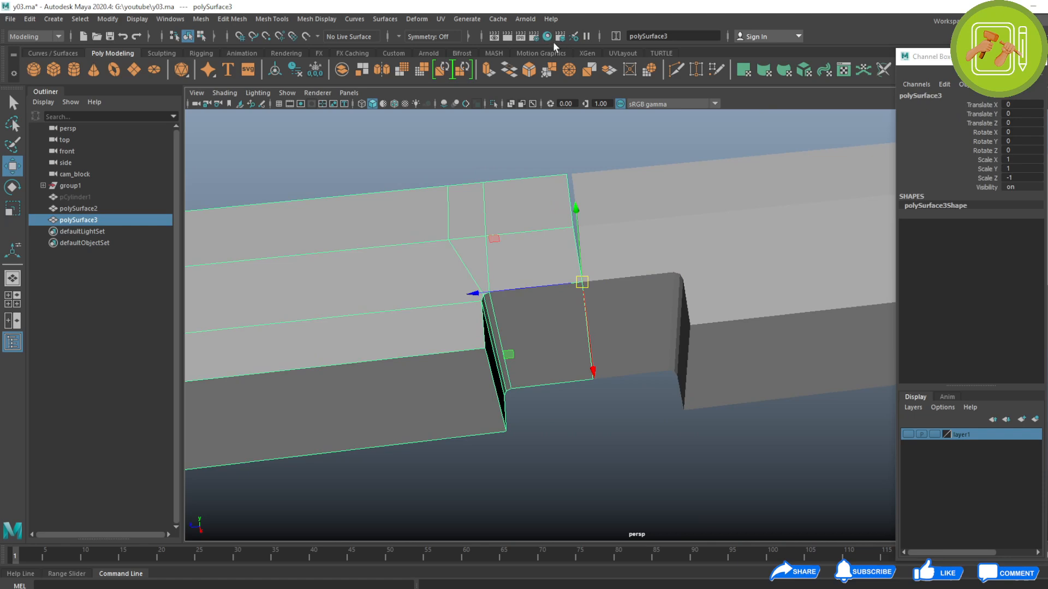
{"action": "left_click", "coordinate": [534, 36]}
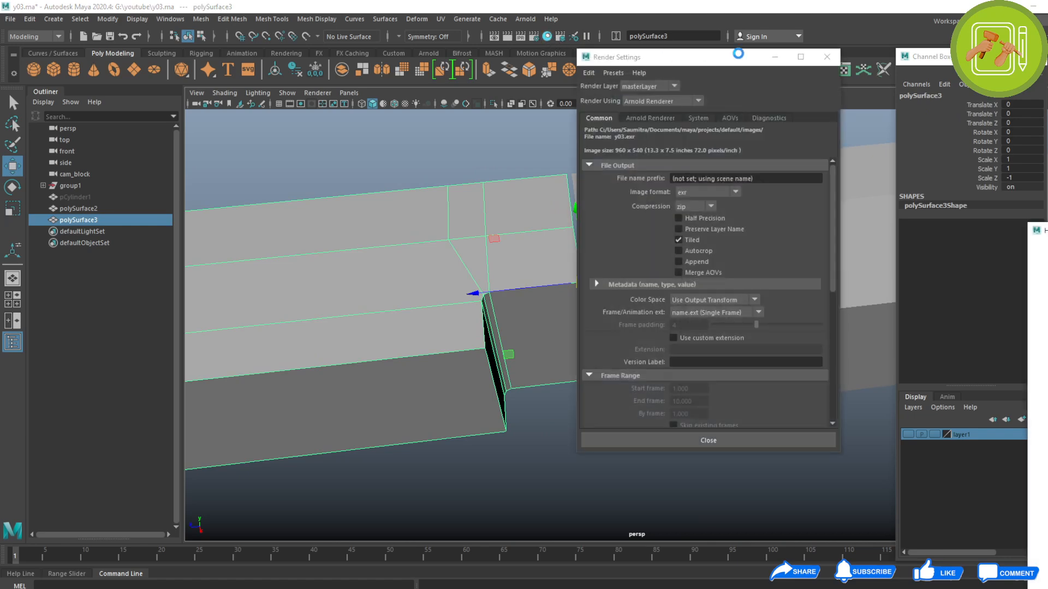
{"action": "left_click", "coordinate": [827, 58]}
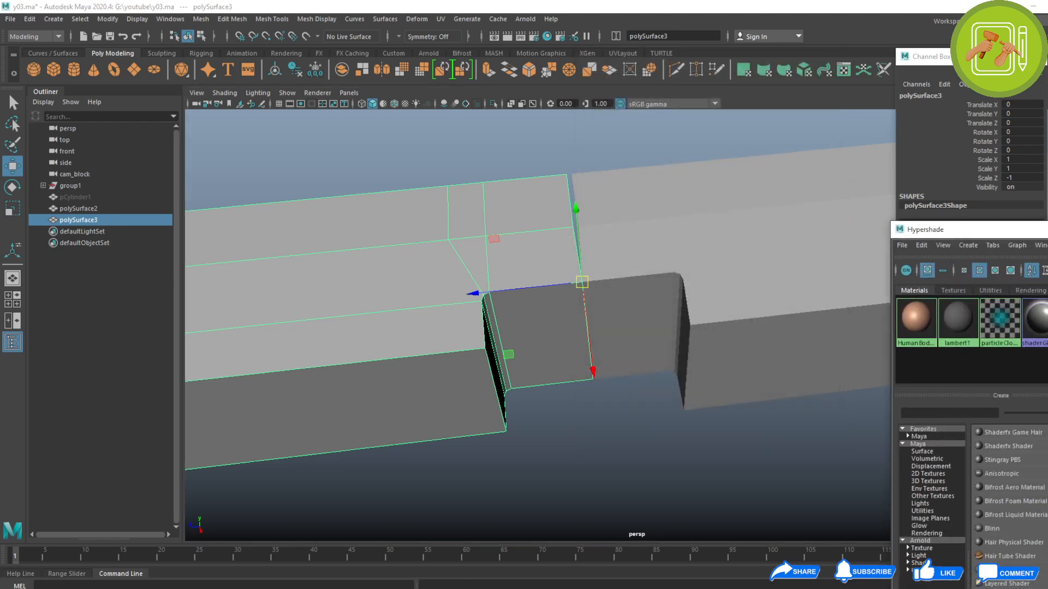
{"action": "right_click_drag", "start_coordinate": [901, 320], "coordinate": [904, 242]}
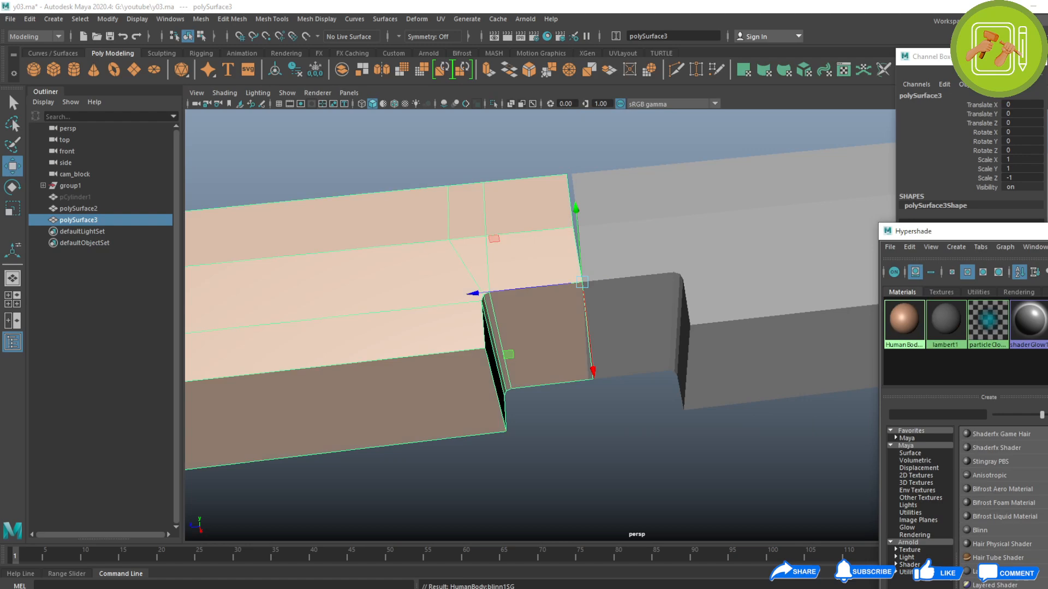
Close Hypershade and shorten the mirrored copy by moving its far-end vertices lengthwise toward the main body.
{"action": "left_click", "coordinate": [1047, 231]}
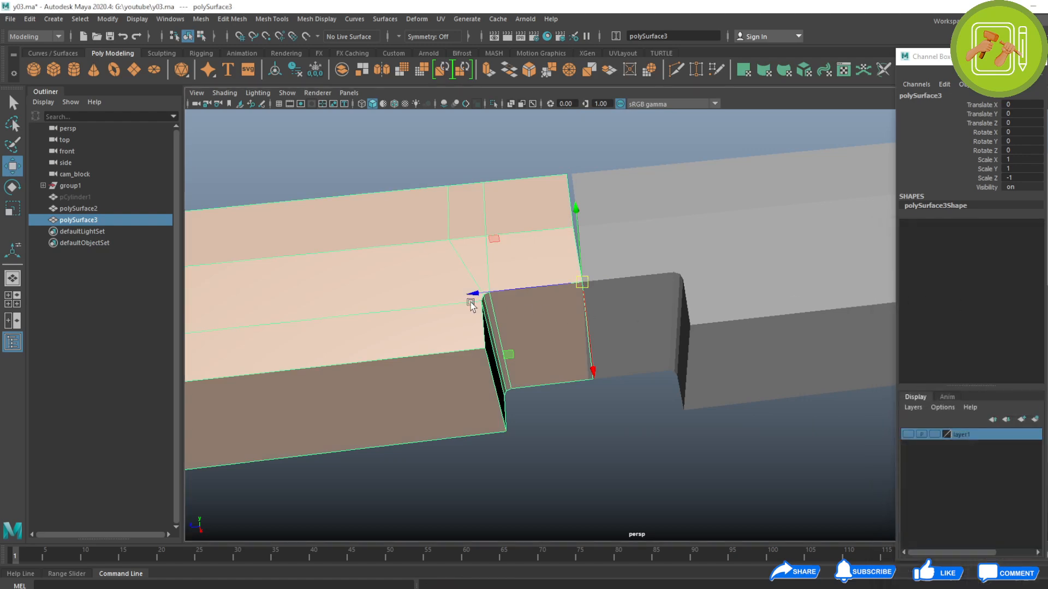
{"action": "middle_click_drag", "start_coordinate": [470, 303], "coordinate": [566, 277], "text": "alt"}
{"action": "right_click_drag", "start_coordinate": [622, 358], "coordinate": [527, 312], "text": "alt"}
{"action": "left_click_drag", "start_coordinate": [527, 312], "coordinate": [530, 284], "text": "alt"}
{"action": "middle_click_drag", "start_coordinate": [509, 262], "coordinate": [478, 259], "text": "alt"}
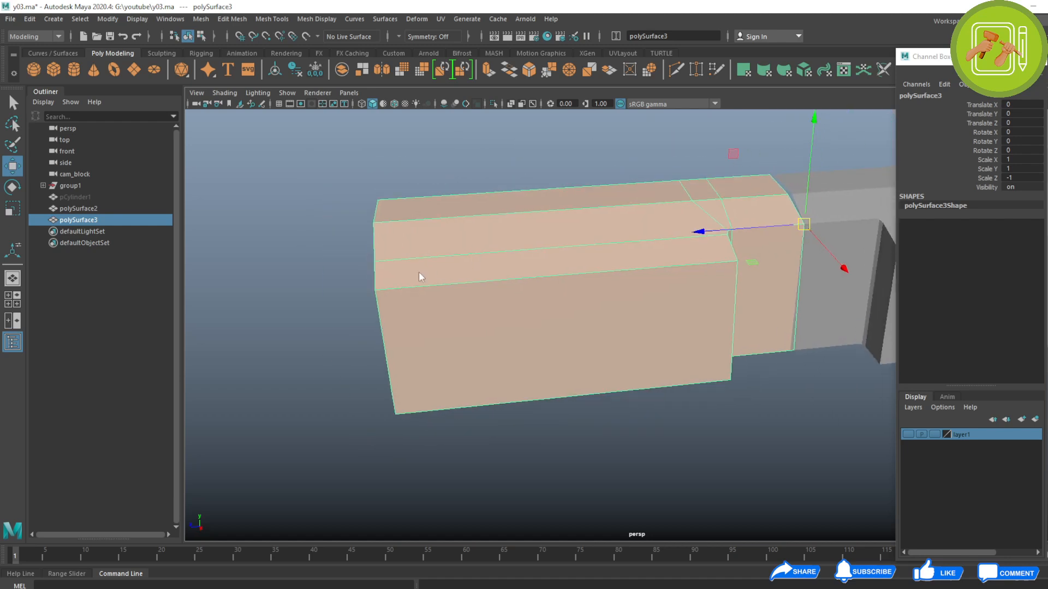
{"action": "right_click_drag", "start_coordinate": [418, 271], "coordinate": [376, 266]}
{"action": "left_click_drag", "start_coordinate": [304, 175], "coordinate": [483, 445]}
{"action": "left_click_drag", "start_coordinate": [485, 389], "coordinate": [479, 406], "text": "alt"}
{"action": "left_click_drag", "start_coordinate": [282, 319], "coordinate": [546, 316]}
In the cam_block view, move the whole mirrored copy lengthwise to Translate Z -1.55 to line up with the concept art.
{"action": "middle_click_drag", "start_coordinate": [578, 320], "coordinate": [320, 373], "text": "alt"}
{"action": "left_click_drag", "start_coordinate": [320, 373], "coordinate": [449, 342], "text": "alt"}
{"action": "key", "text": "space"}
{"action": "key", "text": "space"}
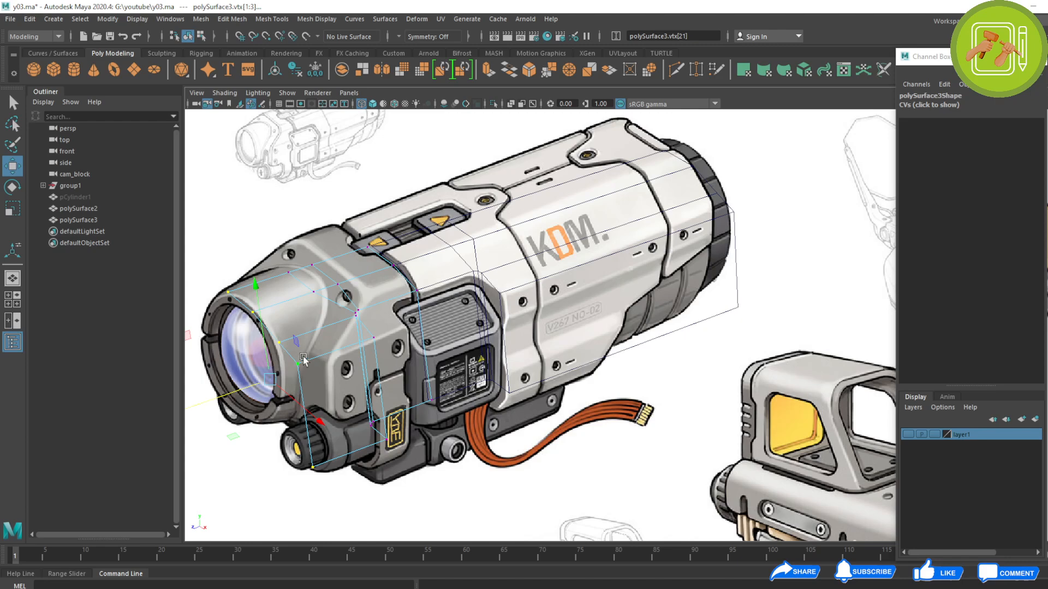
{"action": "key", "text": "5"}
{"action": "key", "text": "4"}
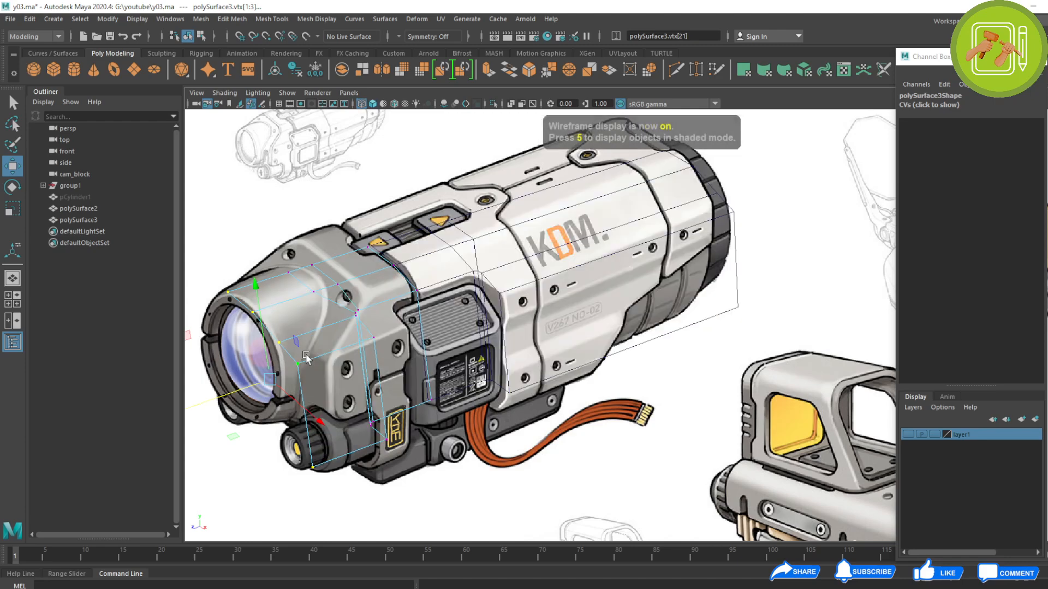
{"action": "left_click_drag", "start_coordinate": [214, 235], "coordinate": [441, 470]}
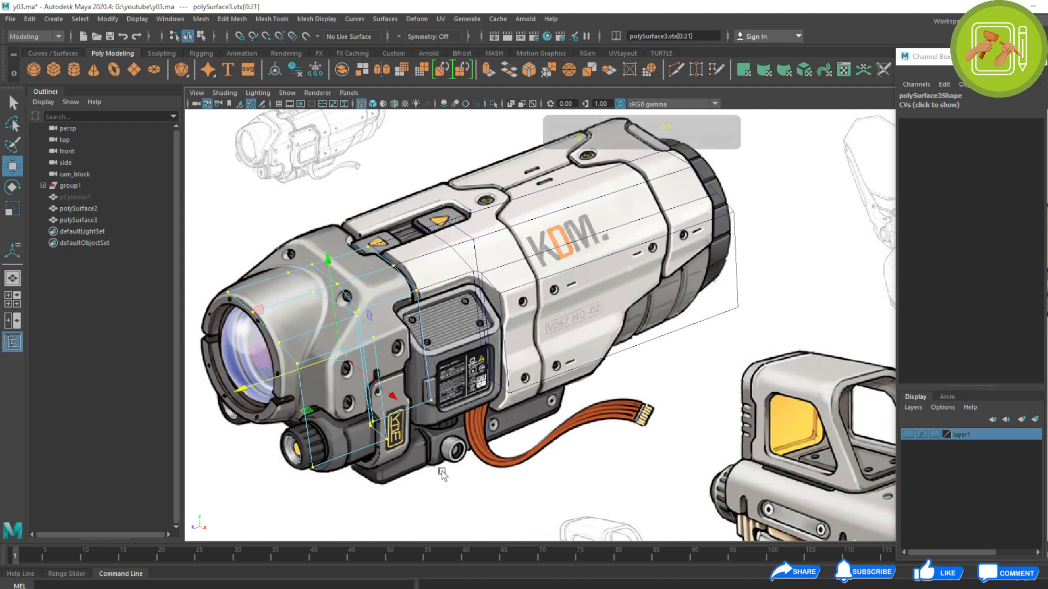
{"action": "key", "text": "F8"}
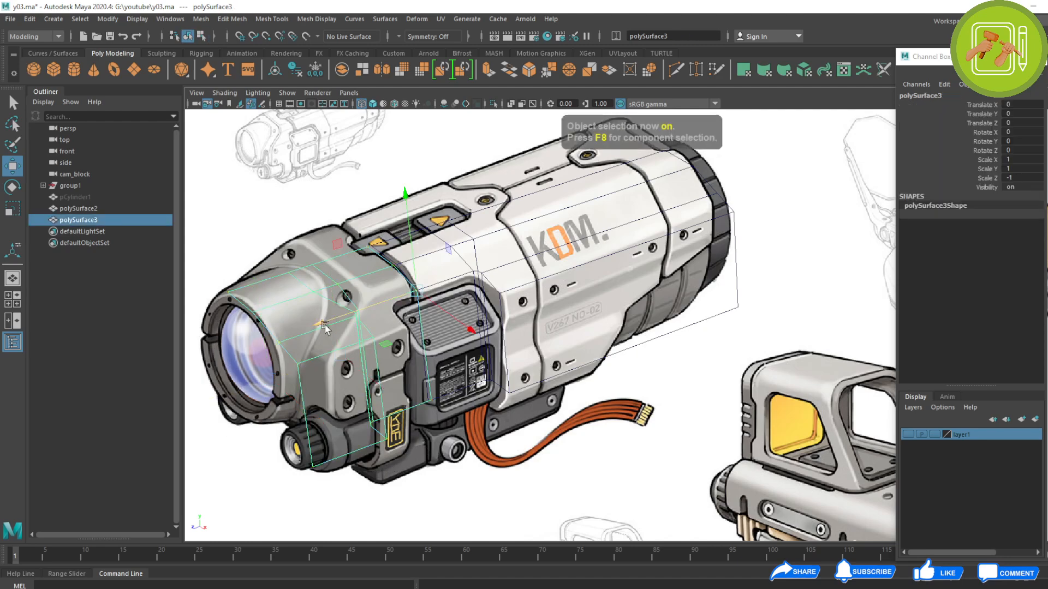
{"action": "left_click_drag", "start_coordinate": [323, 329], "coordinate": [371, 315]}
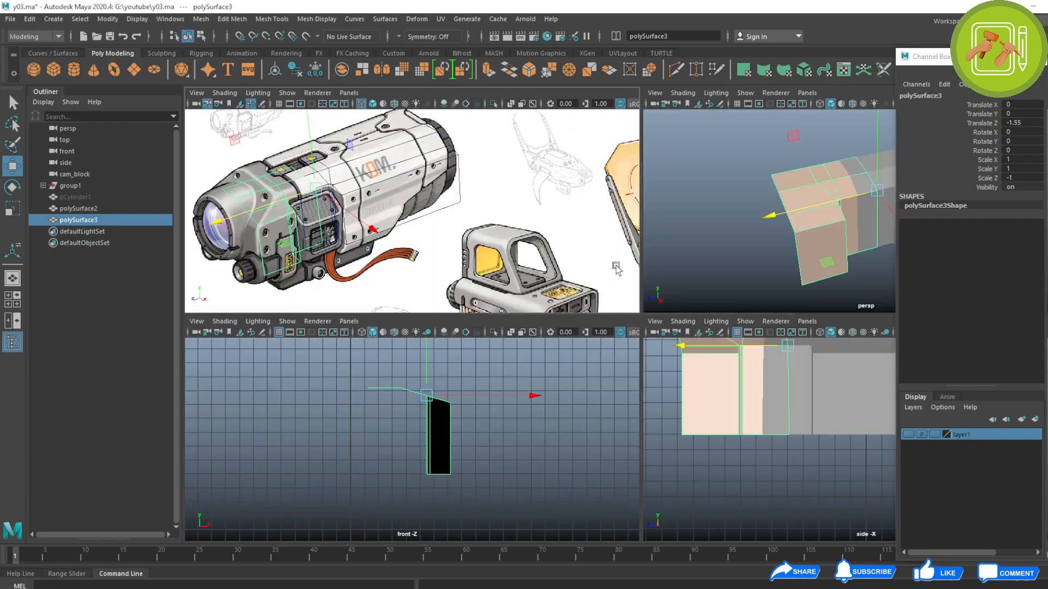
Move the copy's end vertices that overlap the main body forward, leaving a narrow gap between the two pieces.
{"action": "key", "text": "space"}
{"action": "key", "text": "space"}
{"action": "left_click_drag", "start_coordinate": [697, 221], "coordinate": [636, 250], "text": "alt"}
{"action": "left_click", "coordinate": [704, 263]}
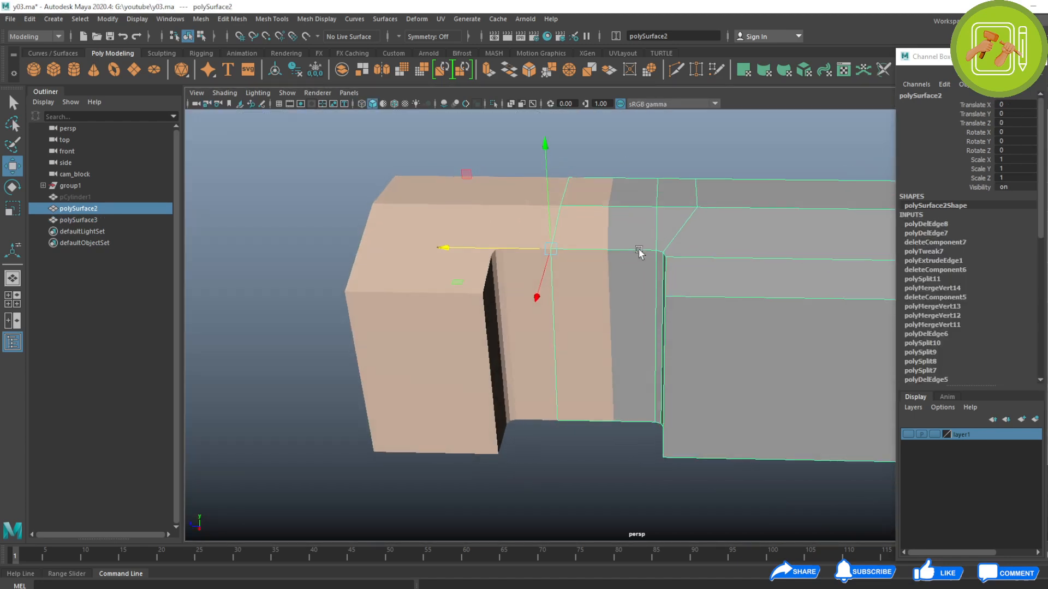
{"action": "key", "text": "space"}
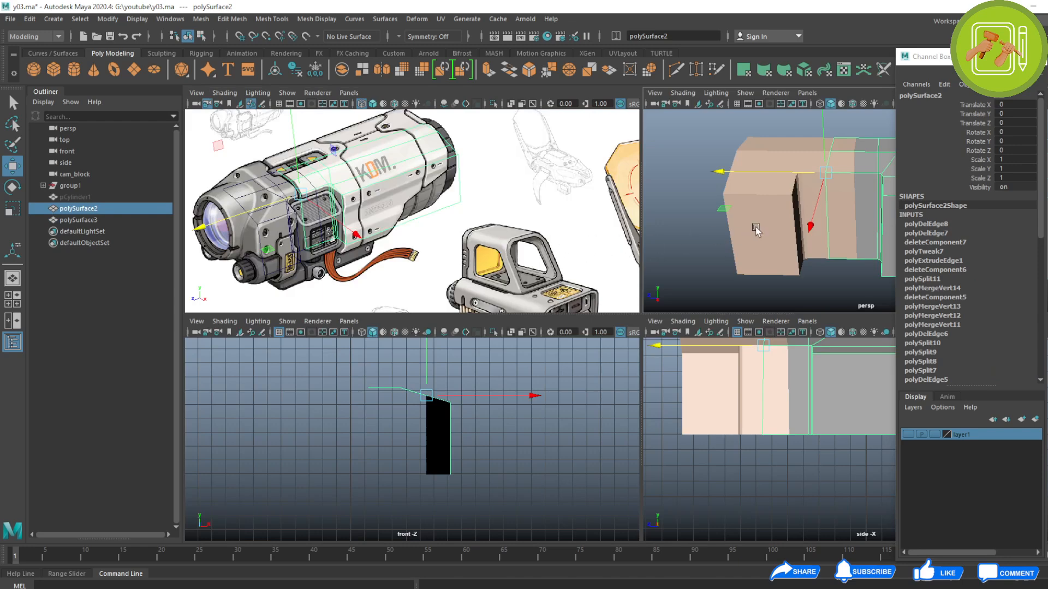
{"action": "left_click_drag", "start_coordinate": [791, 218], "coordinate": [808, 226], "text": "alt"}
{"action": "left_click", "coordinate": [778, 170]}
{"action": "left_click_drag", "start_coordinate": [777, 171], "coordinate": [714, 207], "text": "alt"}
{"action": "right_click_drag", "start_coordinate": [714, 208], "coordinate": [600, 196]}
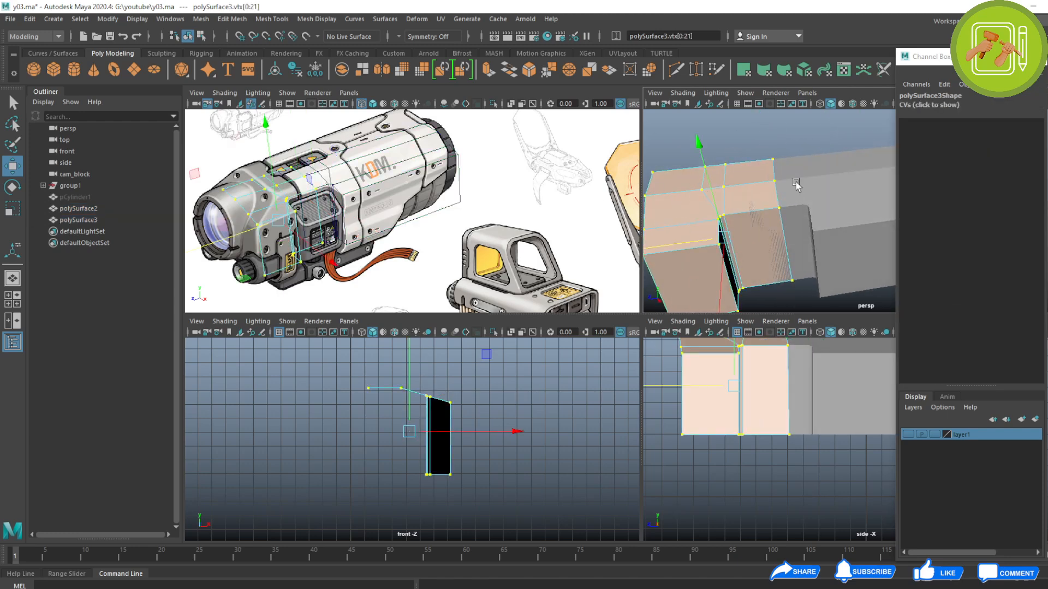
{"action": "left_click_drag", "start_coordinate": [763, 152], "coordinate": [781, 272]}
{"action": "scroll", "coordinate": [781, 272], "scroll_direction": "up", "scroll_amount": 2}
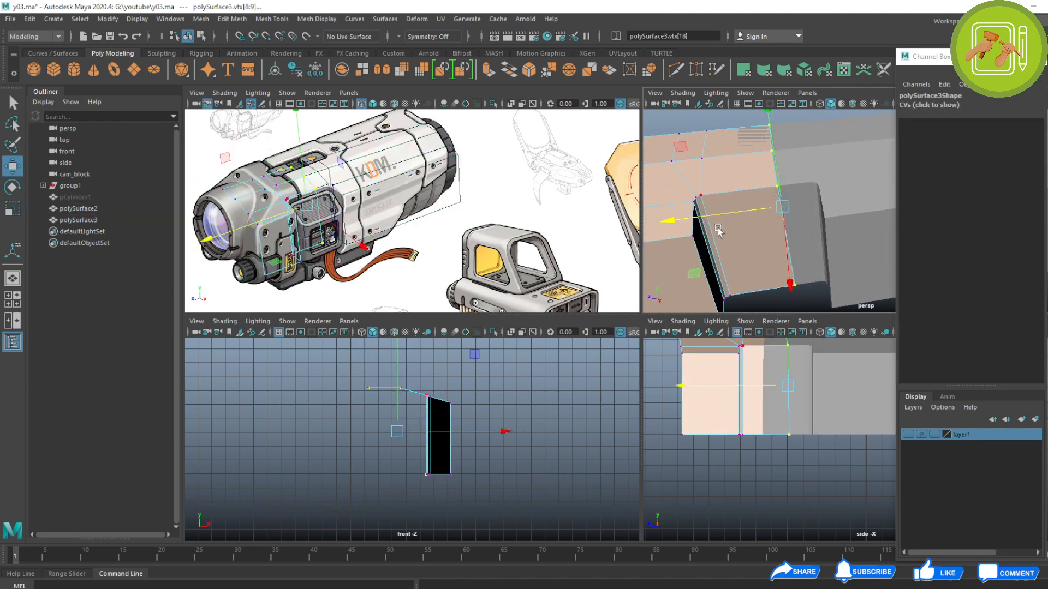
{"action": "left_click_drag", "start_coordinate": [714, 219], "coordinate": [587, 257]}
{"action": "key", "text": "space"}
{"action": "key", "text": "F8"}
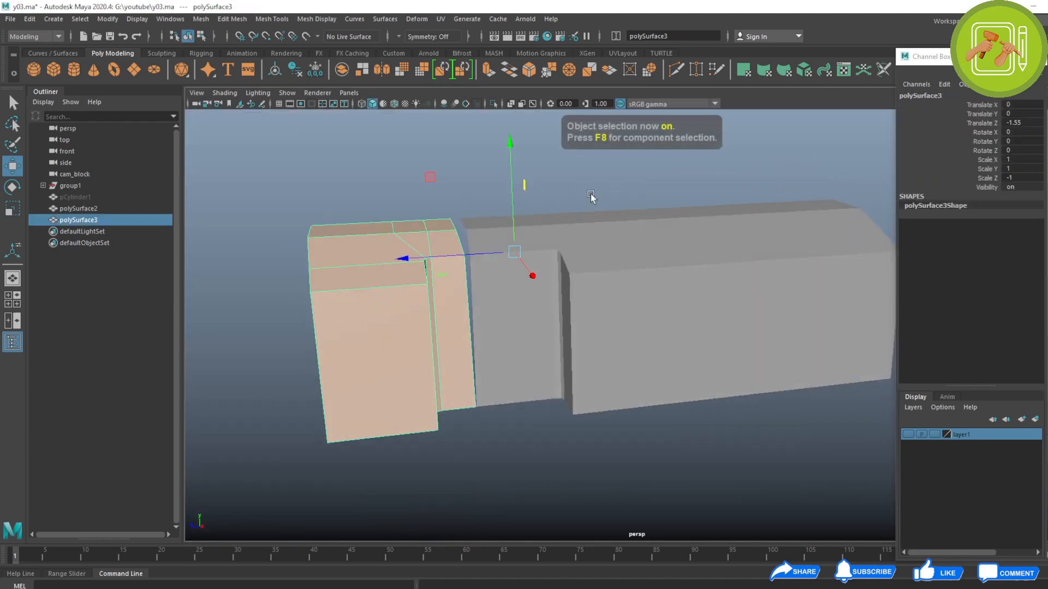
Scale the facing end edges of the front section and the main body lengthwise to straighten both sides of the gap.
{"action": "left_click_drag", "start_coordinate": [592, 197], "coordinate": [527, 273], "text": "alt"}
{"action": "right_click_drag", "start_coordinate": [527, 273], "coordinate": [520, 200]}
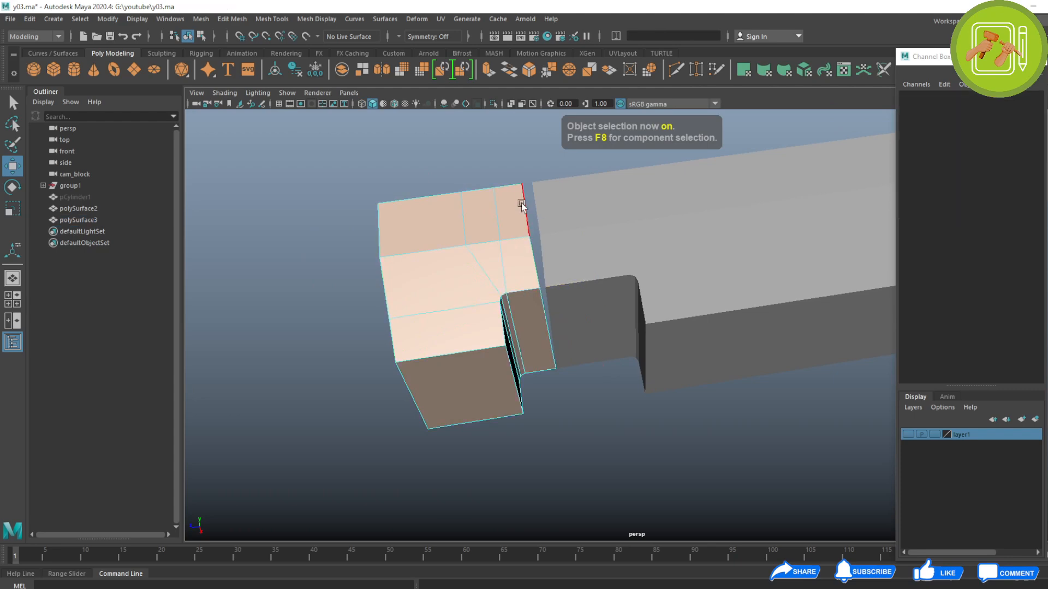
{"action": "left_click", "coordinate": [546, 317]}
{"action": "key", "text": "r"}
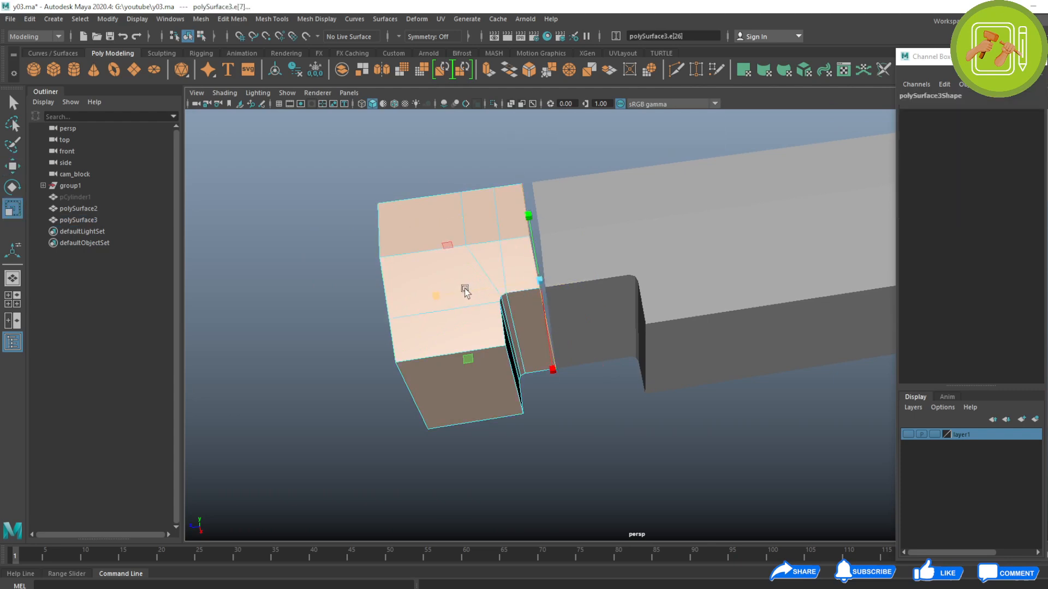
{"action": "left_click", "coordinate": [587, 246]}
{"action": "right_click_drag", "start_coordinate": [586, 246], "coordinate": [571, 195]}
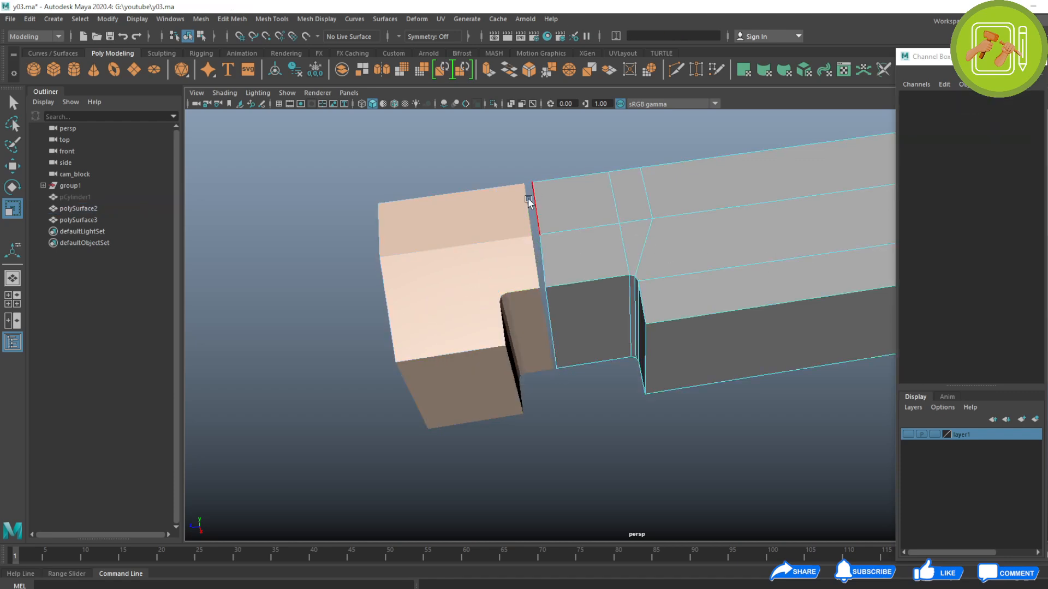
{"action": "left_click", "coordinate": [531, 201]}
{"action": "left_click", "coordinate": [553, 312], "text": "shift"}
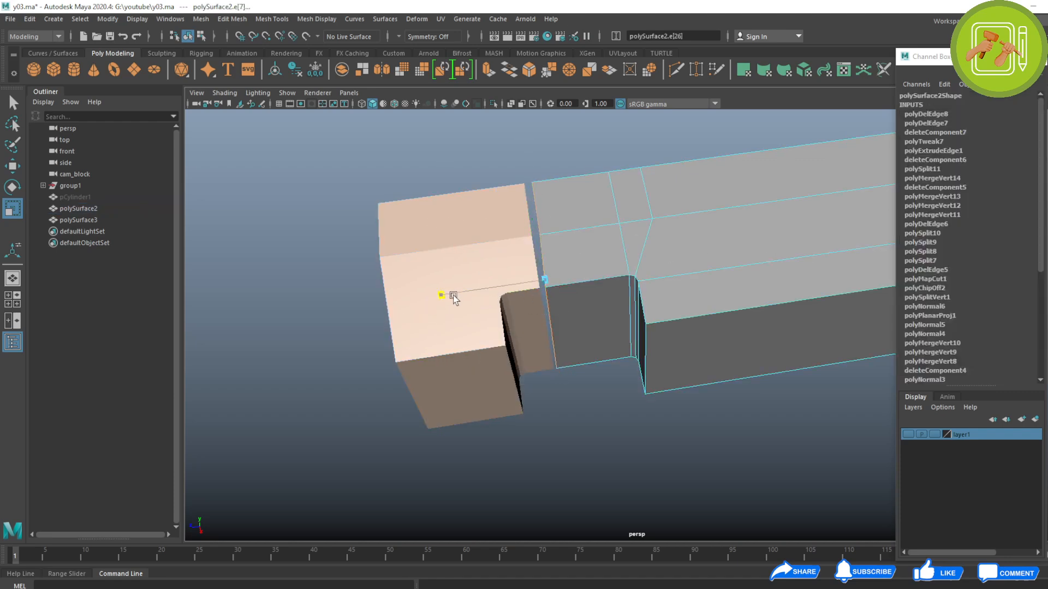
{"action": "key", "text": "F8"}
{"action": "left_click", "coordinate": [509, 174]}
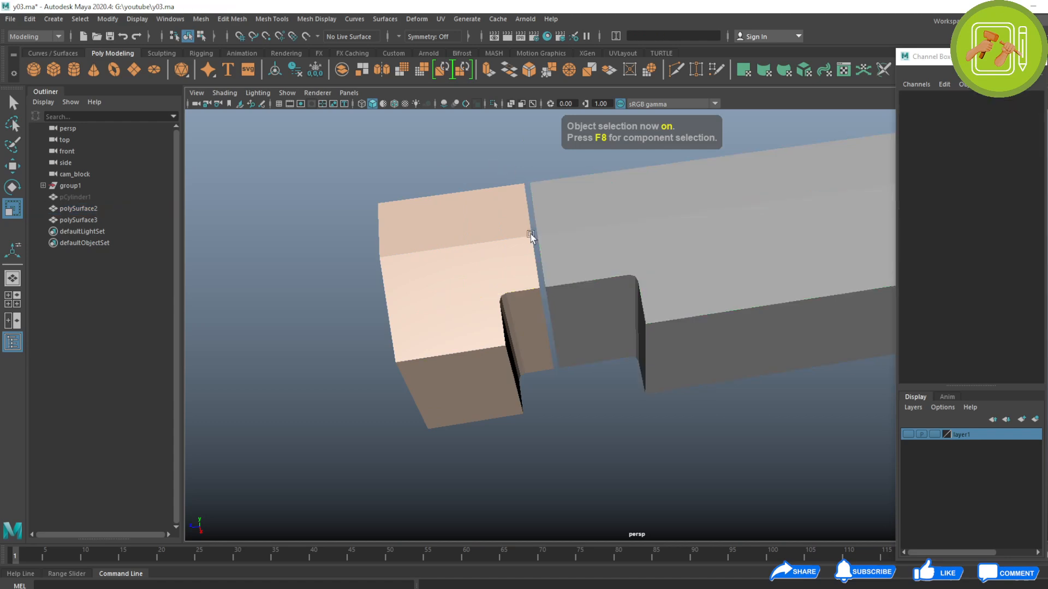
Preview both body sections with smoothing around the gap and notches, and return them to unsmoothed display.
{"action": "left_click_drag", "start_coordinate": [532, 234], "coordinate": [554, 303], "text": "alt"}
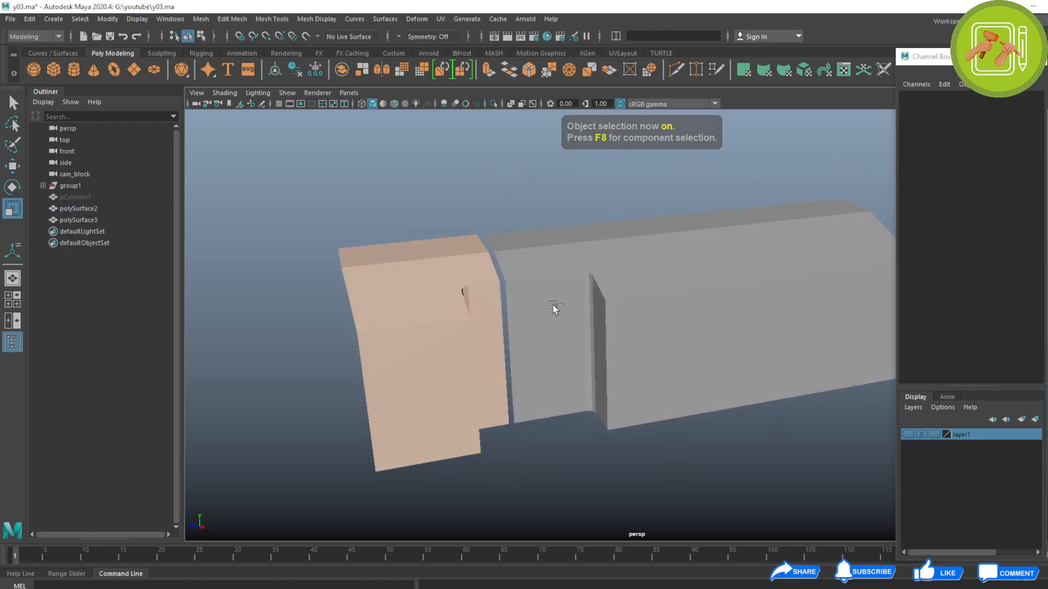
{"action": "left_click_drag", "start_coordinate": [501, 210], "coordinate": [618, 425], "text": "alt"}
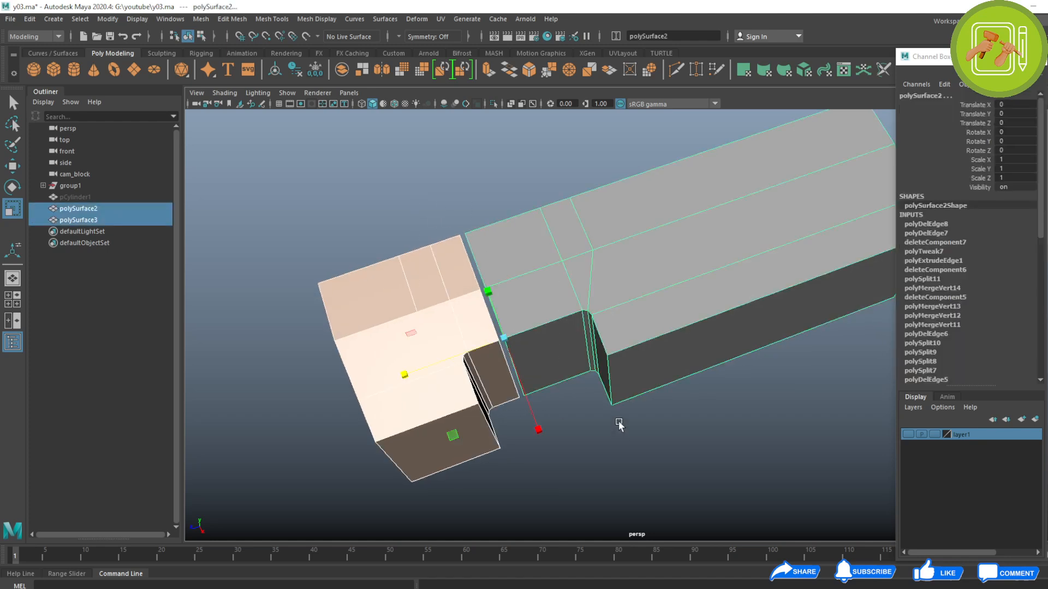
{"action": "key", "text": "3"}
{"action": "left_click", "coordinate": [408, 228]}
{"action": "left_click_drag", "start_coordinate": [438, 311], "coordinate": [416, 281], "text": "alt"}
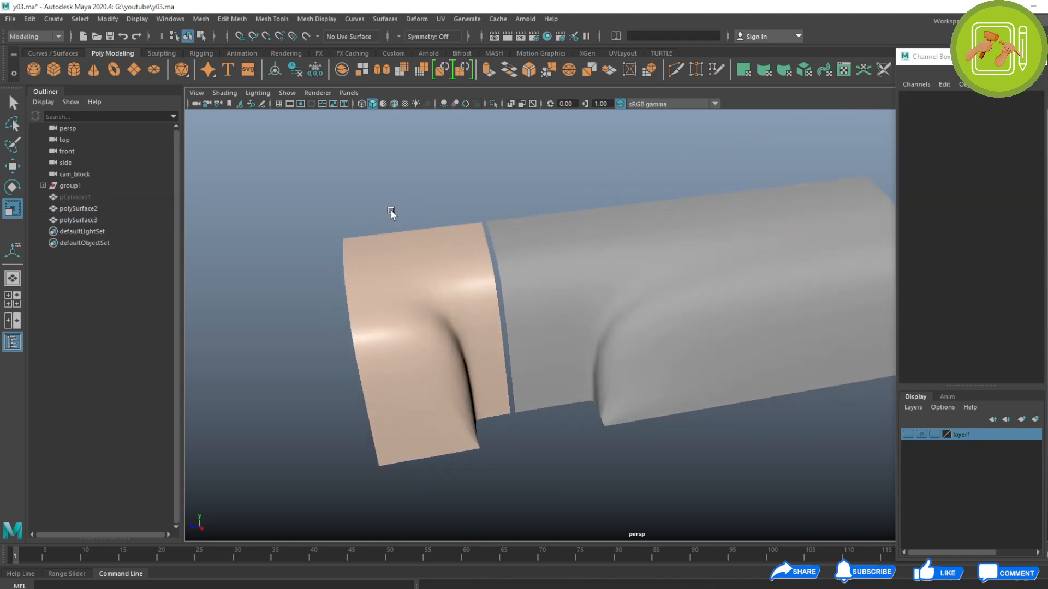
{"action": "left_click_drag", "start_coordinate": [390, 211], "coordinate": [591, 404]}
{"action": "key", "text": "1"}
{"action": "left_click", "coordinate": [440, 181]}
{"action": "left_click_drag", "start_coordinate": [417, 248], "coordinate": [467, 265], "text": "alt"}
Compare both blocked-out sections with the concept art in the cam_block view, alternating shaded and wireframe display.
{"action": "key", "text": "space"}
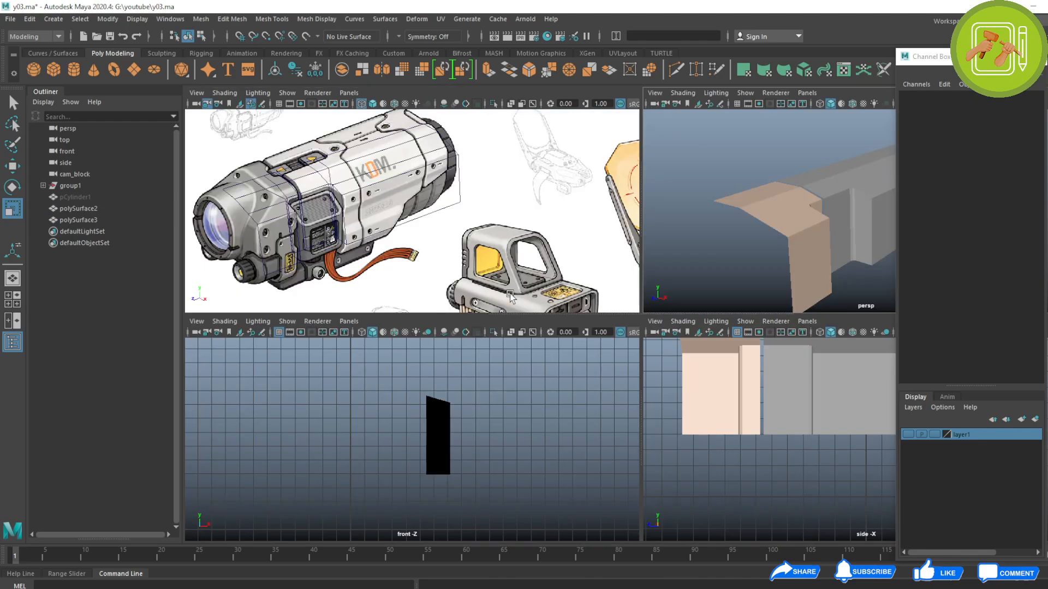
{"action": "key", "text": "space"}
{"action": "key", "text": "5"}
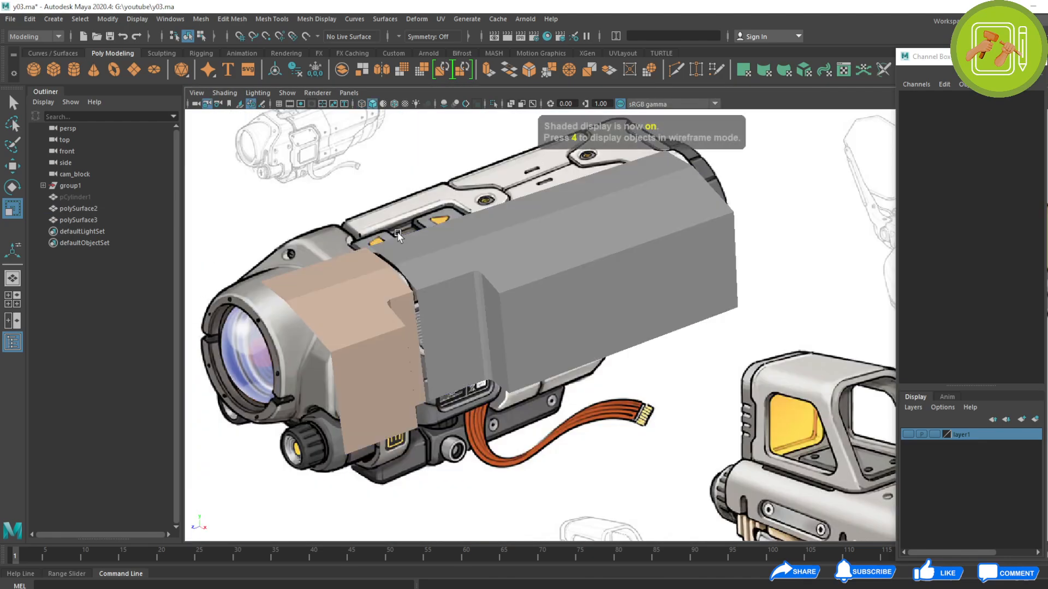
{"action": "key", "text": "4"}
{"action": "key", "text": "5"}
{"action": "key", "text": "4"}
{"action": "key", "text": "5"}
{"action": "key", "text": "4"}
{"action": "key", "text": "5"}
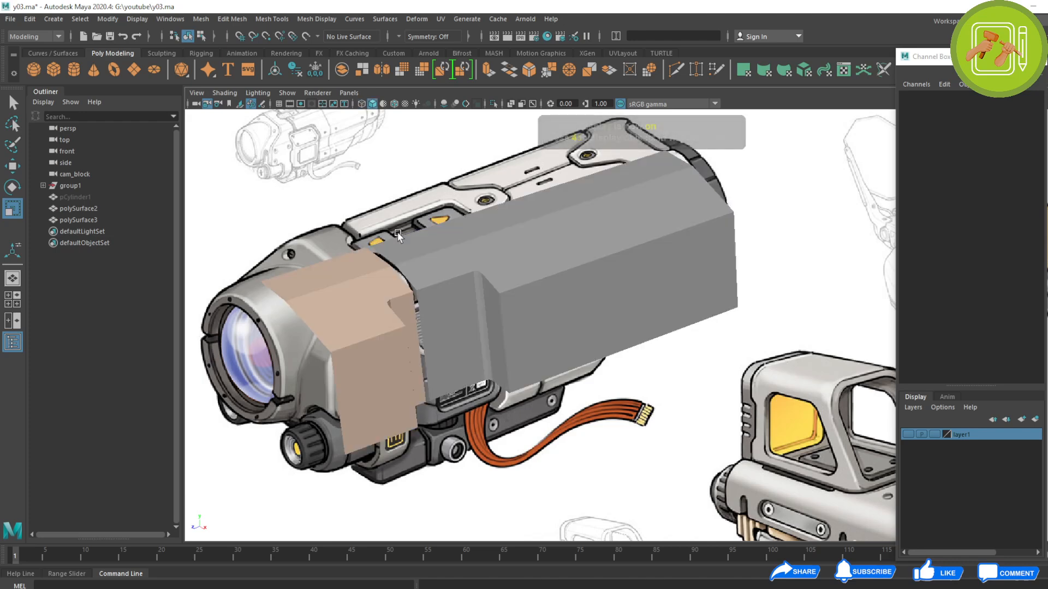
{"action": "key", "text": "4"}
{"action": "key", "text": "5"}
{"action": "key", "text": "4"}
{"action": "key", "text": "5"}
{"action": "key", "text": "4"}
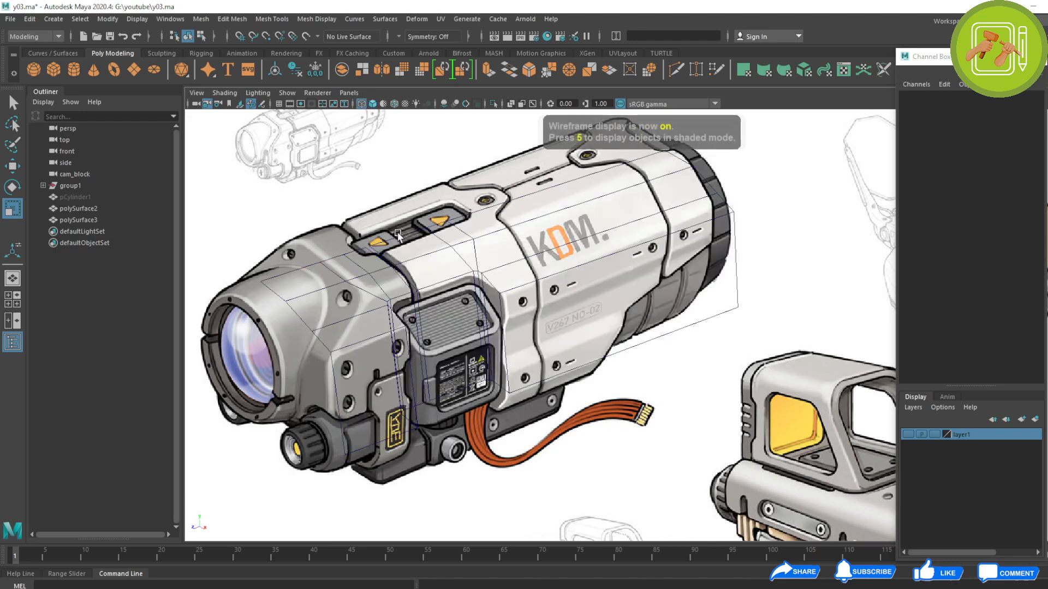
{"action": "key", "text": "5"}
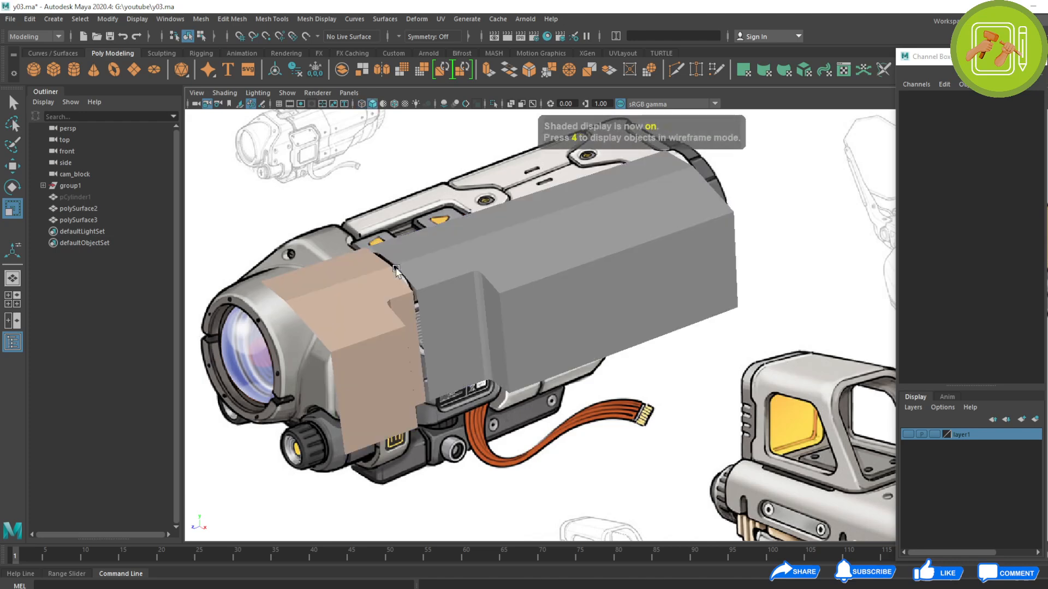
Select the front section, switch to wireframe display, save the scene and activate the Move tool.
{"action": "left_click", "coordinate": [366, 288]}
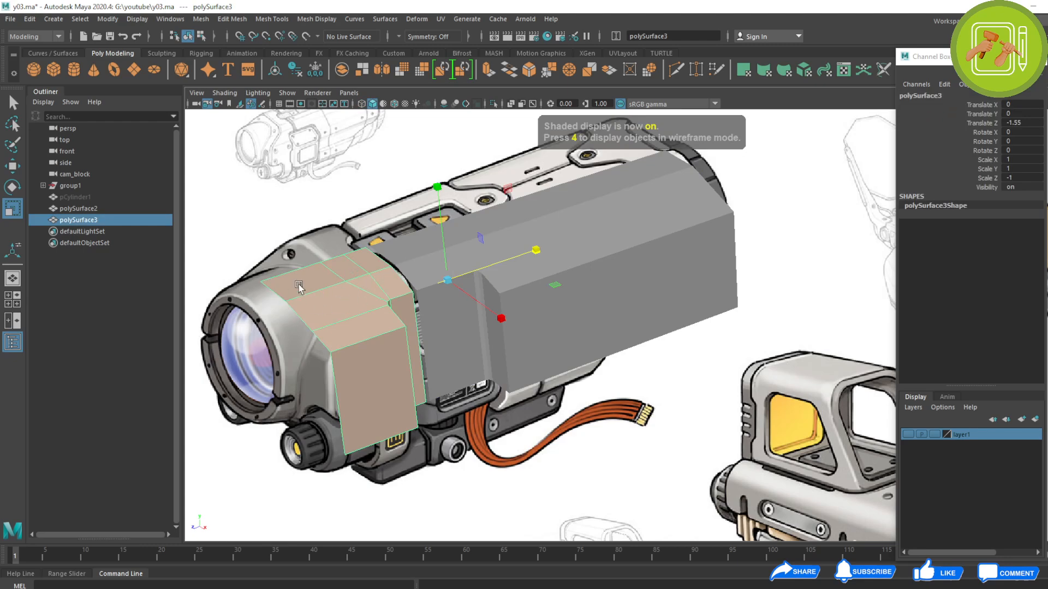
{"action": "key", "text": "4"}
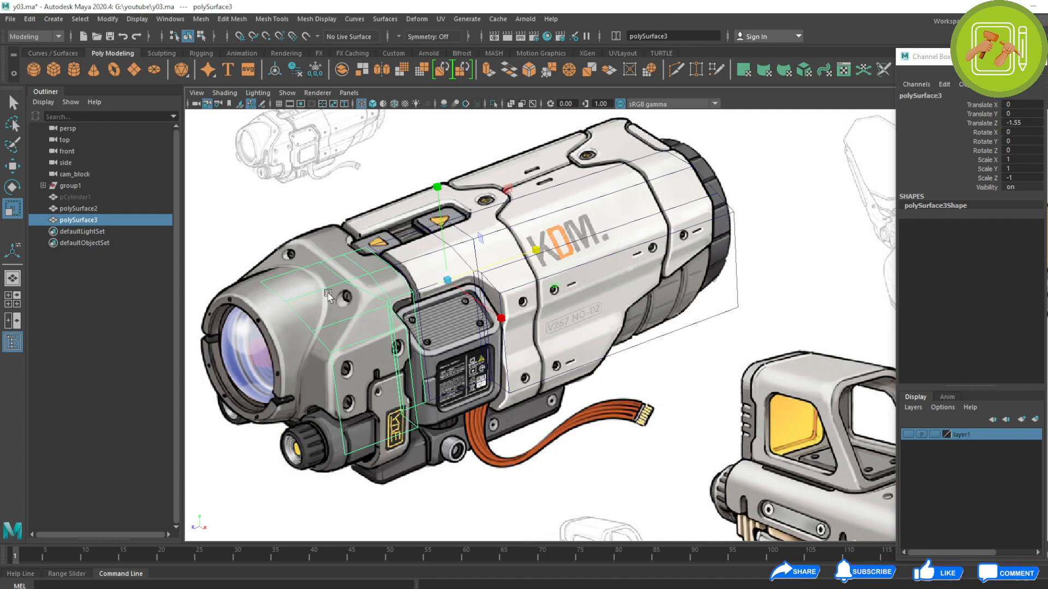
{"action": "key", "text": "ctrl+s"}
{"action": "key", "text": "w"}
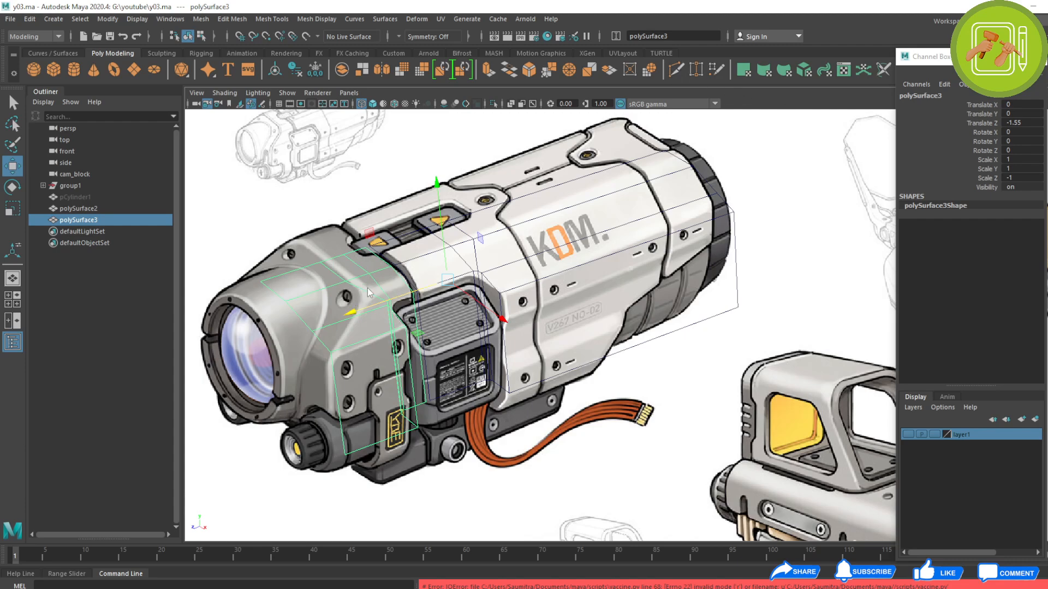
Examine the front section's fit against the lens housing artwork up close, in both shaded and wireframe display.
{"action": "left_click", "coordinate": [356, 313]}
{"action": "scroll", "coordinate": [383, 310], "scroll_direction": "up", "scroll_amount": 2}
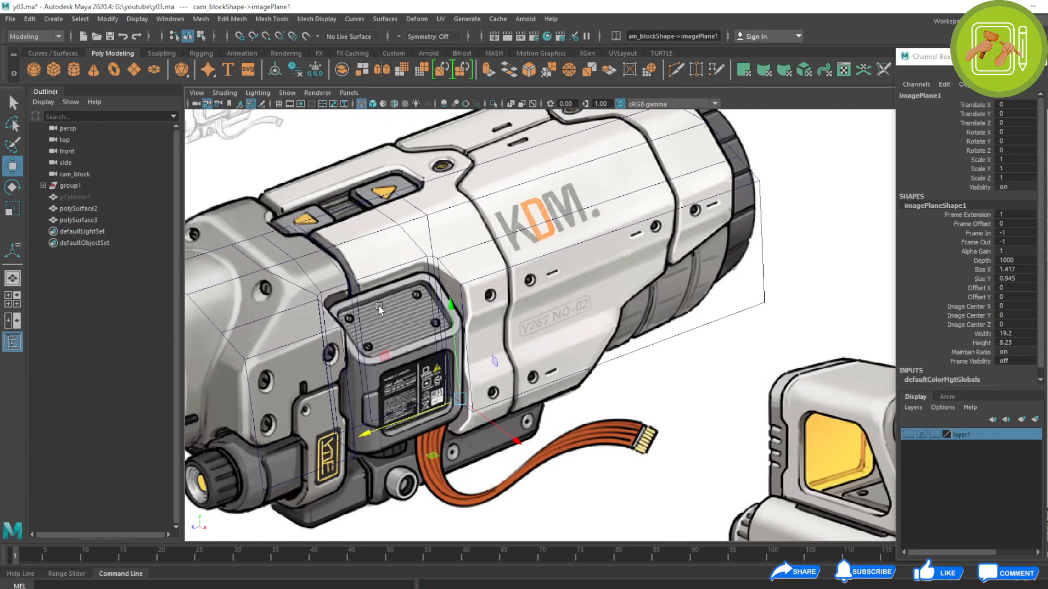
{"action": "scroll", "coordinate": [655, 327], "scroll_direction": "up", "scroll_amount": 5}
{"action": "middle_click_drag", "start_coordinate": [382, 310], "coordinate": [564, 321]}
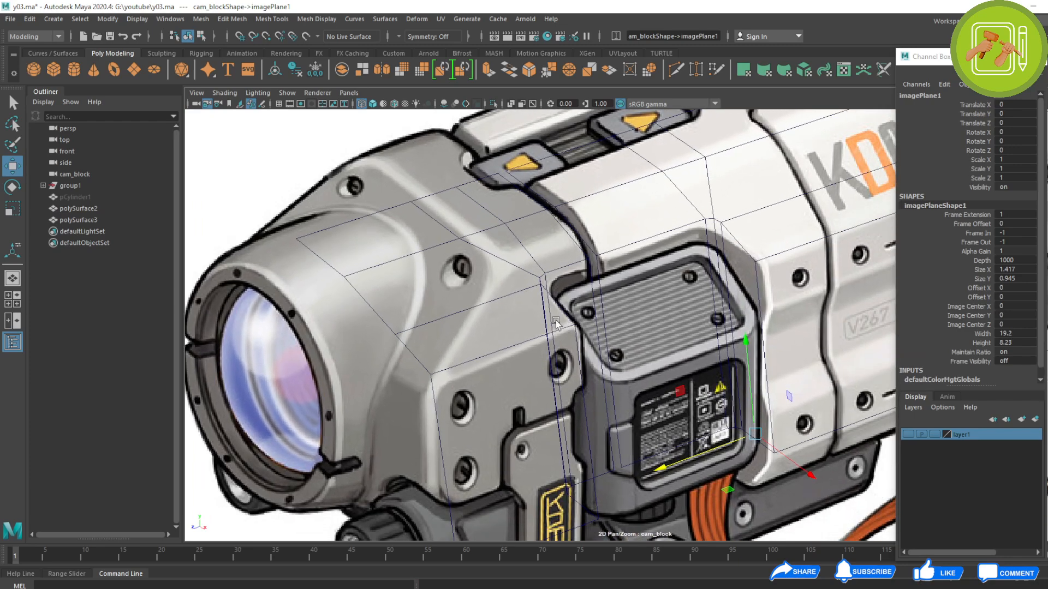
{"action": "key", "text": "5"}
{"action": "key", "text": "4"}
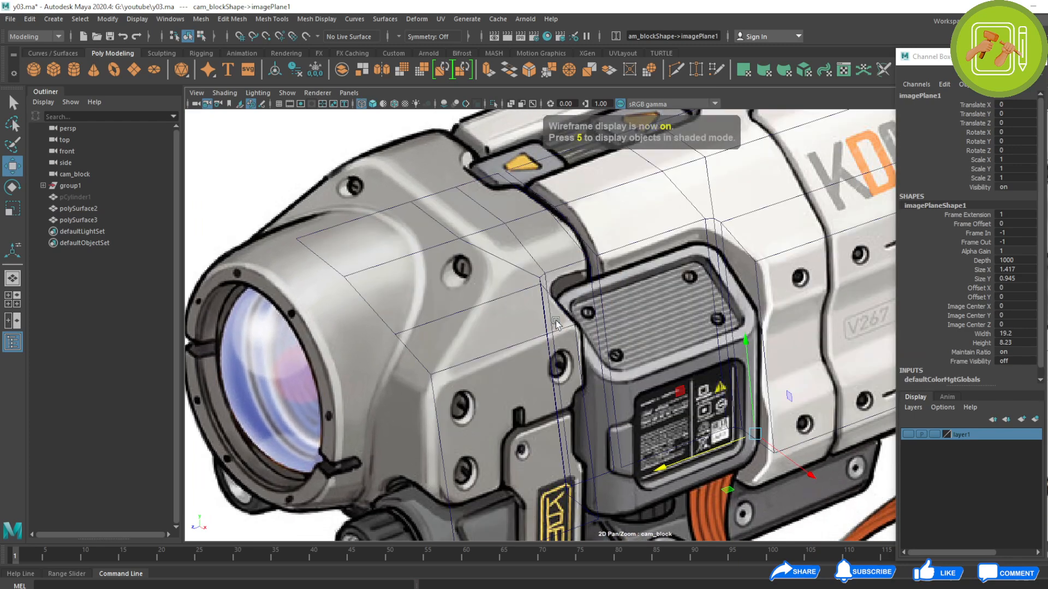
{"action": "key", "text": "5"}
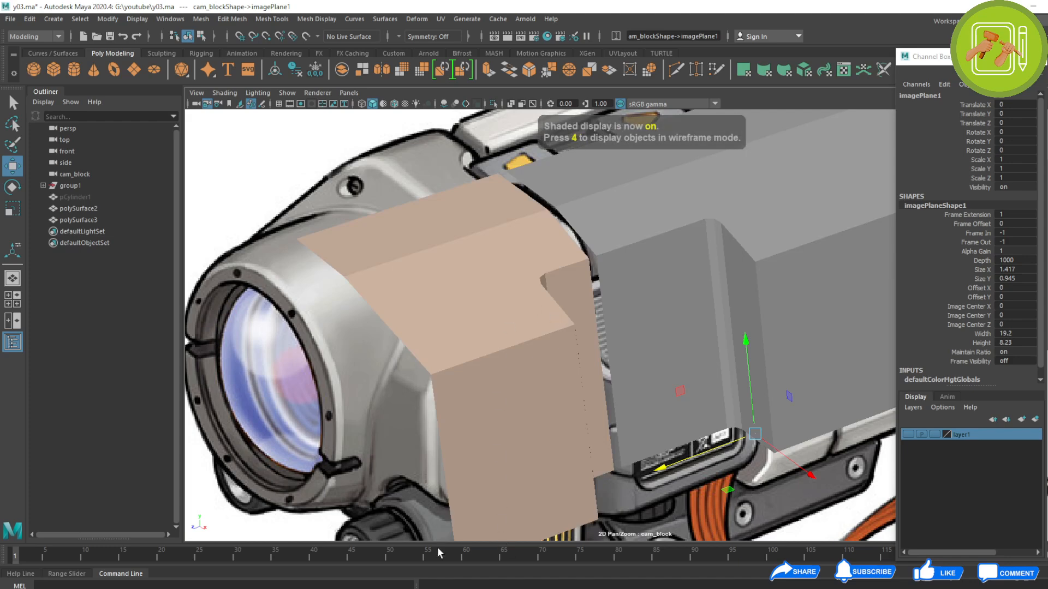
{"action": "key", "text": "4"}
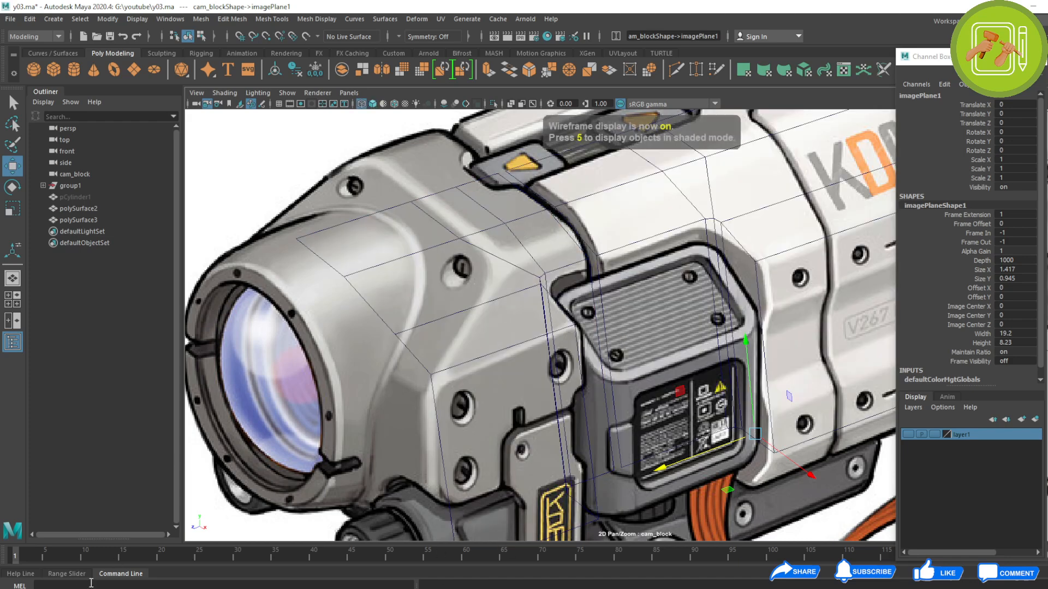
Capture the viewport in Snipping Tool, mark the housing's crease and corner lines in red, and return to Maya.
{"action": "key", "text": "super"}
{"action": "type", "text": "s"}
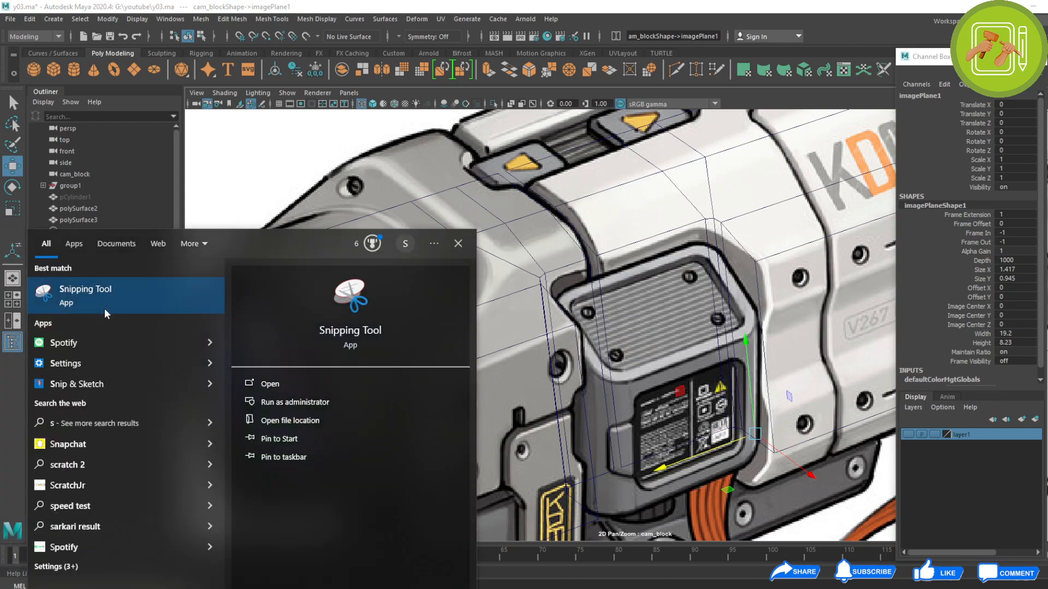
{"action": "left_click", "coordinate": [105, 301]}
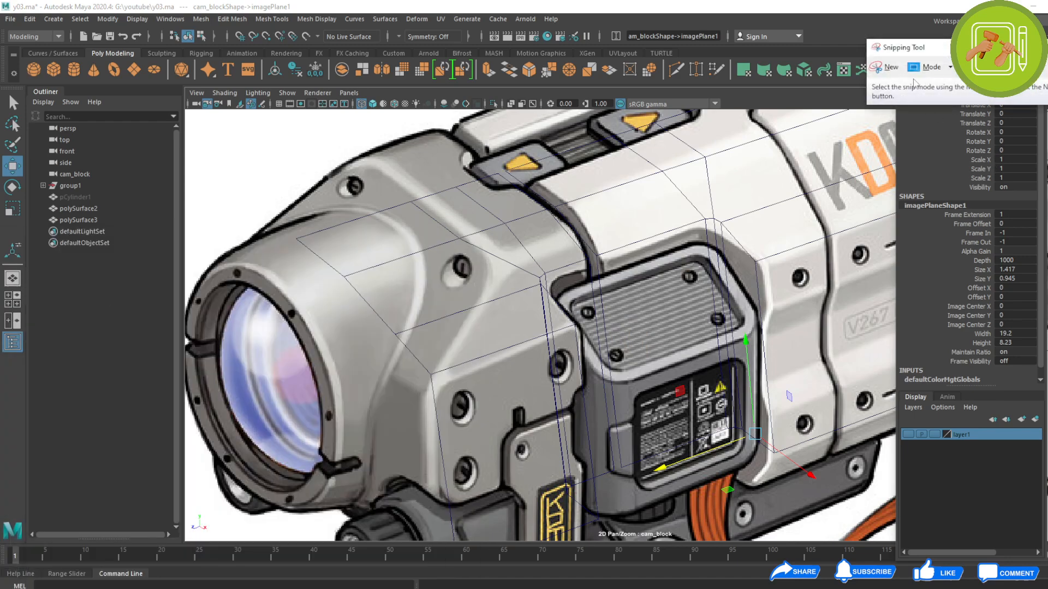
{"action": "left_click", "coordinate": [887, 66]}
{"action": "left_click_drag", "start_coordinate": [218, 124], "coordinate": [881, 519]}
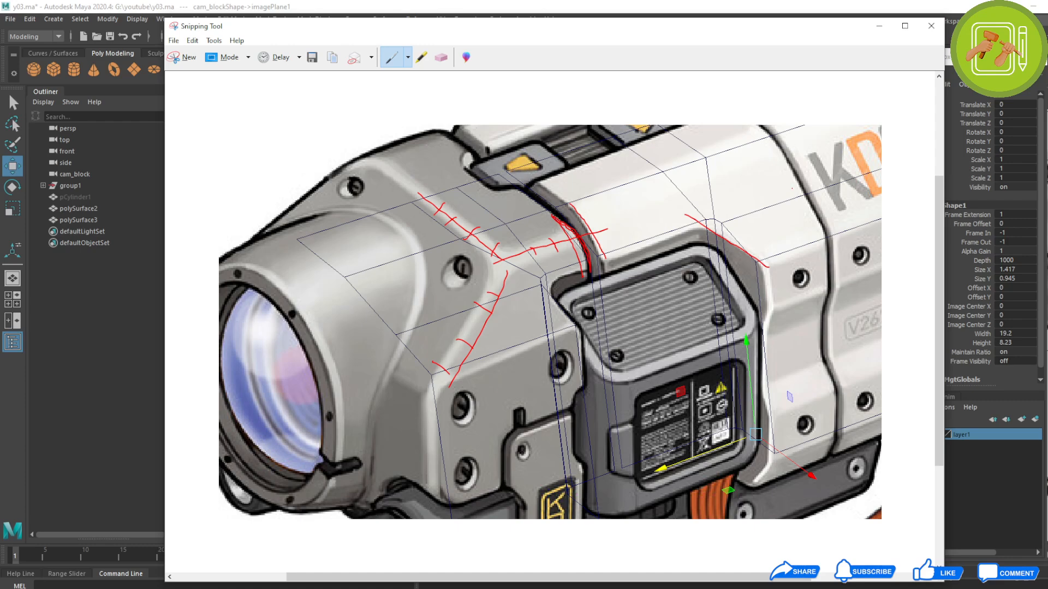
{"action": "left_click", "coordinate": [880, 26]}
Select the front section and compare it with the artwork, alternating shaded and wireframe display.
{"action": "left_click", "coordinate": [495, 258]}
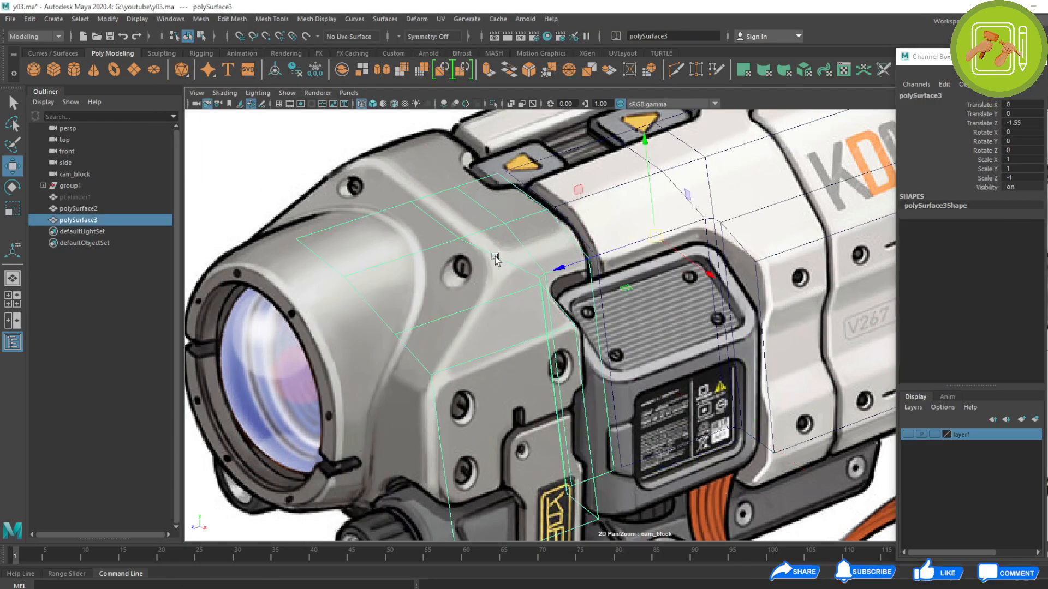
{"action": "key", "text": "5"}
{"action": "key", "text": "4"}
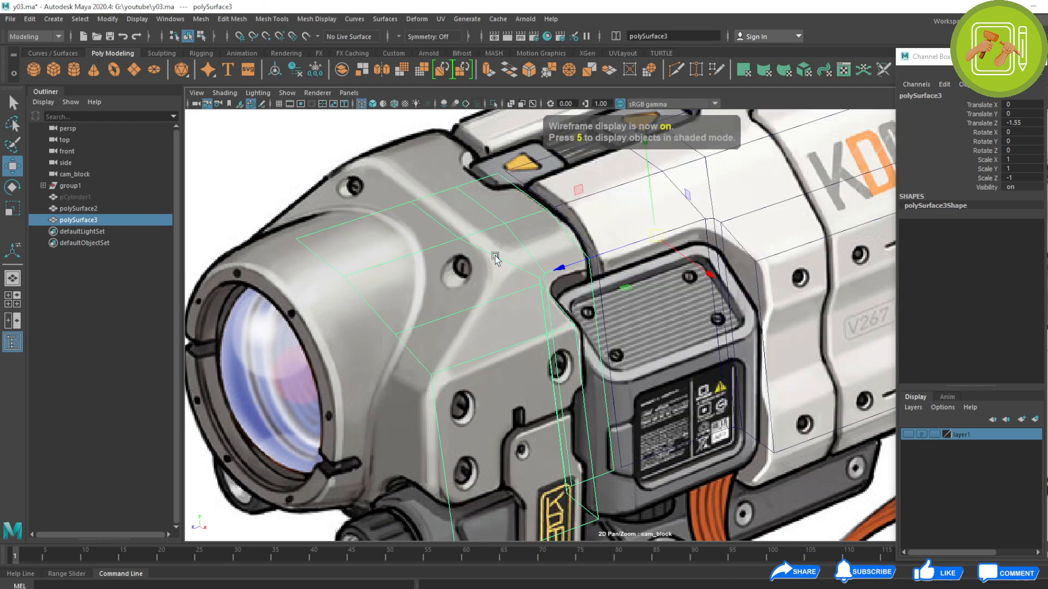
{"action": "key", "text": "5"}
{"action": "key", "text": "4"}
{"action": "key", "text": "5"}
{"action": "key", "text": "4"}
Cut the front section with Multi-Cut from its rear edge to the crease corner, then down to the lower front corner vertex.
{"action": "left_click", "coordinate": [675, 69]}
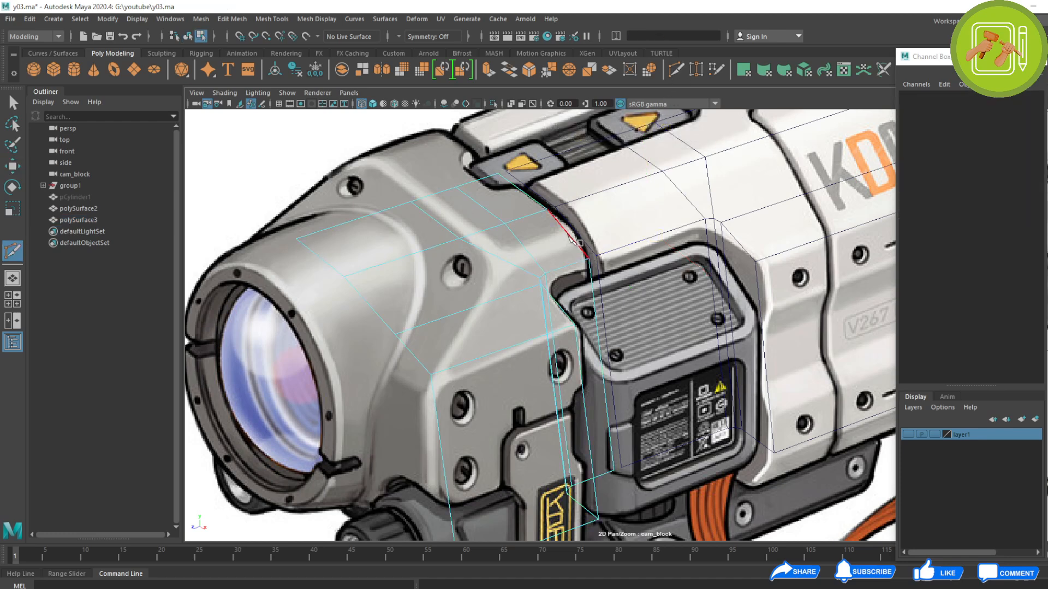
{"action": "left_click", "coordinate": [570, 236]}
{"action": "left_click", "coordinate": [507, 262]}
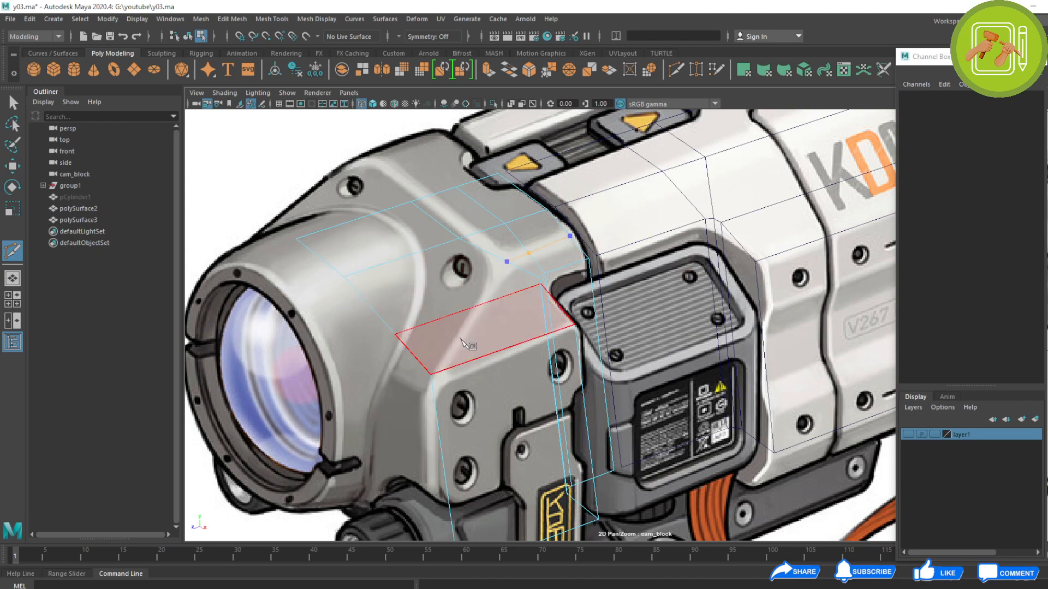
{"action": "left_click", "coordinate": [434, 374]}
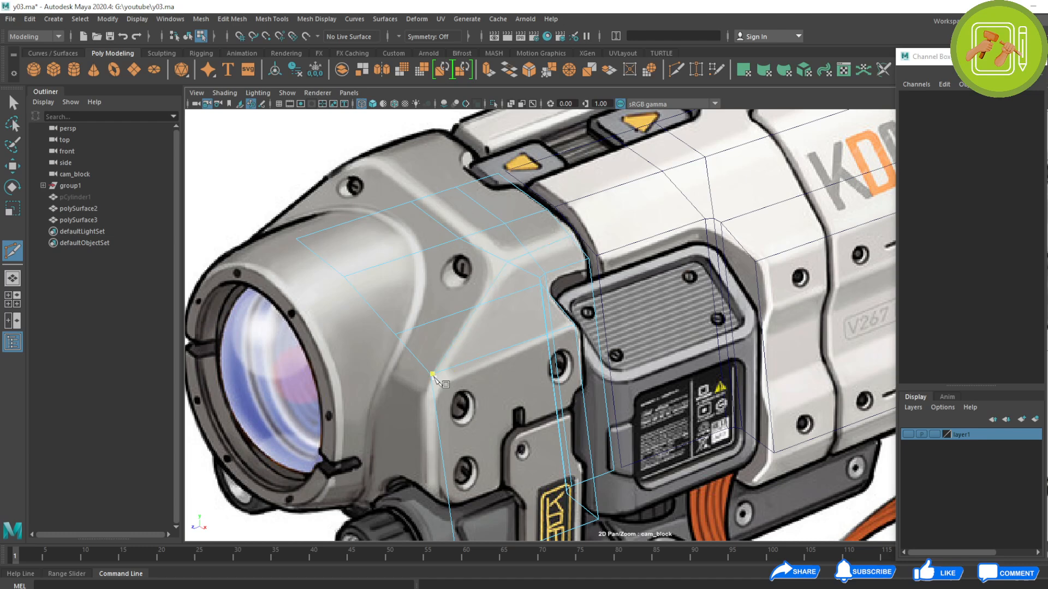
{"action": "key", "text": "w"}
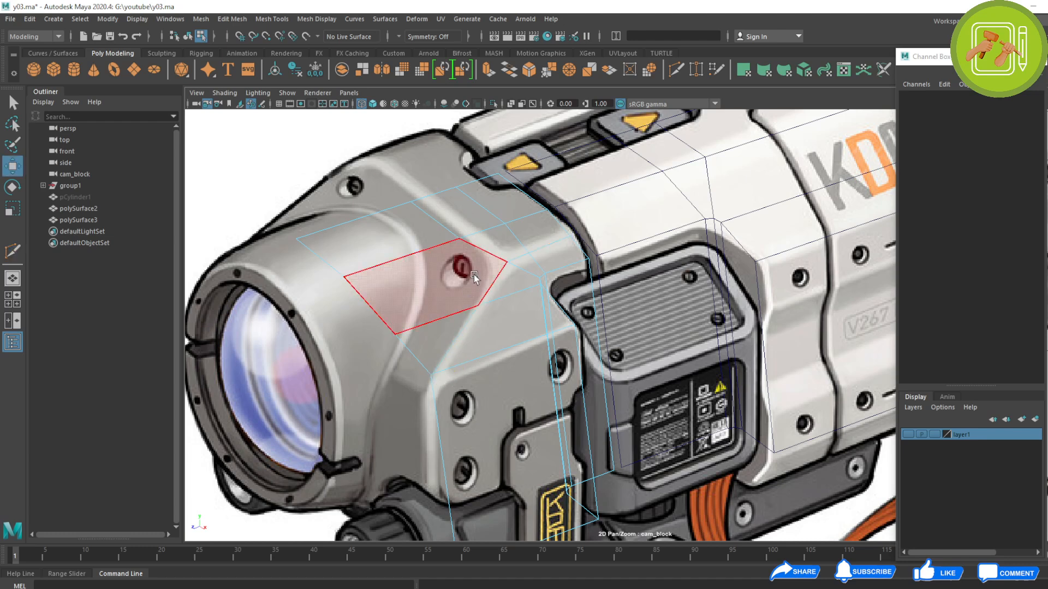
Add a second Multi-Cut from the crease corner up to the front section's upper edge, following the drawn crease.
{"action": "key", "text": "F8"}
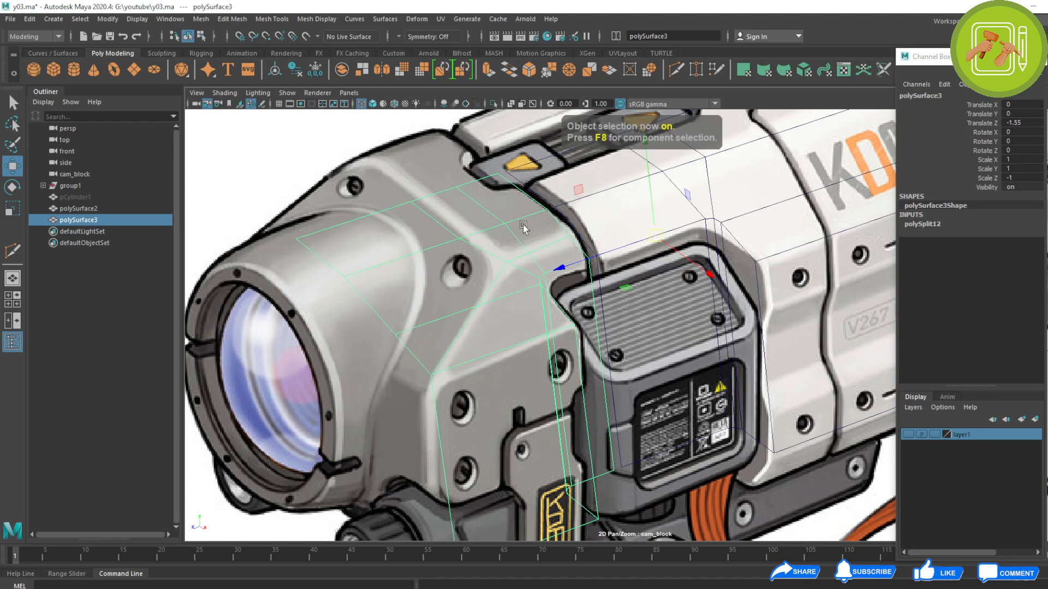
{"action": "right_click_drag", "start_coordinate": [522, 228], "coordinate": [522, 186], "text": "shift"}
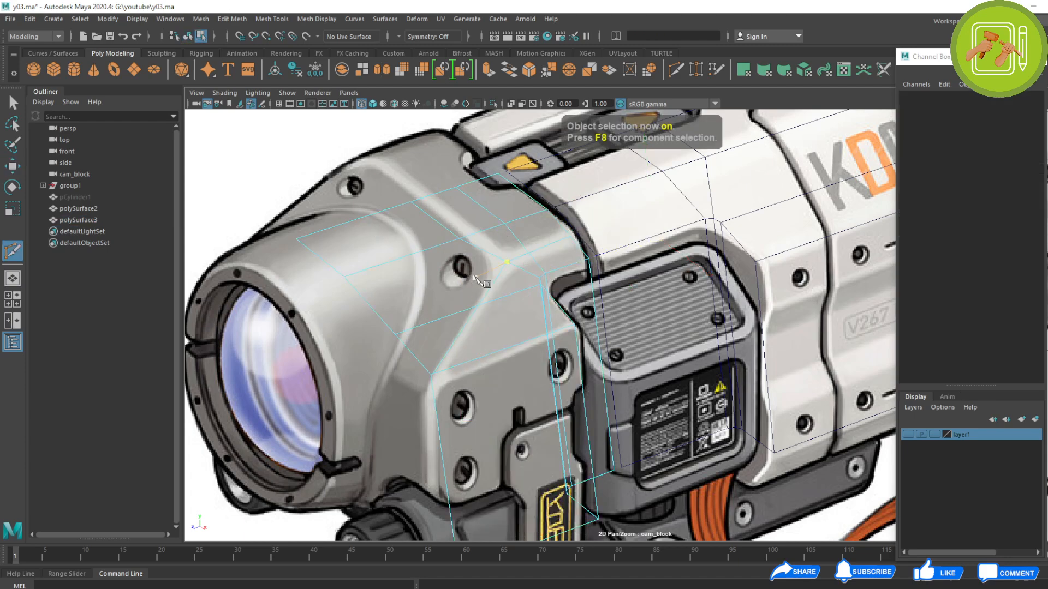
{"action": "left_click", "coordinate": [507, 263]}
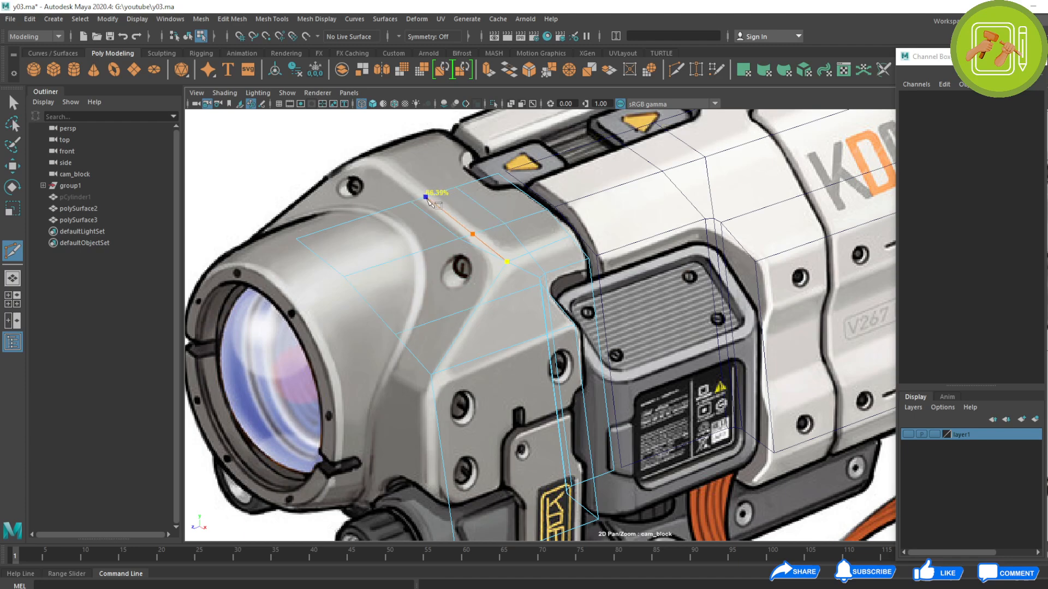
{"action": "key", "text": "w"}
Delete the redundant old edge beside the new cut on the front section and return to object selection.
{"action": "right_click_drag", "start_coordinate": [484, 282], "coordinate": [479, 242]}
{"action": "left_click", "coordinate": [479, 251]}
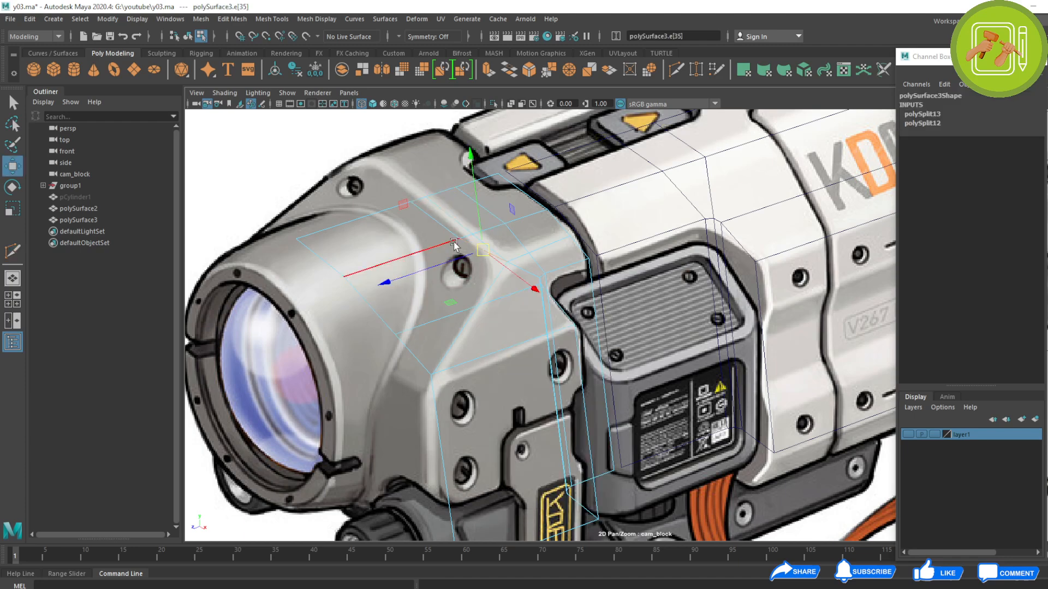
{"action": "key", "text": "Delete"}
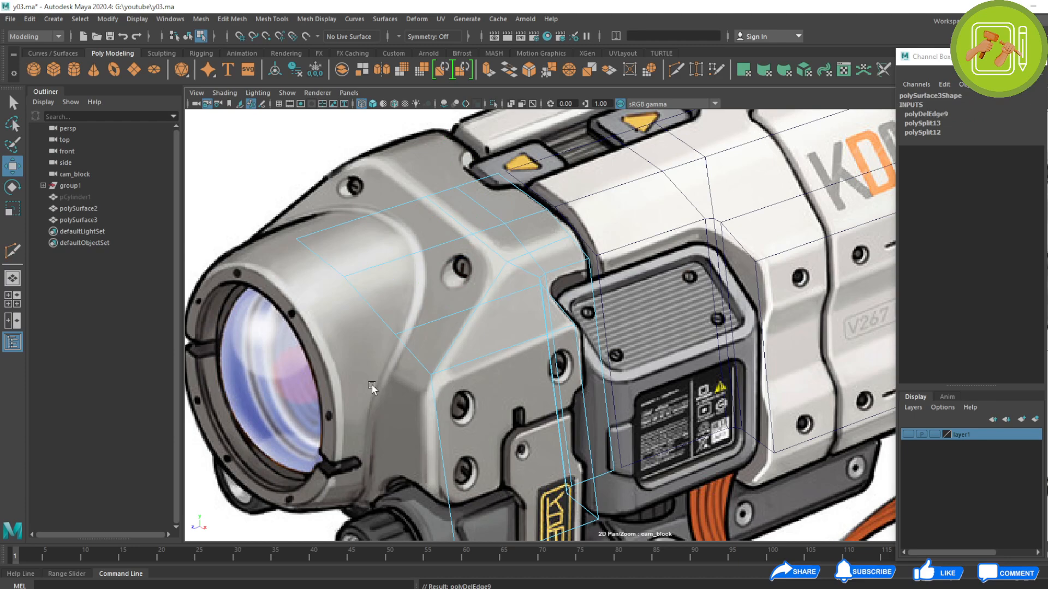
{"action": "key", "text": "F8"}
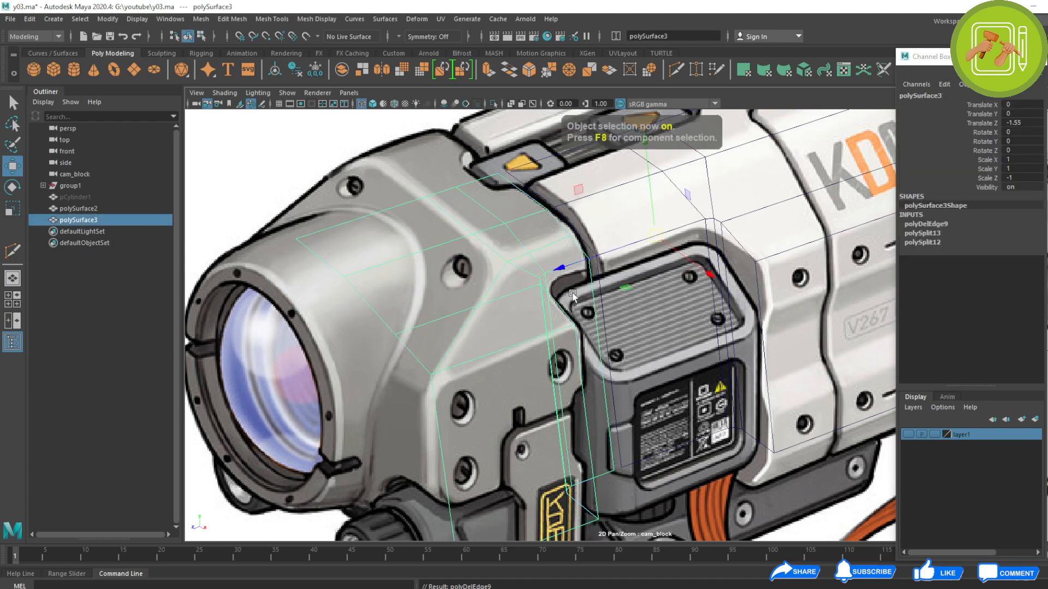
Select the edges of the new crease cut and examine their shape in the perspective view.
{"action": "right_click_drag", "start_coordinate": [501, 261], "coordinate": [483, 236]}
{"action": "left_click", "coordinate": [485, 247]}
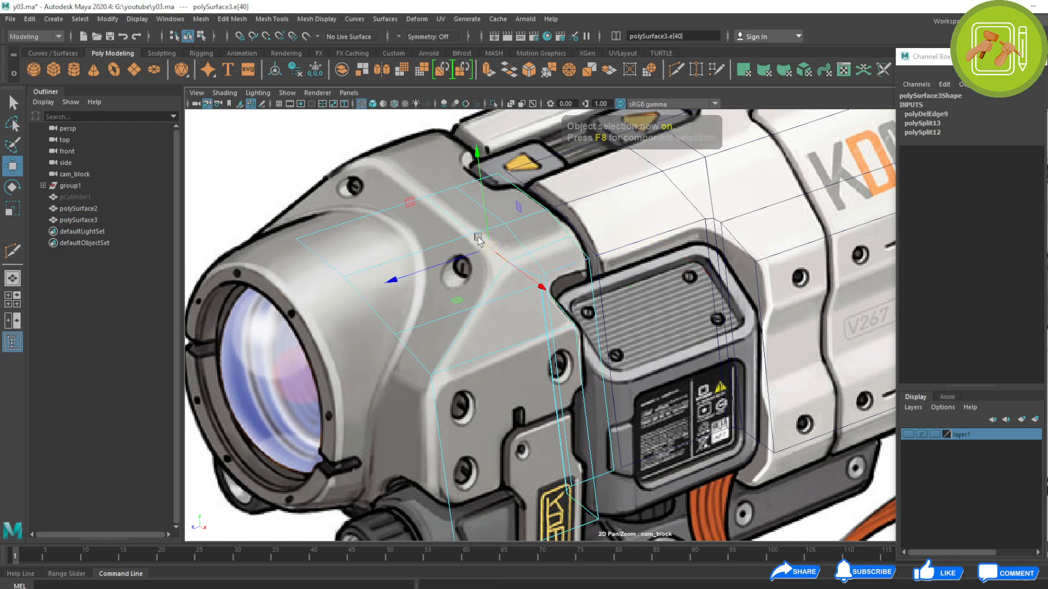
{"action": "left_click", "coordinate": [457, 219], "text": "shift"}
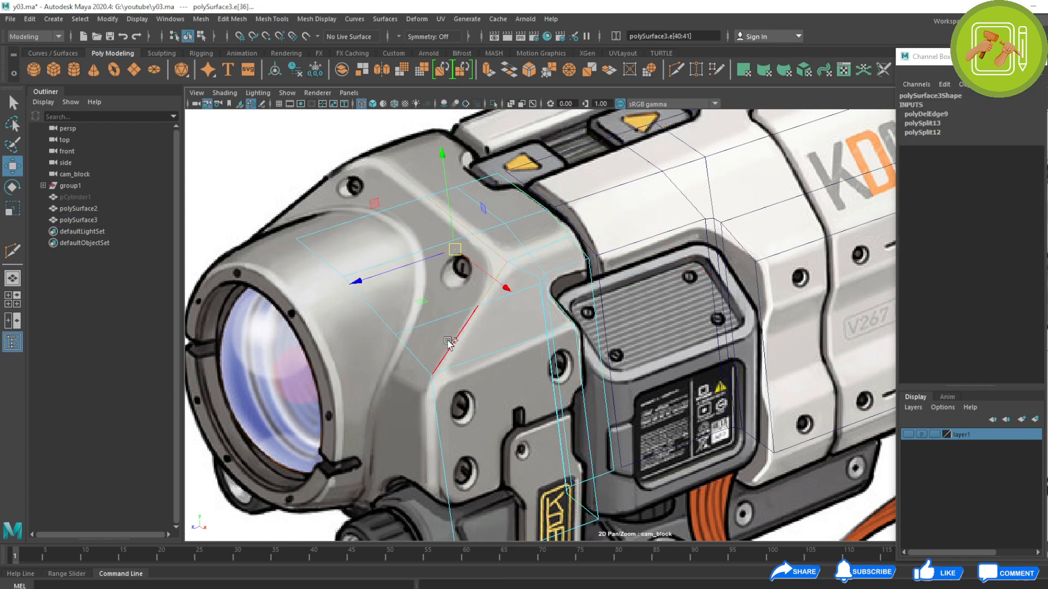
{"action": "key", "text": "space"}
{"action": "key", "text": "space"}
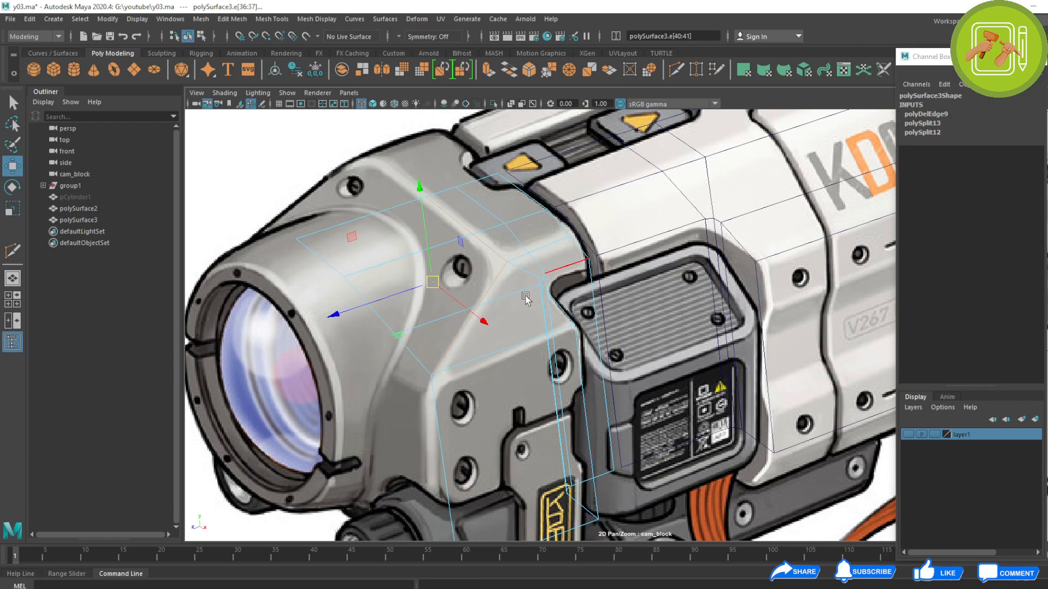
{"action": "key", "text": "space"}
{"action": "key", "text": "space"}
{"action": "left_click_drag", "start_coordinate": [516, 303], "coordinate": [513, 352], "text": "alt"}
{"action": "scroll", "coordinate": [513, 352], "scroll_direction": "up", "scroll_amount": 3}
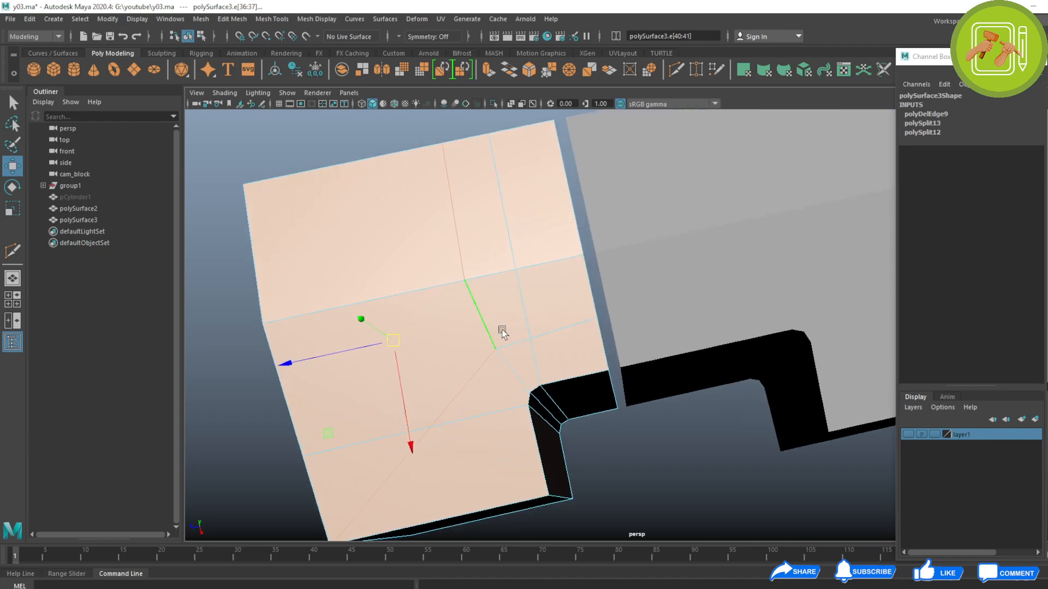
Select the two upper crease edges, place their pivot at the crease corner vertex and straighten them by scaling along Z.
{"action": "left_click", "coordinate": [486, 322]}
{"action": "left_click_drag", "start_coordinate": [481, 267], "coordinate": [515, 376], "text": "alt"}
{"action": "key", "text": "d"}
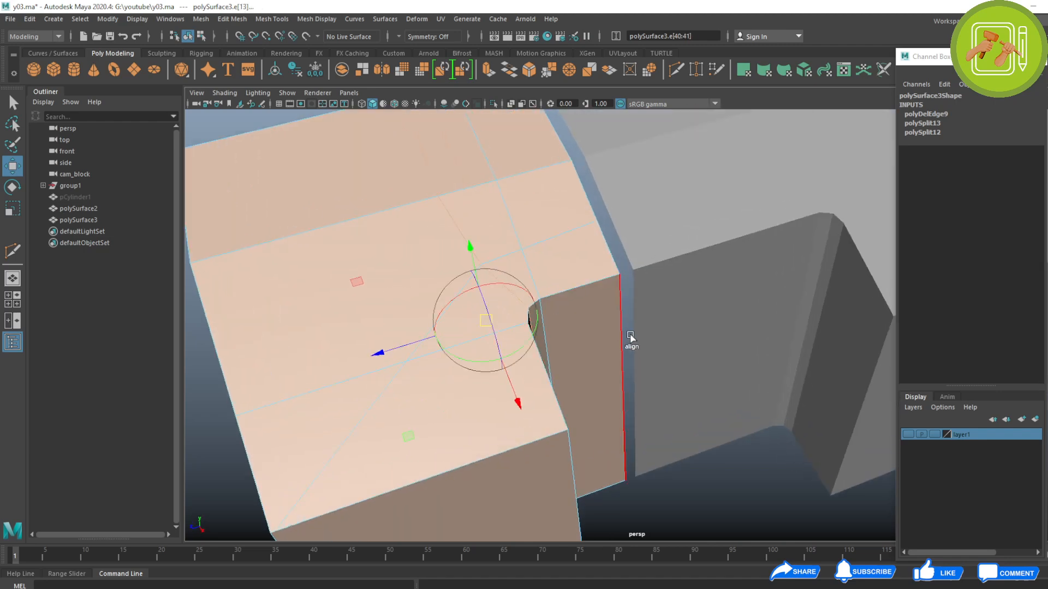
{"action": "left_click_drag", "start_coordinate": [587, 345], "coordinate": [539, 386], "text": "alt"}
{"action": "left_click", "coordinate": [466, 284]}
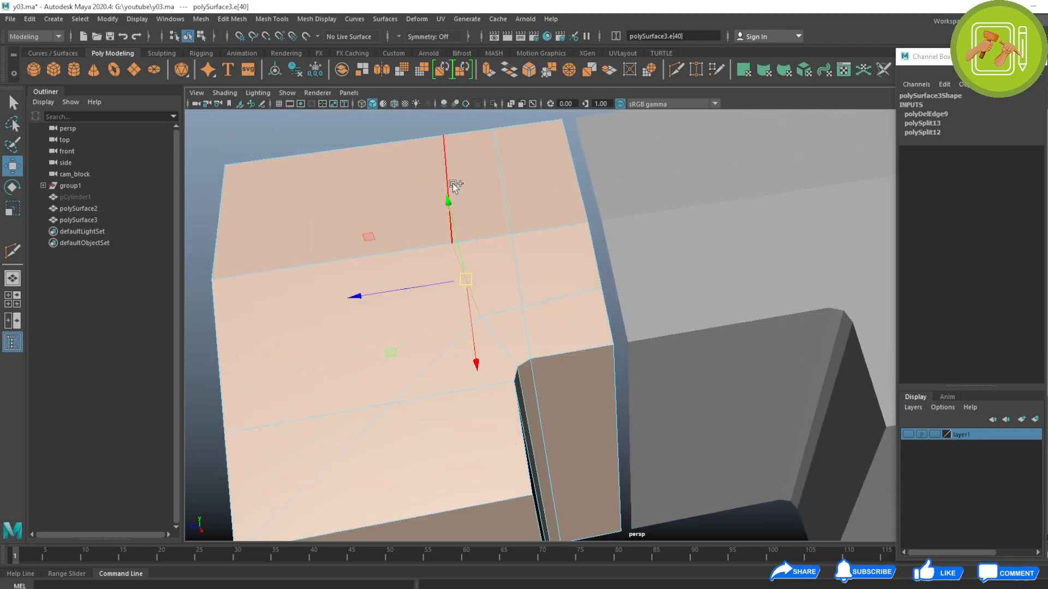
{"action": "left_click", "coordinate": [454, 186], "text": "shift"}
{"action": "left_click_drag", "start_coordinate": [471, 349], "coordinate": [497, 381], "text": "alt"}
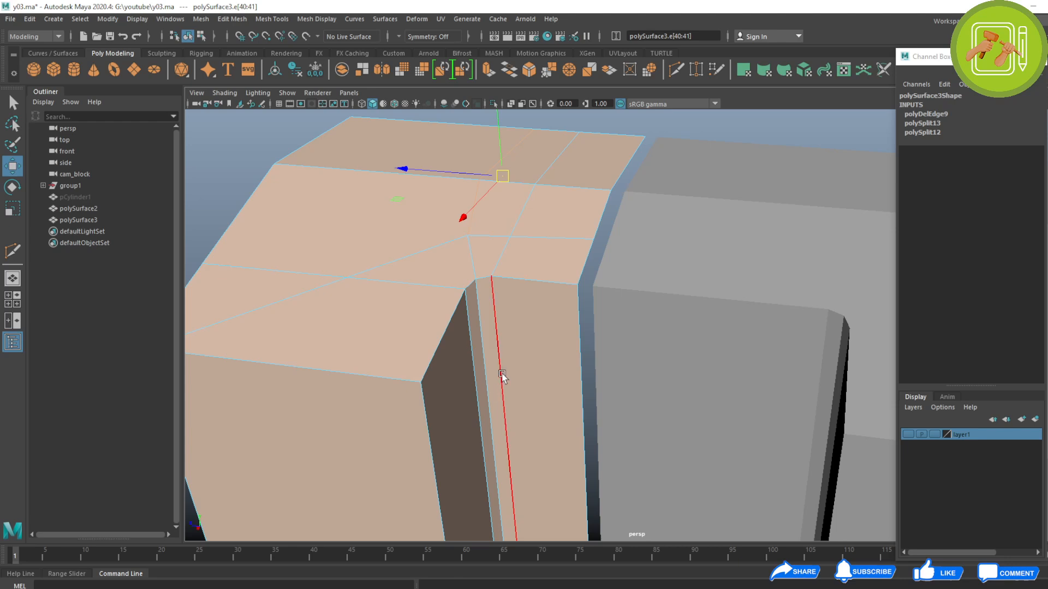
{"action": "key", "text": "d"}
{"action": "left_click", "coordinate": [474, 235]}
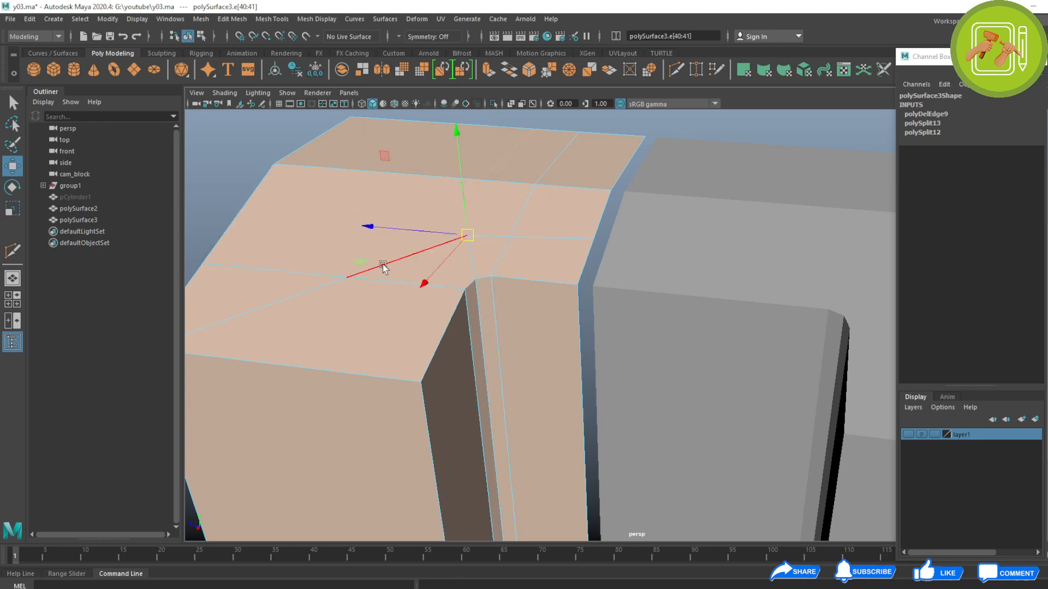
{"action": "left_click_drag", "start_coordinate": [381, 264], "coordinate": [434, 334], "text": "alt"}
{"action": "key", "text": "r"}
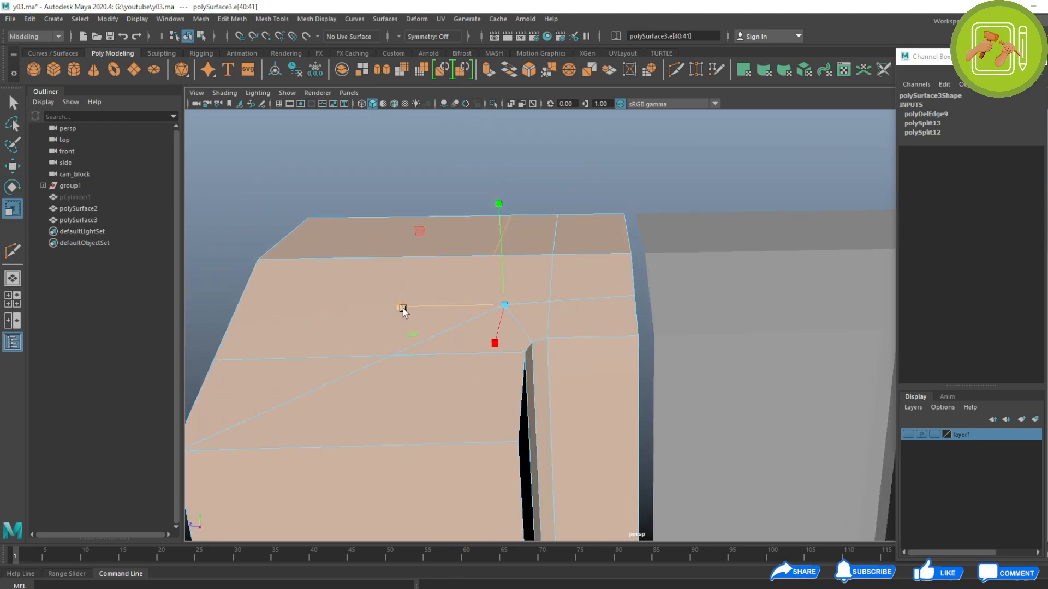
Move the two upper crease edges slightly forward along Z to match the crease in the cam_block artwork.
{"action": "left_click_drag", "start_coordinate": [545, 335], "coordinate": [542, 306], "text": "alt"}
{"action": "key", "text": "space"}
{"action": "key", "text": "space"}
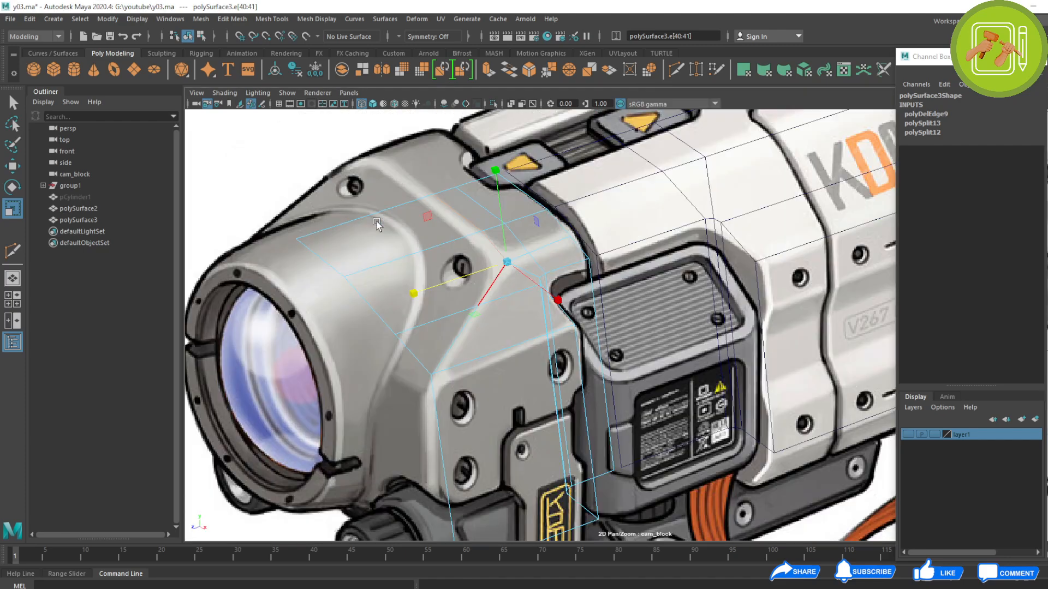
{"action": "key", "text": "w"}
{"action": "left_click_drag", "start_coordinate": [419, 294], "coordinate": [416, 295]}
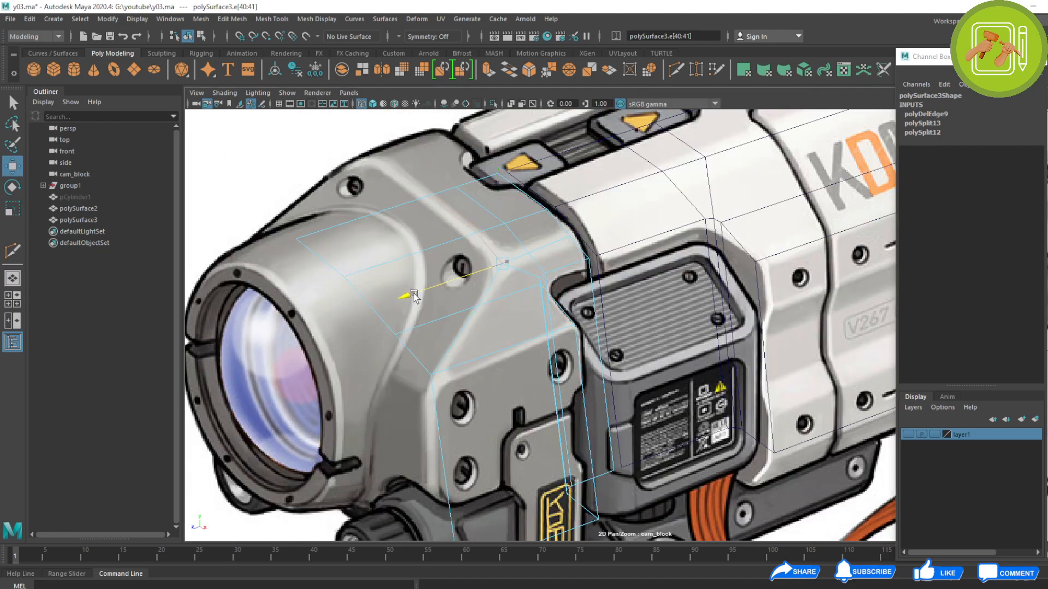
{"action": "left_click_drag", "start_coordinate": [414, 294], "coordinate": [413, 295]}
Select the edges around the crease corner and check the geometry against the marked-up snip in perspective and cam_block views.
{"action": "key", "text": "space"}
{"action": "key", "text": "space"}
{"action": "left_click_drag", "start_coordinate": [581, 274], "coordinate": [620, 354], "text": "alt"}
{"action": "left_click", "coordinate": [505, 269]}
{"action": "left_click", "coordinate": [505, 270]}
{"action": "left_click_drag", "start_coordinate": [653, 308], "coordinate": [592, 369], "text": "alt"}
{"action": "key", "text": "alt+Tab"}
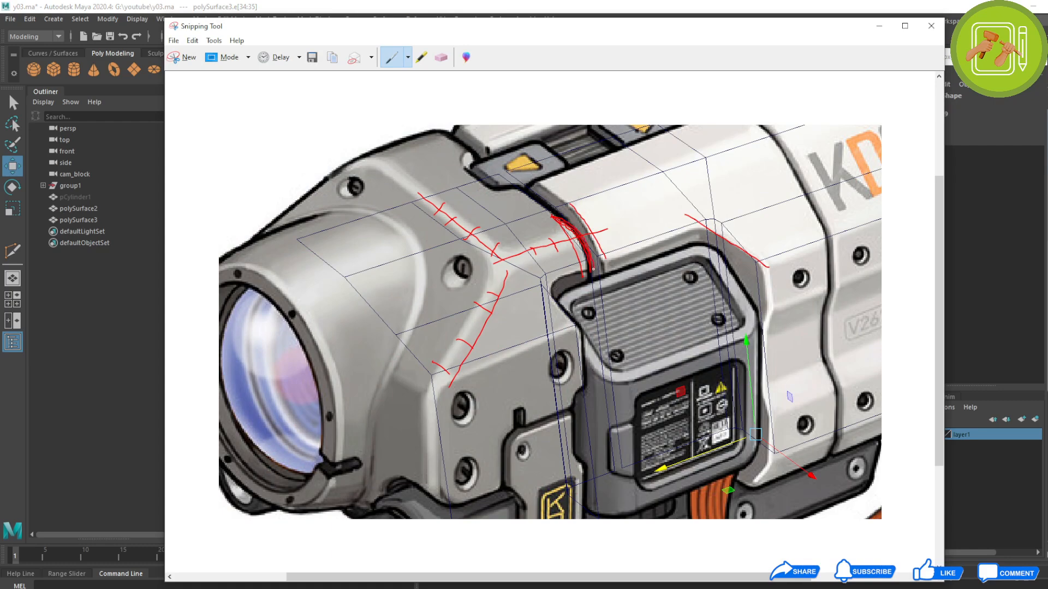
{"action": "left_click", "coordinate": [879, 25]}
{"action": "left_click_drag", "start_coordinate": [519, 274], "coordinate": [674, 250], "text": "alt"}
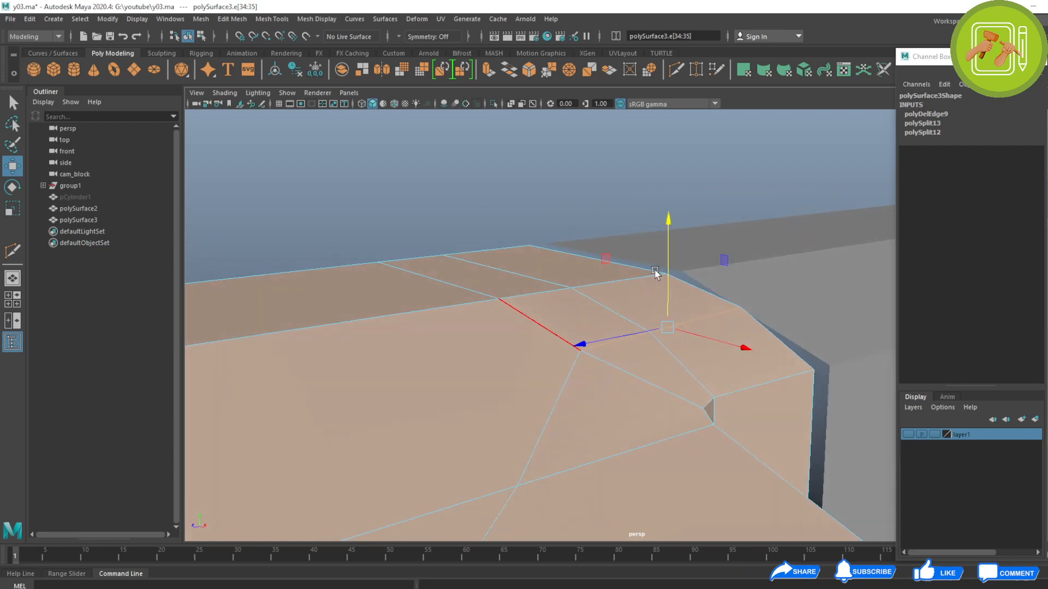
{"action": "left_click_drag", "start_coordinate": [547, 359], "coordinate": [571, 320], "text": "alt"}
{"action": "key", "text": "space"}
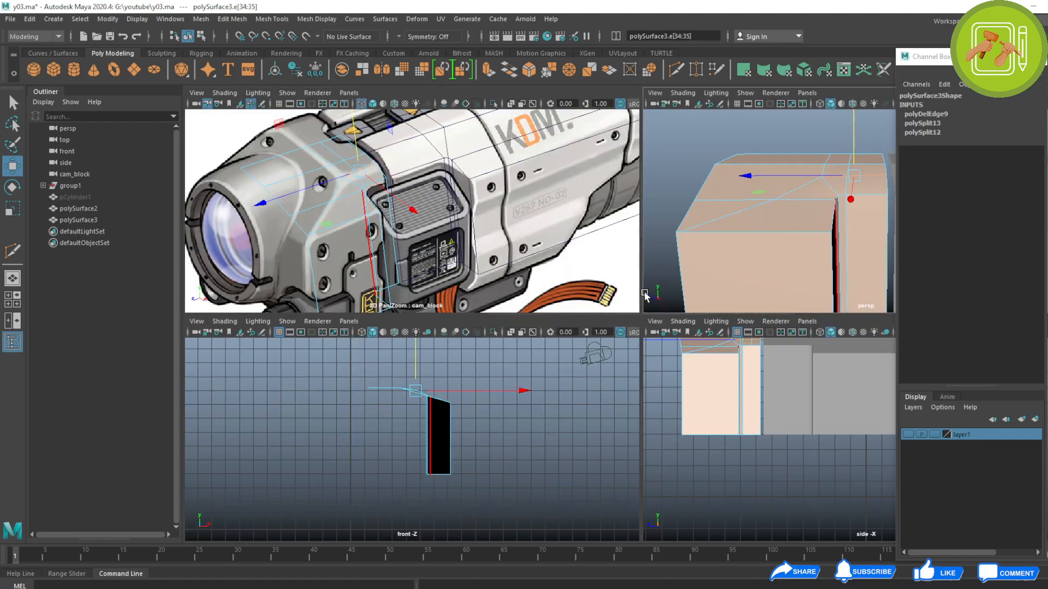
{"action": "key", "text": "space"}
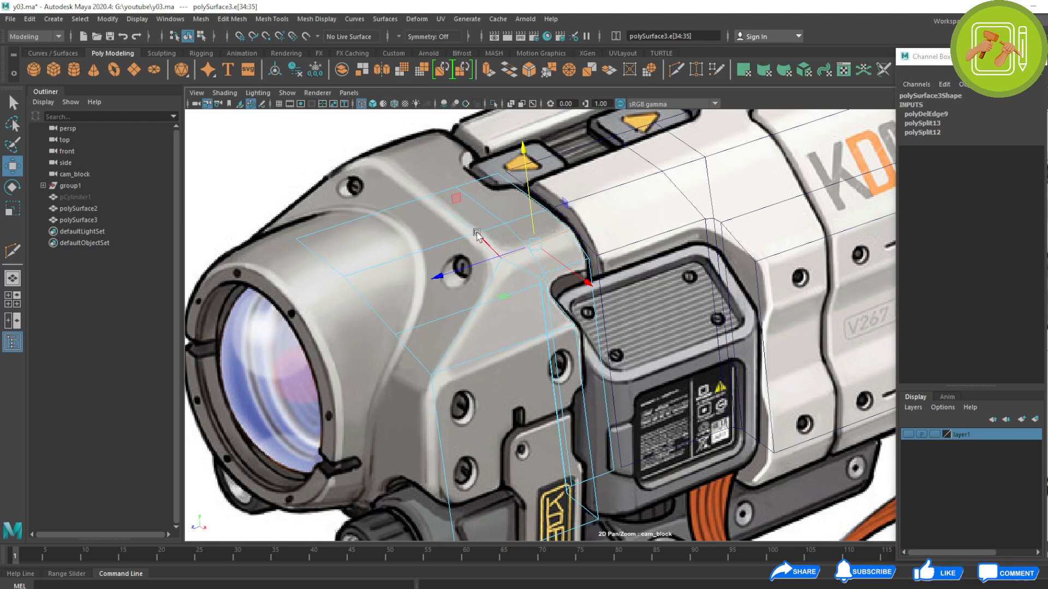
Delete the front section's faces lying forward of the crease cut.
{"action": "key", "text": "F11"}
{"action": "left_click", "coordinate": [459, 318]}
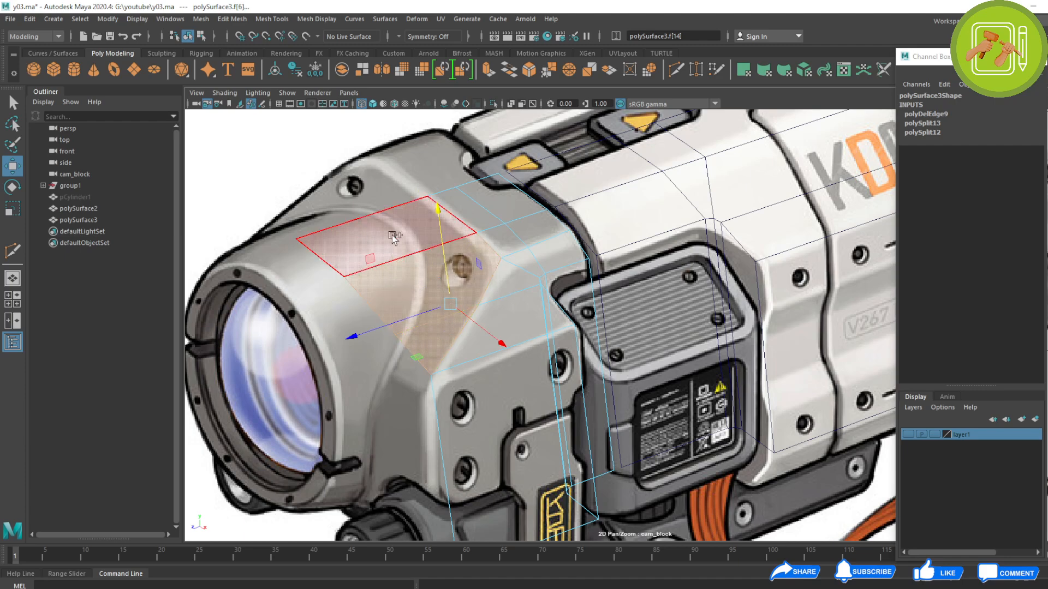
{"action": "left_click", "coordinate": [432, 256], "text": "shift"}
{"action": "key", "text": "Delete"}
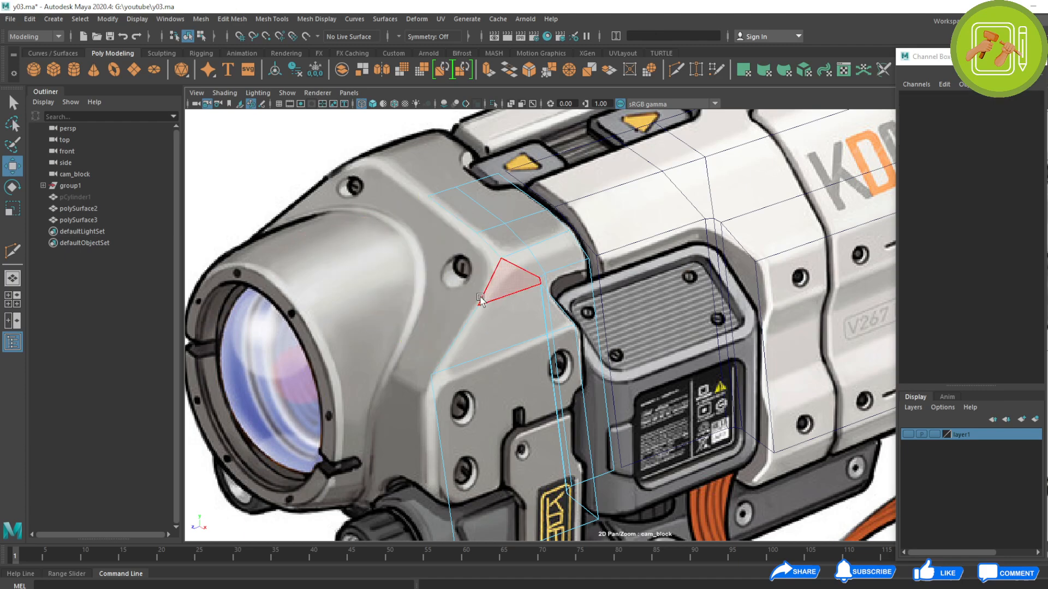
Snap the stray vertex at the front section's outer front corner along its edge onto the corner vertex and merge the two vertices.
{"action": "key", "text": "space"}
{"action": "key", "text": "space"}
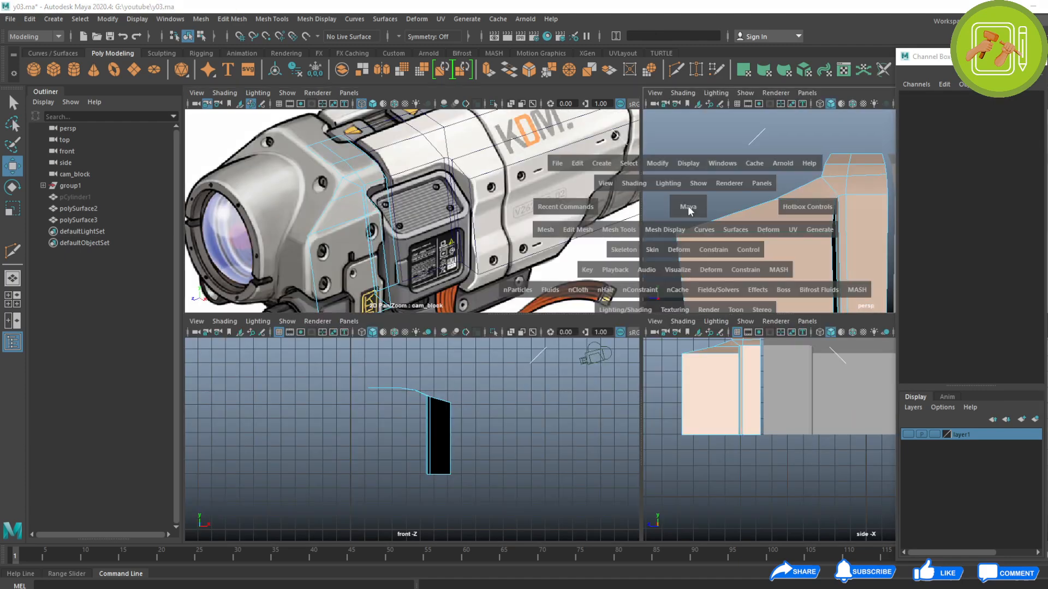
{"action": "left_click_drag", "start_coordinate": [571, 304], "coordinate": [503, 392], "text": "alt"}
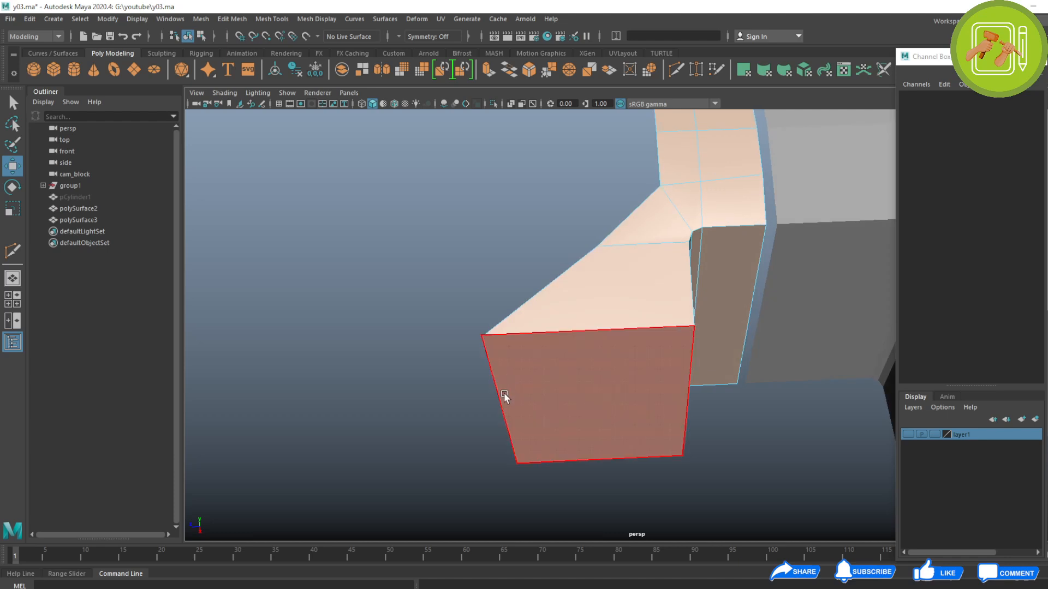
{"action": "right_click_drag", "start_coordinate": [501, 334], "coordinate": [559, 291], "text": "alt"}
{"action": "left_click", "coordinate": [455, 332]}
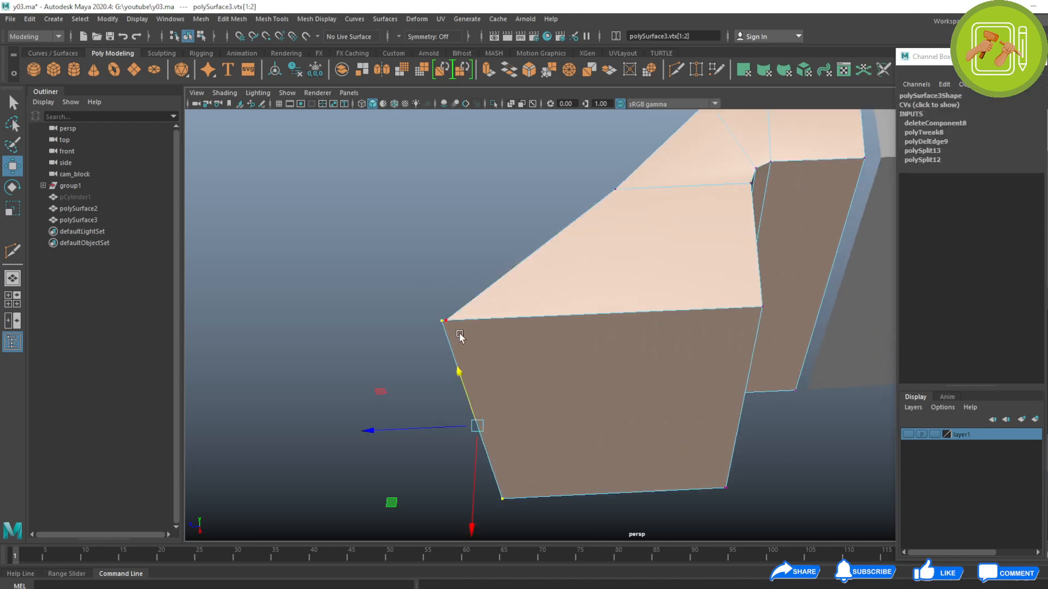
{"action": "left_click", "coordinate": [445, 326]}
{"action": "right_click_drag", "start_coordinate": [446, 335], "coordinate": [535, 423], "text": "alt"}
{"action": "left_click_drag", "start_coordinate": [473, 308], "coordinate": [482, 288]}
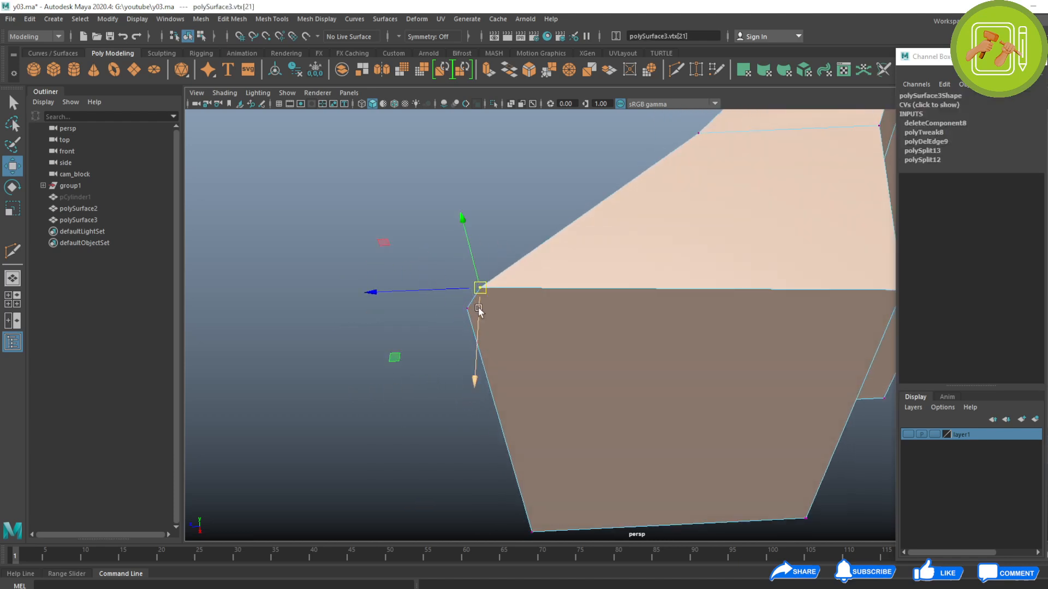
{"action": "key", "text": "c"}
{"action": "middle_click_drag", "start_coordinate": [473, 300], "coordinate": [438, 367]}
{"action": "left_click_drag", "start_coordinate": [512, 279], "coordinate": [450, 333]}
{"action": "right_click_drag", "start_coordinate": [498, 298], "coordinate": [474, 240], "text": "shift"}
Examine the front section and the main body in perspective with smooth mesh preview.
{"action": "mouse_move", "coordinate": [555, 257]}
{"action": "right_mouse_down", "text": "alt"}
{"action": "mouse_move", "coordinate": [493, 306]}
{"action": "mouse_move", "coordinate": [553, 276]}
{"action": "right_mouse_up", "text": "alt"}
{"action": "left_click_drag", "start_coordinate": [553, 276], "coordinate": [409, 346], "text": "alt"}
{"action": "left_click", "coordinate": [503, 298]}
{"action": "left_click_drag", "start_coordinate": [451, 407], "coordinate": [633, 364], "text": "alt"}
{"action": "left_click_drag", "start_coordinate": [558, 350], "coordinate": [480, 352], "text": "alt"}
{"action": "key", "text": "F8"}
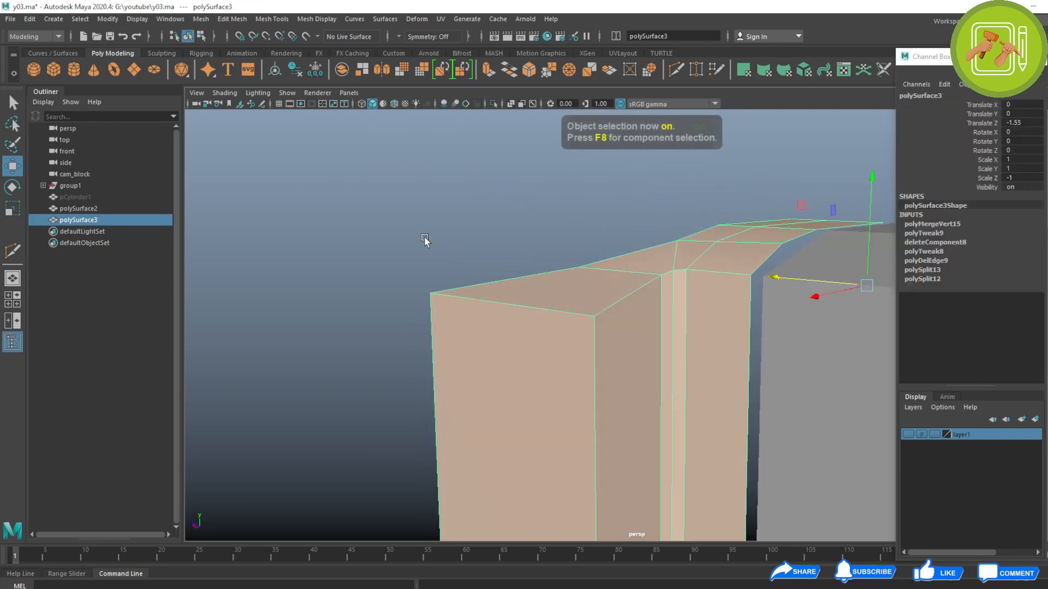
{"action": "left_click", "coordinate": [426, 238]}
{"action": "left_click_drag", "start_coordinate": [426, 239], "coordinate": [597, 387], "text": "alt"}
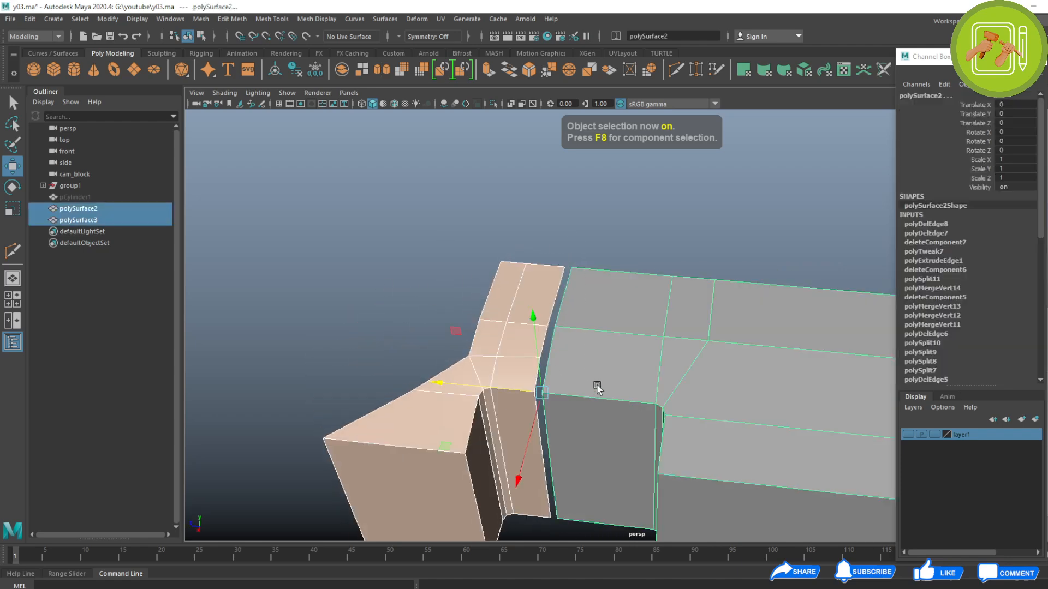
{"action": "key", "text": "3"}
{"action": "left_click", "coordinate": [306, 240]}
{"action": "left_click_drag", "start_coordinate": [306, 241], "coordinate": [448, 365], "text": "alt"}
Compare the smoothed pieces with the cam_block artwork in wireframe and shaded display, and return both meshes to unsmoothed display.
{"action": "key", "text": "space"}
{"action": "key", "text": "space"}
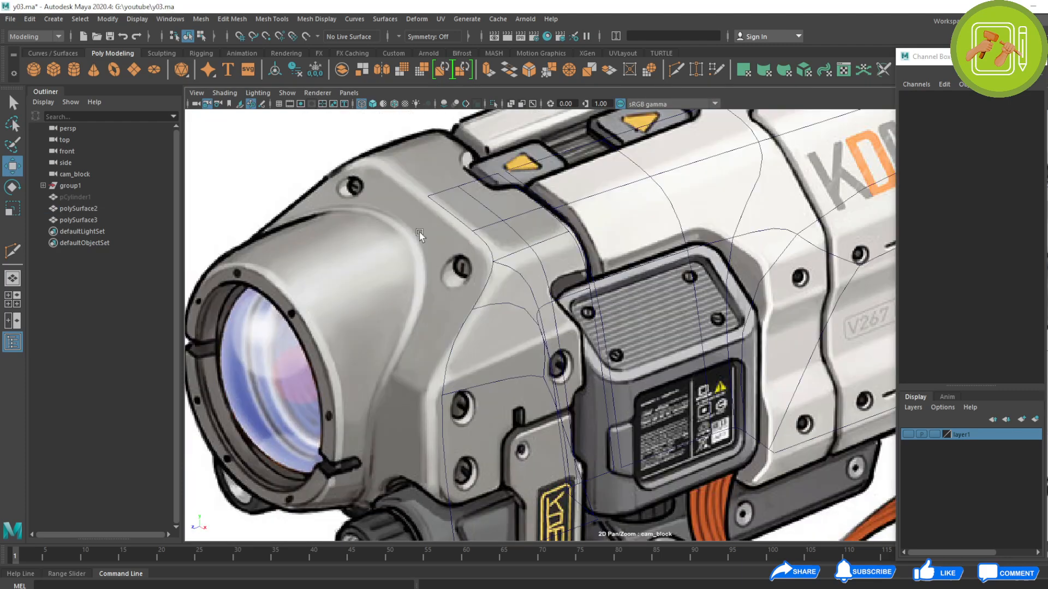
{"action": "key", "text": "5"}
{"action": "key", "text": "4"}
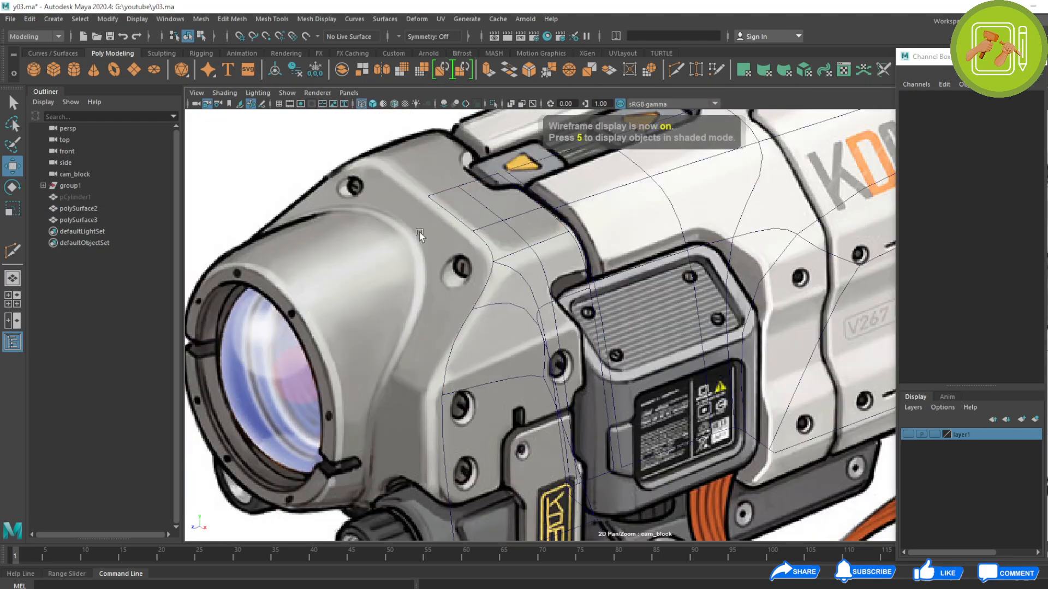
{"action": "key", "text": "5"}
{"action": "key", "text": "4"}
{"action": "key", "text": "5"}
{"action": "left_click", "coordinate": [557, 226]}
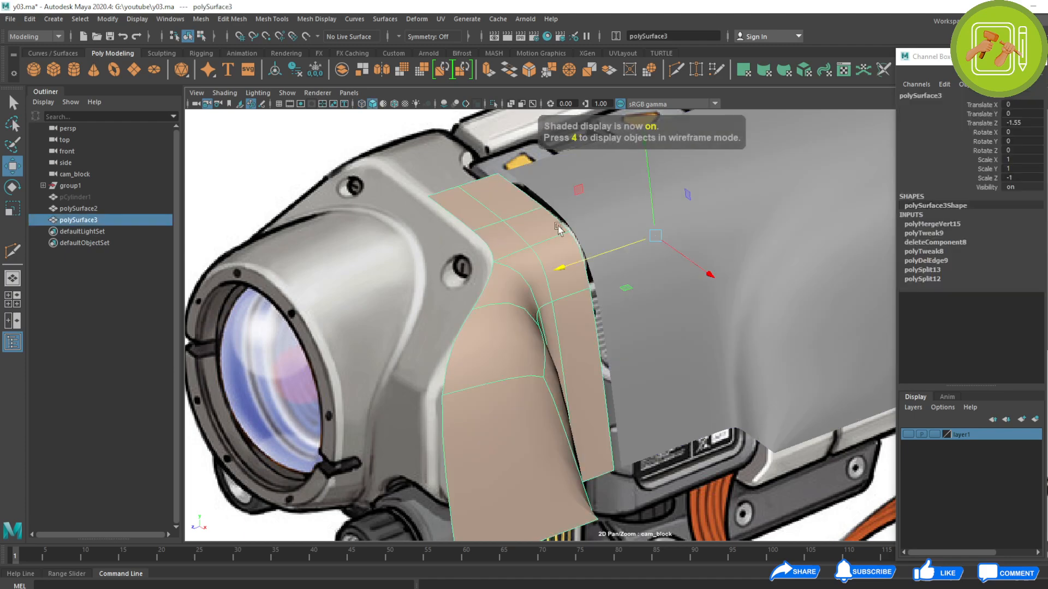
{"action": "left_click", "coordinate": [605, 218], "text": "shift"}
{"action": "key", "text": "1"}
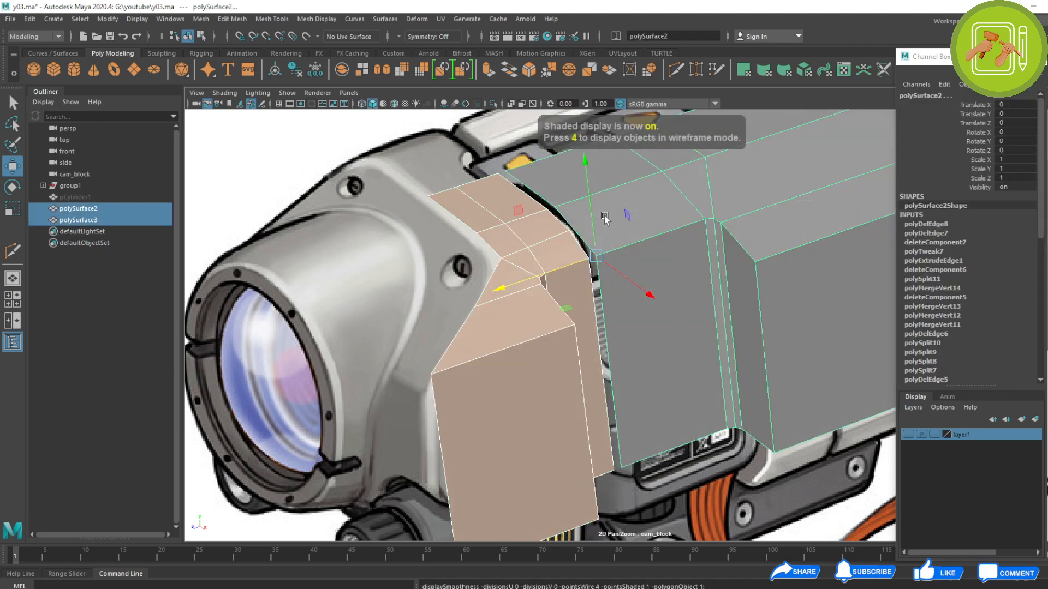
Delete the construction history of the front section and the main body, and clear the selection.
{"action": "left_click", "coordinate": [33, 19]}
{"action": "mouse_move", "coordinate": [76, 154]}
{"action": "left_click", "coordinate": [227, 145]}
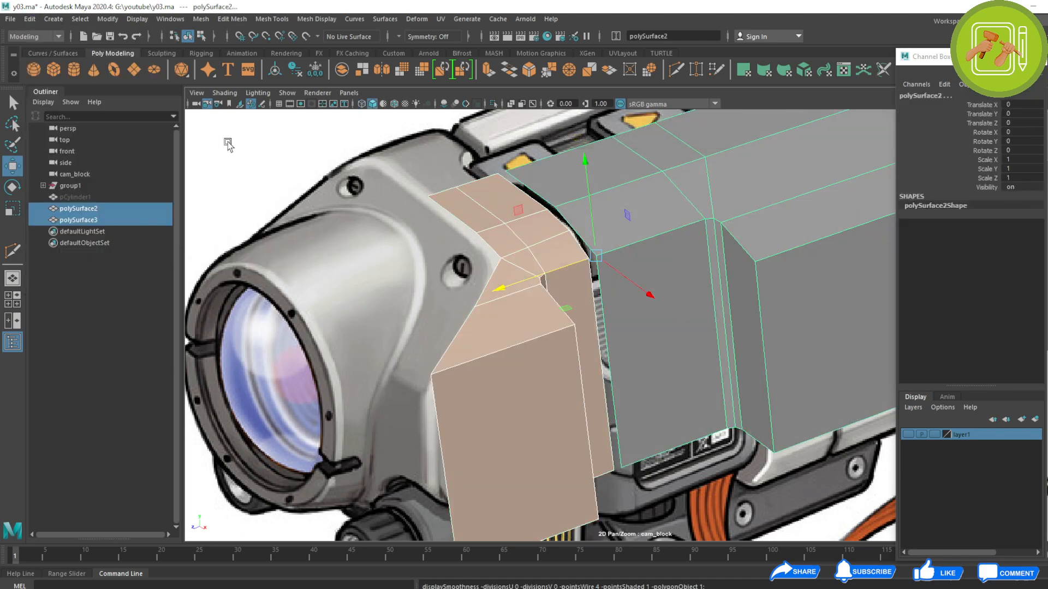
{"action": "left_click", "coordinate": [228, 145]}
Move the front section's outer vertical edge forward along Z to match the housing crease in the cam_block artwork.
{"action": "left_click", "coordinate": [508, 301]}
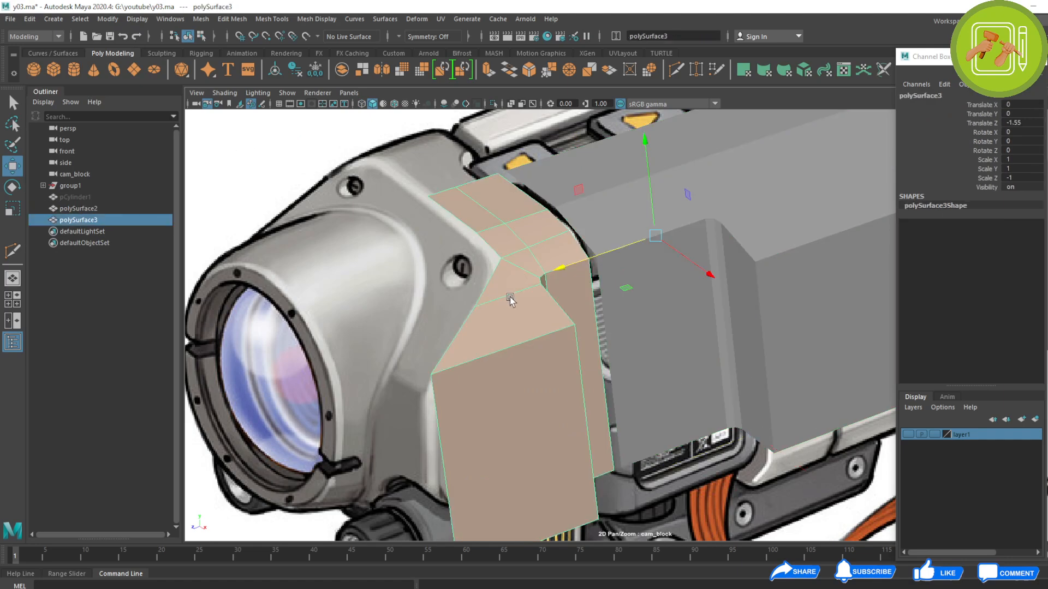
{"action": "key", "text": "4"}
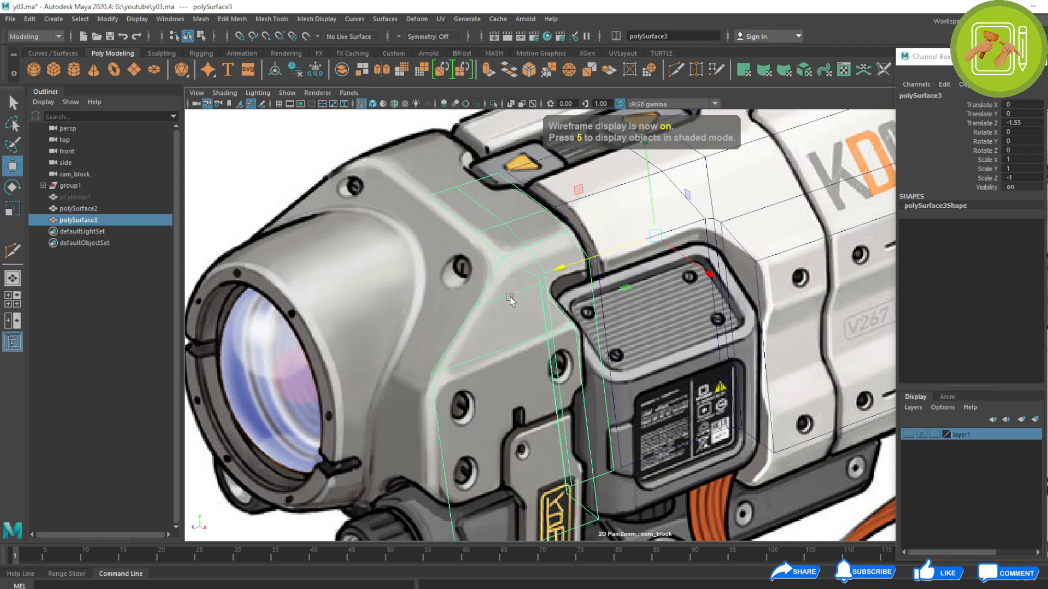
{"action": "key", "text": "5"}
{"action": "key", "text": "4"}
{"action": "key", "text": "5"}
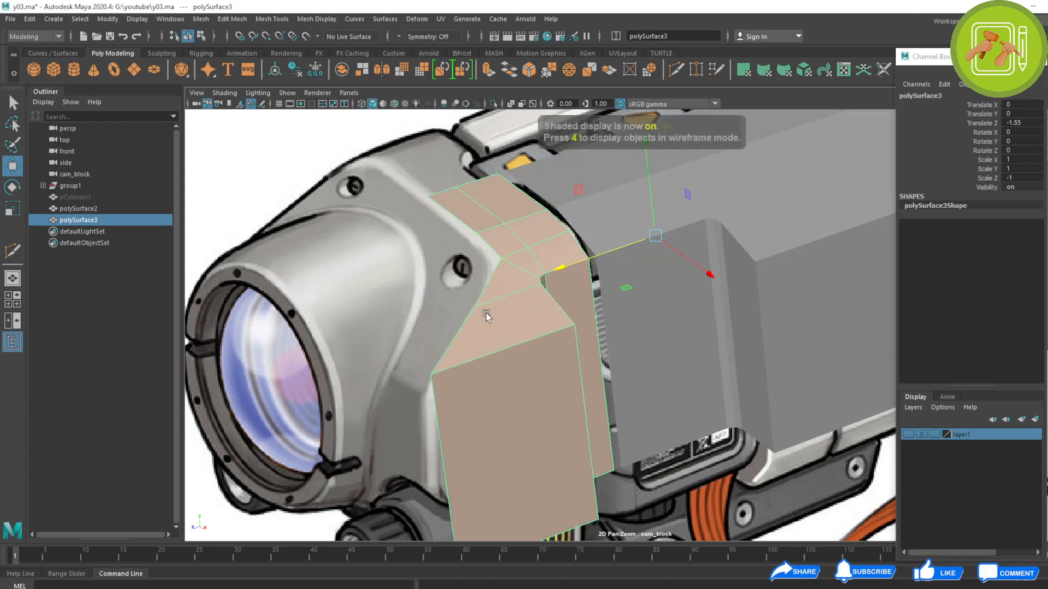
{"action": "right_click_drag", "start_coordinate": [440, 379], "coordinate": [432, 340]}
{"action": "left_click", "coordinate": [431, 417]}
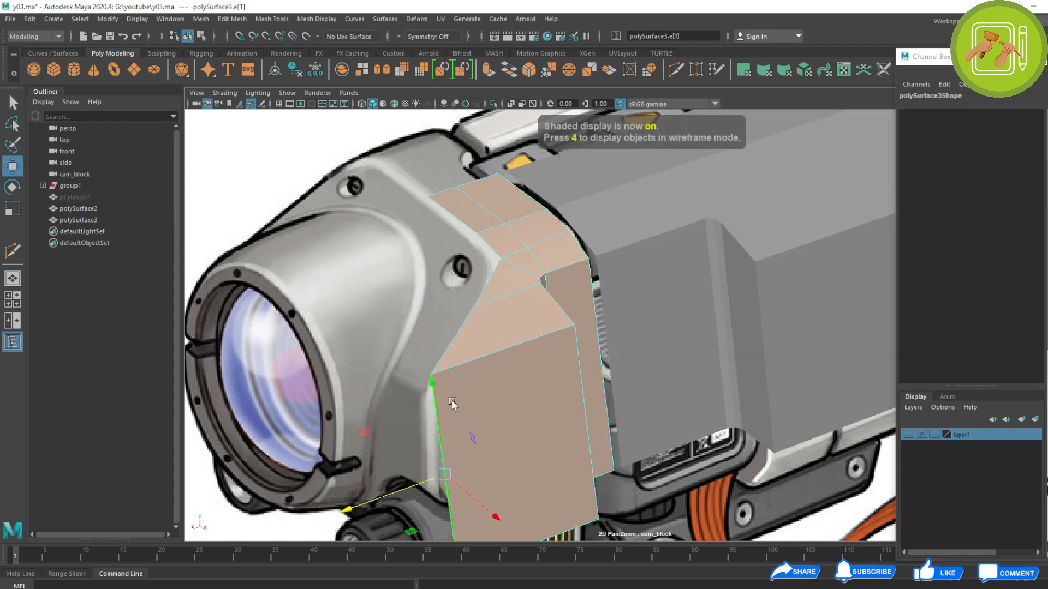
{"action": "right_click_drag", "start_coordinate": [451, 399], "coordinate": [418, 386]}
{"action": "middle_click_drag", "start_coordinate": [440, 410], "coordinate": [453, 347]}
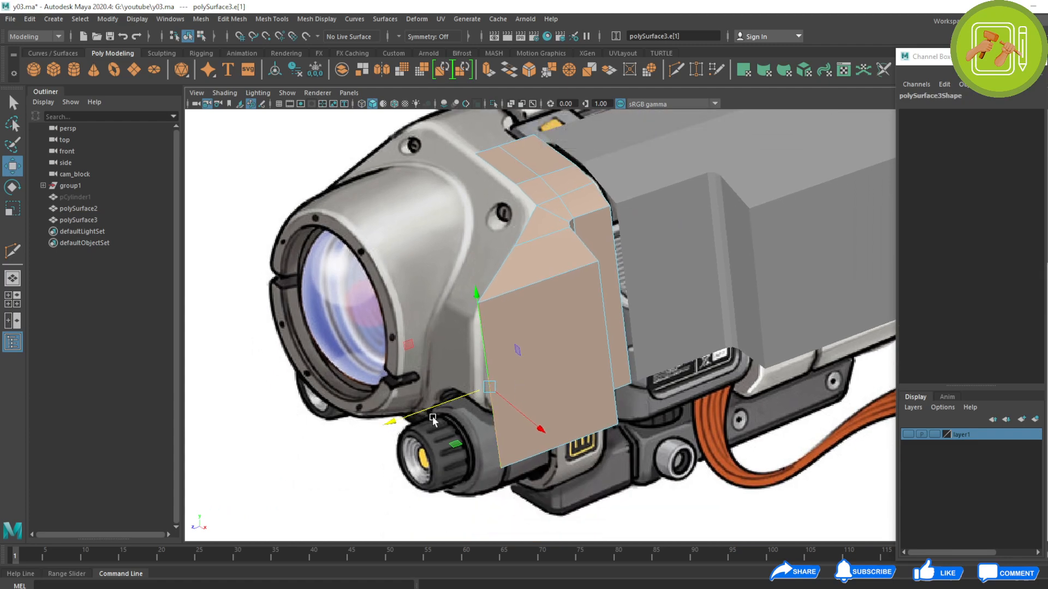
{"action": "left_click_drag", "start_coordinate": [416, 425], "coordinate": [393, 426]}
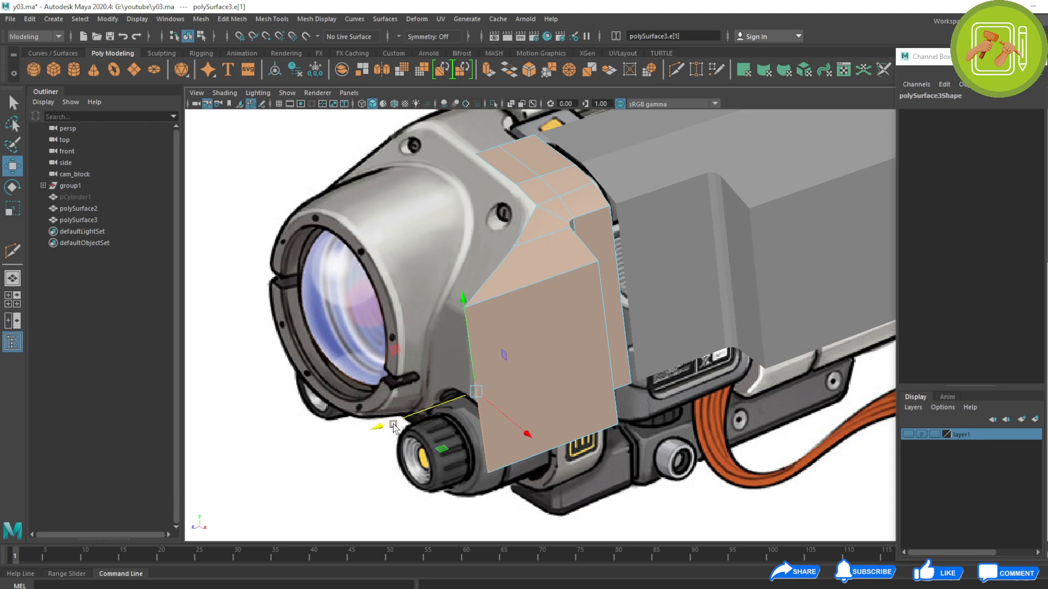
{"action": "key", "text": "4"}
{"action": "left_click_drag", "start_coordinate": [398, 425], "coordinate": [403, 425]}
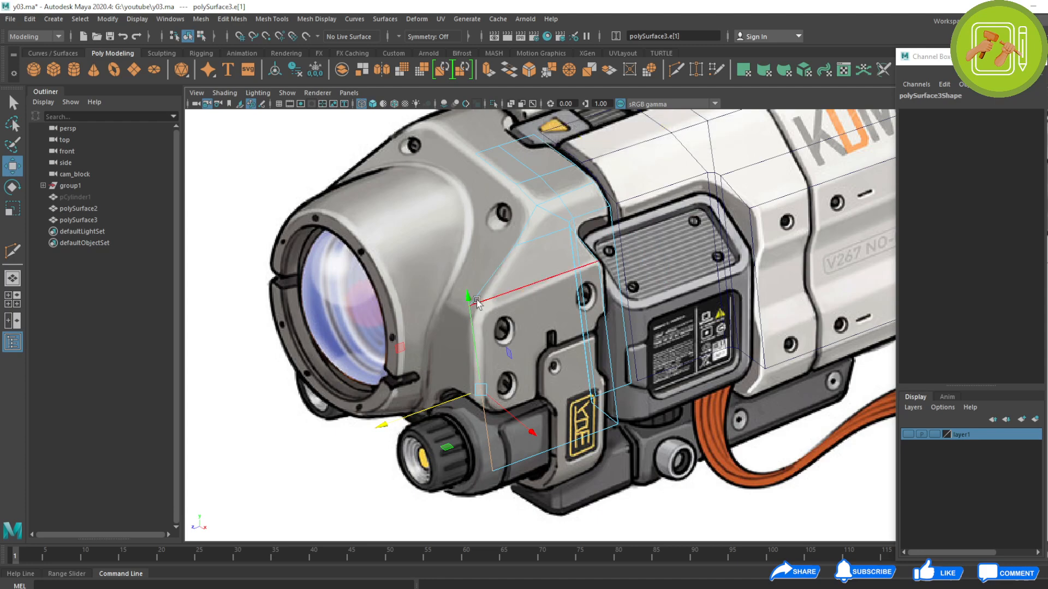
Try lowering the vertical edge's upper vertex along Y and shifting it along Z against the artwork, undoing both moves.
{"action": "right_click_drag", "start_coordinate": [438, 305], "coordinate": [375, 304]}
{"action": "left_click_drag", "start_coordinate": [451, 292], "coordinate": [484, 330]}
{"action": "left_click_drag", "start_coordinate": [463, 258], "coordinate": [465, 268]}
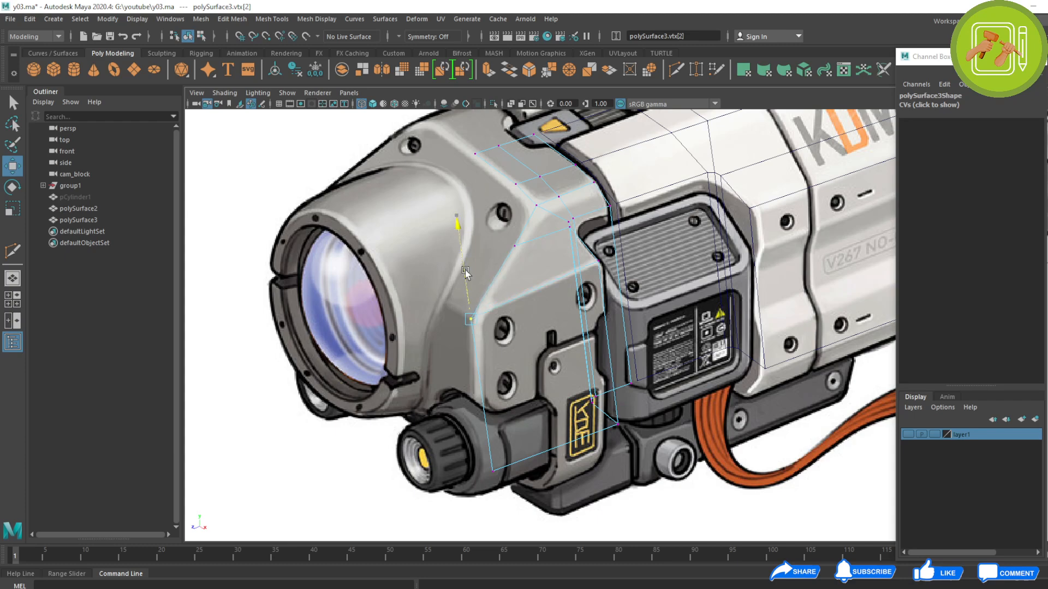
{"action": "key", "text": "space"}
{"action": "key", "text": "space"}
{"action": "left_click_drag", "start_coordinate": [708, 222], "coordinate": [530, 371], "text": "alt"}
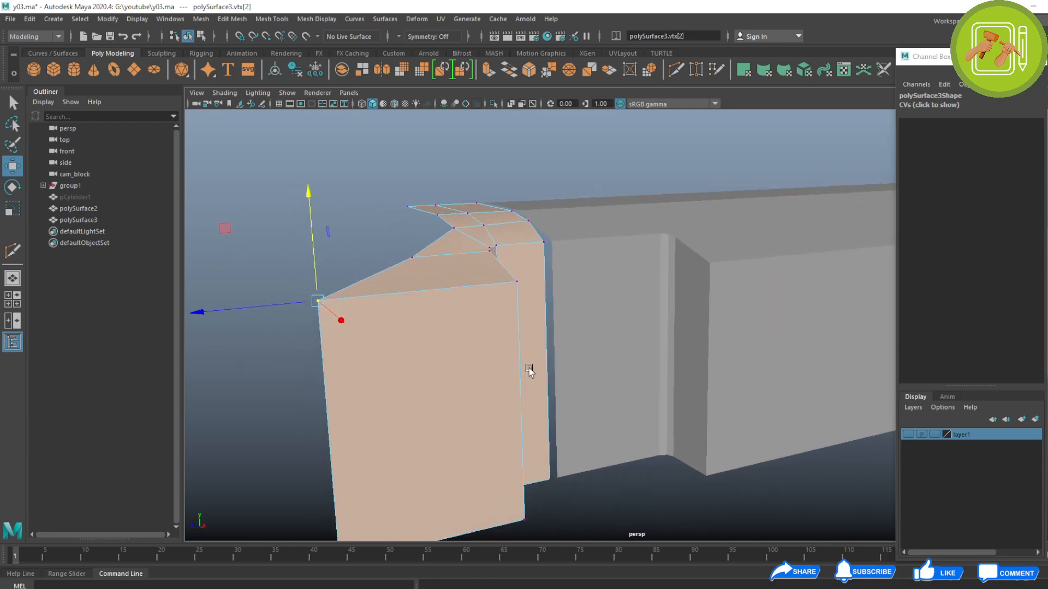
{"action": "left_click", "coordinate": [315, 239]}
{"action": "key", "text": "ctrl+z"}
{"action": "left_click_drag", "start_coordinate": [311, 224], "coordinate": [314, 242]}
{"action": "left_click_drag", "start_coordinate": [315, 249], "coordinate": [407, 332], "text": "alt"}
{"action": "key", "text": "space"}
{"action": "key", "text": "space"}
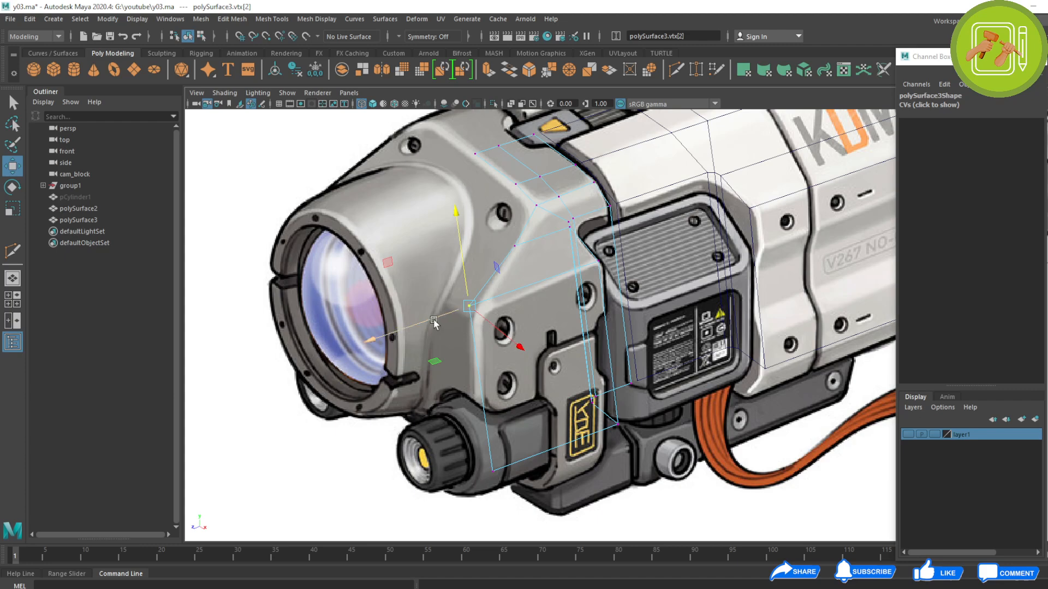
{"action": "left_click_drag", "start_coordinate": [445, 323], "coordinate": [441, 319]}
{"action": "key", "text": "ctrl+z"}
Add the edge's lower vertex to the selection and align both vertices by scaling along Z.
{"action": "left_click_drag", "start_coordinate": [472, 420], "coordinate": [527, 506], "text": "shift"}
{"action": "key", "text": "r"}
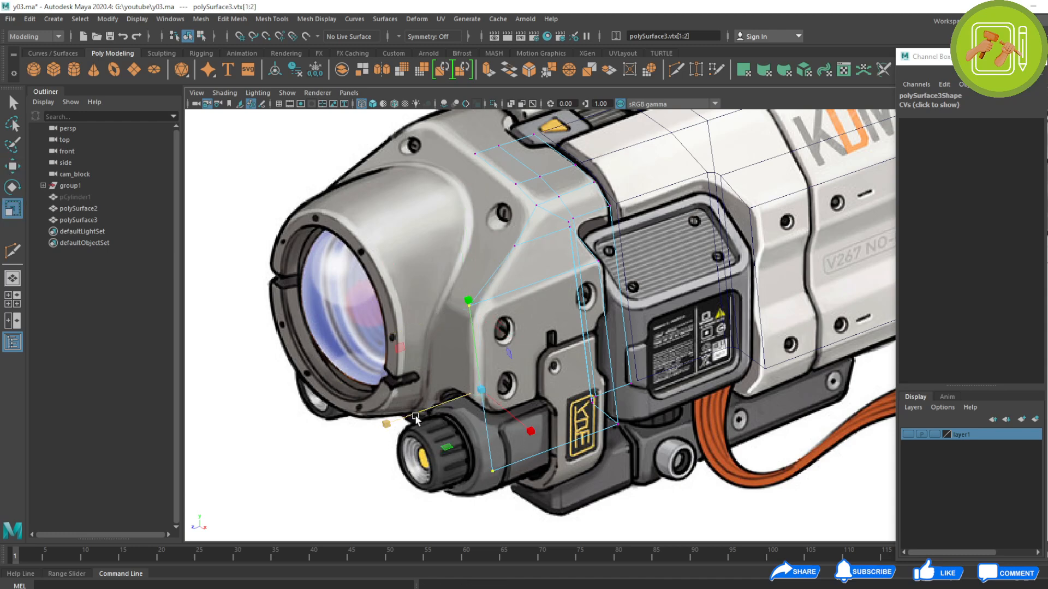
{"action": "left_click_drag", "start_coordinate": [402, 419], "coordinate": [416, 418]}
{"action": "key", "text": "w"}
Extrude the front section's outer vertical edge inward along X to form a front panel, and check it in shaded display.
{"action": "key", "text": "F8"}
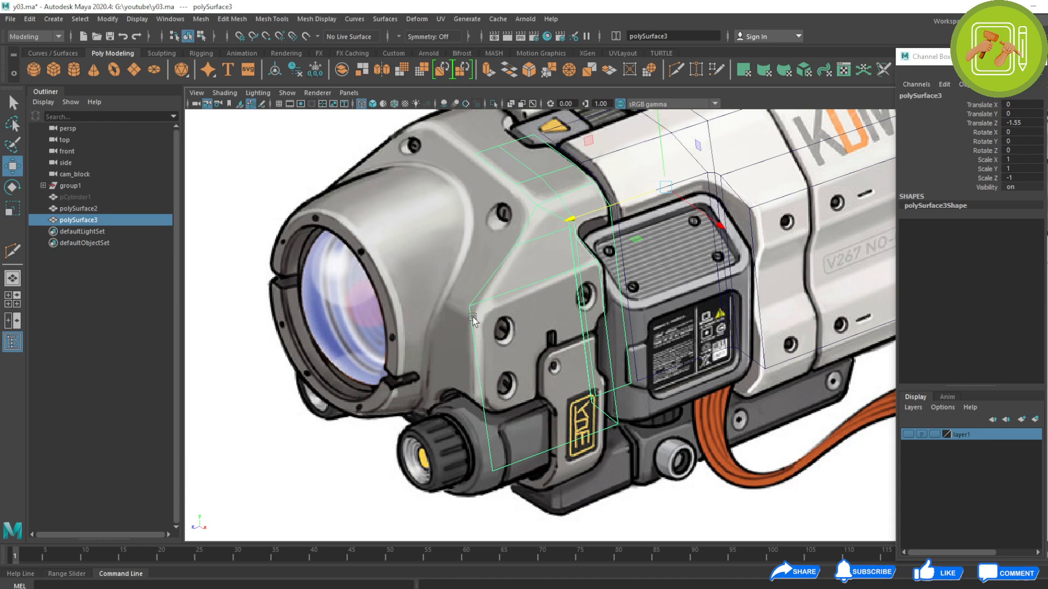
{"action": "key", "text": "F10"}
{"action": "left_click", "coordinate": [476, 343]}
{"action": "left_click", "coordinate": [482, 346]}
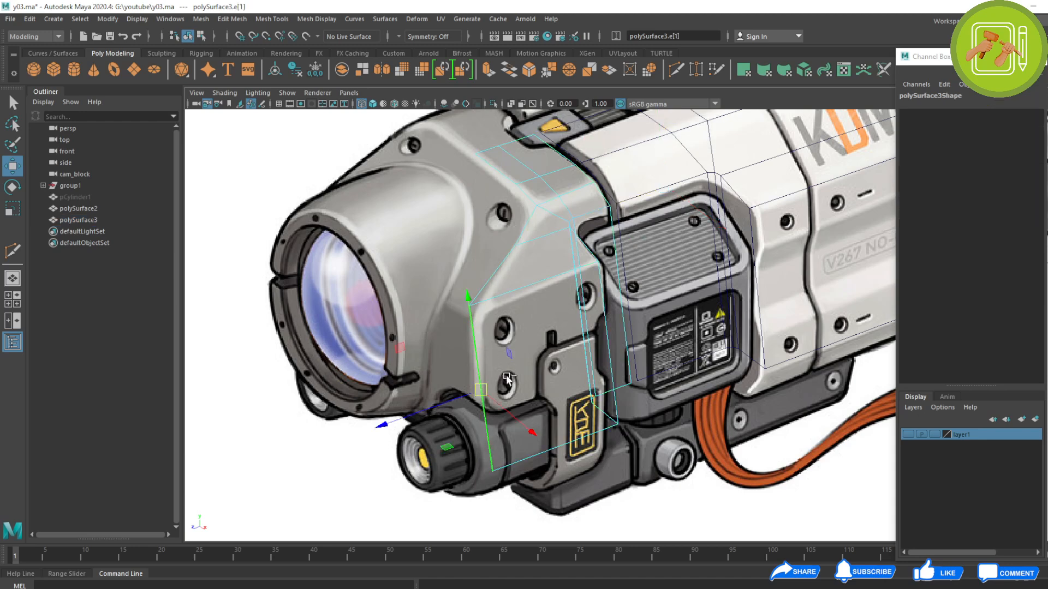
{"action": "key", "text": "ctrl+e"}
{"action": "left_click_drag", "start_coordinate": [520, 452], "coordinate": [427, 394]}
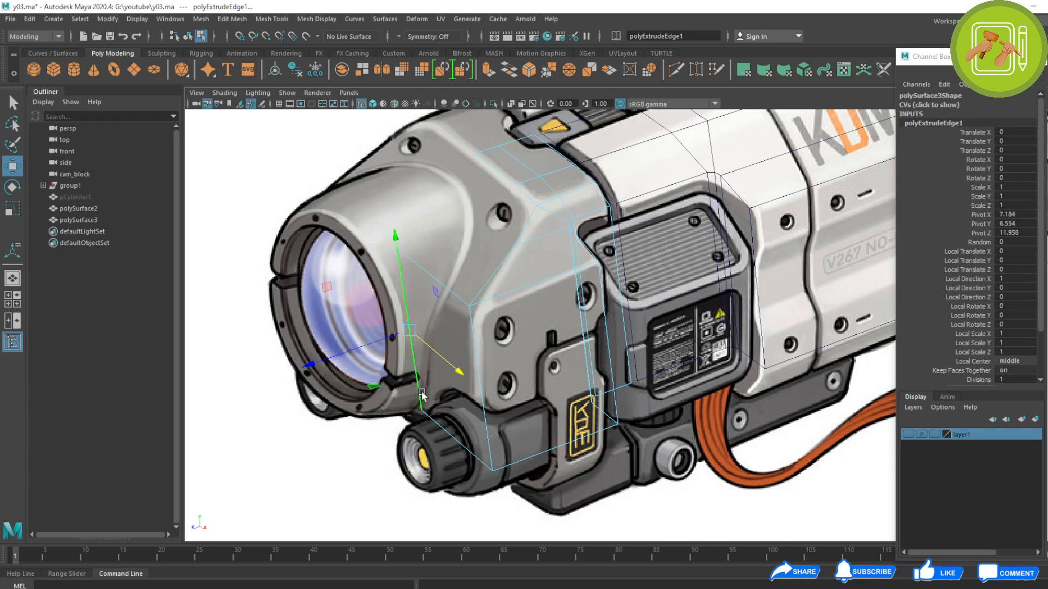
{"action": "key", "text": "5"}
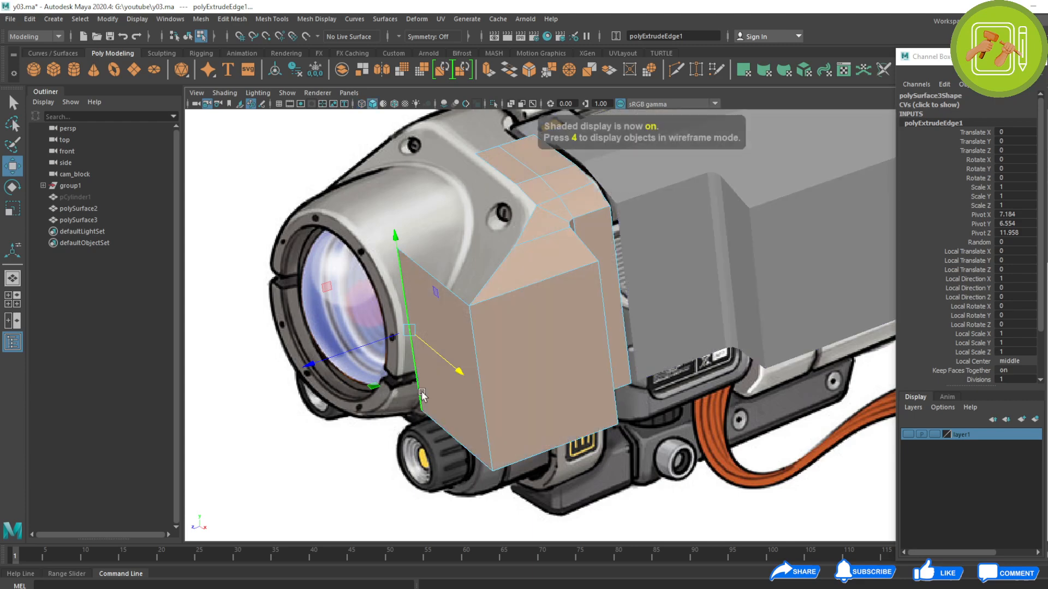
{"action": "key", "text": "4"}
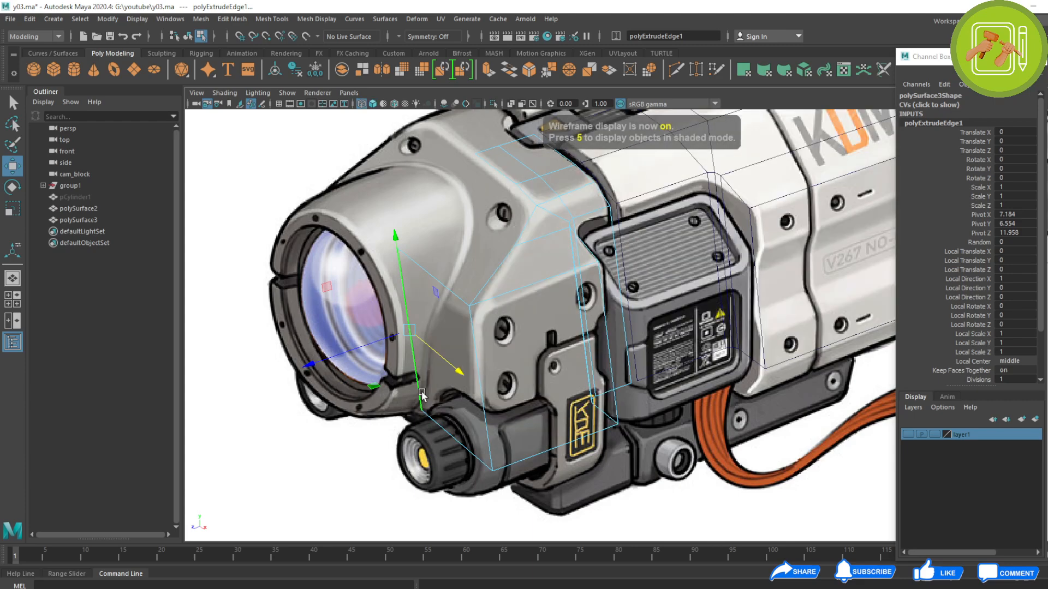
Insert a vertical edge loop near the middle of the new front panel.
{"action": "left_click", "coordinate": [494, 169]}
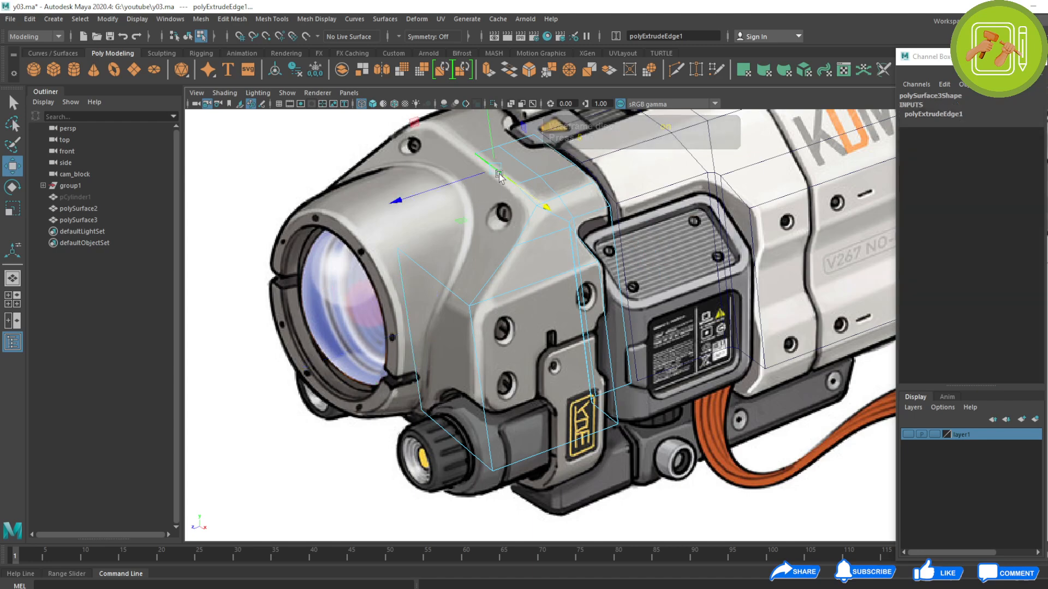
{"action": "left_click", "coordinate": [426, 273], "text": "shift"}
{"action": "key", "text": "space"}
{"action": "key", "text": "space"}
{"action": "left_click_drag", "start_coordinate": [500, 277], "coordinate": [537, 273], "text": "alt"}
{"action": "left_click_drag", "start_coordinate": [537, 322], "coordinate": [612, 205], "text": "alt"}
{"action": "key", "text": "F8"}
{"action": "key", "text": "F8"}
{"action": "key", "text": "F8"}
{"action": "right_click_drag", "start_coordinate": [610, 201], "coordinate": [550, 226], "text": "shift"}
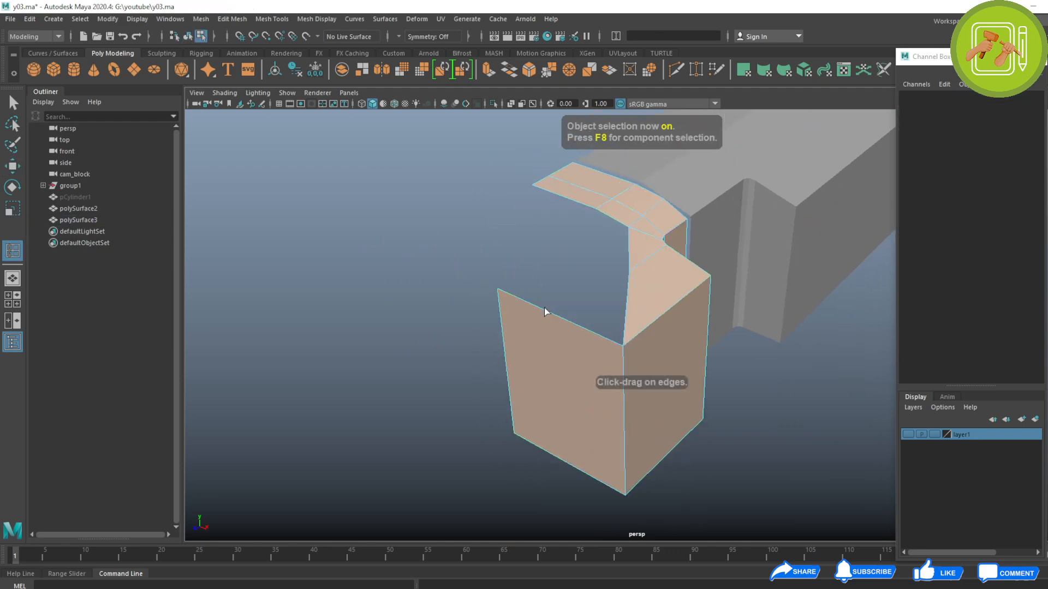
{"action": "left_click_drag", "start_coordinate": [549, 312], "coordinate": [562, 325]}
{"action": "key", "text": "w"}
Bridge the inner half of the front panel's top edge to the front edge of the section's top strip.
{"action": "left_click_drag", "start_coordinate": [584, 187], "coordinate": [533, 331], "text": "alt"}
{"action": "right_click_drag", "start_coordinate": [540, 210], "coordinate": [534, 344], "text": "shift"}
{"action": "left_click_drag", "start_coordinate": [534, 284], "coordinate": [578, 333], "text": "alt"}
{"action": "left_click", "coordinate": [617, 225]}
{"action": "key", "text": "F8"}
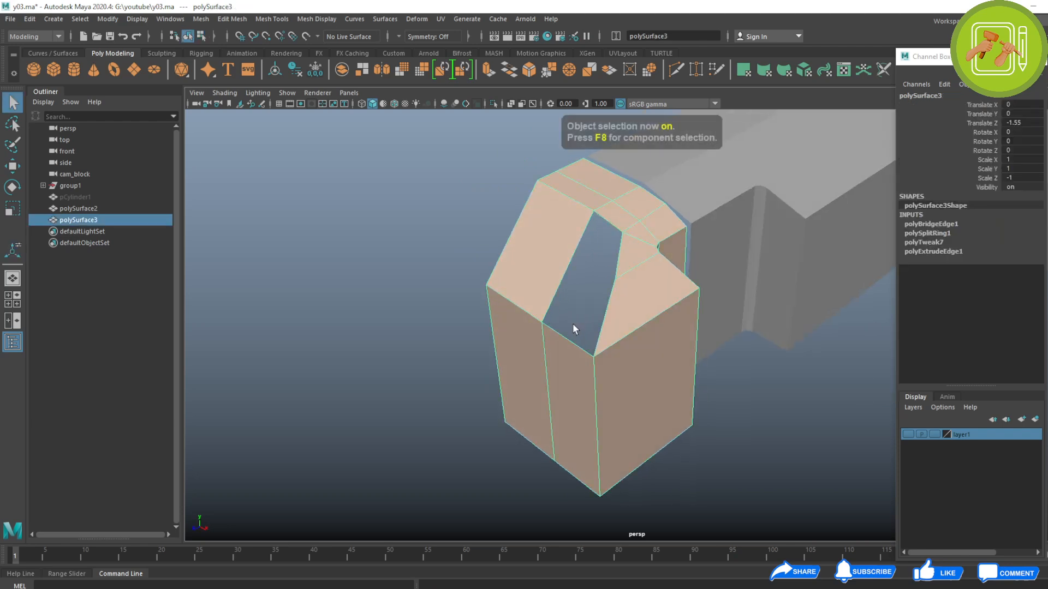
Insert a horizontal edge loop across the bridged sloping face.
{"action": "key", "text": "w"}
{"action": "right_click_drag", "start_coordinate": [565, 216], "coordinate": [464, 248], "text": "shift"}
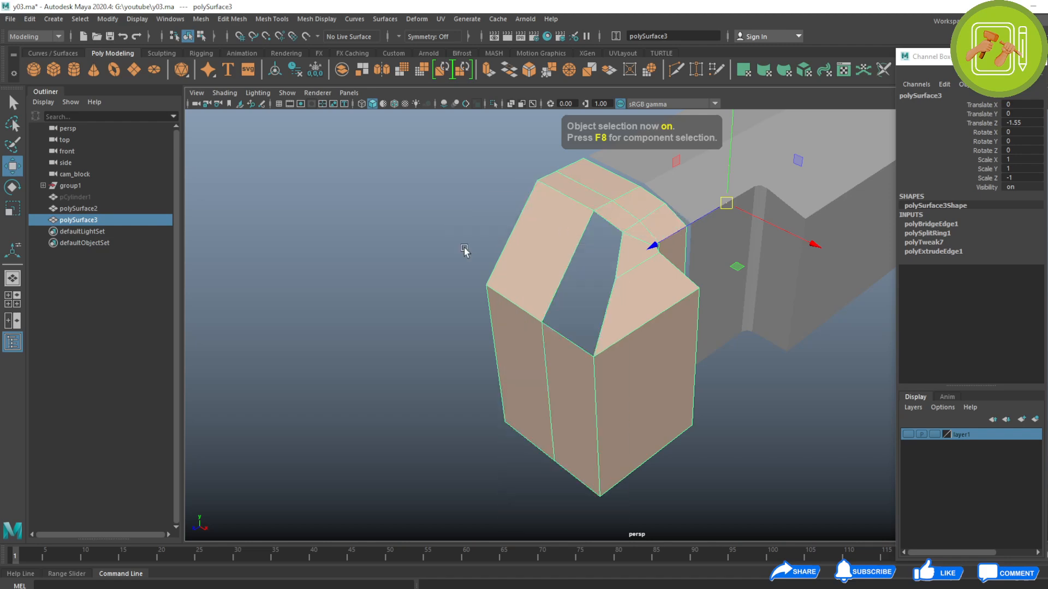
{"action": "left_click", "coordinate": [569, 264]}
{"action": "key", "text": "w"}
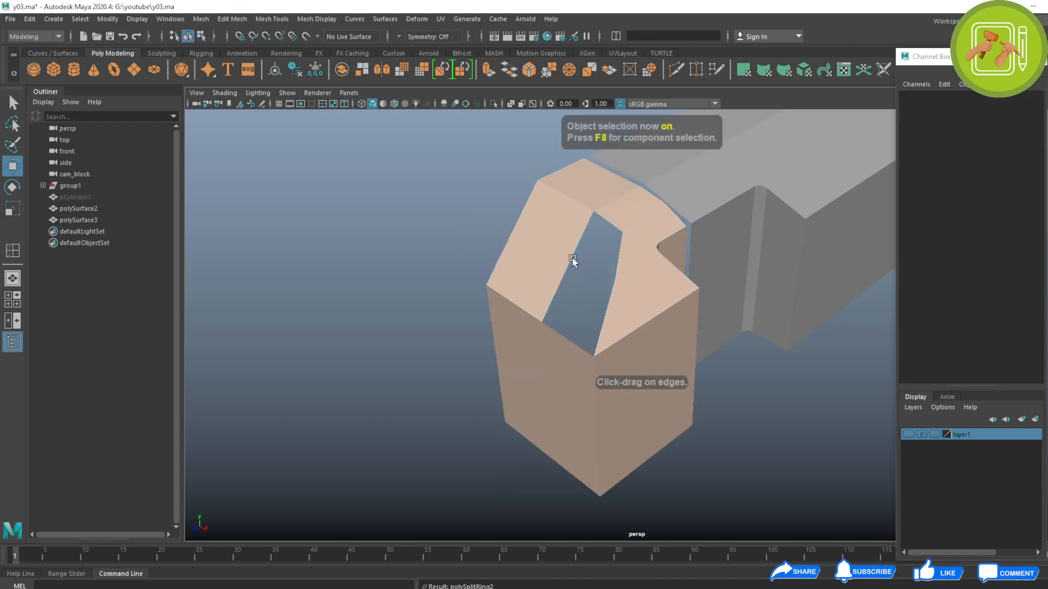
{"action": "left_click", "coordinate": [551, 281]}
{"action": "left_click_drag", "start_coordinate": [551, 280], "coordinate": [566, 285], "text": "alt"}
Bridge the side edges of the remaining gap between the sloping face and the outer crease faces.
{"action": "right_click_drag", "start_coordinate": [580, 233], "coordinate": [579, 196]}
{"action": "left_click", "coordinate": [588, 246]}
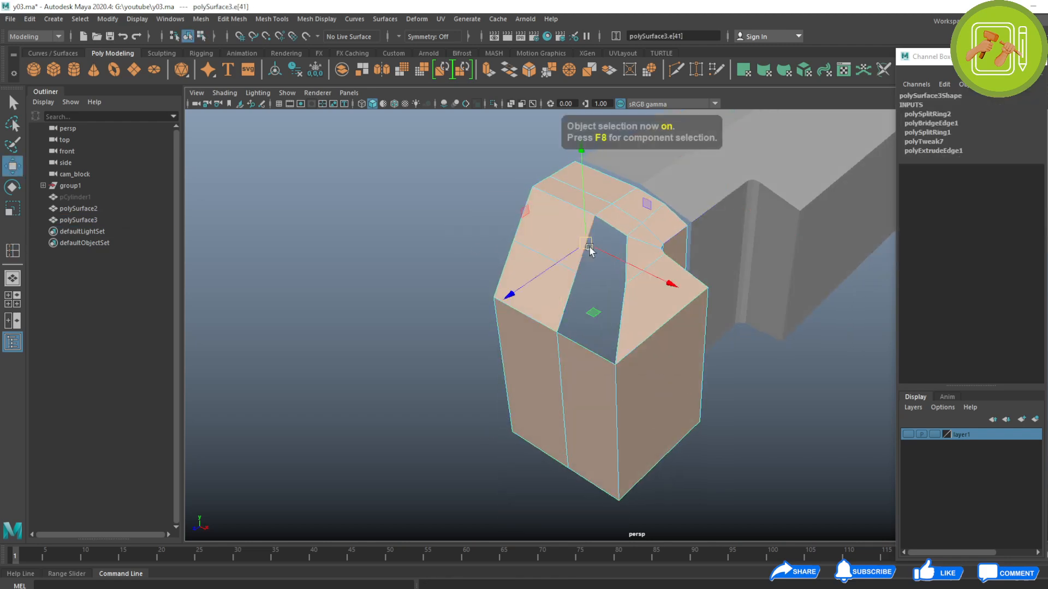
{"action": "left_click", "coordinate": [633, 251], "text": "shift"}
{"action": "left_click", "coordinate": [571, 297], "text": "shift"}
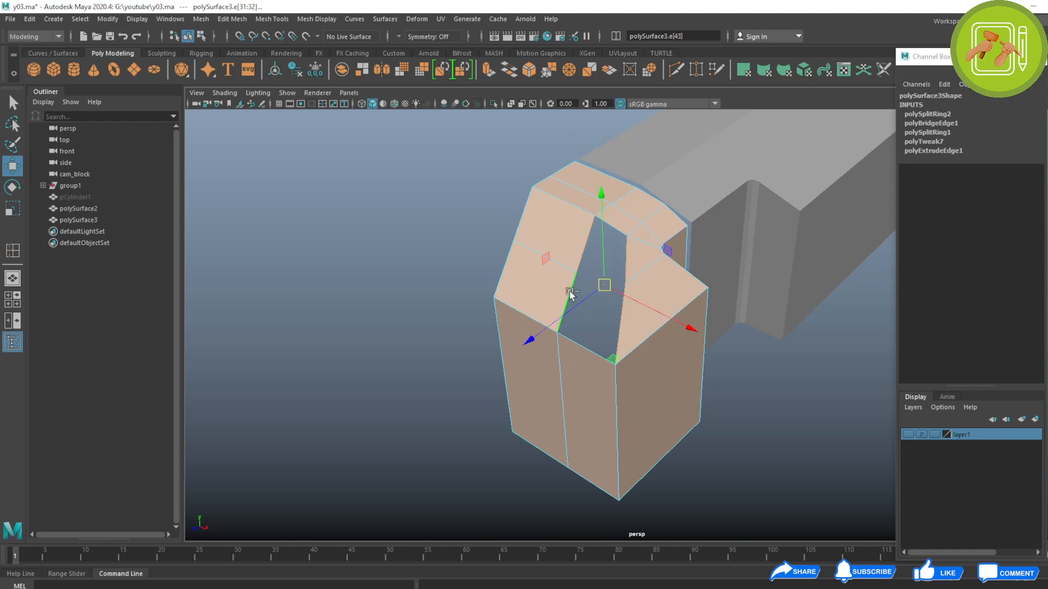
{"action": "right_click_drag", "start_coordinate": [608, 265], "coordinate": [594, 389], "text": "shift"}
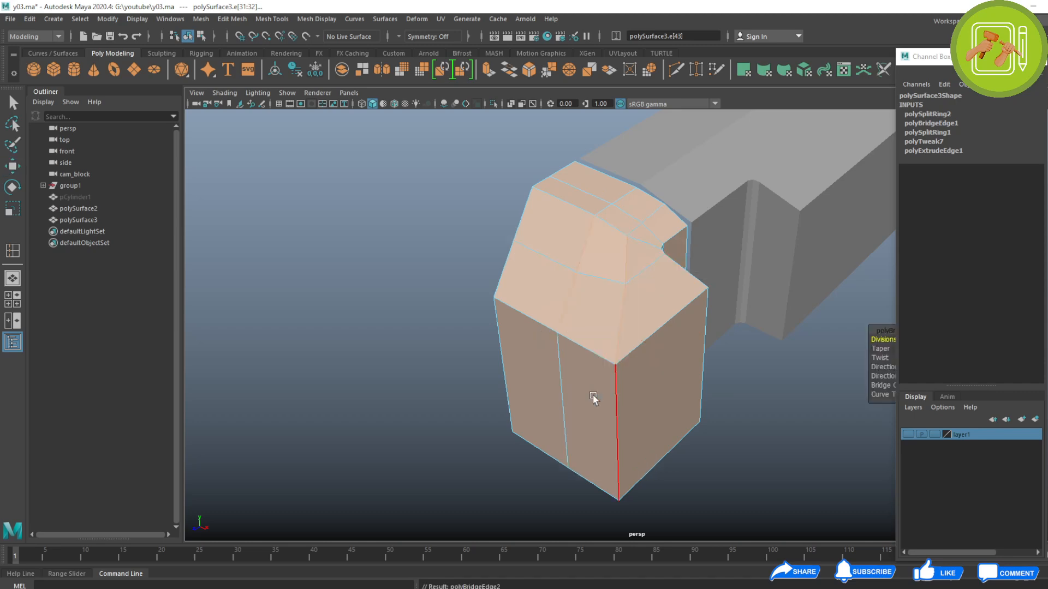
Preview the front section with smoothing, inspect its rounded form, and return it to the unsmoothed display.
{"action": "key", "text": "F9"}
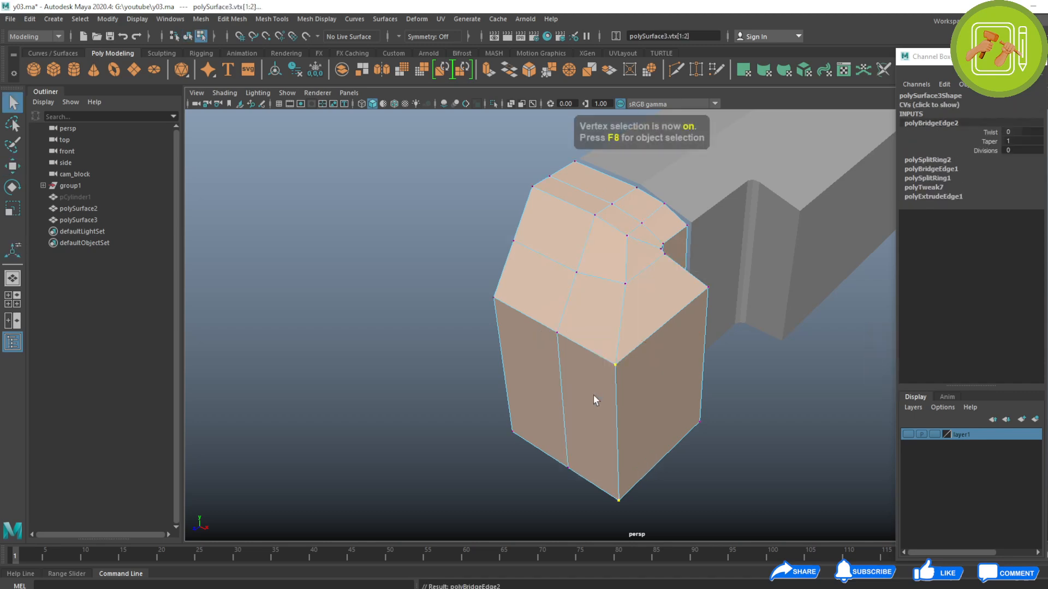
{"action": "key", "text": "F8"}
{"action": "left_click", "coordinate": [761, 441]}
{"action": "scroll", "coordinate": [759, 436], "scroll_direction": "down", "scroll_amount": 3}
{"action": "left_click_drag", "start_coordinate": [693, 407], "coordinate": [562, 371], "text": "alt"}
{"action": "middle_click_drag", "start_coordinate": [562, 371], "coordinate": [557, 411], "text": "alt"}
{"action": "left_click_drag", "start_coordinate": [557, 411], "coordinate": [550, 323], "text": "alt"}
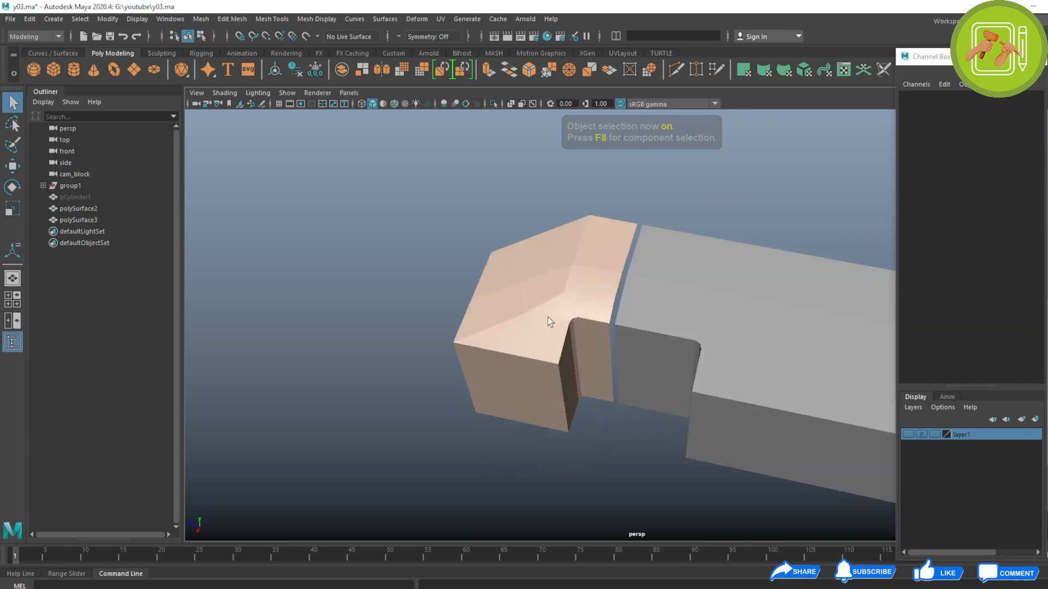
{"action": "left_click", "coordinate": [551, 317]}
{"action": "key", "text": "3"}
{"action": "left_click", "coordinate": [436, 276]}
{"action": "left_click_drag", "start_coordinate": [437, 276], "coordinate": [624, 306], "text": "alt"}
{"action": "left_click", "coordinate": [621, 342]}
{"action": "key", "text": "1"}
Select the open centre-side border edges of the front section's sloping face and front panel for moving.
{"action": "key", "text": "F10"}
{"action": "left_click", "coordinate": [608, 325]}
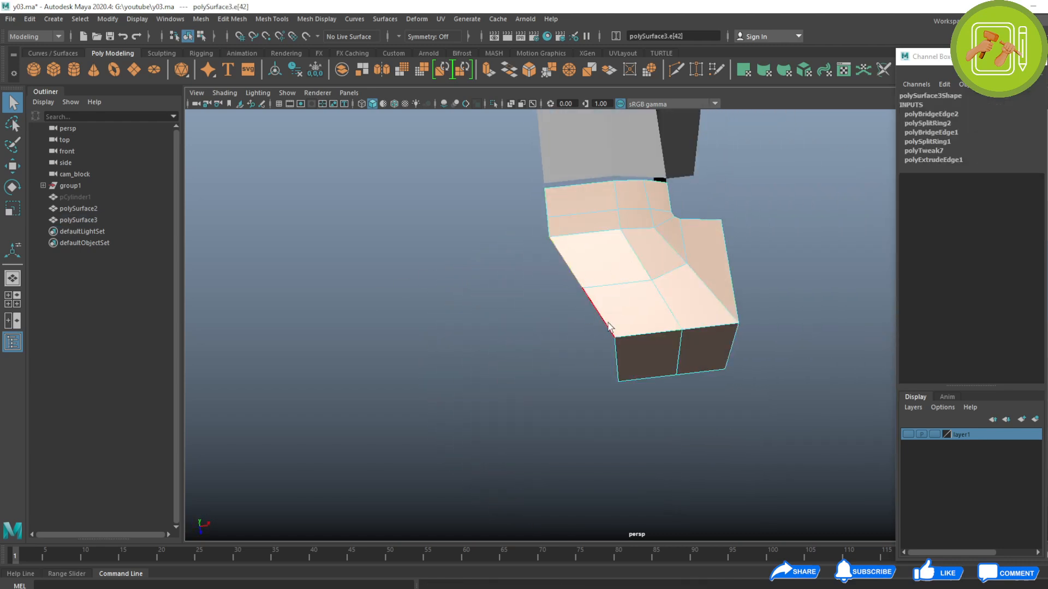
{"action": "left_click", "coordinate": [618, 360], "text": "shift"}
{"action": "key", "text": "w"}
{"action": "left_click_drag", "start_coordinate": [594, 347], "coordinate": [579, 299], "text": "alt"}
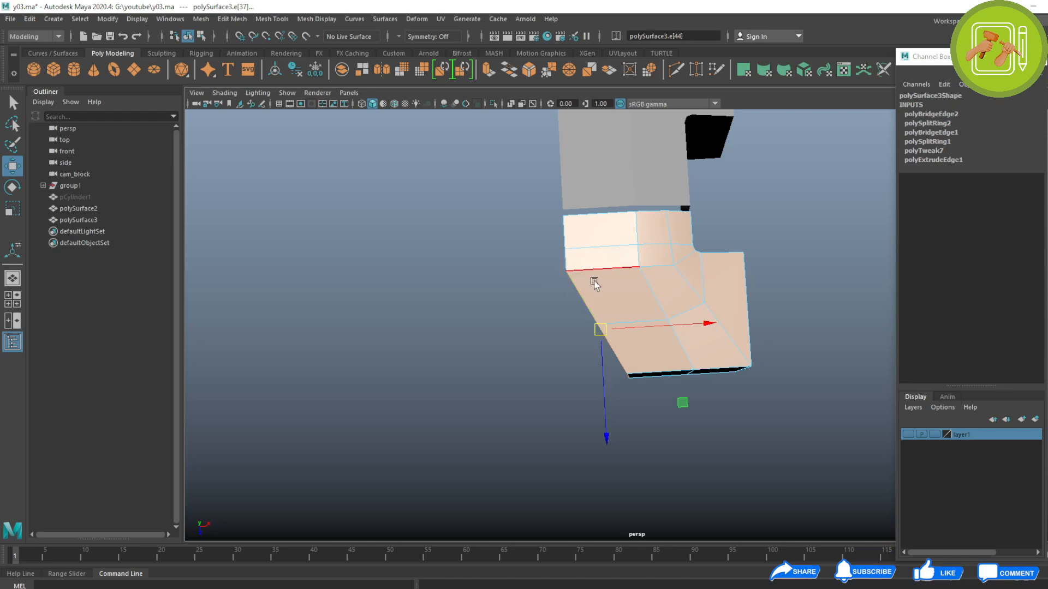
{"action": "key", "text": "d"}
{"action": "key", "text": "c"}
{"action": "middle_click_drag", "start_coordinate": [588, 274], "coordinate": [417, 274]}
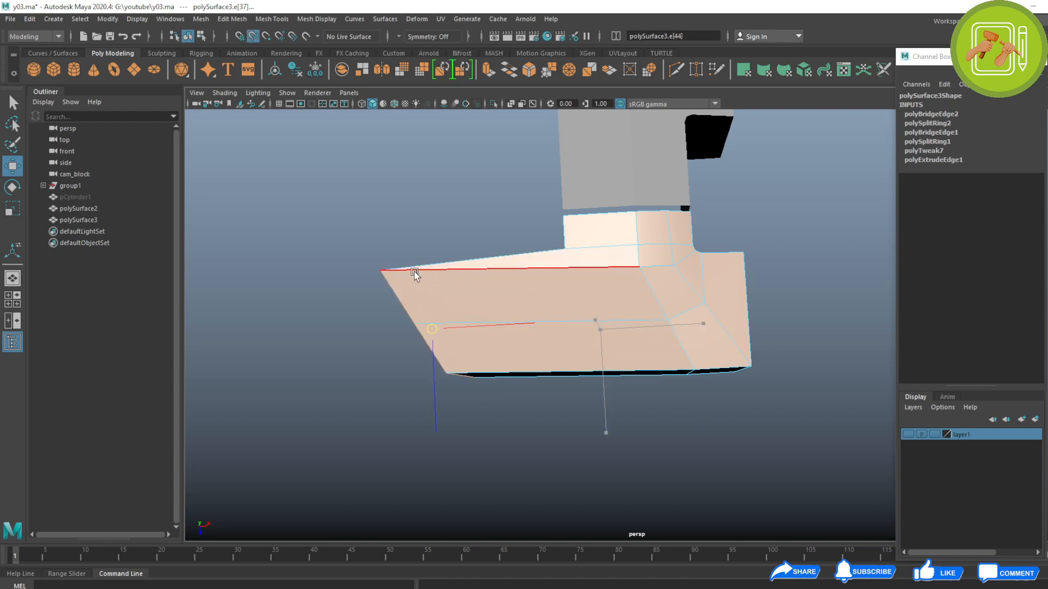
{"action": "key", "text": "ctrl+z"}
Snap the pivot in line with the top strip's centre-side corner and scale the selected border edges flat along X.
{"action": "key", "text": "d"}
{"action": "key", "text": "c"}
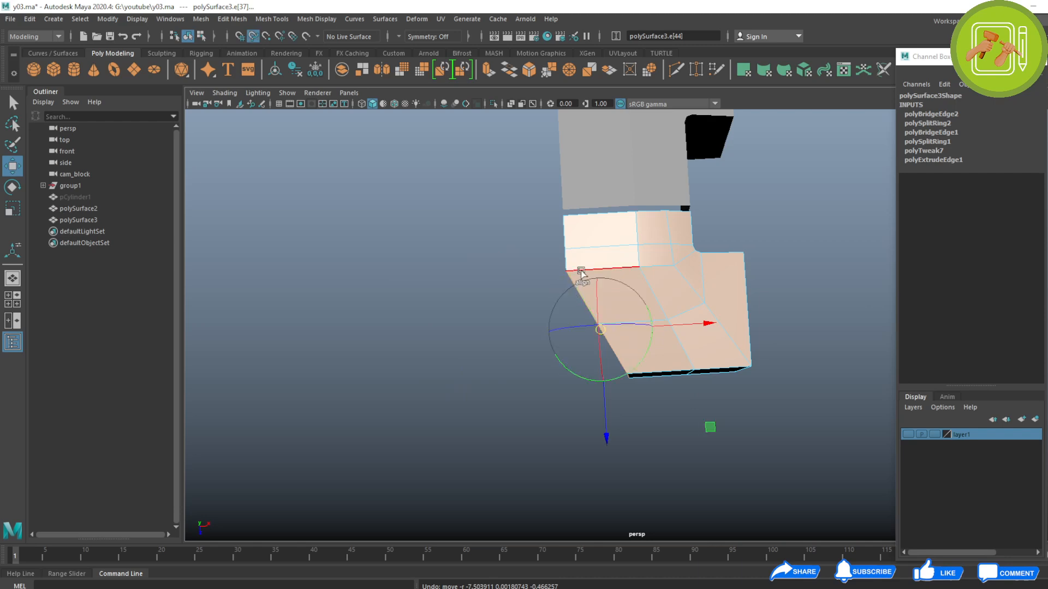
{"action": "middle_click_drag", "start_coordinate": [582, 275], "coordinate": [398, 276]}
{"action": "key", "text": "r"}
{"action": "left_click_drag", "start_coordinate": [669, 265], "coordinate": [335, 307]}
{"action": "left_click_drag", "start_coordinate": [674, 374], "coordinate": [528, 354], "text": "alt"}
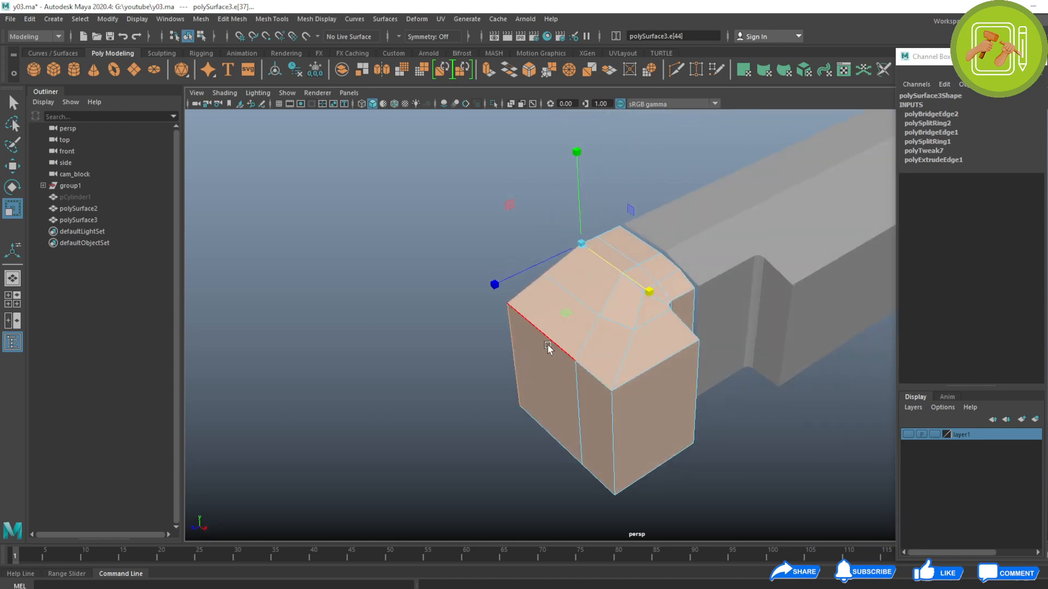
Preview the front section and main body smoothed together, then return the front section to its unsmoothed display.
{"action": "key", "text": "F8"}
{"action": "left_click", "coordinate": [534, 279]}
{"action": "left_click_drag", "start_coordinate": [533, 280], "coordinate": [496, 341], "text": "alt"}
{"action": "key", "text": "w"}
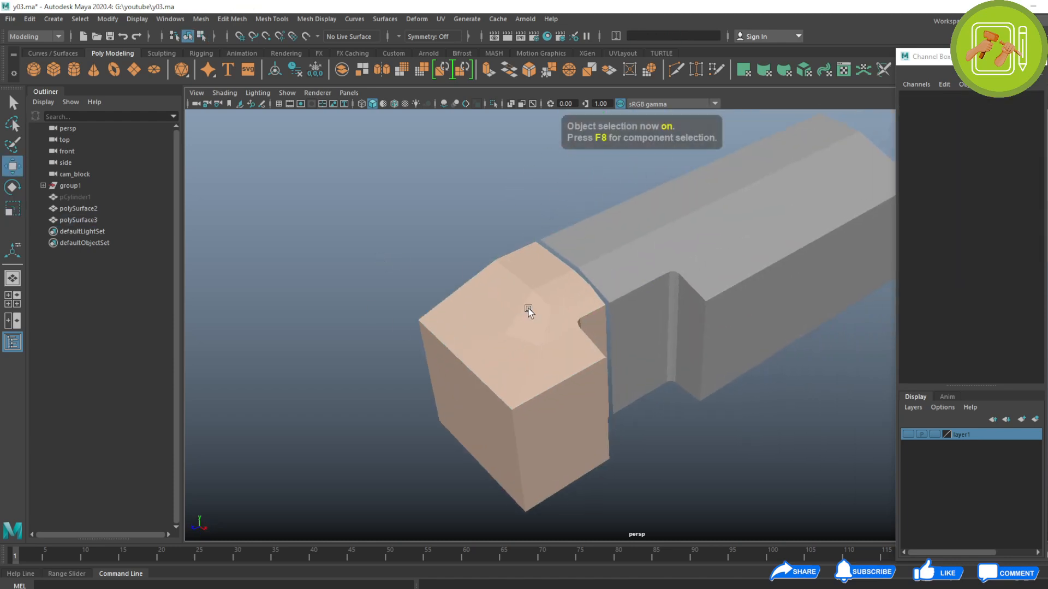
{"action": "left_click", "coordinate": [528, 309]}
{"action": "left_click", "coordinate": [628, 238], "text": "shift"}
{"action": "key", "text": "3"}
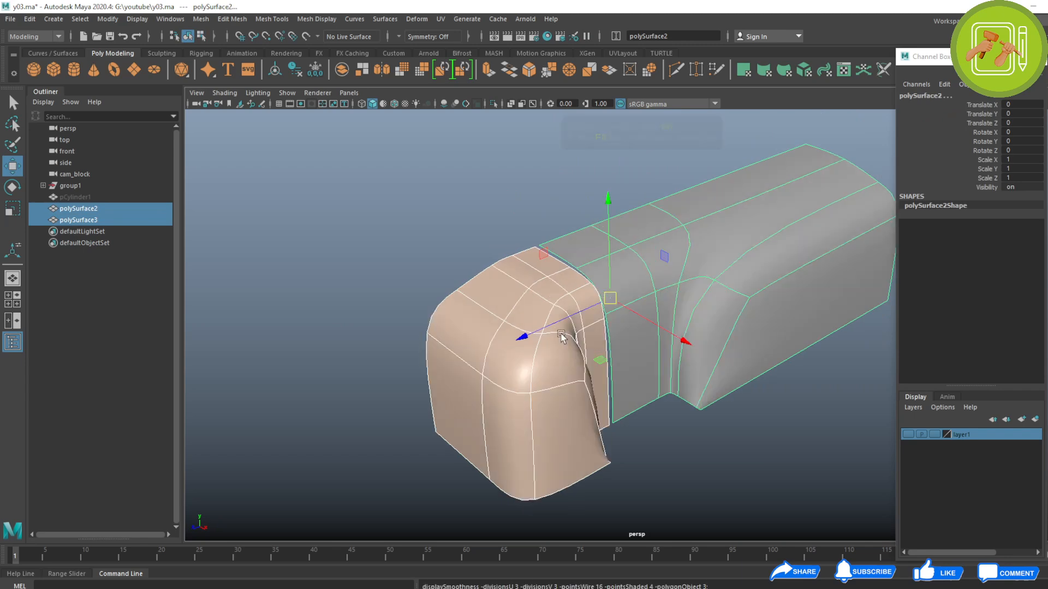
{"action": "left_click", "coordinate": [363, 236]}
{"action": "left_click_drag", "start_coordinate": [421, 344], "coordinate": [523, 334], "text": "alt"}
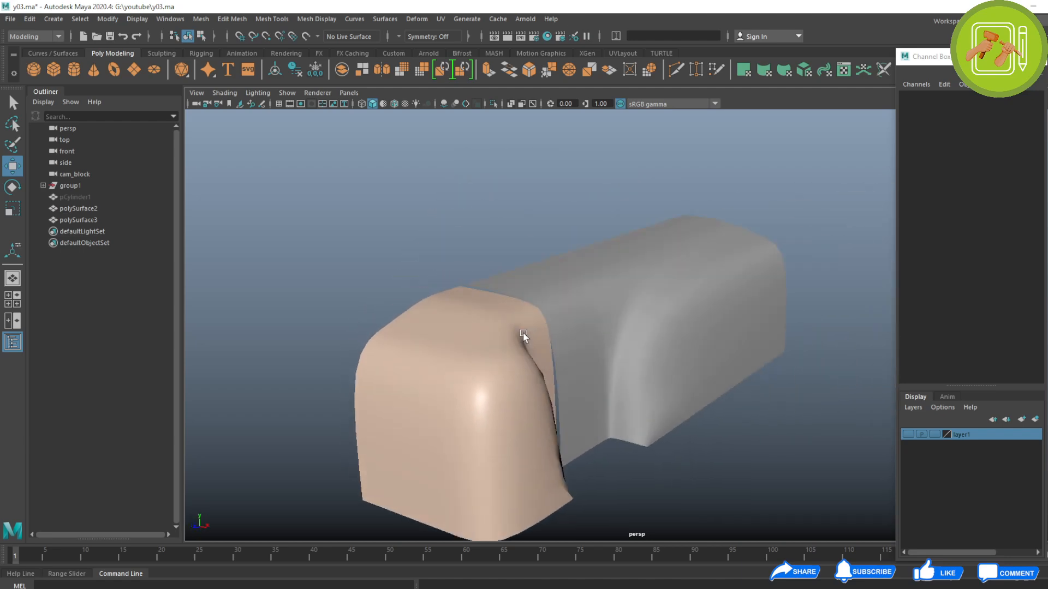
{"action": "left_click", "coordinate": [484, 346]}
{"action": "key", "text": "1"}
{"action": "left_click", "coordinate": [339, 253]}
Compare the shaded blockout with the concept art in the reference camera view.
{"action": "key", "text": "space"}
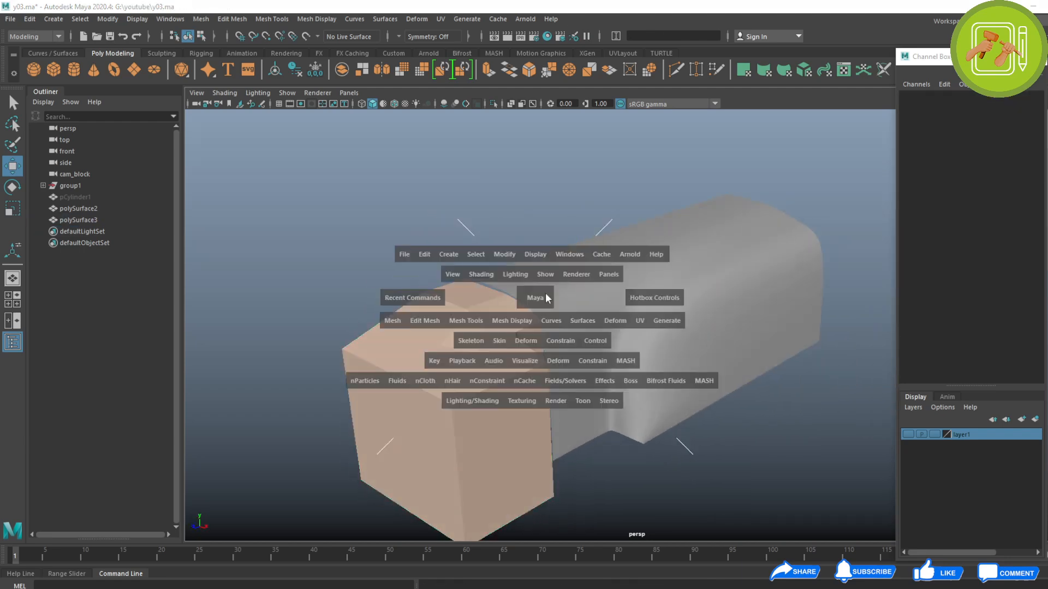
{"action": "key", "text": "space"}
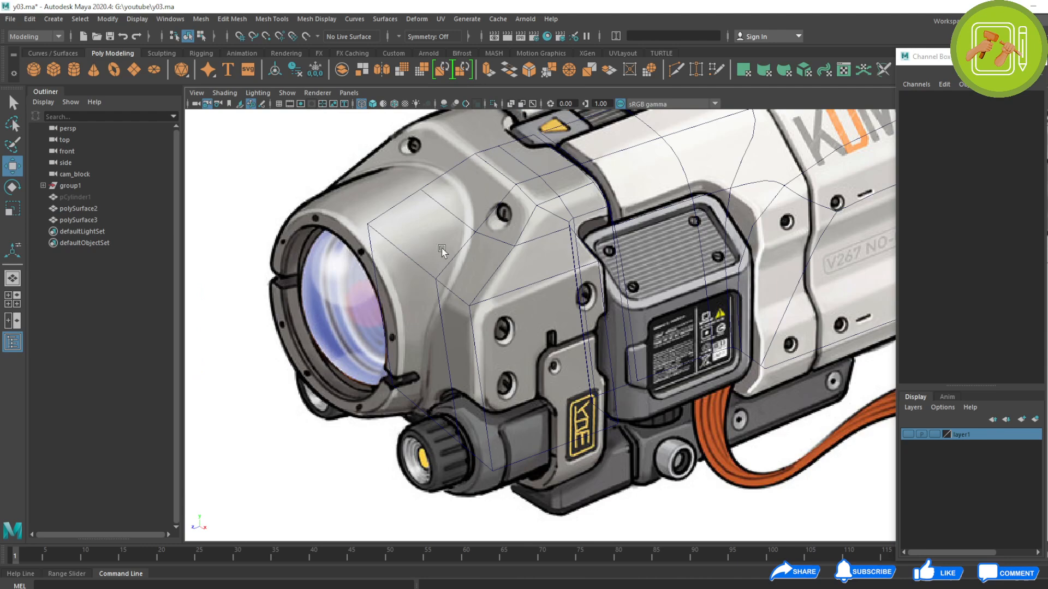
{"action": "key", "text": "5"}
{"action": "right_click_drag", "start_coordinate": [464, 267], "coordinate": [489, 299]}
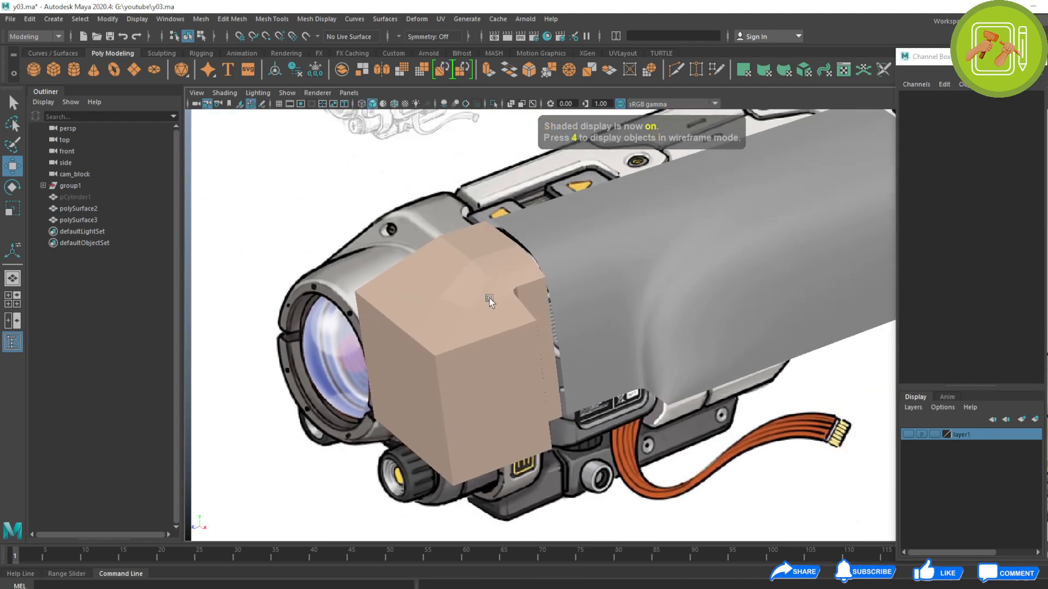
{"action": "middle_click_drag", "start_coordinate": [489, 299], "coordinate": [446, 320]}
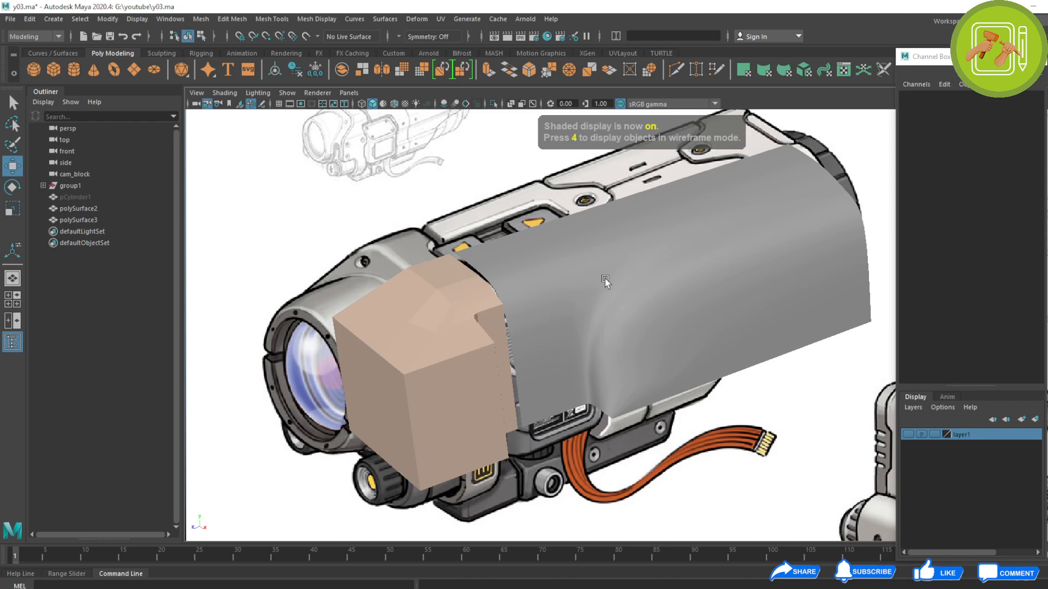
Return the main body to unsmoothed display, show the models as wireframe over the concept art, and save the scene.
{"action": "left_click", "coordinate": [605, 278]}
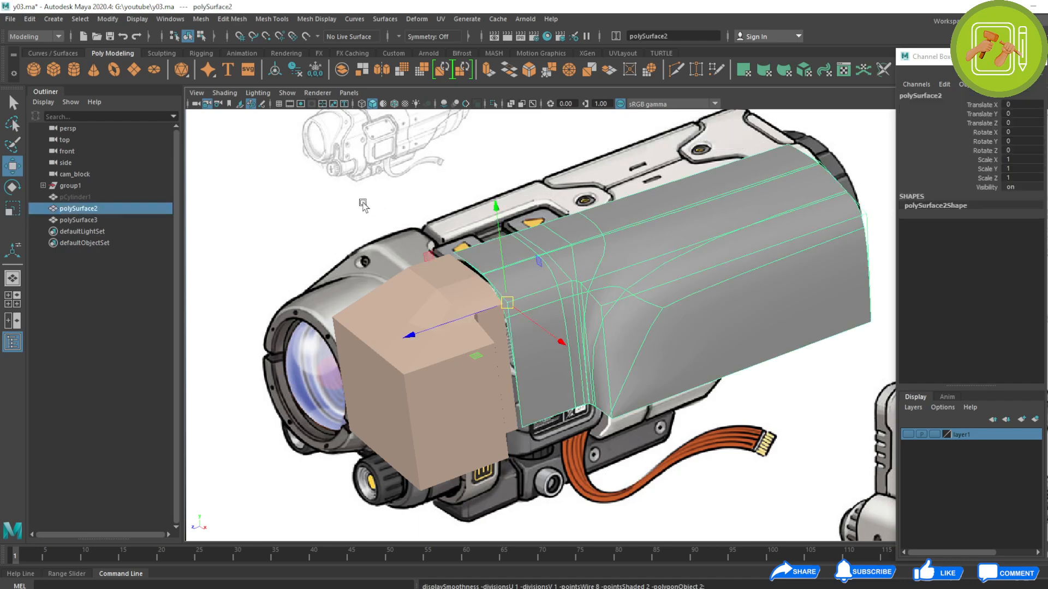
{"action": "key", "text": "1"}
{"action": "left_click", "coordinate": [354, 219]}
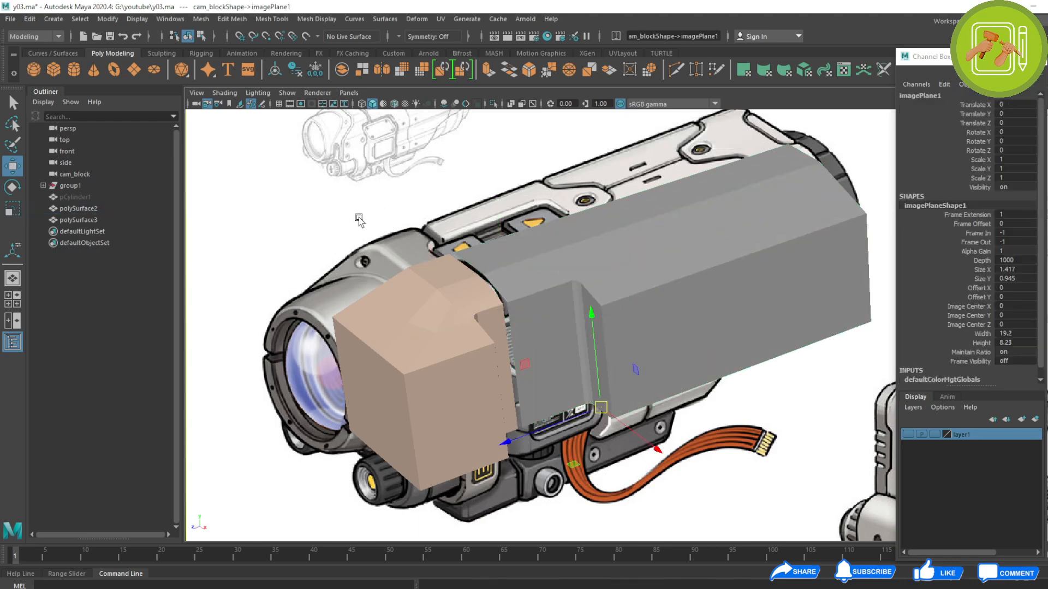
{"action": "key", "text": "4"}
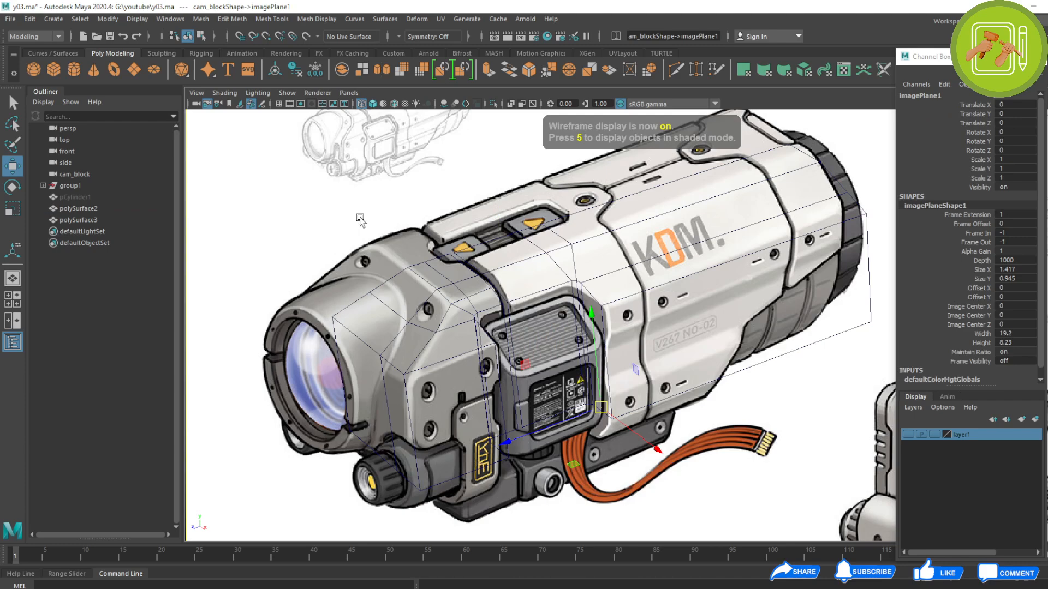
{"action": "key", "text": "ctrl+s"}
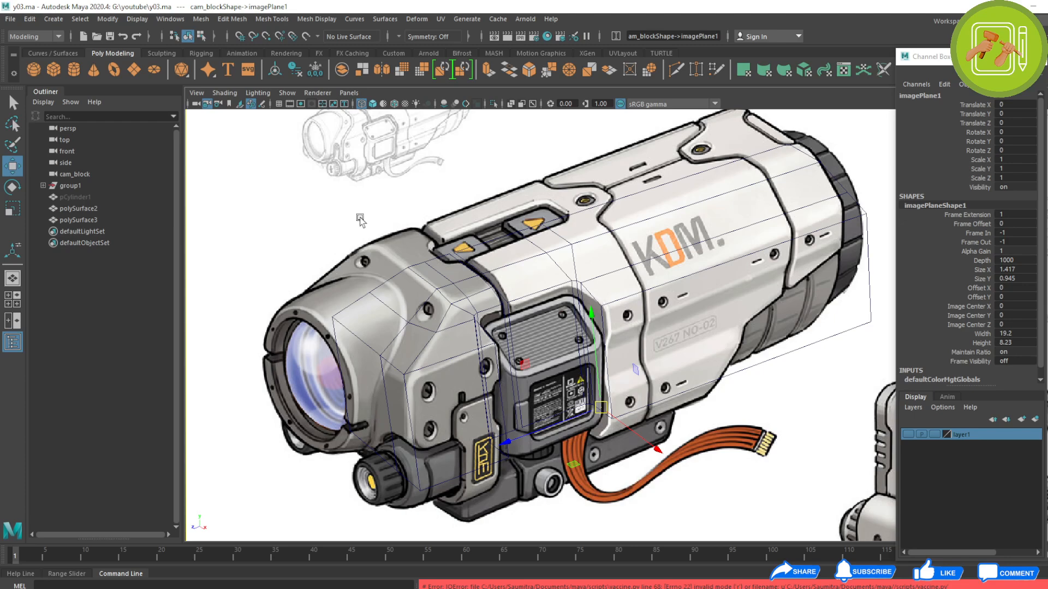
Unhide the lens cylinder pCylinder1 in the perspective view.
{"action": "key", "text": "space"}
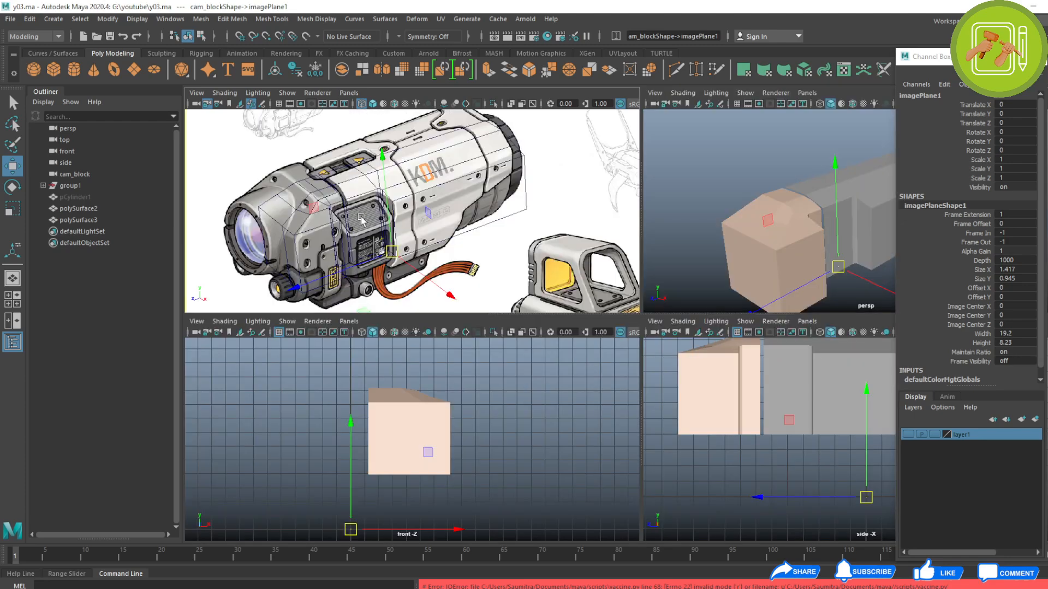
{"action": "key", "text": "space"}
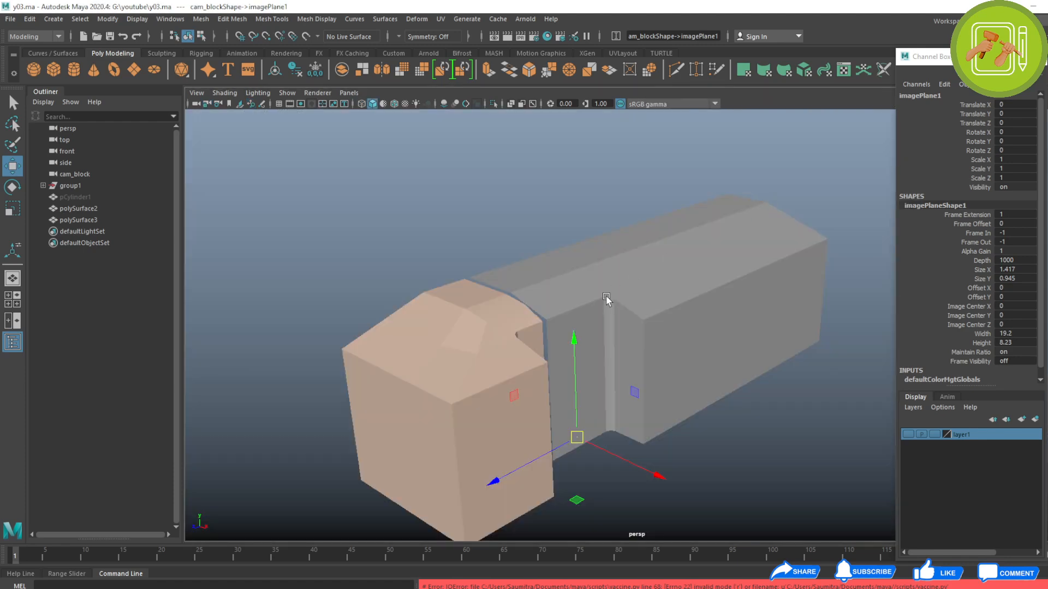
{"action": "left_click_drag", "start_coordinate": [606, 298], "coordinate": [681, 253], "text": "alt"}
{"action": "right_click_drag", "start_coordinate": [680, 253], "coordinate": [655, 309], "text": "alt"}
{"action": "left_click_drag", "start_coordinate": [655, 309], "coordinate": [617, 334], "text": "alt"}
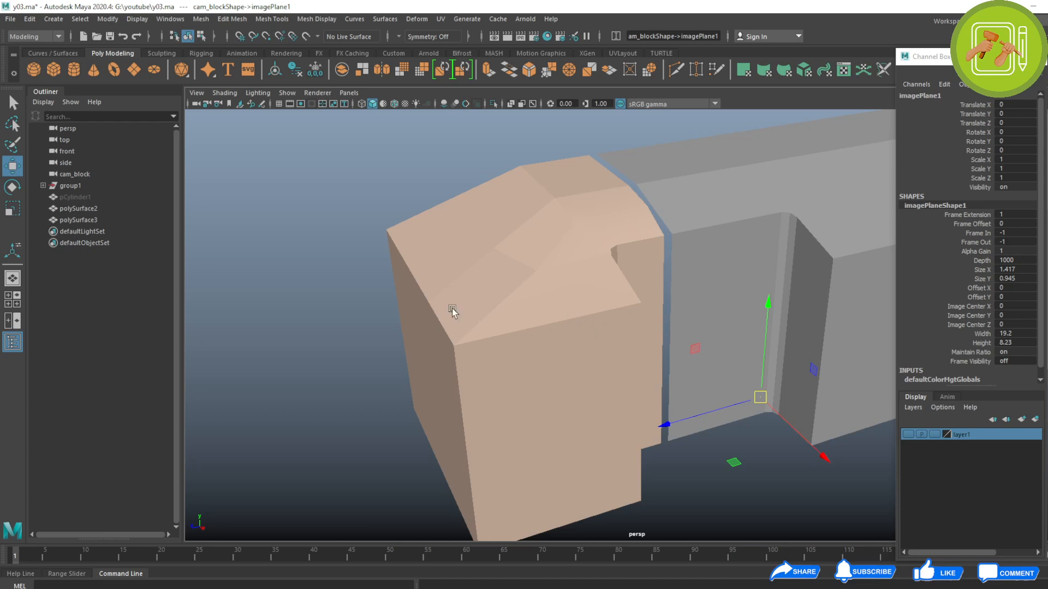
{"action": "left_click", "coordinate": [43, 187]}
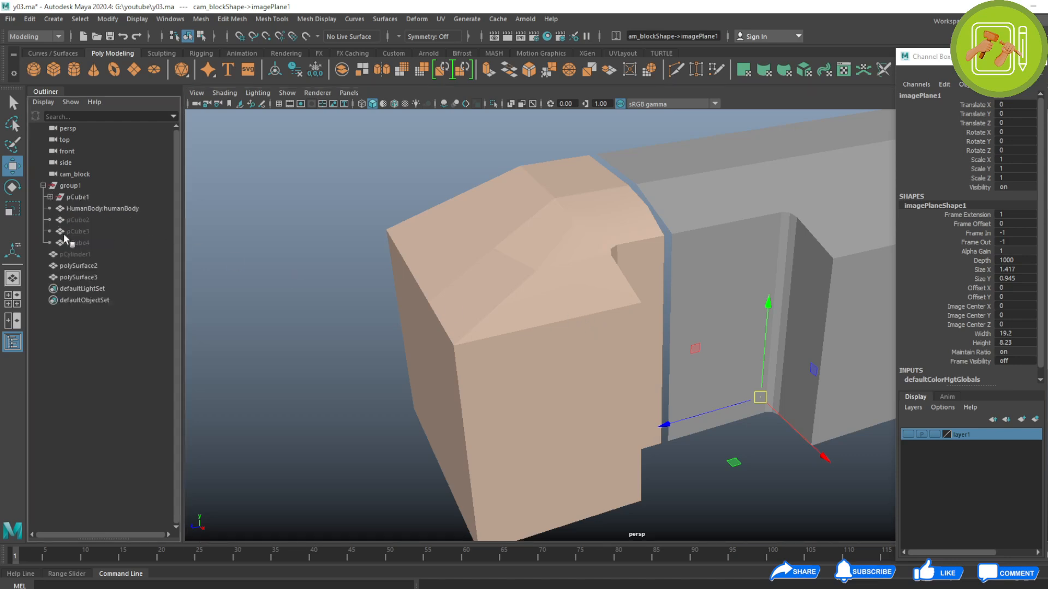
{"action": "left_click", "coordinate": [65, 255]}
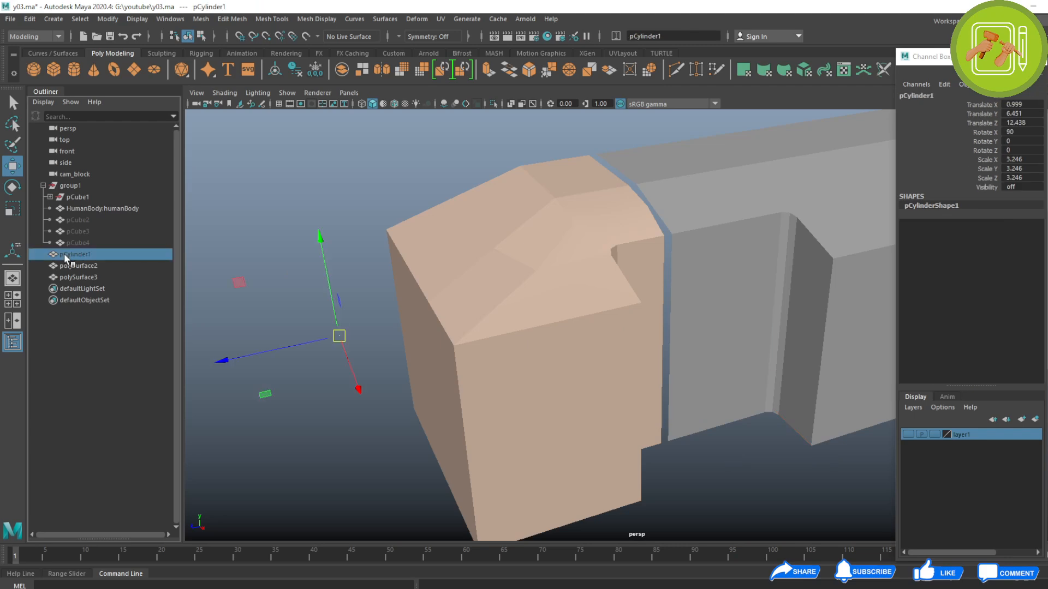
{"action": "key", "text": "shift+h"}
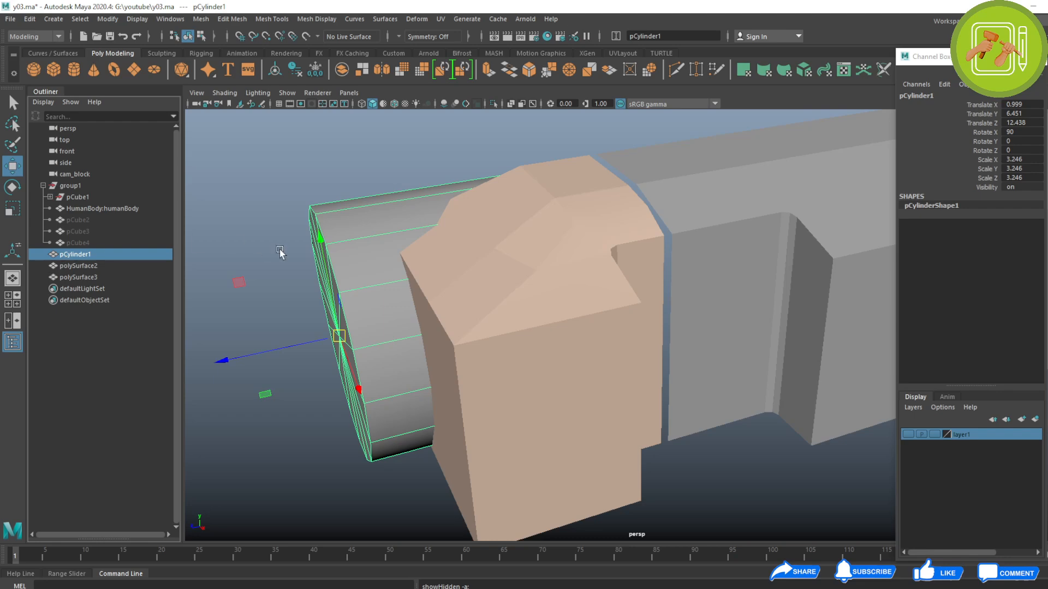
{"action": "left_click_drag", "start_coordinate": [280, 252], "coordinate": [444, 328], "text": "alt"}
Shorten the lens cylinder along its length to a Scale Y of 2.145, matching it against the concept art.
{"action": "key", "text": "space"}
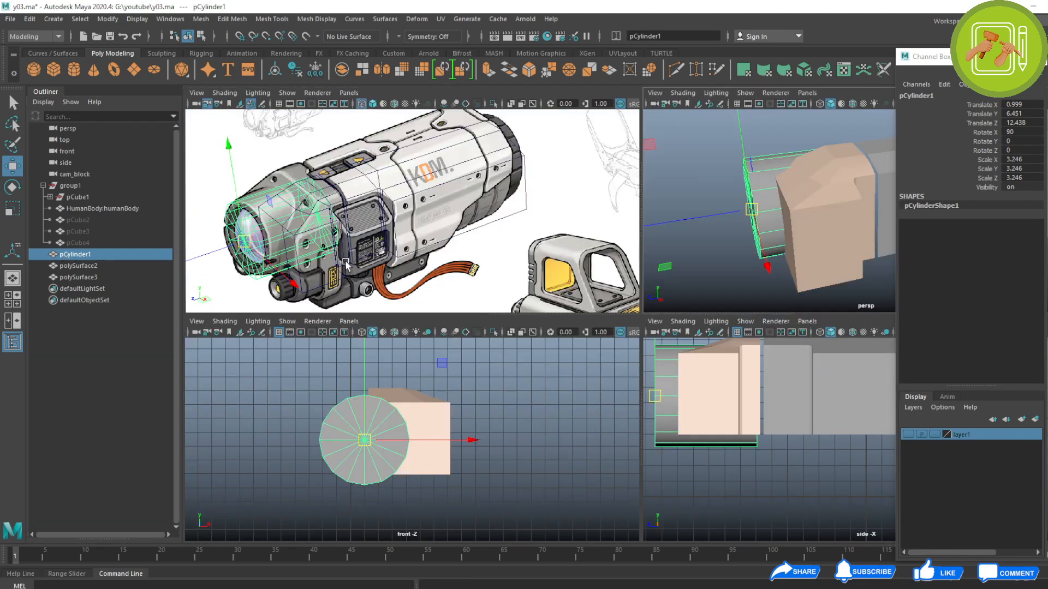
{"action": "key", "text": "space"}
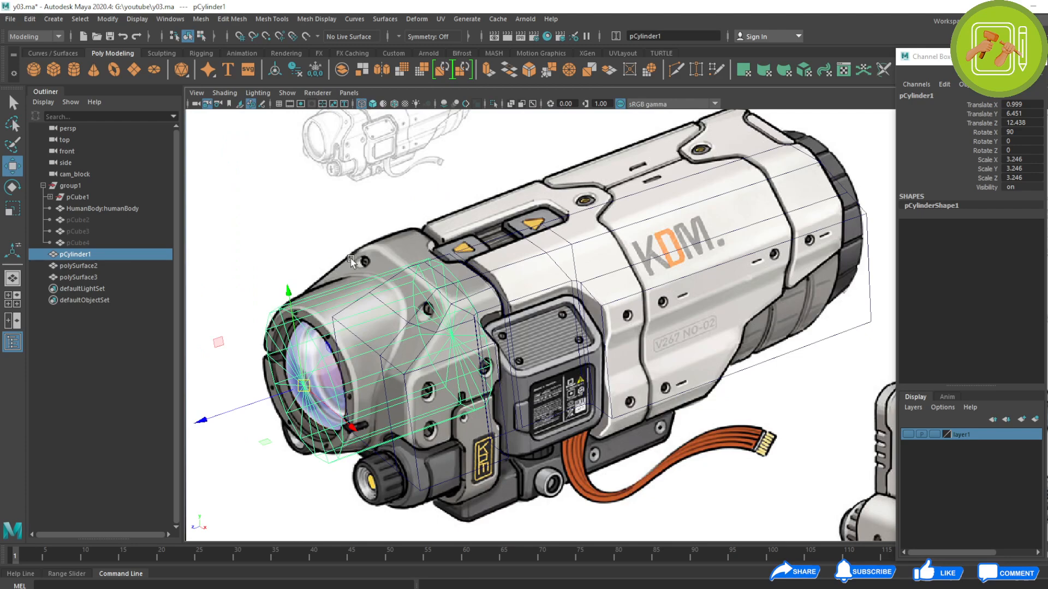
{"action": "key", "text": "r"}
{"action": "left_click_drag", "start_coordinate": [207, 419], "coordinate": [248, 423]}
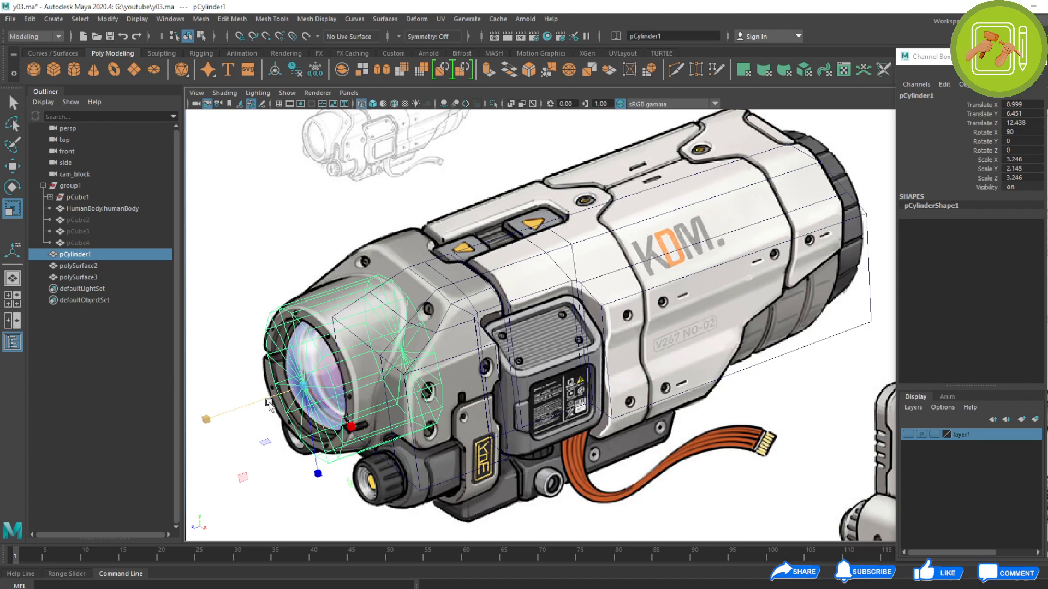
Check the shortened cylinder against the concept art in both shaded and wireframe display.
{"action": "key", "text": "5"}
{"action": "left_click", "coordinate": [268, 238]}
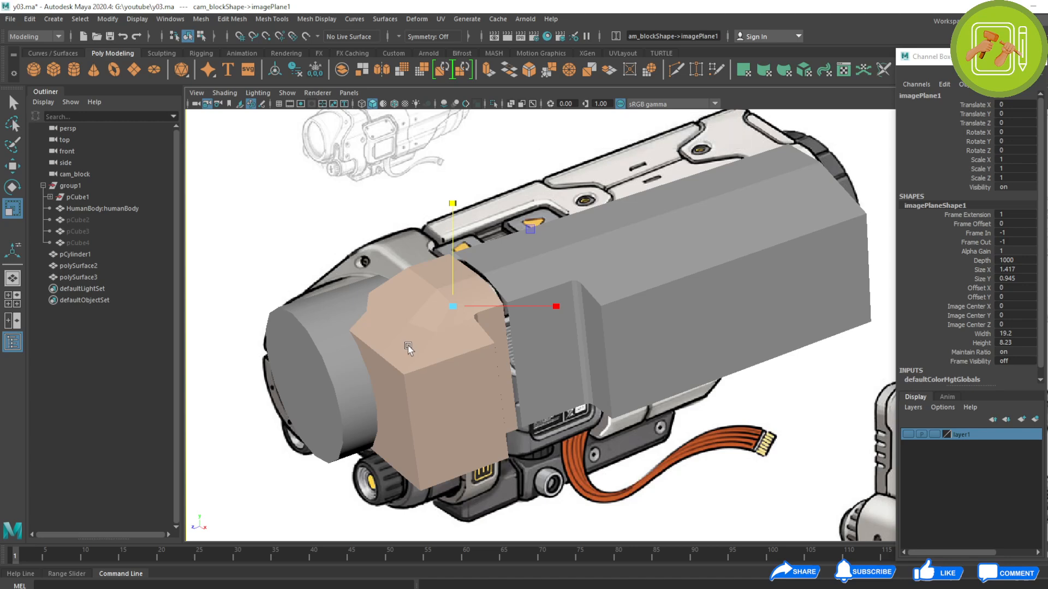
{"action": "key", "text": "4"}
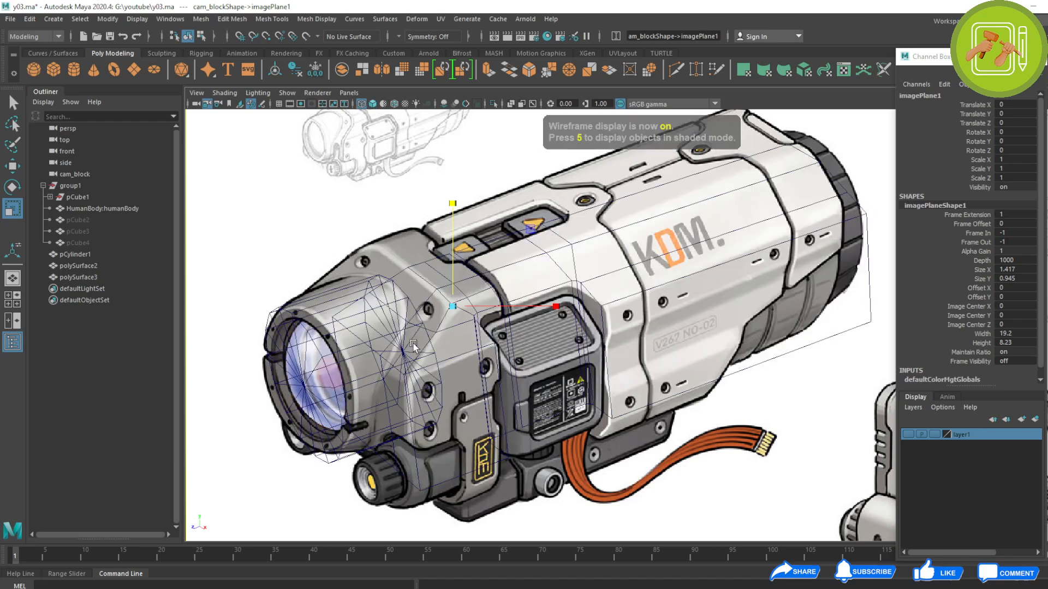
{"action": "key", "text": "5"}
{"action": "key", "text": "4"}
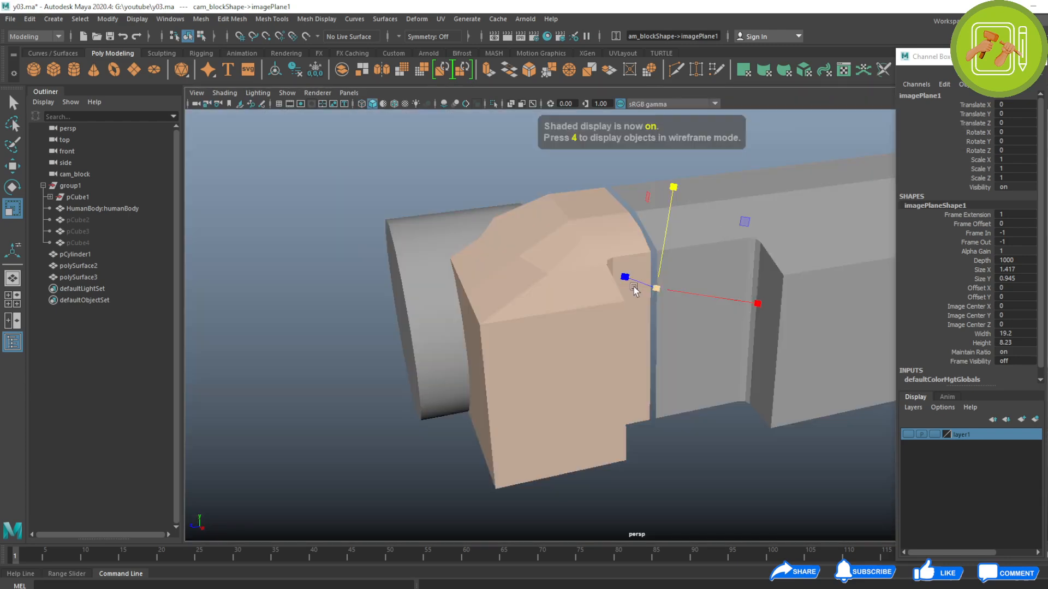
Delete the half of the lens cylinder's faces on the side away from the front section.
{"action": "left_click_drag", "start_coordinate": [634, 287], "coordinate": [656, 313], "text": "alt"}
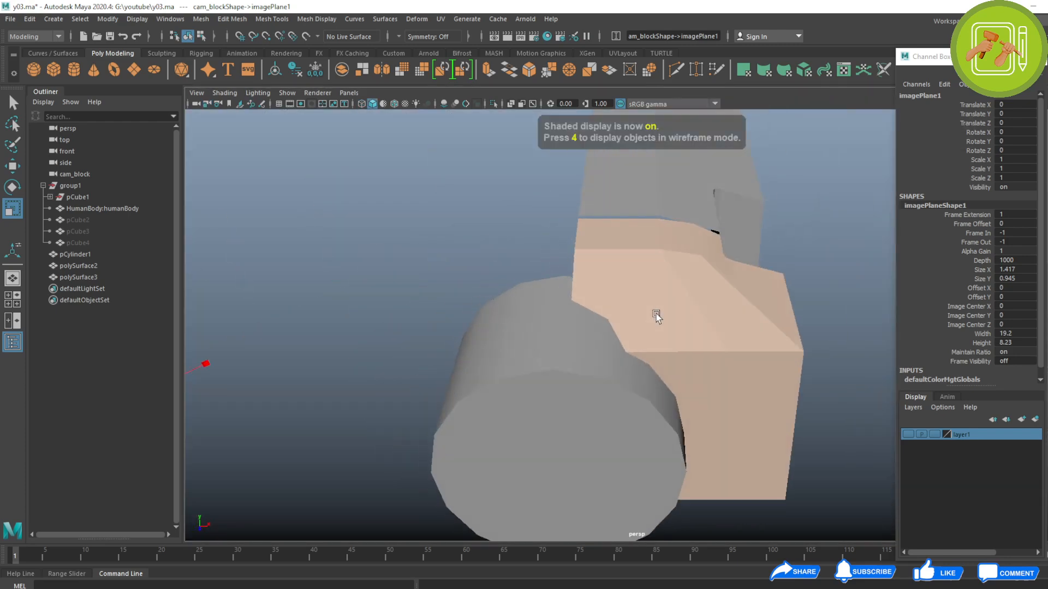
{"action": "key", "text": "w"}
{"action": "left_click", "coordinate": [588, 365]}
{"action": "middle_click_drag", "start_coordinate": [601, 426], "coordinate": [610, 371], "text": "alt"}
{"action": "left_click", "coordinate": [573, 436]}
{"action": "left_click_drag", "start_coordinate": [573, 437], "coordinate": [529, 393], "text": "alt"}
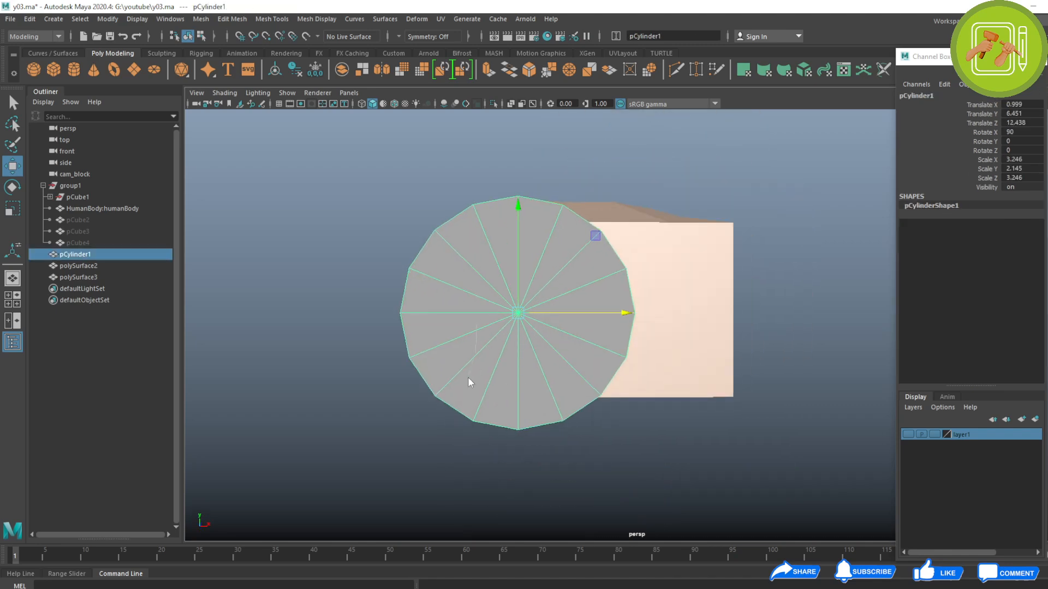
{"action": "key", "text": "F11"}
{"action": "left_click_drag", "start_coordinate": [367, 152], "coordinate": [386, 403]}
{"action": "key", "text": "Delete"}
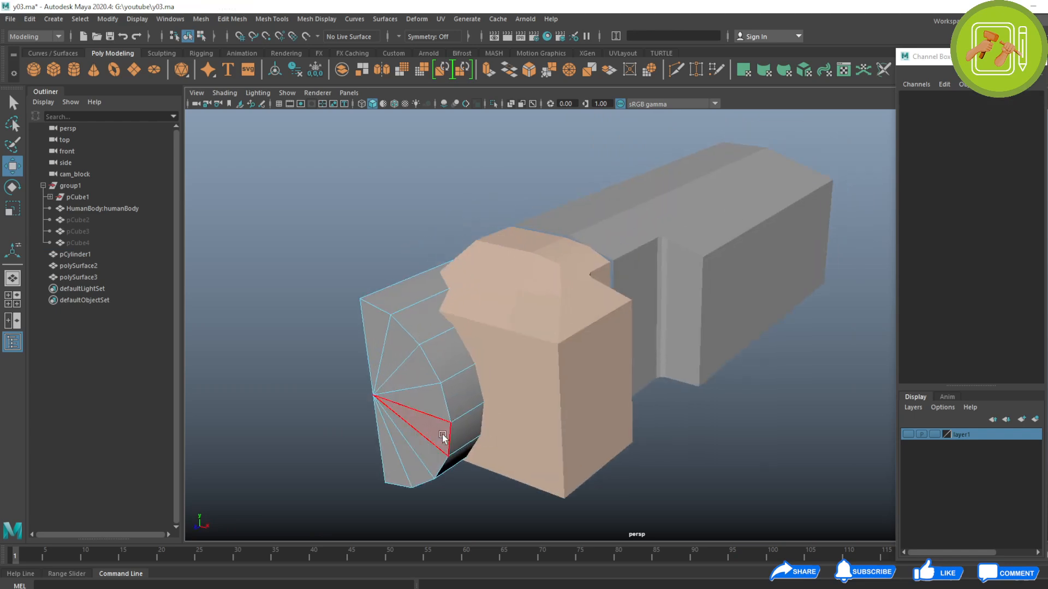
Group the halved lens cylinder with the two body pieces polySurface2 and polySurface3.
{"action": "key", "text": "F8"}
{"action": "left_click", "coordinate": [562, 345], "text": "shift"}
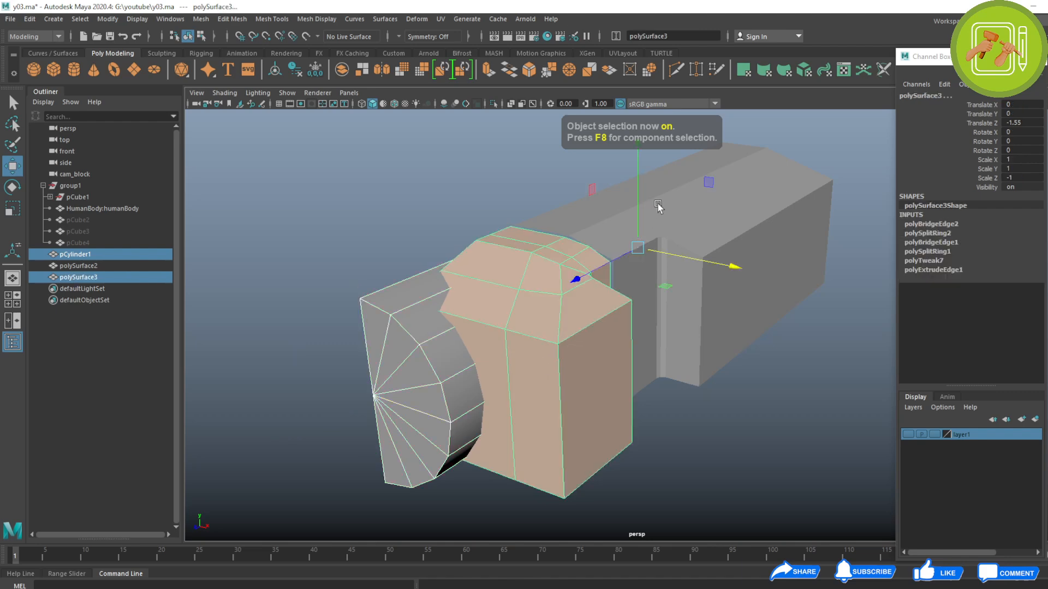
{"action": "left_click", "coordinate": [686, 202], "text": "shift"}
{"action": "left_click_drag", "start_coordinate": [686, 202], "coordinate": [558, 373], "text": "alt"}
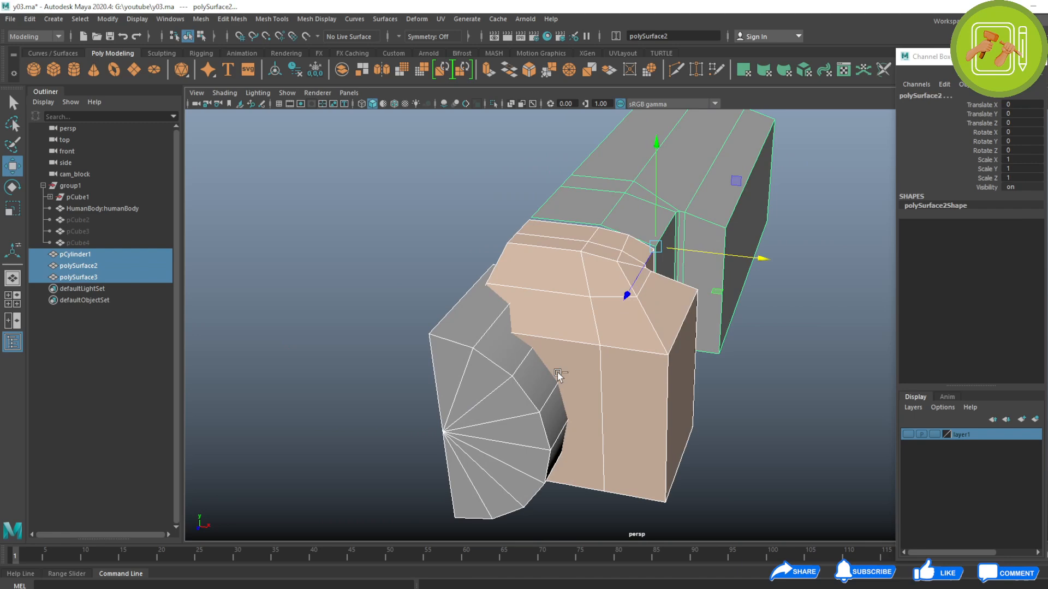
{"action": "key", "text": "ctrl+g"}
Snap the group's pivot to the upper corner of the lens cylinder's cut edge on the centre line.
{"action": "key", "text": "d"}
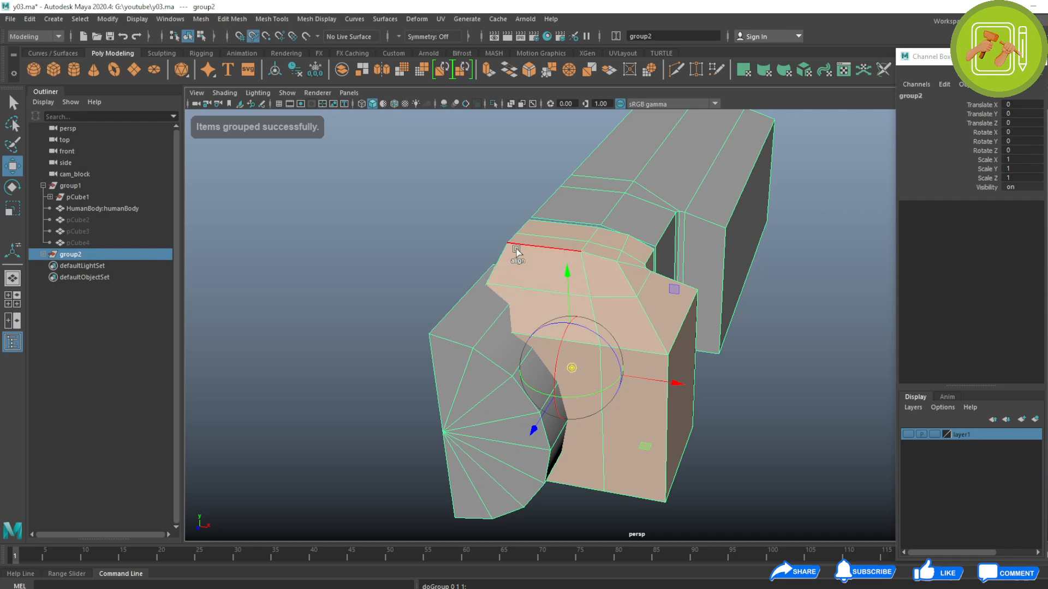
{"action": "left_click", "coordinate": [429, 334]}
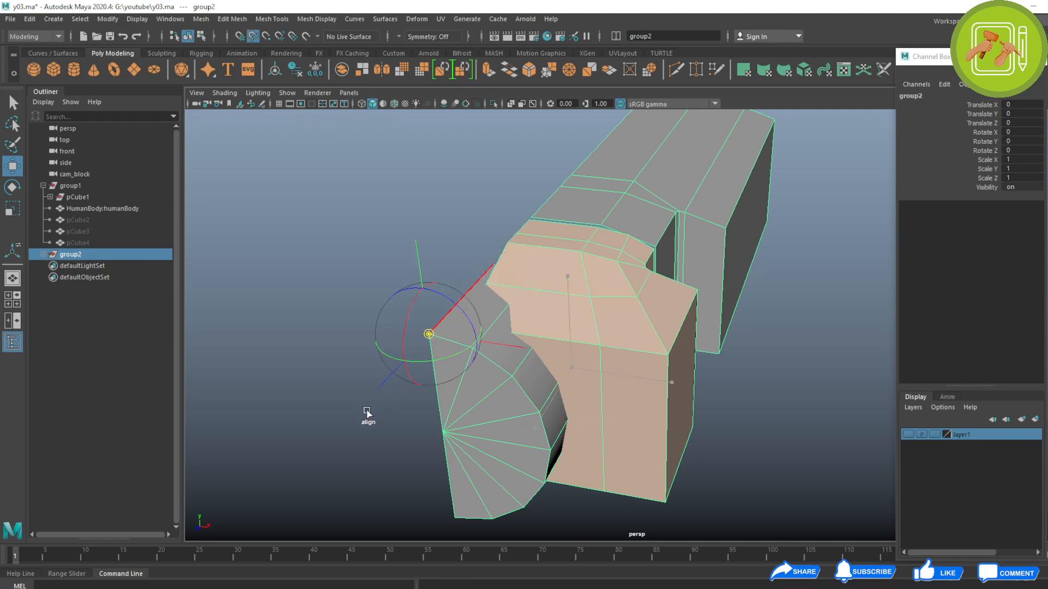
{"action": "left_click_drag", "start_coordinate": [382, 403], "coordinate": [360, 387], "text": "alt"}
Duplicate the group and mirror the copy to the other side with a Scale X of -1.
{"action": "key", "text": "ctrl+d"}
{"action": "key", "text": "r"}
{"action": "left_click", "coordinate": [1022, 159]}
{"action": "type", "text": "-1"}
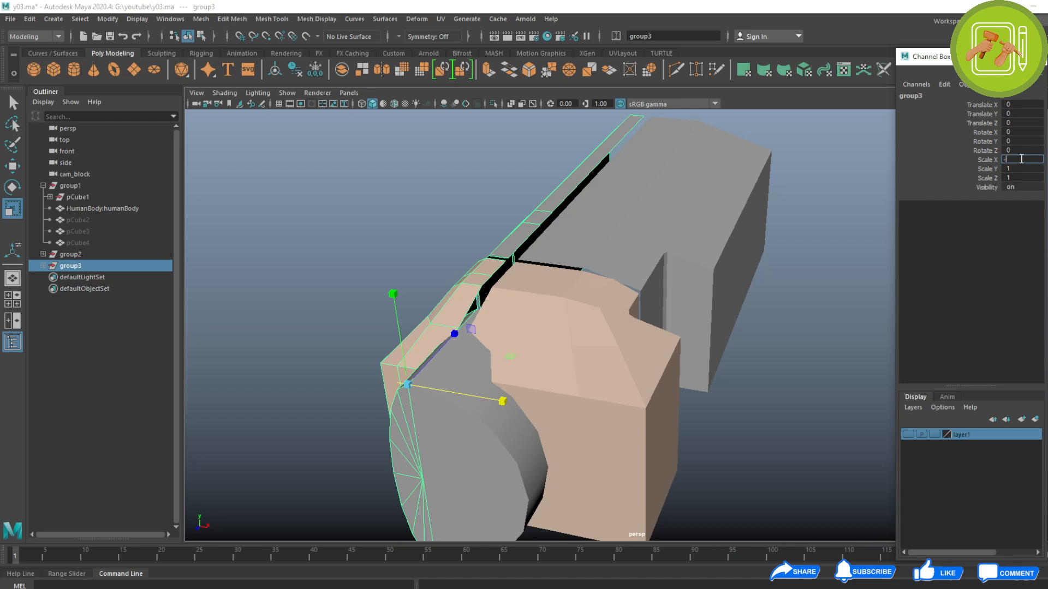
{"action": "key", "text": "Return"}
{"action": "left_click", "coordinate": [788, 346]}
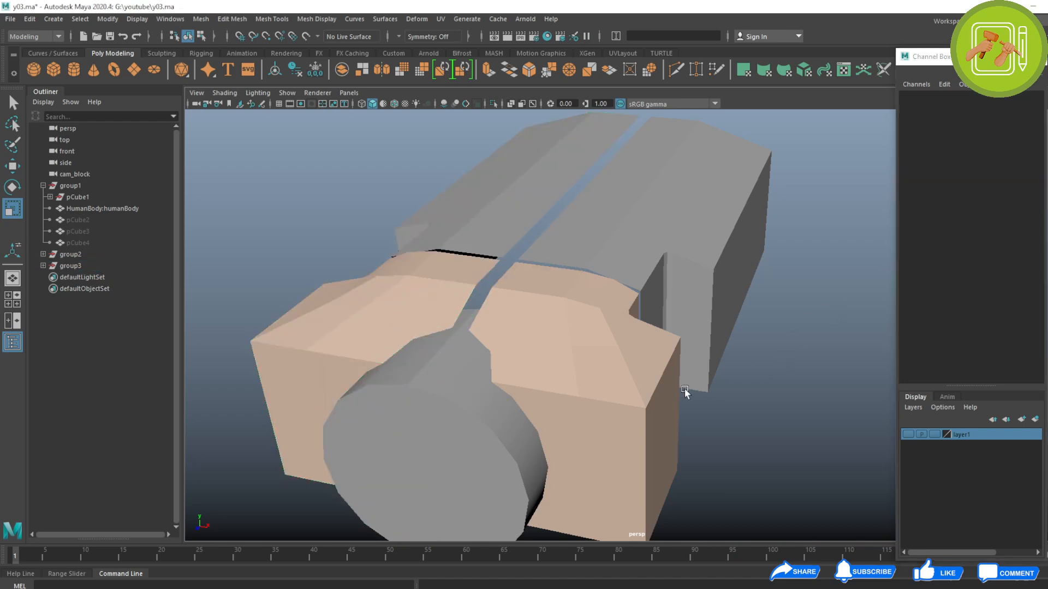
Compare the mirrored scope blockout with the concept art in the camera view, in both shaded and wireframe display.
{"action": "left_click_drag", "start_coordinate": [686, 393], "coordinate": [640, 378], "text": "alt"}
{"action": "key", "text": "space"}
{"action": "key", "text": "space"}
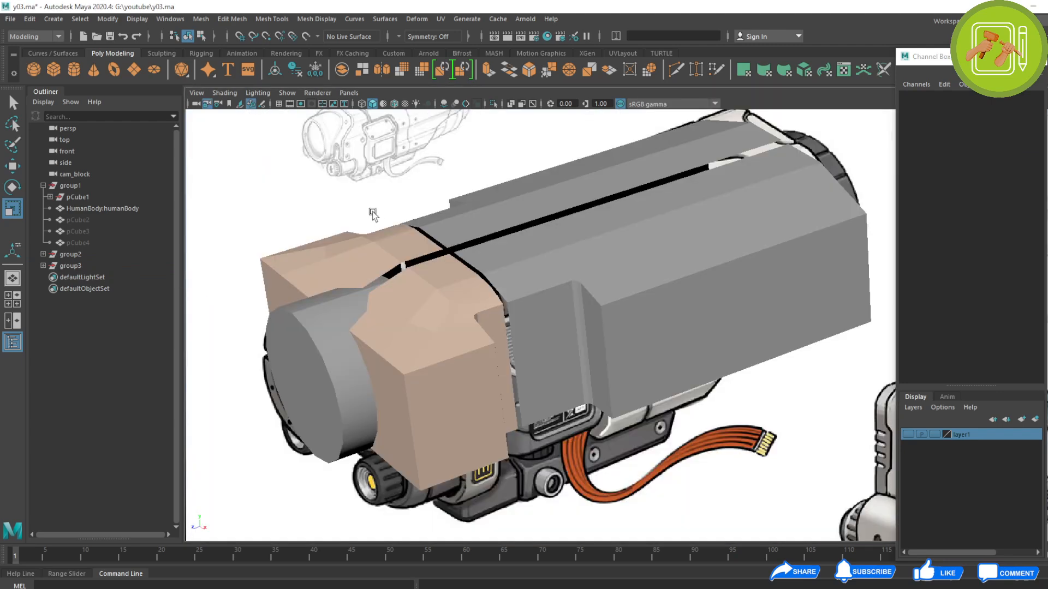
{"action": "key", "text": "4"}
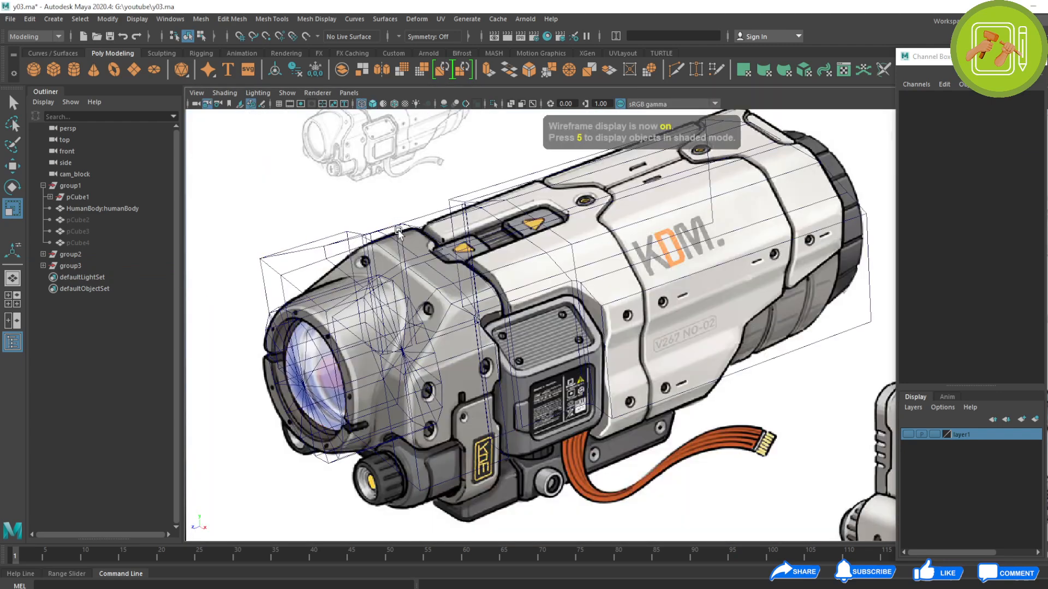
{"action": "key", "text": "5"}
{"action": "key", "text": "4"}
{"action": "key", "text": "5"}
{"action": "key", "text": "4"}
{"action": "key", "text": "5"}
{"action": "key", "text": "4"}
{"action": "key", "text": "5"}
{"action": "key", "text": "4"}
Switch to the Snipping Tool and outline the front section's angled panel beside the lens in red on the snip.
{"action": "left_click", "coordinate": [491, 588]}
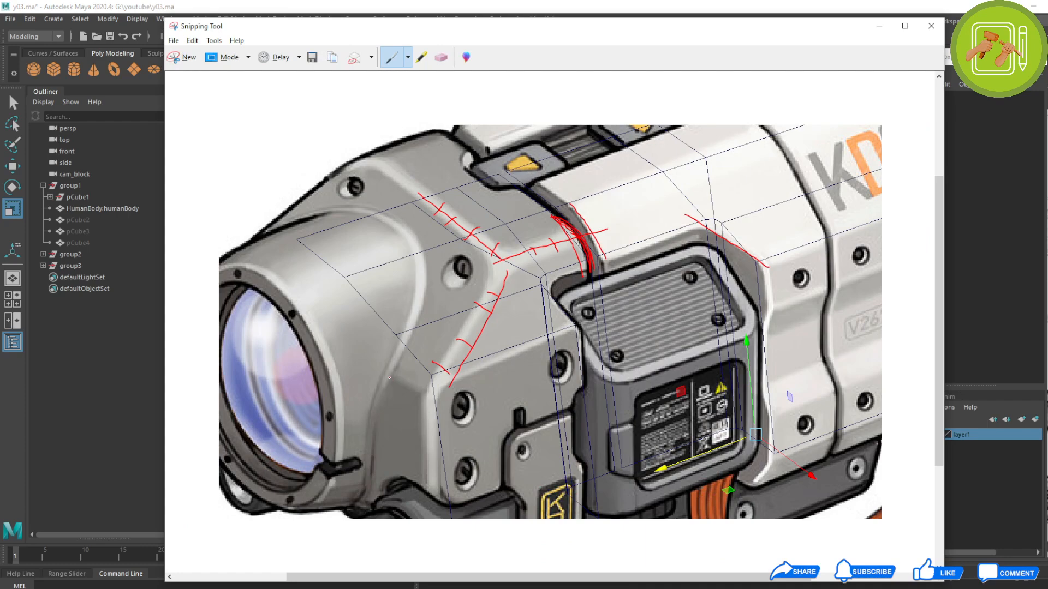
{"action": "left_click_drag", "start_coordinate": [387, 377], "coordinate": [420, 390]}
{"action": "mouse_move", "coordinate": [387, 379]}
{"action": "left_mouse_down"}
{"action": "mouse_move", "coordinate": [435, 393]}
{"action": "mouse_move", "coordinate": [390, 378]}
{"action": "mouse_move", "coordinate": [406, 382]}
{"action": "left_mouse_up"}
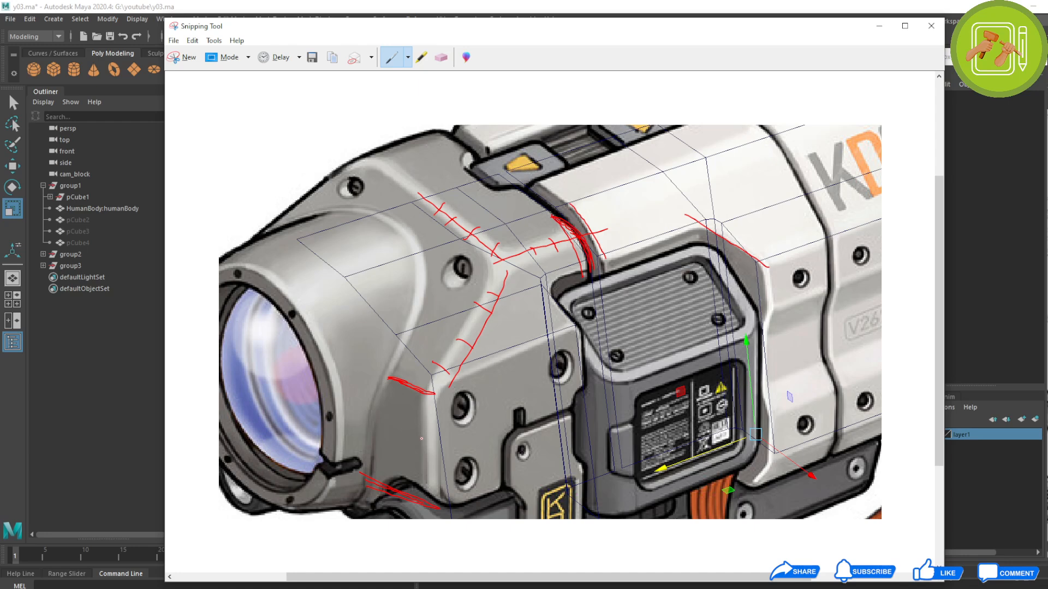
{"action": "mouse_move", "coordinate": [431, 393]}
{"action": "left_mouse_down"}
{"action": "mouse_move", "coordinate": [439, 503]}
{"action": "mouse_move", "coordinate": [438, 390]}
{"action": "mouse_move", "coordinate": [430, 437]}
{"action": "left_mouse_up"}
{"action": "mouse_move", "coordinate": [389, 380]}
{"action": "left_mouse_down"}
{"action": "mouse_move", "coordinate": [440, 402]}
{"action": "mouse_move", "coordinate": [429, 399]}
{"action": "left_mouse_up"}
{"action": "mouse_move", "coordinate": [425, 281]}
{"action": "left_mouse_down"}
{"action": "mouse_move", "coordinate": [511, 272]}
{"action": "mouse_move", "coordinate": [433, 276]}
{"action": "left_mouse_up"}
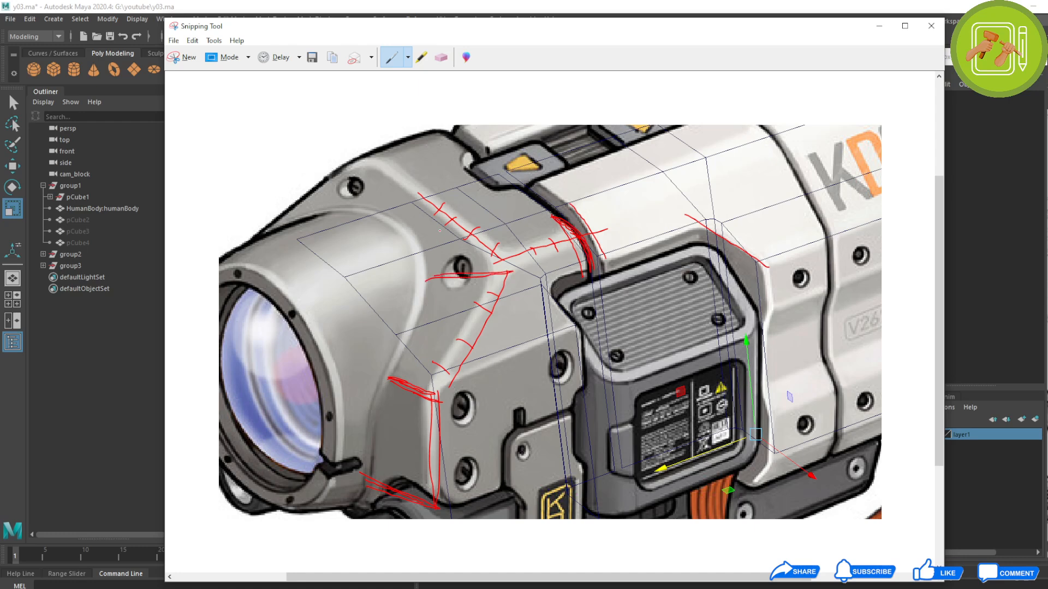
{"action": "mouse_move", "coordinate": [435, 208]}
{"action": "left_mouse_down"}
{"action": "mouse_move", "coordinate": [419, 219]}
{"action": "mouse_move", "coordinate": [413, 365]}
{"action": "mouse_move", "coordinate": [371, 468]}
{"action": "mouse_move", "coordinate": [417, 324]}
{"action": "mouse_move", "coordinate": [410, 217]}
{"action": "left_mouse_up"}
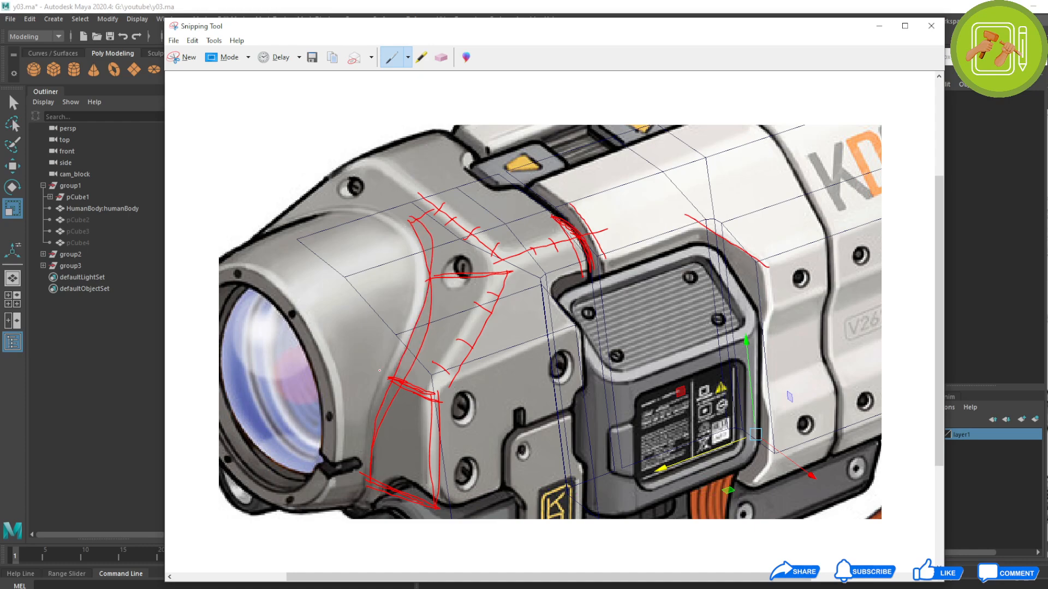
Erase the panel's curved and vertical outlines and redraw the short lines across its middle and base, then return to Maya.
{"action": "left_click", "coordinate": [441, 57]}
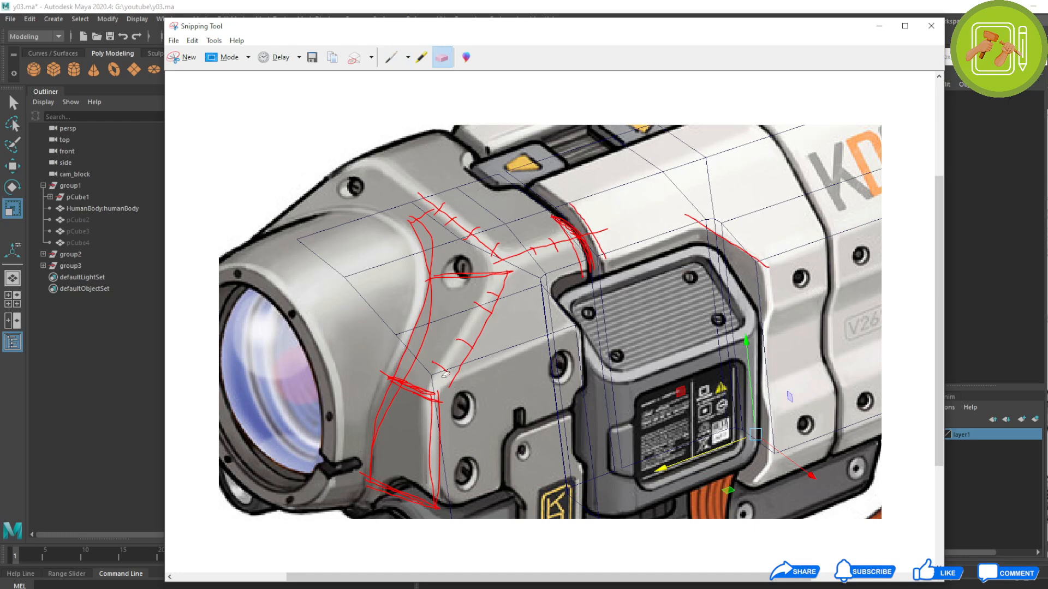
{"action": "mouse_move", "coordinate": [445, 375]}
{"action": "left_mouse_down"}
{"action": "mouse_move", "coordinate": [430, 379]}
{"action": "mouse_move", "coordinate": [414, 417]}
{"action": "left_mouse_up"}
{"action": "left_click", "coordinate": [383, 503]}
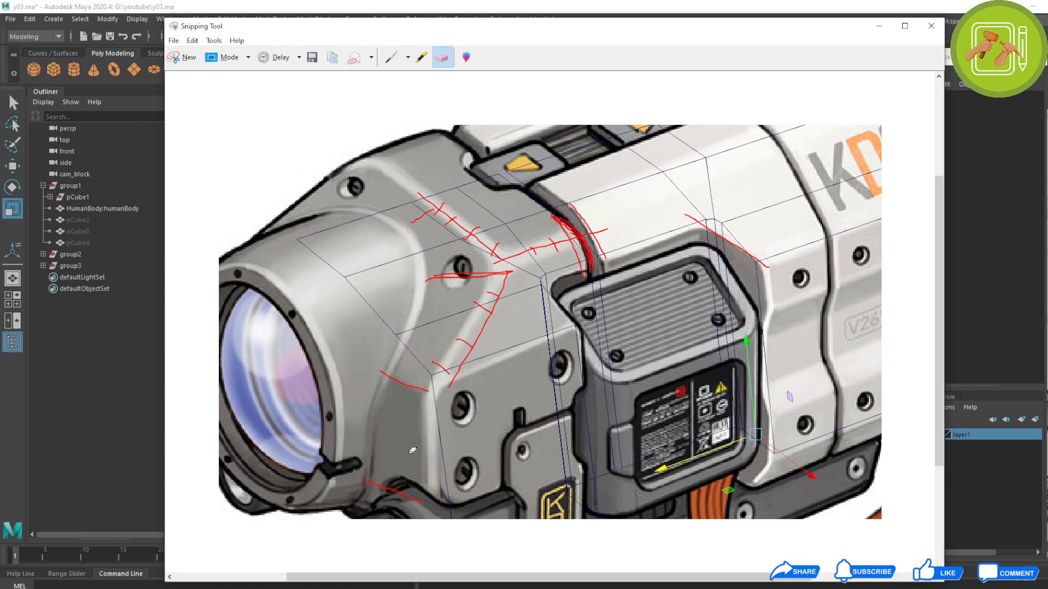
{"action": "left_click", "coordinate": [413, 387]}
{"action": "left_click", "coordinate": [392, 59]}
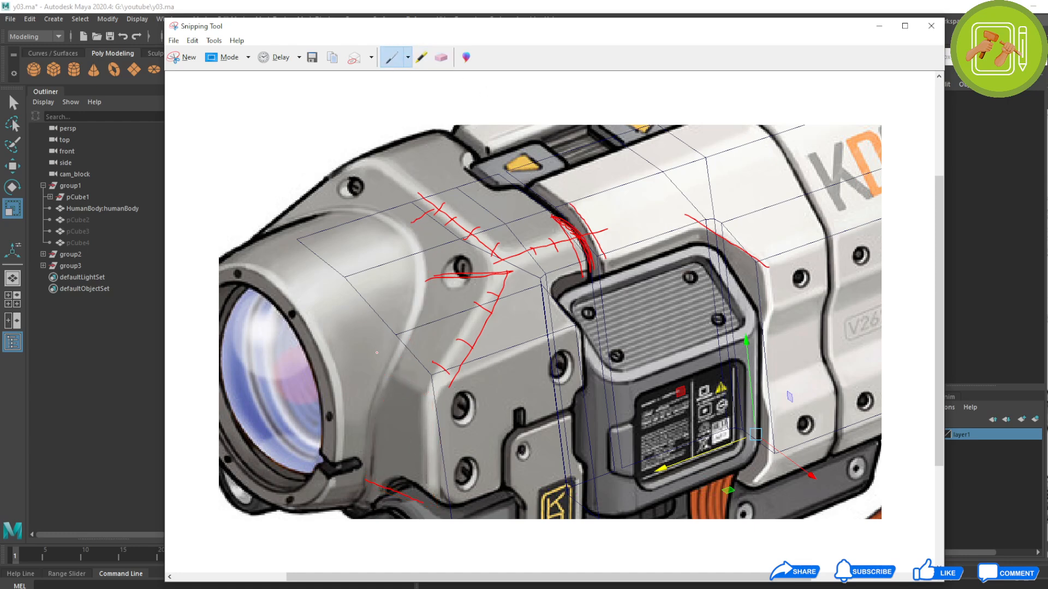
{"action": "mouse_move", "coordinate": [383, 370]}
{"action": "left_mouse_down"}
{"action": "mouse_move", "coordinate": [426, 391]}
{"action": "mouse_move", "coordinate": [381, 377]}
{"action": "left_mouse_up"}
{"action": "left_click_drag", "start_coordinate": [365, 477], "coordinate": [434, 499]}
{"action": "left_click", "coordinate": [879, 26]}
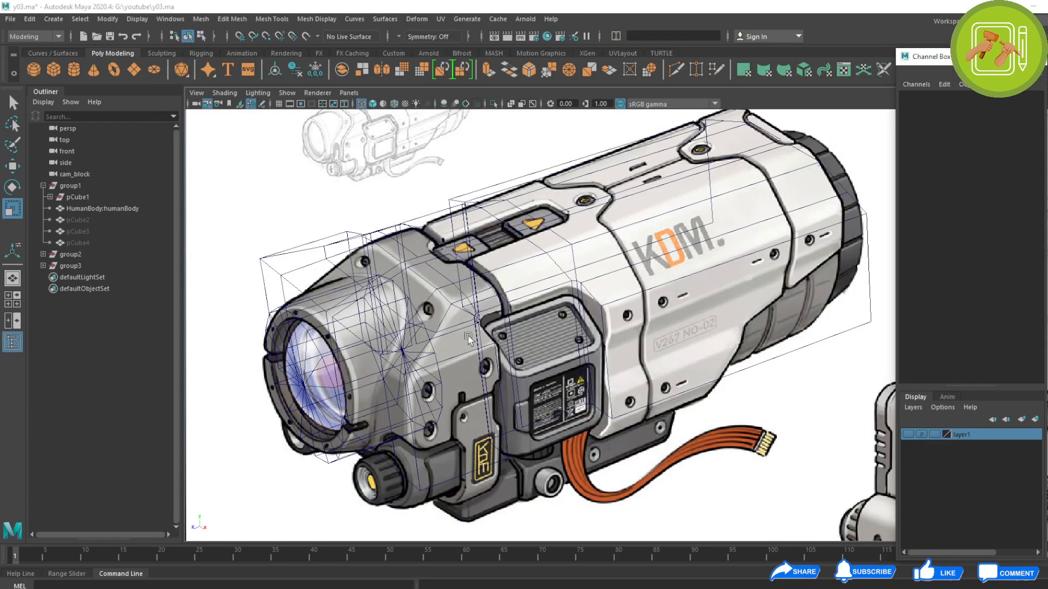
Capture a new snip of the whole scope in wireframe display over the concept art with the Snipping Tool.
{"action": "left_click", "coordinate": [334, 203]}
{"action": "key", "text": "5"}
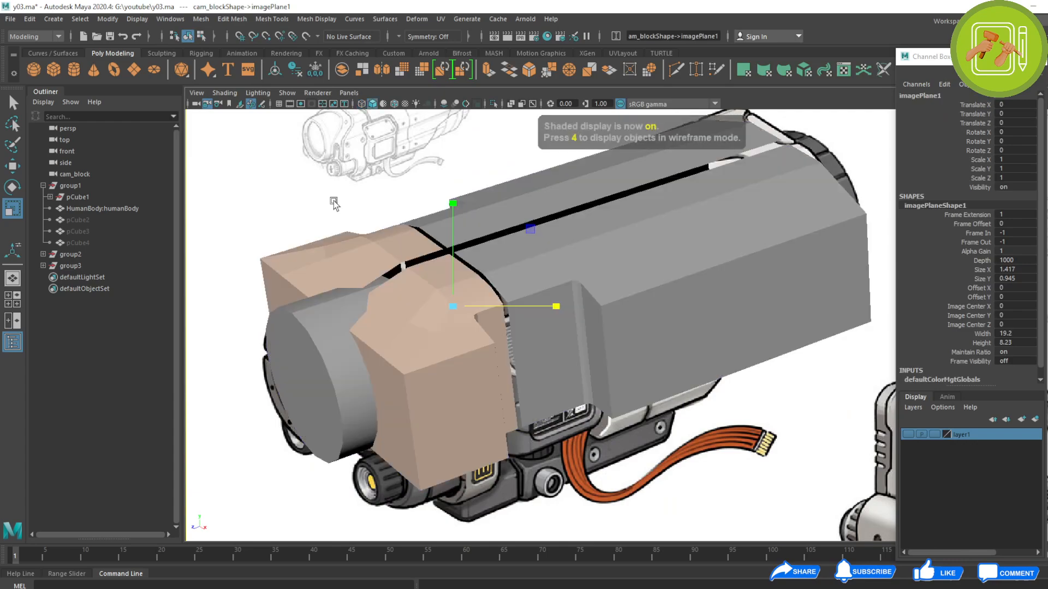
{"action": "key", "text": "4"}
{"action": "key", "text": "alt+Tab"}
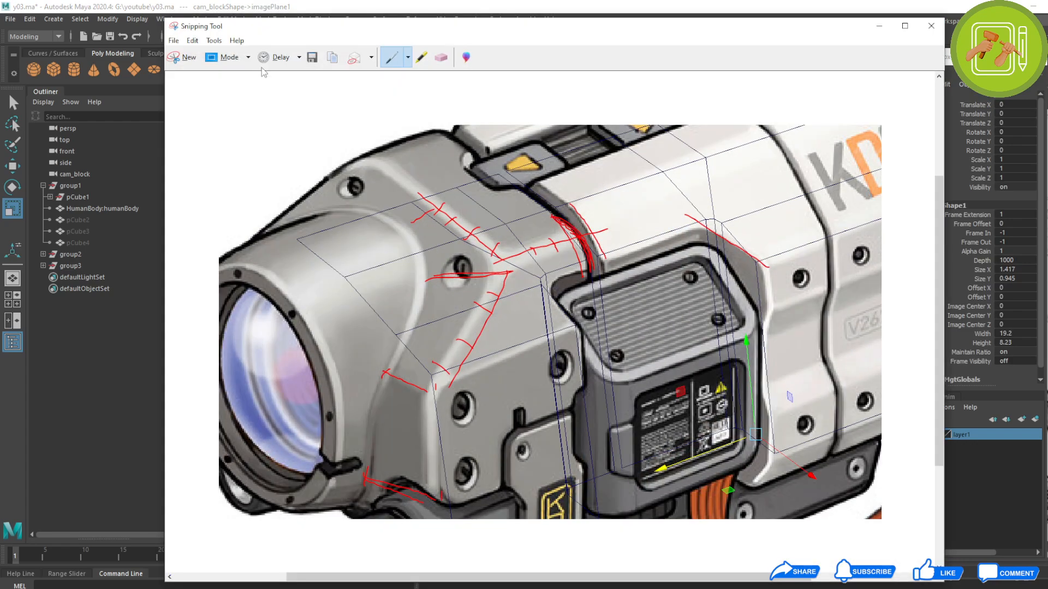
{"action": "left_click", "coordinate": [187, 52]}
{"action": "left_click_drag", "start_coordinate": [208, 121], "coordinate": [833, 556]}
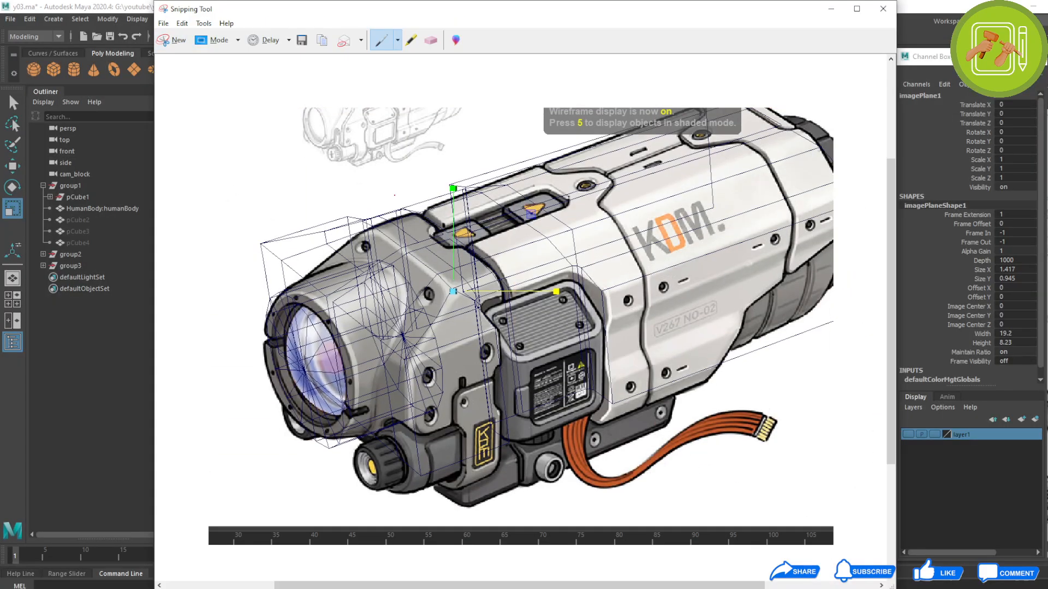
Mark the blockout's far front corner, near body side, top edge curve and front side screw in red on the snip.
{"action": "mouse_move", "coordinate": [365, 220]}
{"action": "left_mouse_down"}
{"action": "mouse_move", "coordinate": [275, 276]}
{"action": "mouse_move", "coordinate": [241, 232]}
{"action": "mouse_move", "coordinate": [351, 199]}
{"action": "mouse_move", "coordinate": [367, 217]}
{"action": "mouse_move", "coordinate": [395, 174]}
{"action": "left_mouse_up"}
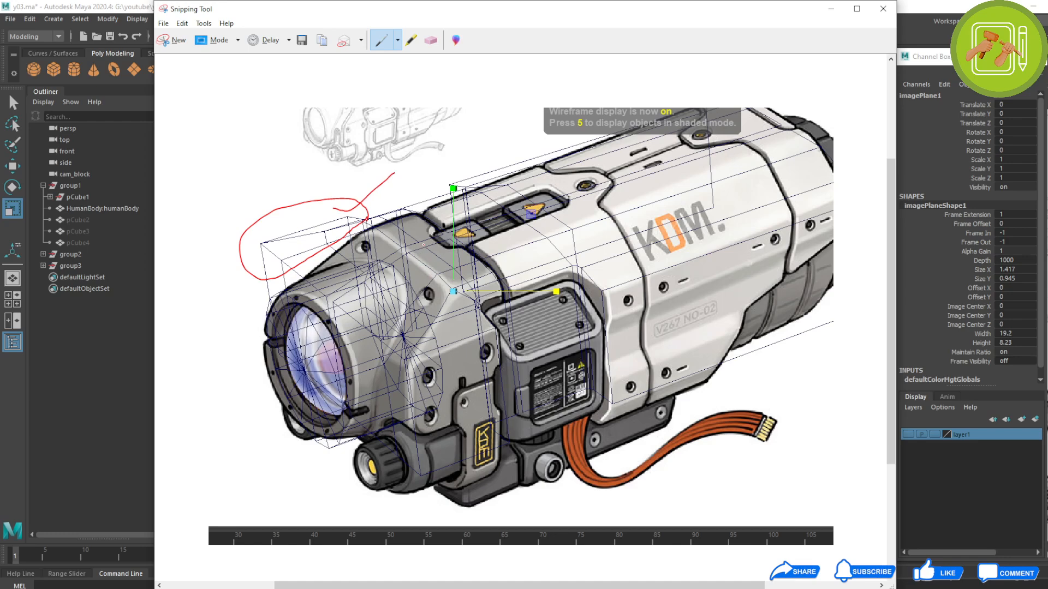
{"action": "mouse_move", "coordinate": [424, 245]}
{"action": "left_mouse_down"}
{"action": "mouse_move", "coordinate": [373, 274]}
{"action": "mouse_move", "coordinate": [321, 374]}
{"action": "mouse_move", "coordinate": [423, 503]}
{"action": "mouse_move", "coordinate": [675, 414]}
{"action": "mouse_move", "coordinate": [870, 301]}
{"action": "mouse_move", "coordinate": [874, 167]}
{"action": "mouse_move", "coordinate": [729, 148]}
{"action": "mouse_move", "coordinate": [415, 247]}
{"action": "left_mouse_up"}
{"action": "mouse_move", "coordinate": [547, 241]}
{"action": "left_mouse_down"}
{"action": "mouse_move", "coordinate": [495, 180]}
{"action": "mouse_move", "coordinate": [461, 187]}
{"action": "mouse_move", "coordinate": [495, 198]}
{"action": "mouse_move", "coordinate": [480, 197]}
{"action": "left_mouse_up"}
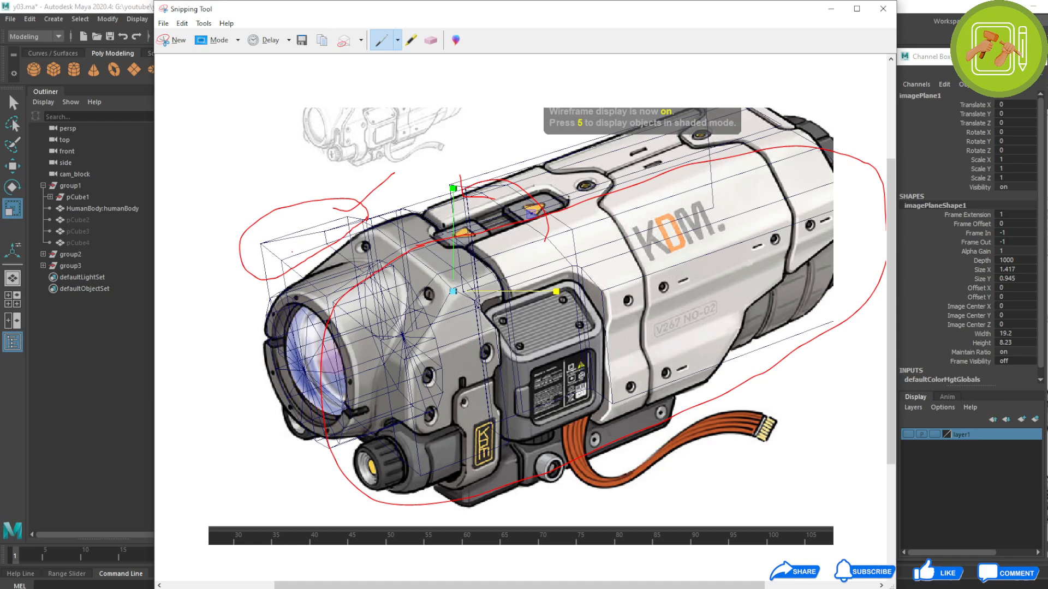
{"action": "mouse_move", "coordinate": [287, 249]}
{"action": "left_mouse_down"}
{"action": "mouse_move", "coordinate": [273, 242]}
{"action": "mouse_move", "coordinate": [252, 254]}
{"action": "mouse_move", "coordinate": [295, 271]}
{"action": "mouse_move", "coordinate": [297, 247]}
{"action": "mouse_move", "coordinate": [289, 248]}
{"action": "left_mouse_up"}
{"action": "mouse_move", "coordinate": [414, 346]}
{"action": "left_mouse_down"}
{"action": "mouse_move", "coordinate": [402, 375]}
{"action": "mouse_move", "coordinate": [437, 353]}
{"action": "mouse_move", "coordinate": [322, 390]}
{"action": "mouse_move", "coordinate": [239, 312]}
{"action": "mouse_move", "coordinate": [247, 296]}
{"action": "mouse_move", "coordinate": [254, 309]}
{"action": "left_mouse_up"}
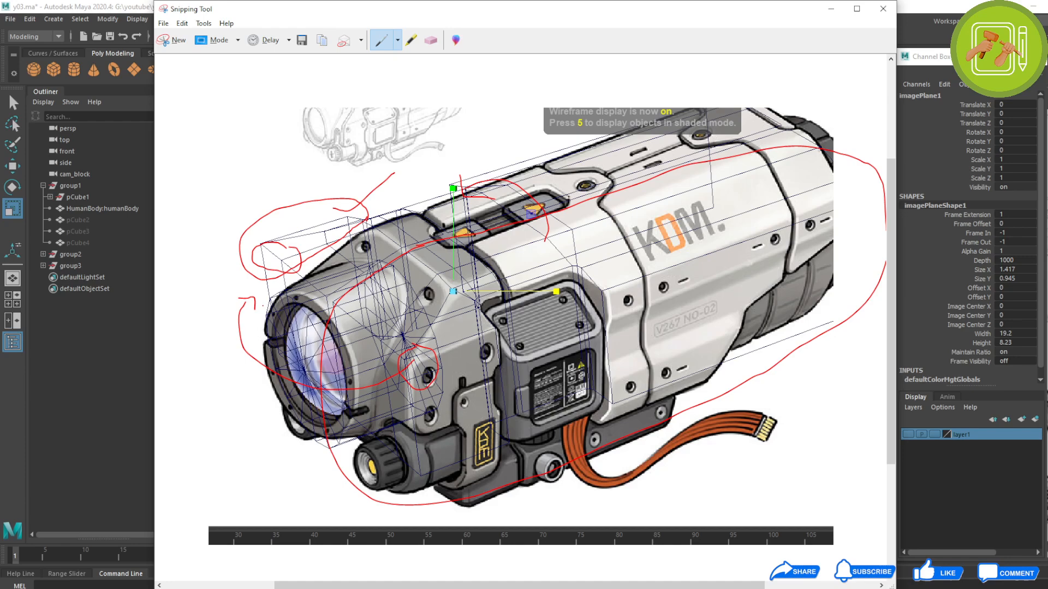
Erase most of the red marks, outline the top button strip, rear body panels and lower mount, and return to Maya.
{"action": "left_click", "coordinate": [431, 40]}
{"action": "mouse_move", "coordinate": [347, 259]}
{"action": "left_mouse_down"}
{"action": "mouse_move", "coordinate": [458, 316]}
{"action": "mouse_move", "coordinate": [451, 246]}
{"action": "mouse_move", "coordinate": [478, 194]}
{"action": "mouse_move", "coordinate": [545, 229]}
{"action": "left_mouse_up"}
{"action": "left_click", "coordinate": [381, 41]}
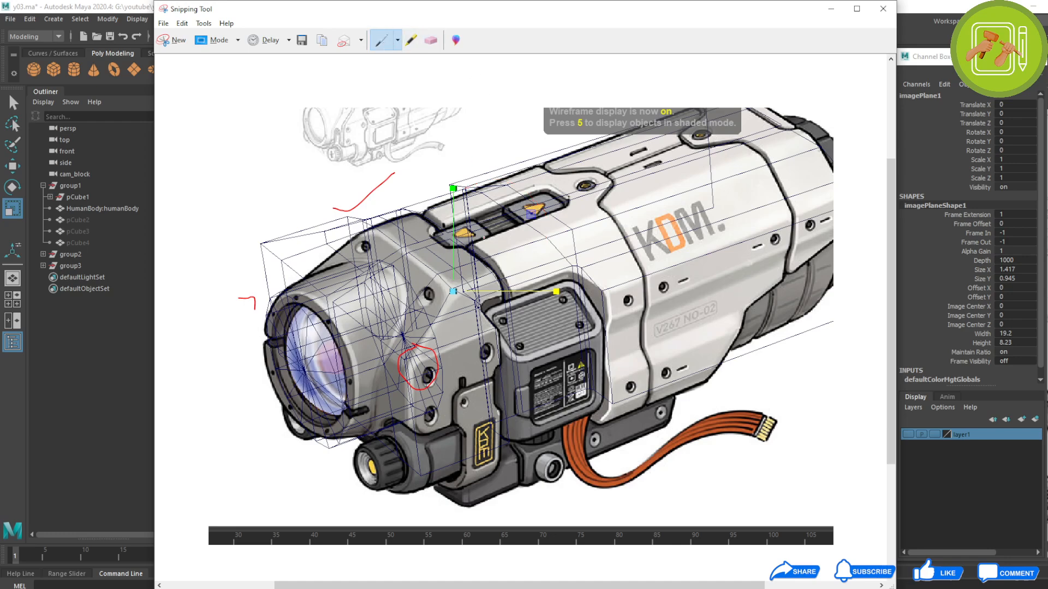
{"action": "mouse_move", "coordinate": [442, 222]}
{"action": "left_mouse_down"}
{"action": "mouse_move", "coordinate": [426, 231]}
{"action": "mouse_move", "coordinate": [450, 255]}
{"action": "mouse_move", "coordinate": [546, 224]}
{"action": "mouse_move", "coordinate": [585, 190]}
{"action": "mouse_move", "coordinate": [451, 214]}
{"action": "left_mouse_up"}
{"action": "mouse_move", "coordinate": [542, 157]}
{"action": "left_mouse_down"}
{"action": "mouse_move", "coordinate": [615, 170]}
{"action": "mouse_move", "coordinate": [641, 248]}
{"action": "mouse_move", "coordinate": [655, 406]}
{"action": "mouse_move", "coordinate": [700, 379]}
{"action": "mouse_move", "coordinate": [752, 303]}
{"action": "mouse_move", "coordinate": [852, 218]}
{"action": "mouse_move", "coordinate": [731, 121]}
{"action": "mouse_move", "coordinate": [679, 117]}
{"action": "left_mouse_up"}
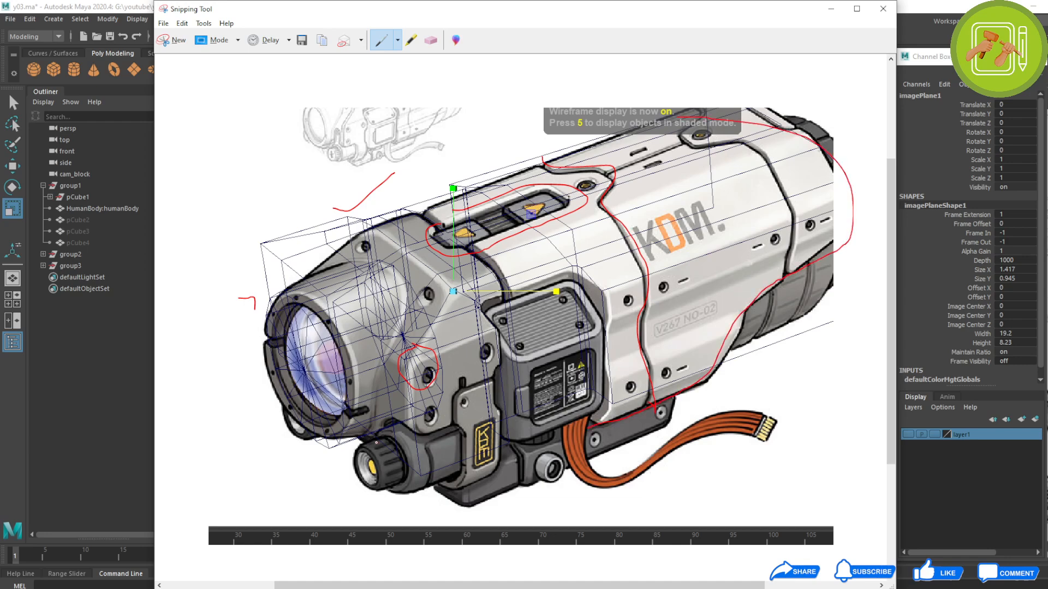
{"action": "mouse_move", "coordinate": [370, 430]}
{"action": "left_mouse_down"}
{"action": "mouse_move", "coordinate": [431, 426]}
{"action": "mouse_move", "coordinate": [460, 407]}
{"action": "mouse_move", "coordinate": [510, 435]}
{"action": "left_mouse_up"}
{"action": "left_click", "coordinate": [831, 9]}
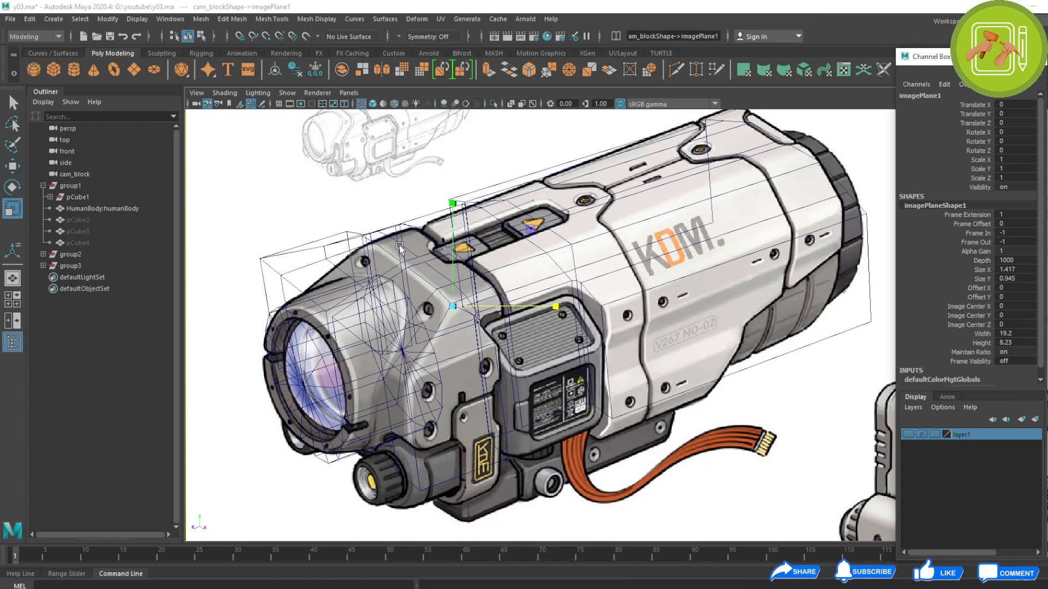